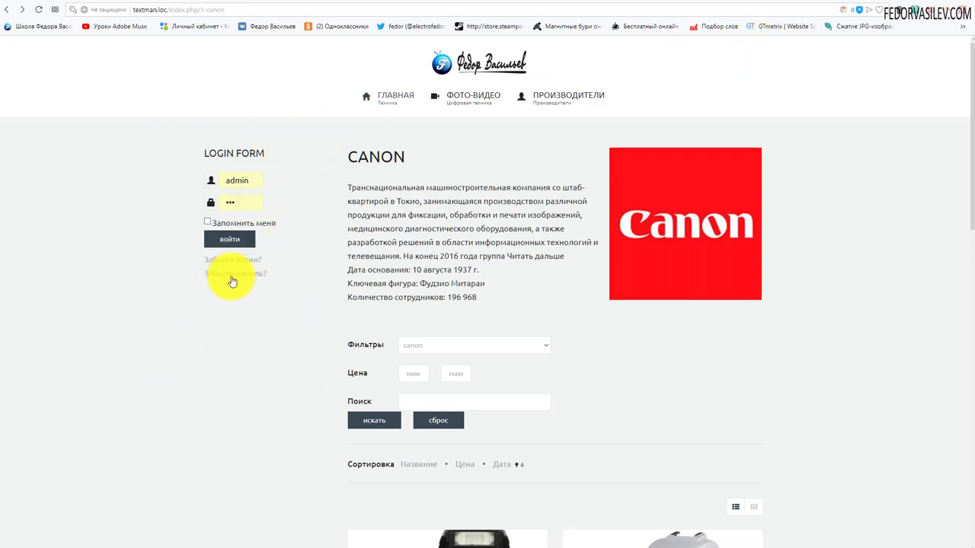
scroll(238, 405, "down", 2)
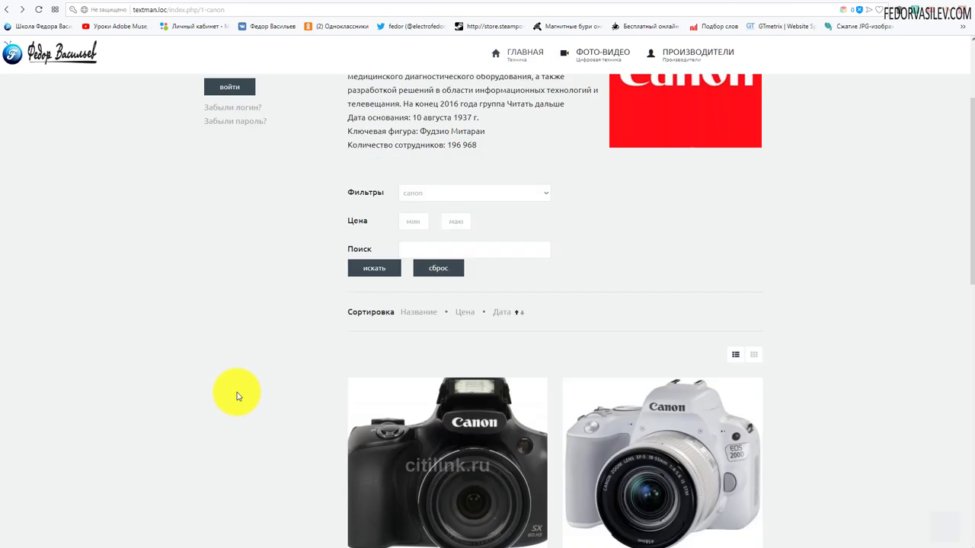
scroll(236, 395, "up", 2)
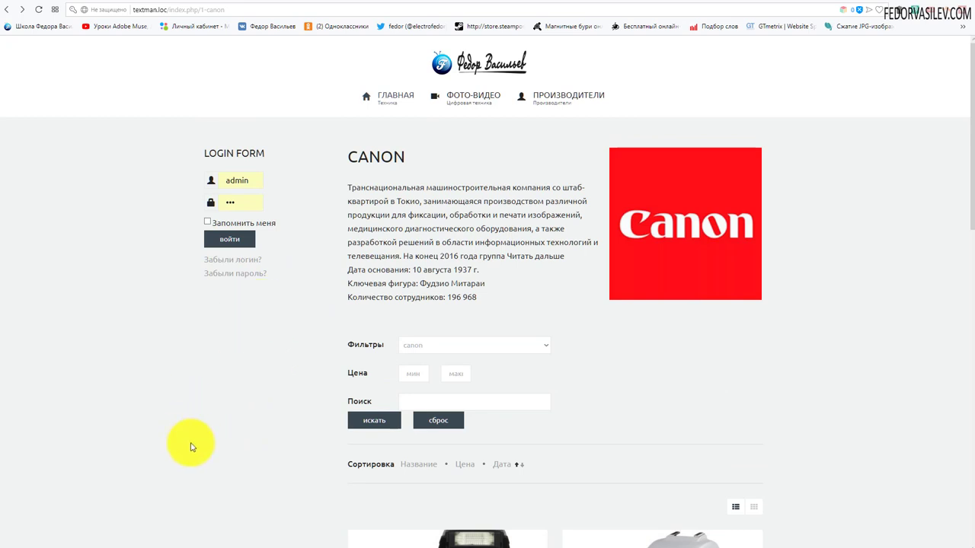
scroll(233, 396, "down", 3)
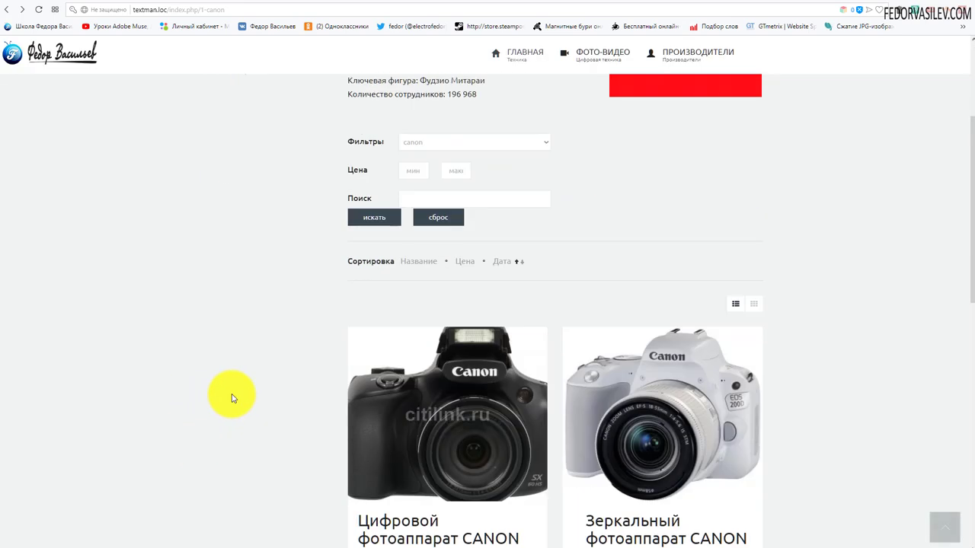
scroll(233, 398, "up", 3)
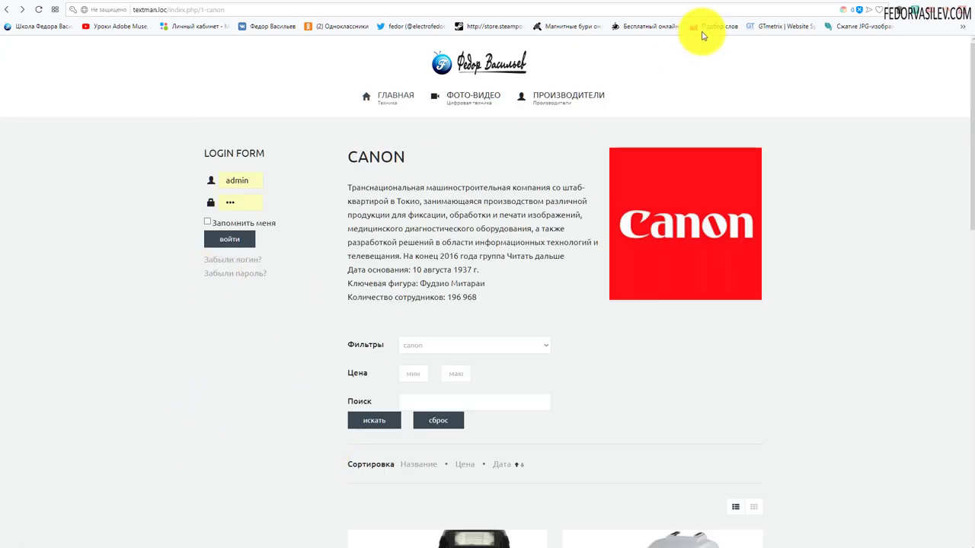
Switch to the Joomla administrator, open the site modules list and filter it by the state Не опубликовано
left_click(787, 3)
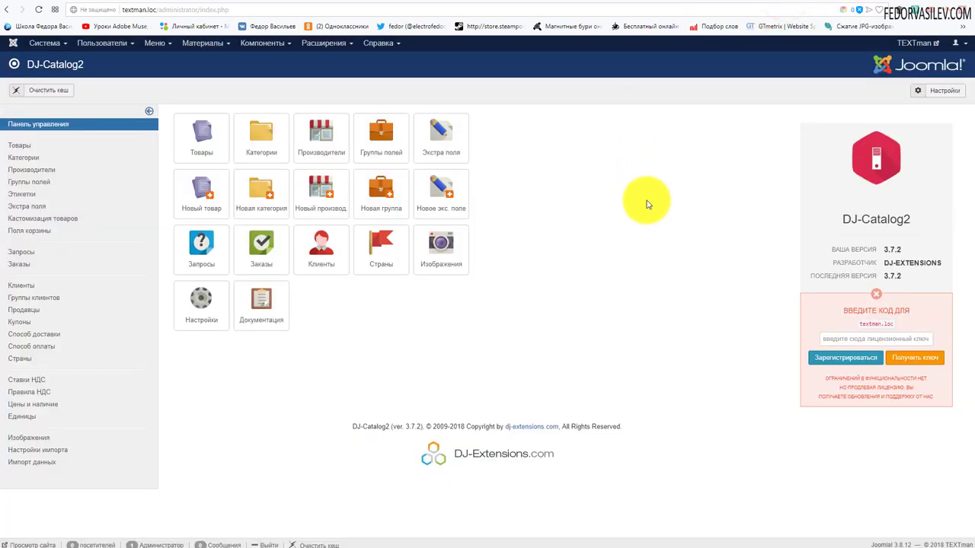
left_click(331, 44)
left_click(324, 81)
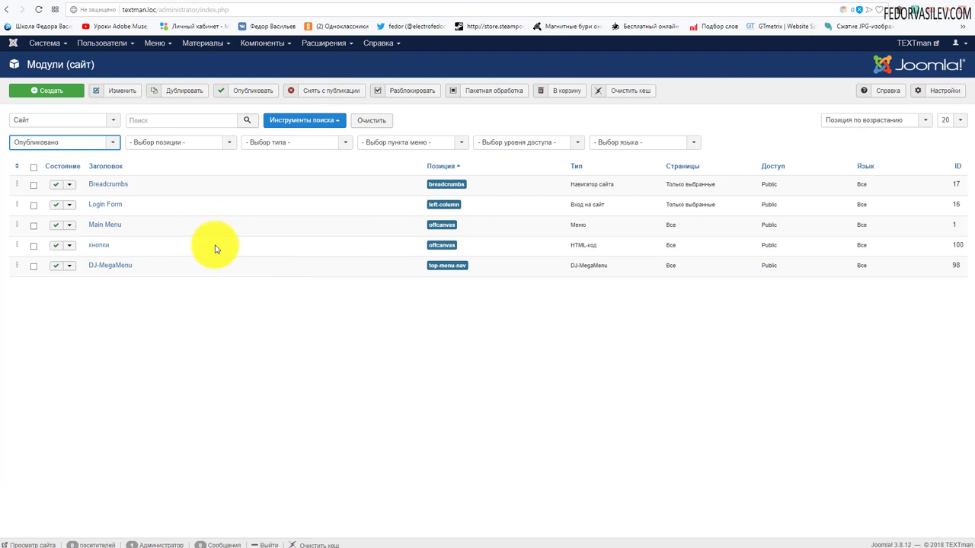
left_click(84, 146)
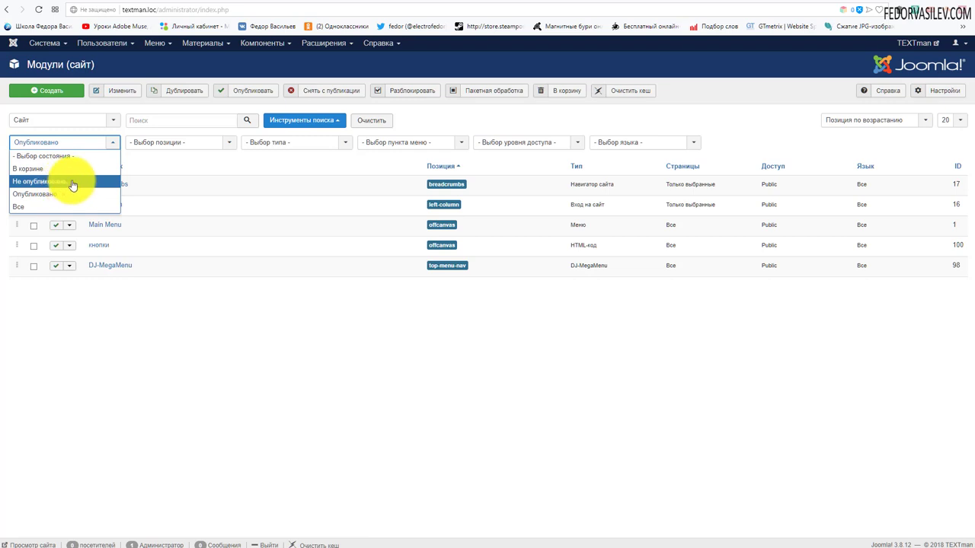
left_click(72, 185)
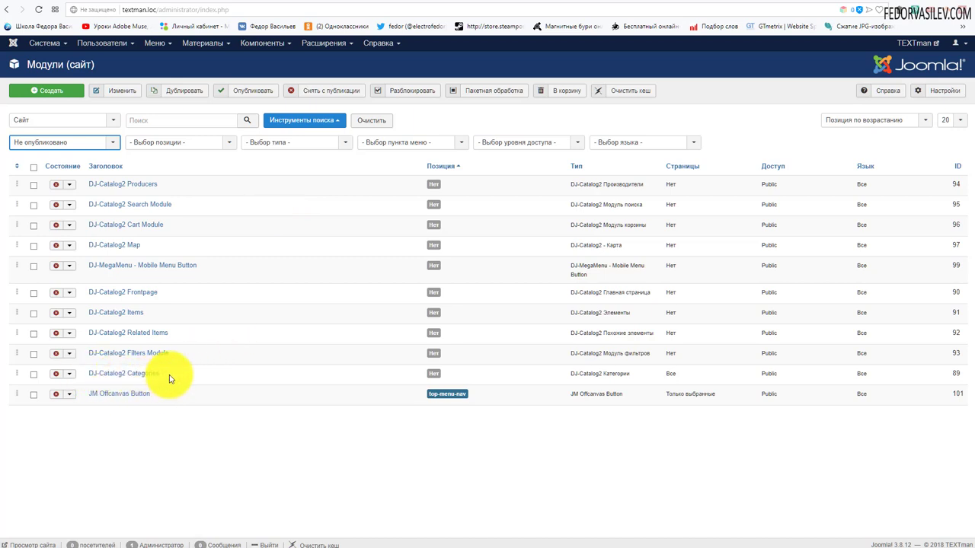
Open the DJ-Catalog2 Categories module for editing
left_click_drag(170, 378, 88, 373)
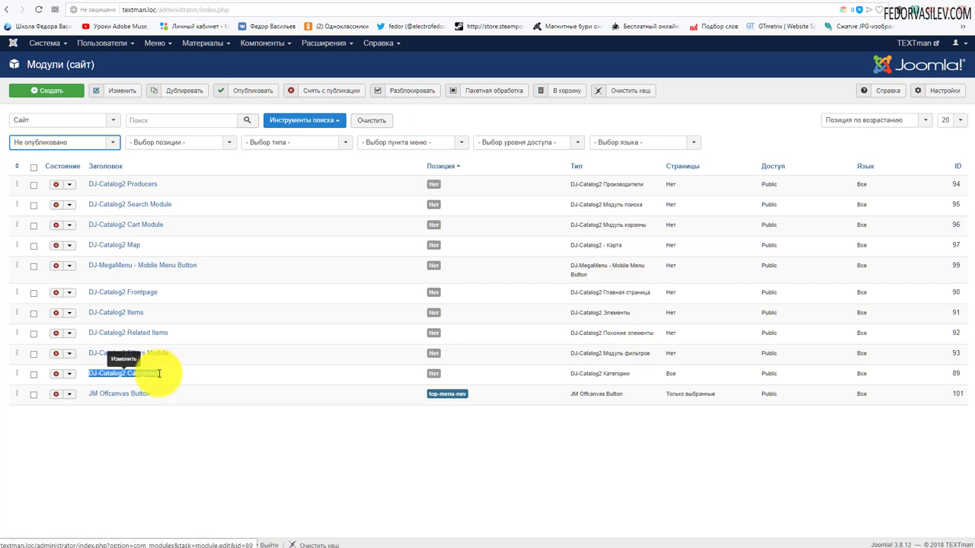
left_click(220, 431)
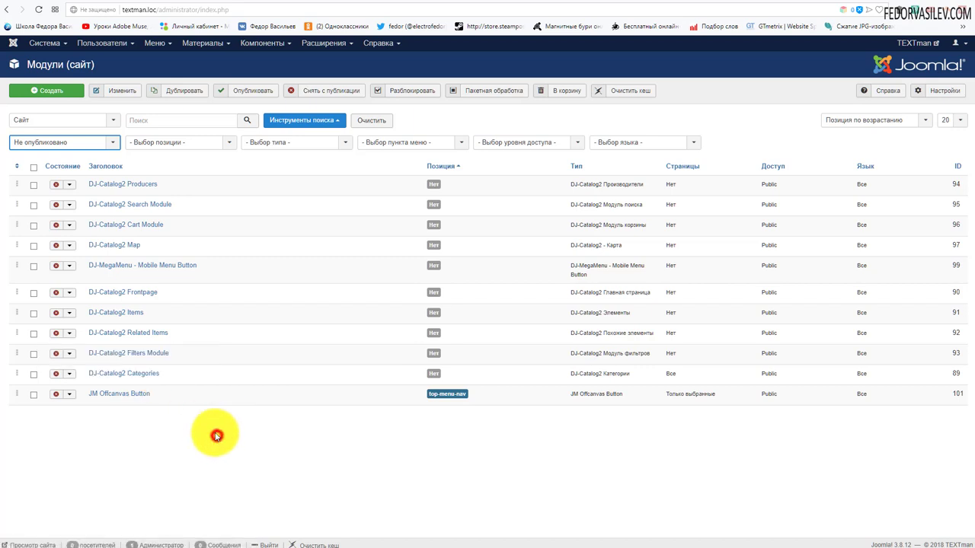
left_click(133, 378)
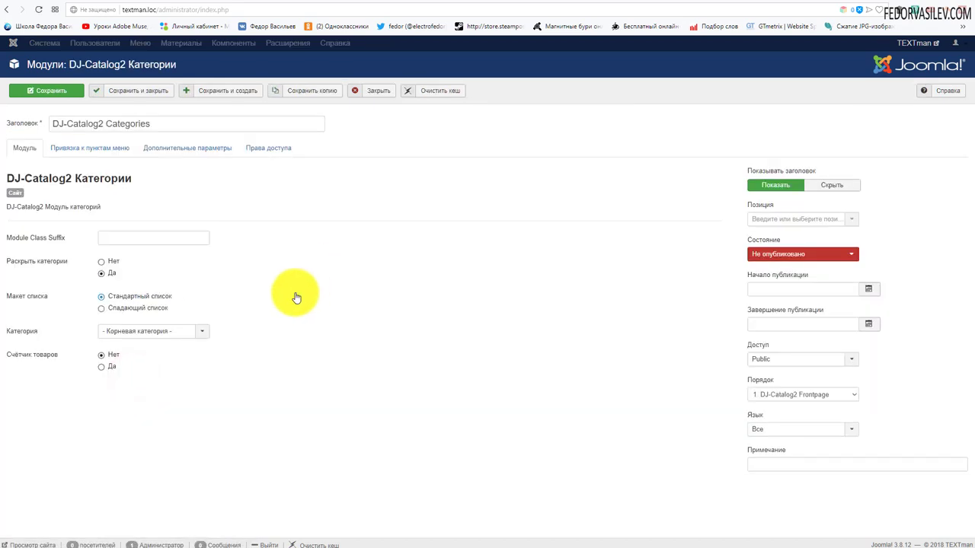
Set the module's state to Опубликовано and its position to Left Column [left-column]
left_click(781, 247)
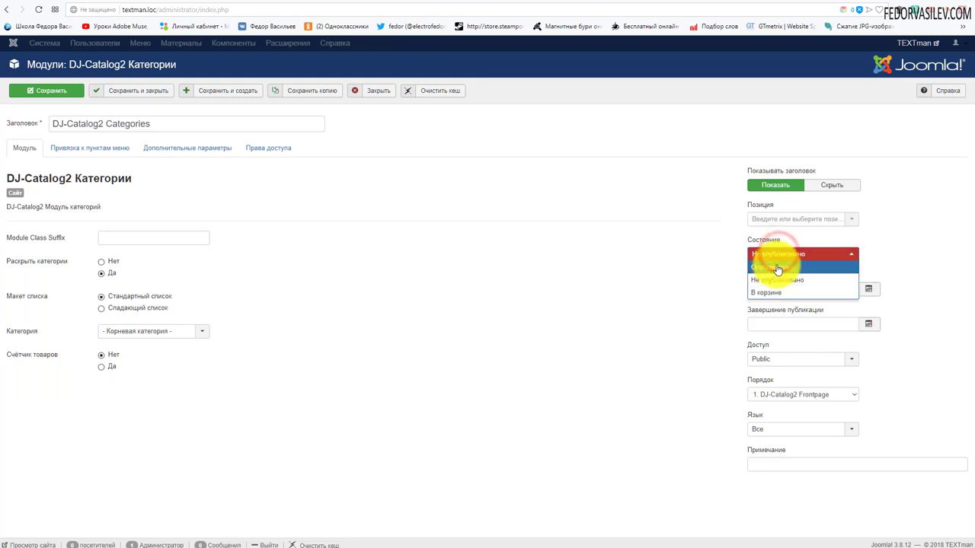
left_click(777, 263)
left_click(849, 219)
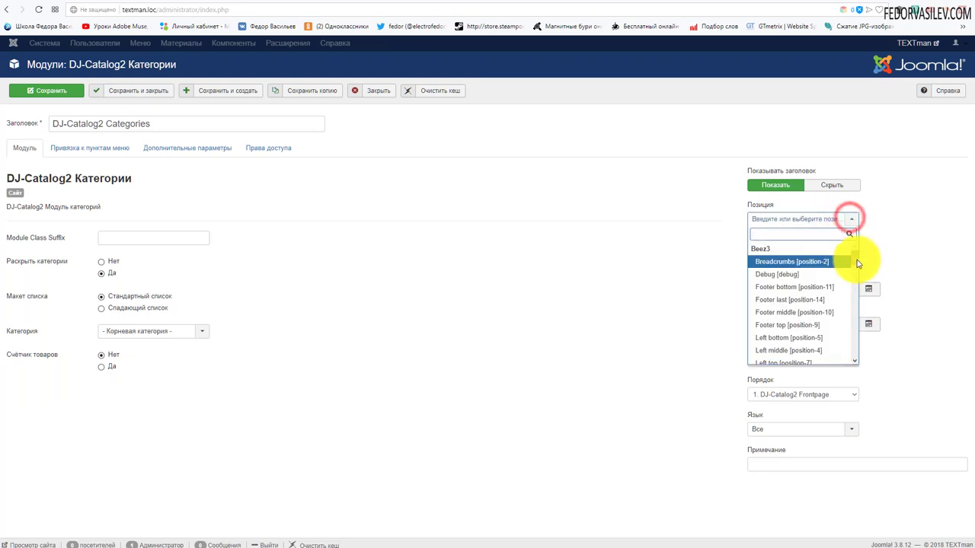
left_click_drag(857, 263, 854, 303)
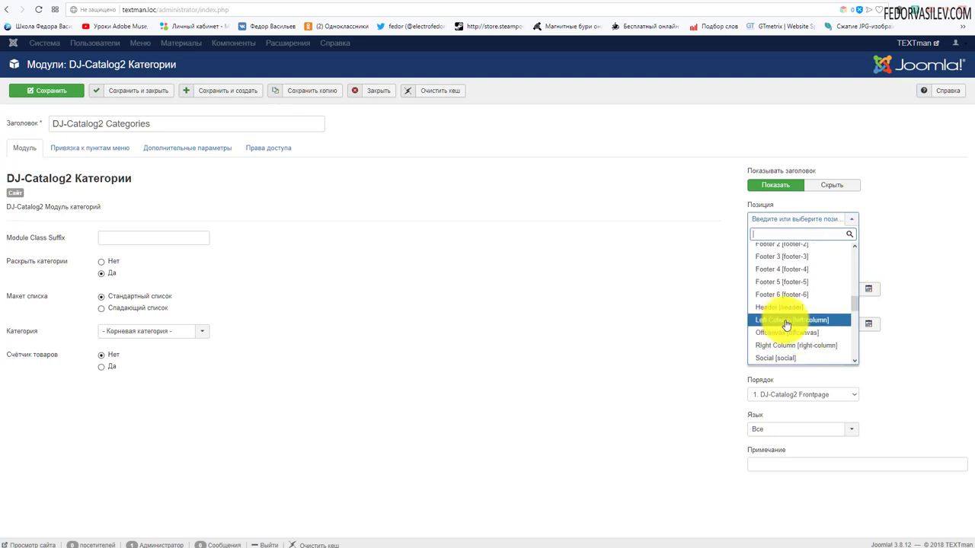
left_click(785, 319)
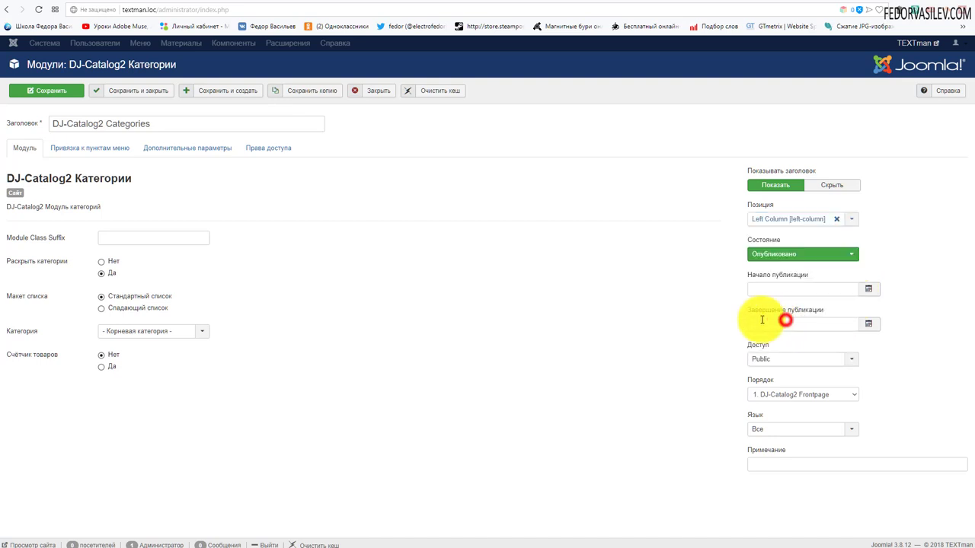
Assign the module to На всех страницах and view its additional parameters
left_click(94, 151)
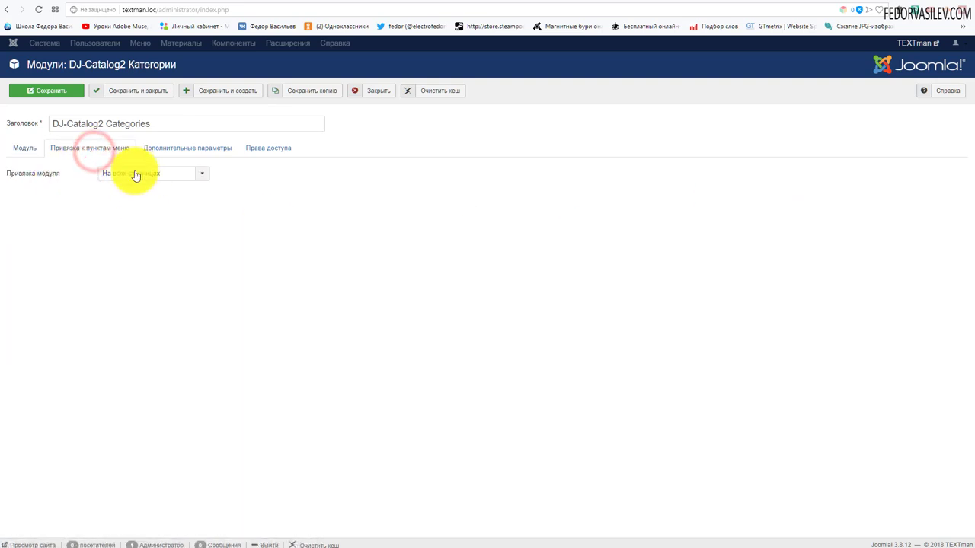
left_click(134, 174)
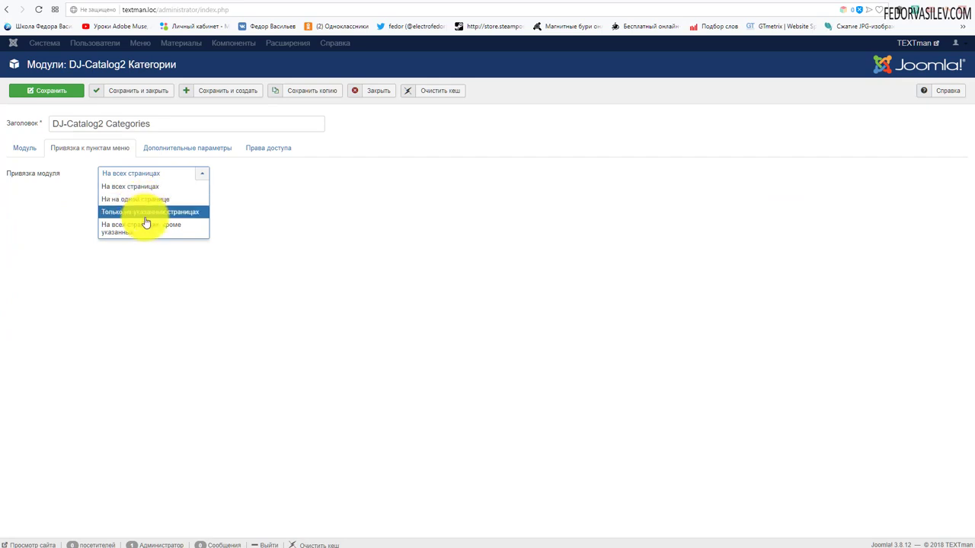
left_click(146, 186)
left_click(173, 146)
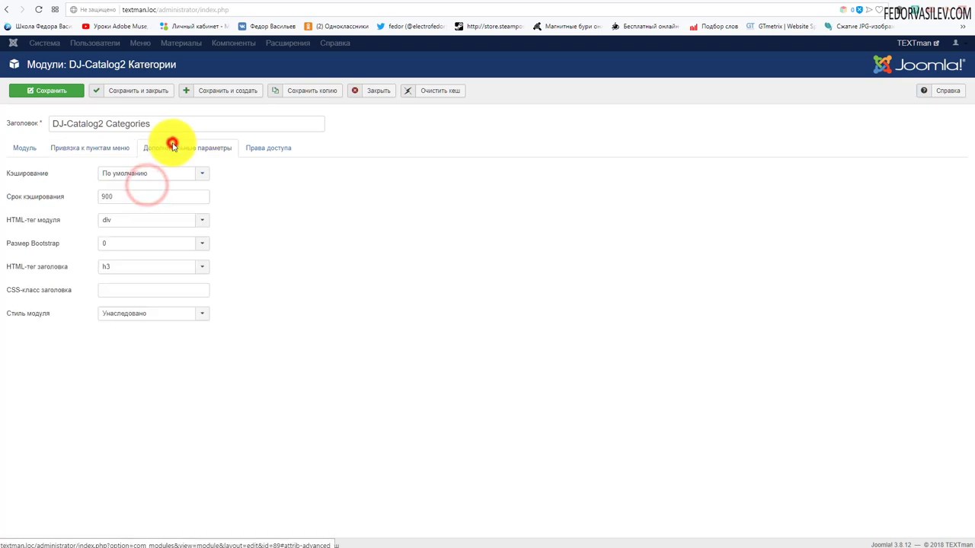
Set the module's Раскрыть категории to Нет, Макет списка to Спадающий список and Счётчик товаров to Да, keeping the root category
left_click(21, 147)
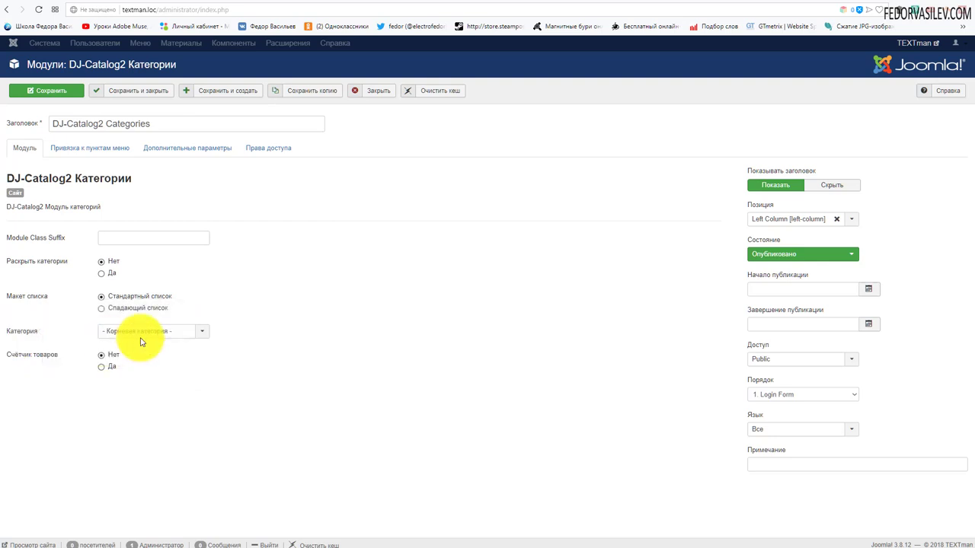
left_click(166, 334)
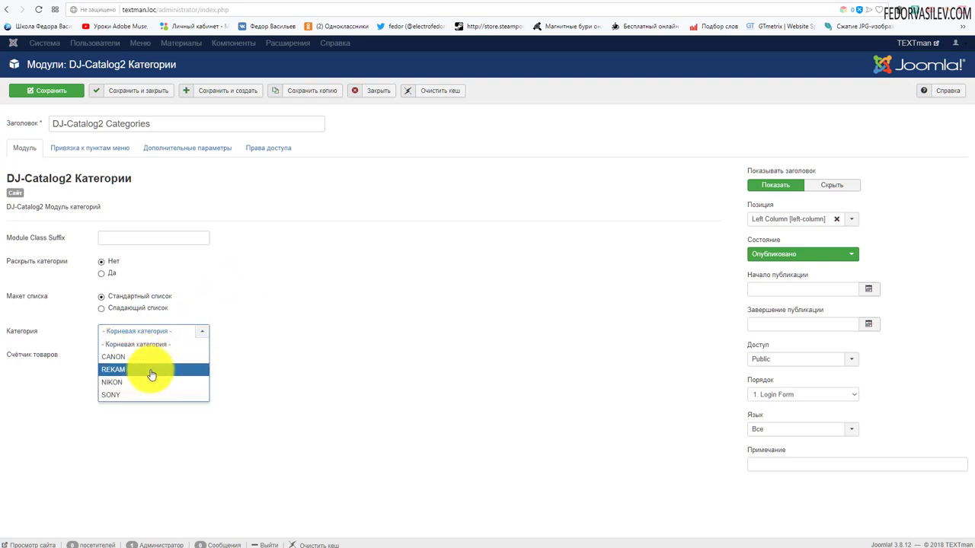
left_click(296, 312)
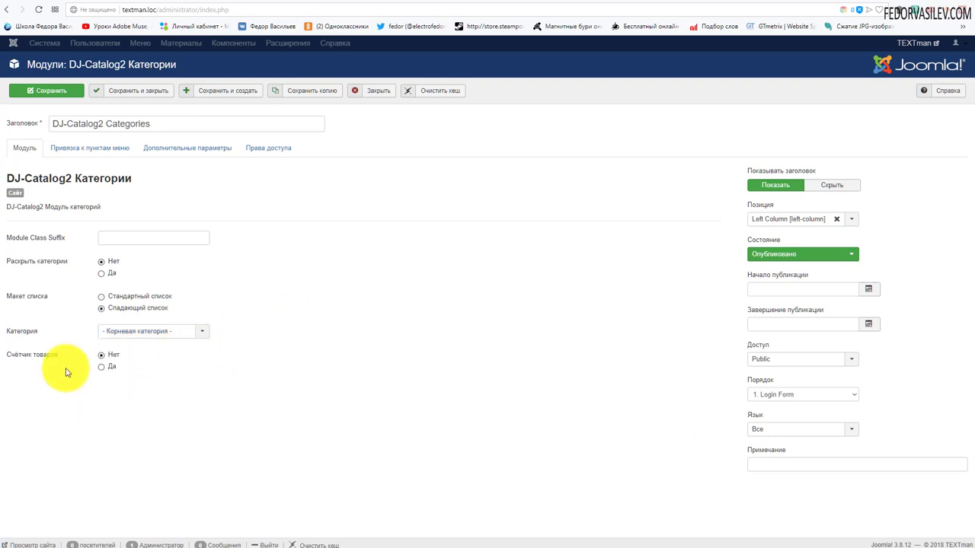
left_click(100, 367)
mouse_move(45, 363)
Retitle the module Категории and save it
left_click_drag(167, 124, 52, 123)
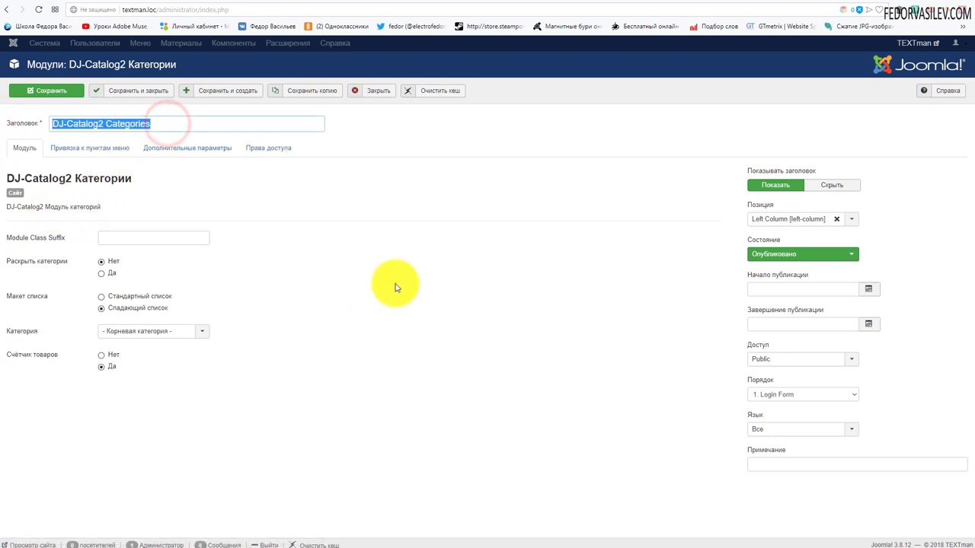
type("Категории")
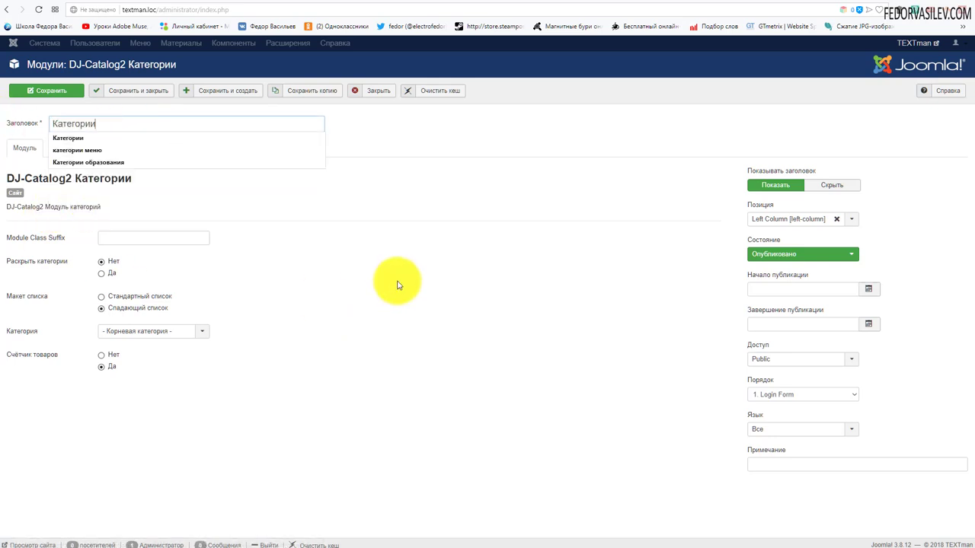
left_click(396, 283)
left_click(46, 91)
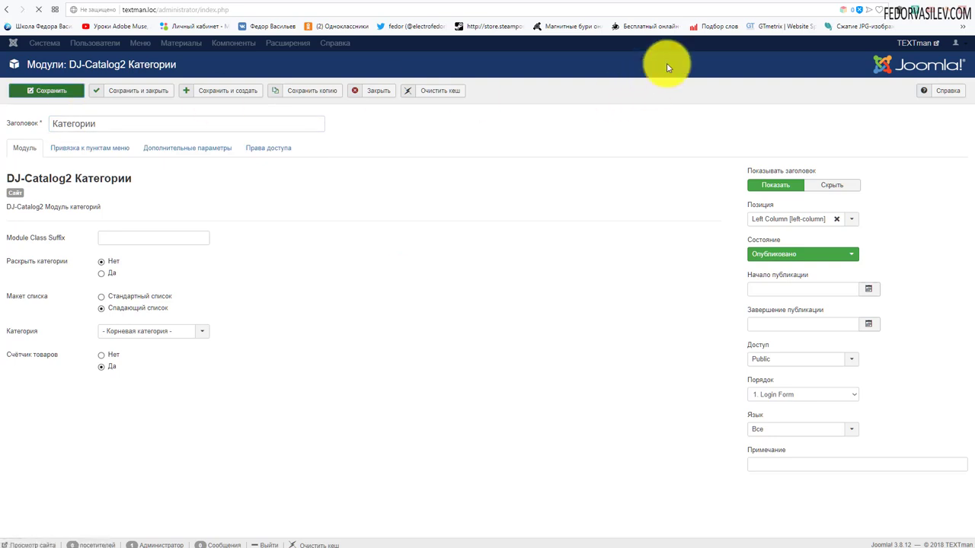
Switch to the public site, reload it and check the Категории block on the home page
left_click(812, 2)
left_click(42, 10)
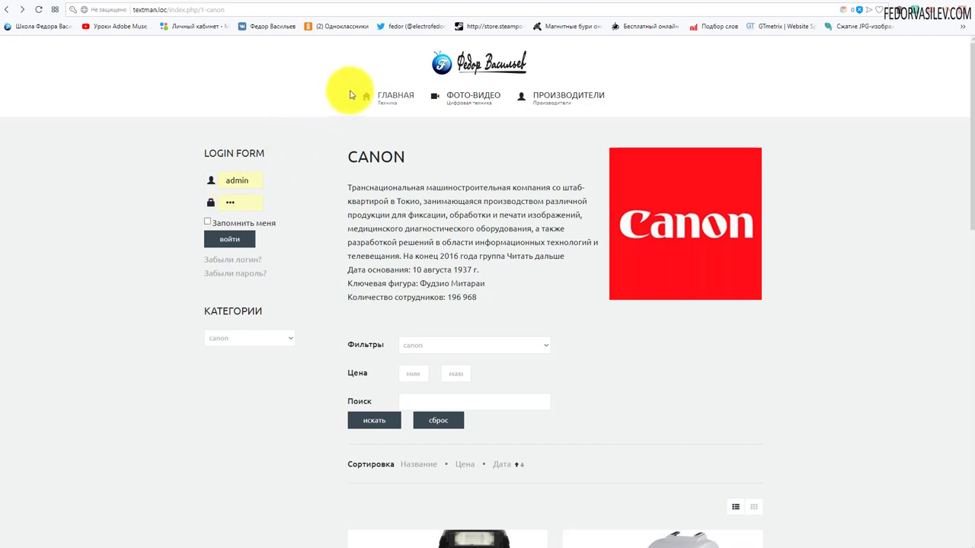
left_click(368, 99)
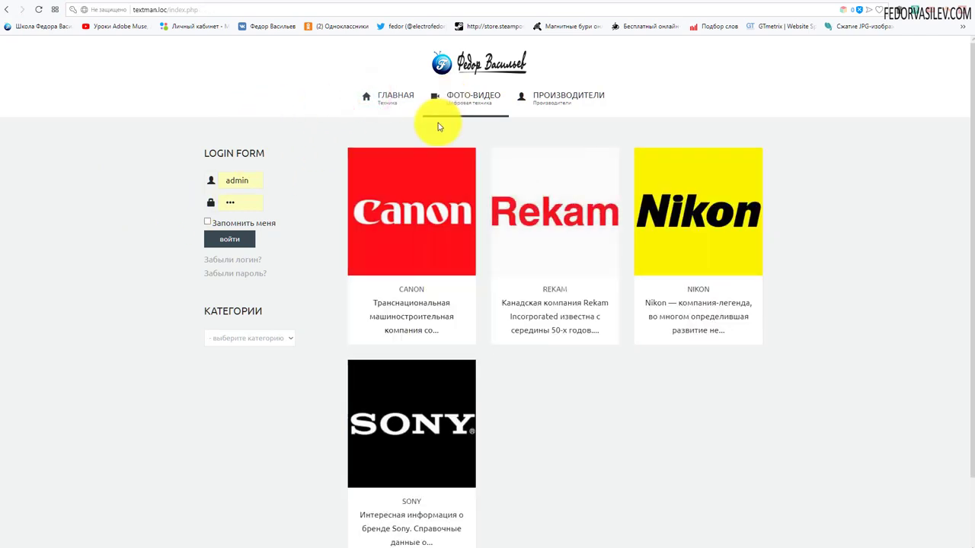
left_click(226, 429)
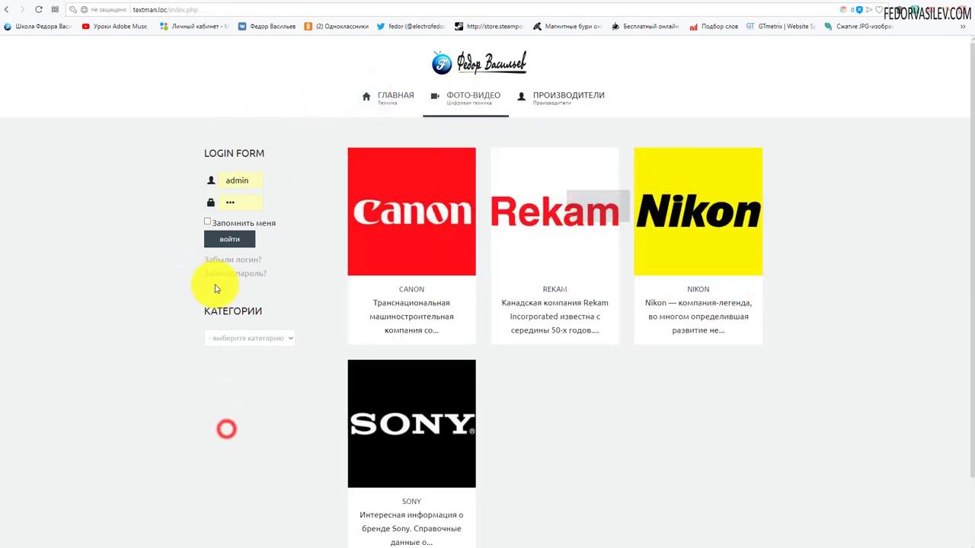
left_click_drag(211, 308, 226, 309)
left_click(294, 246)
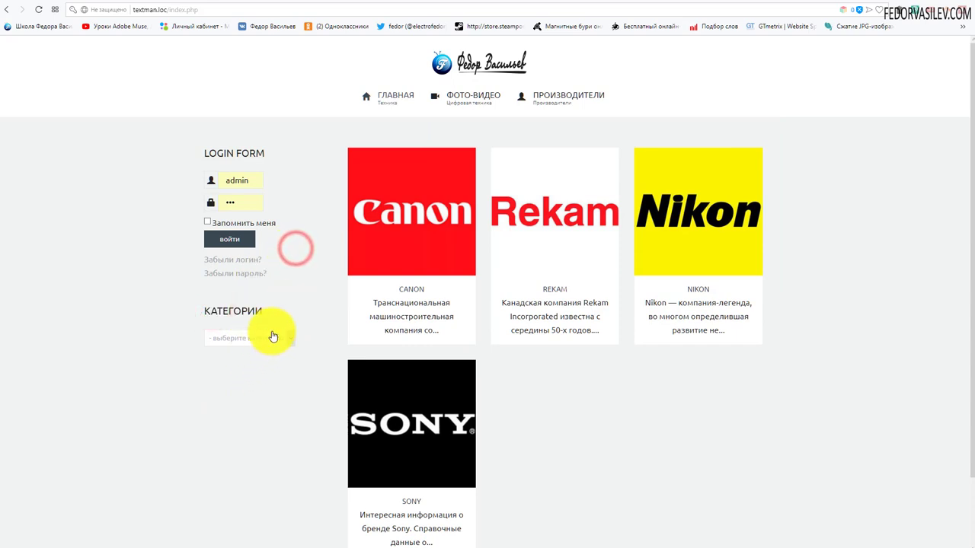
Open the sony category through the Категории block, look over its page and expand the category list again
left_click(276, 336)
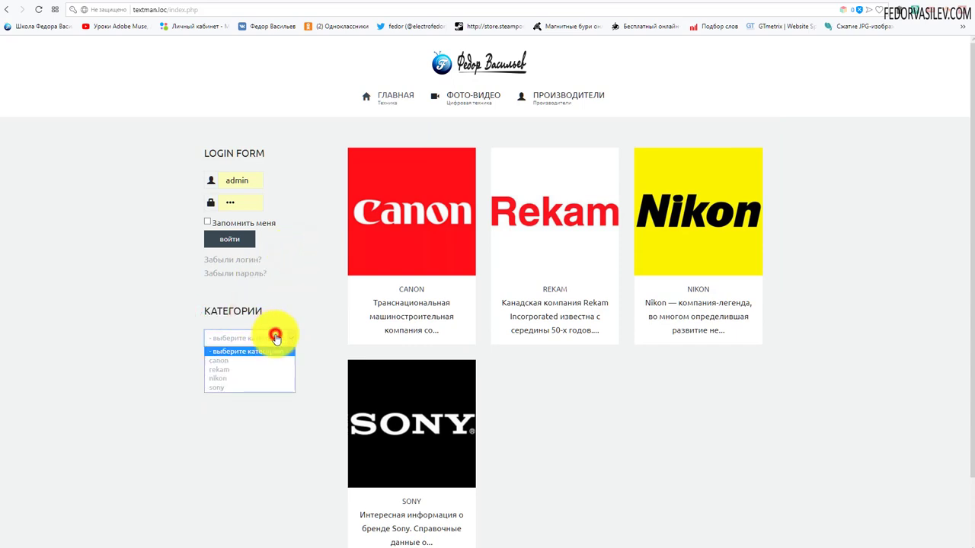
left_click(224, 387)
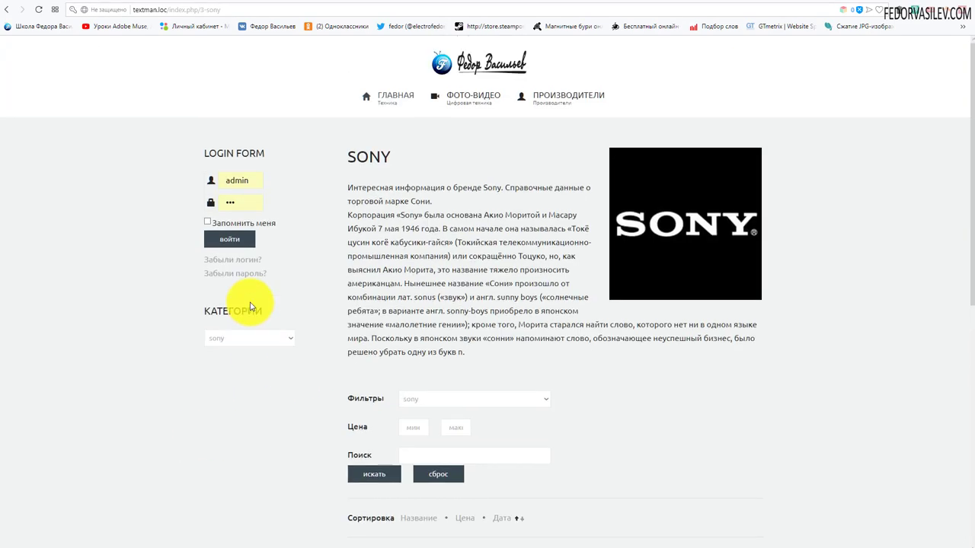
scroll(446, 202, "down", 5)
scroll(447, 203, "up", 5)
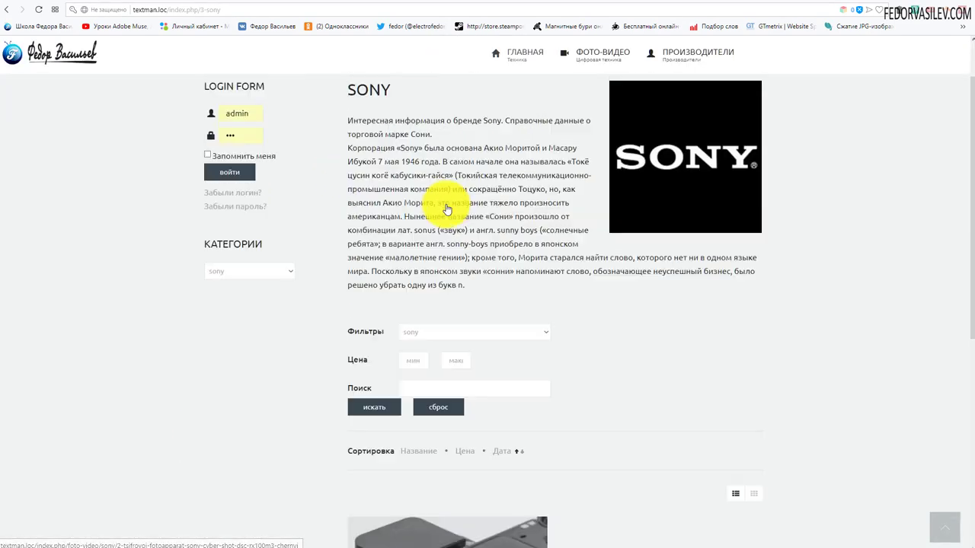
mouse_move(470, 109)
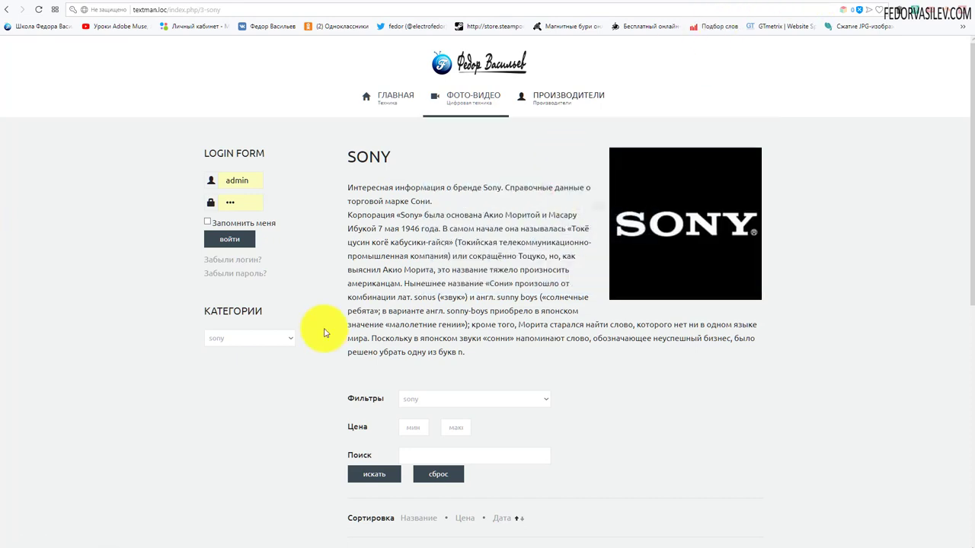
left_click(275, 340)
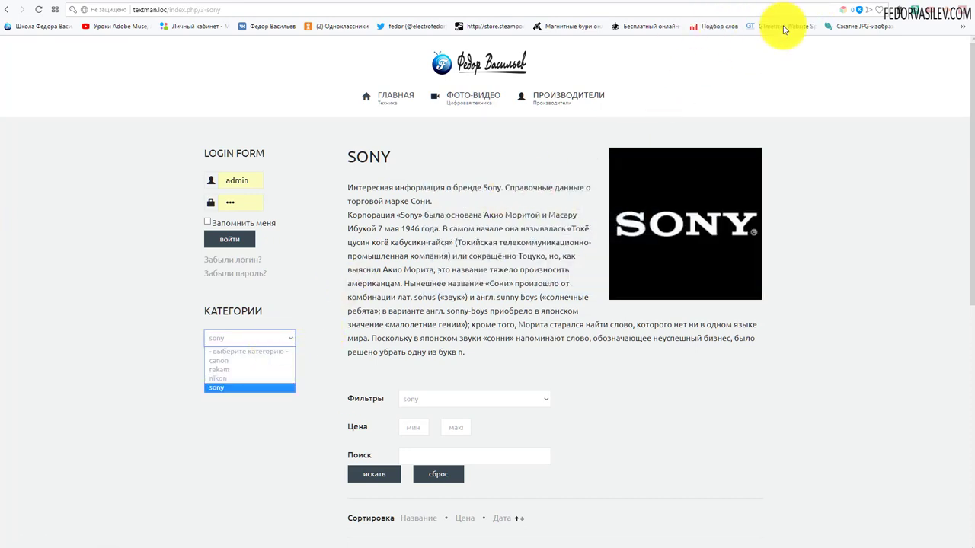
Switch back to the administration, change the Категории module's Макет списка to Стандартный список and save it
left_click(780, 3)
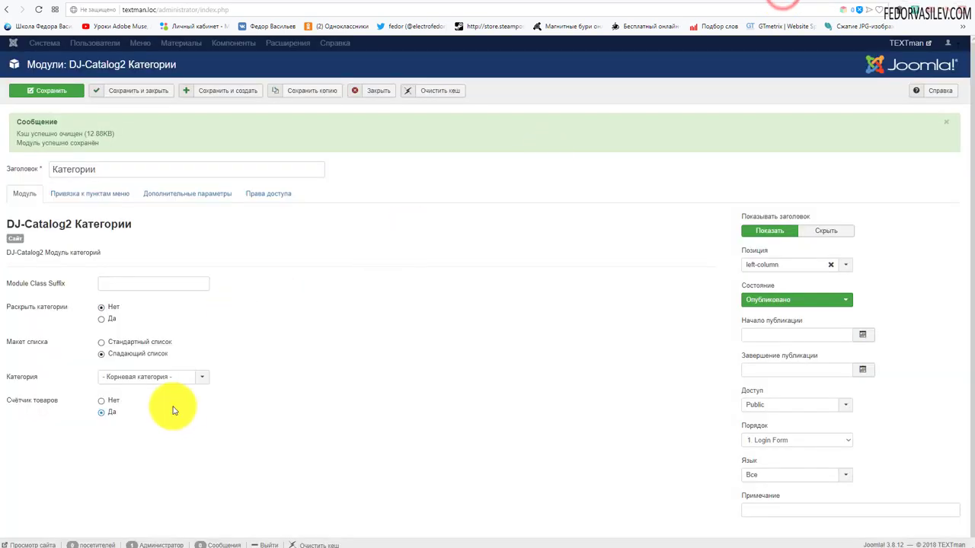
left_click(103, 345)
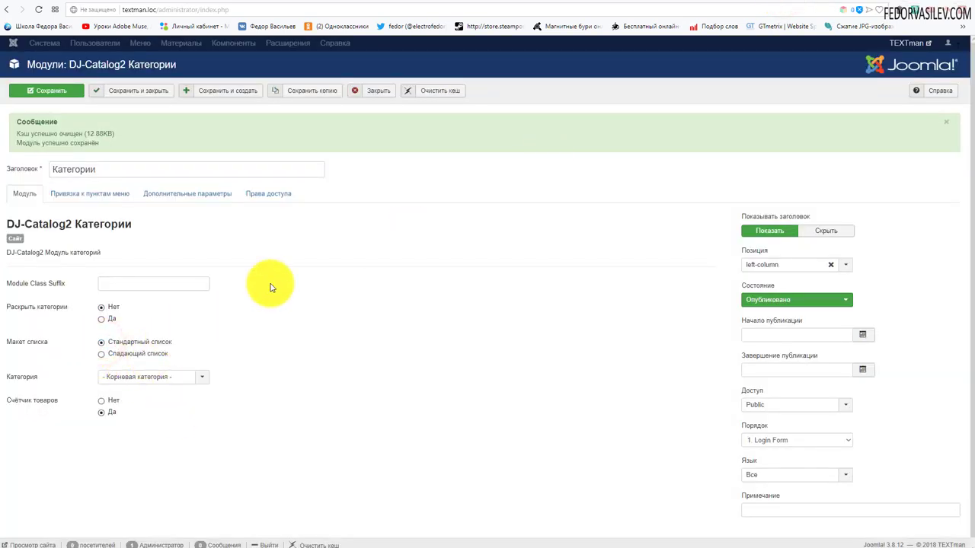
left_click(49, 91)
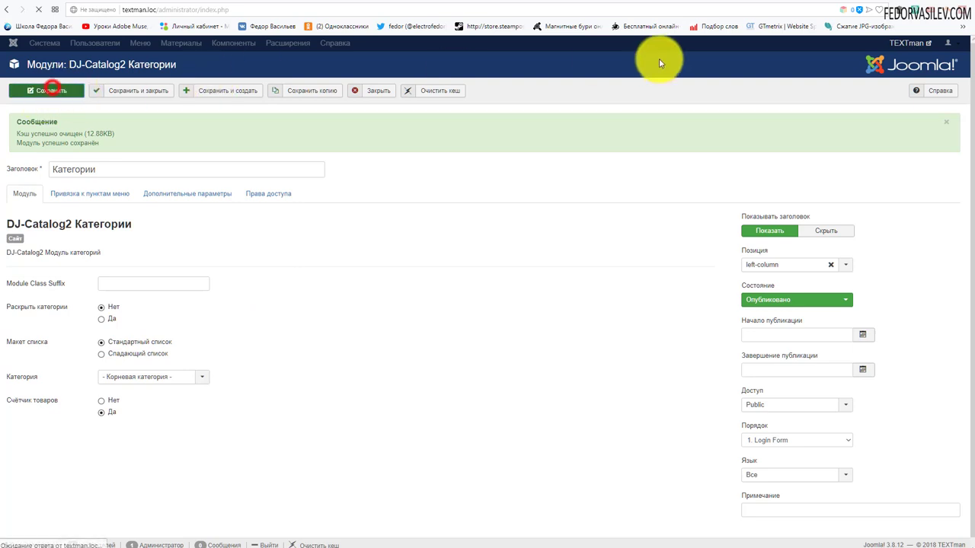
Check the Категории block on the public site, open SONY from it and look over the category page
left_click(804, 3)
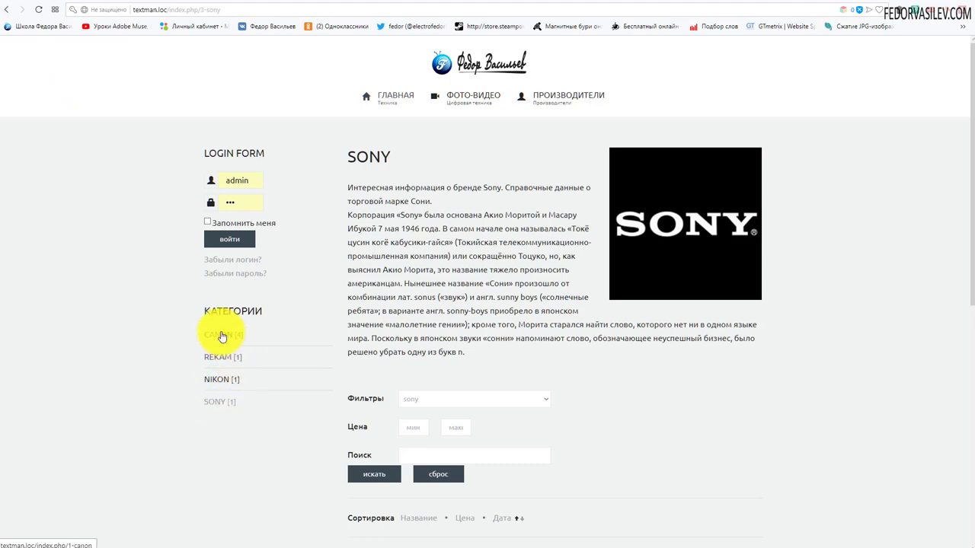
left_click(211, 404)
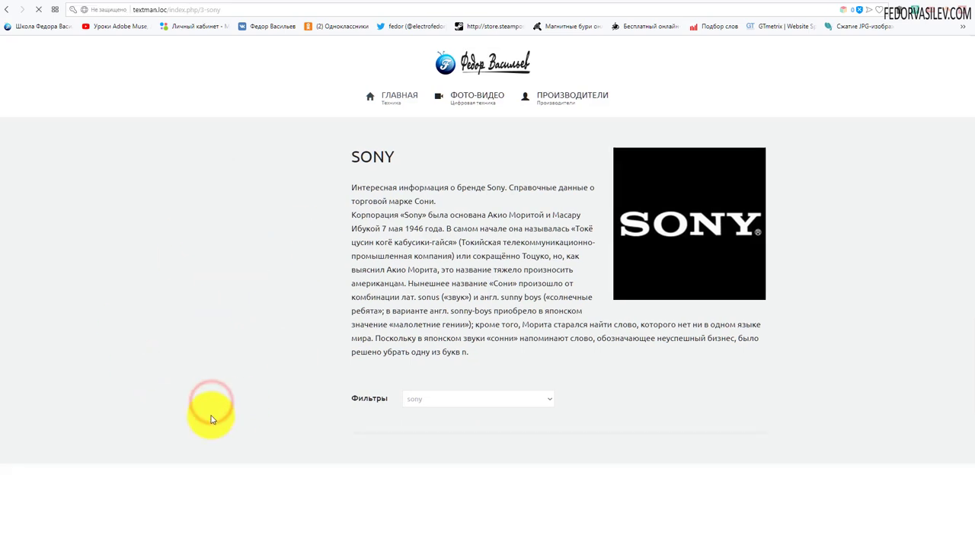
scroll(220, 309, "down", 3)
scroll(221, 308, "up", 3)
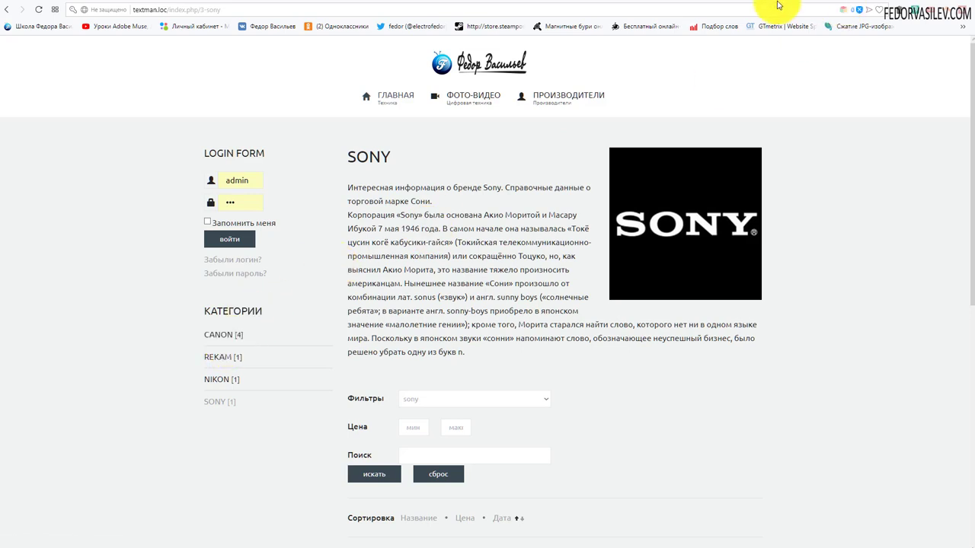
Return to the administration, close the module editor and open the DJ-Catalog2 category list
key("ctrl+Tab")
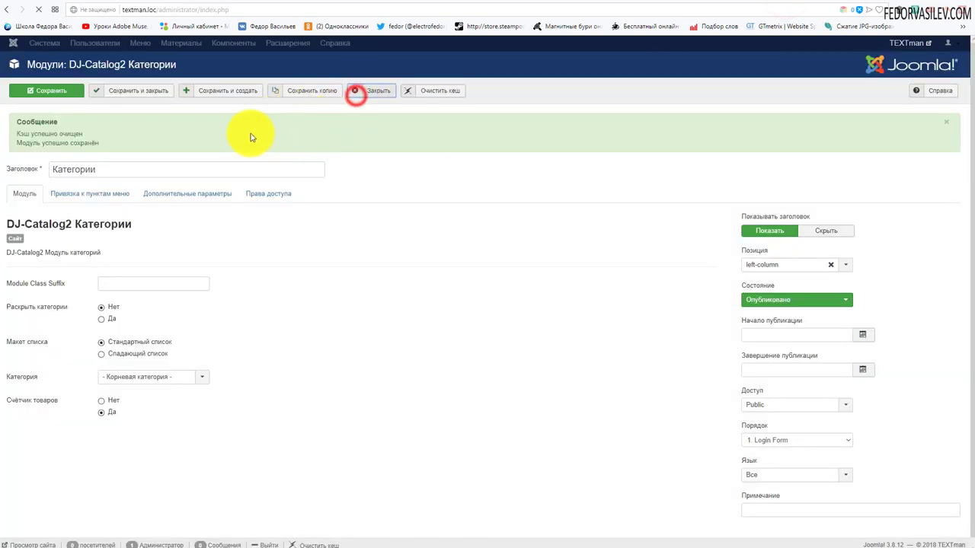
left_click(246, 44)
mouse_move(253, 64)
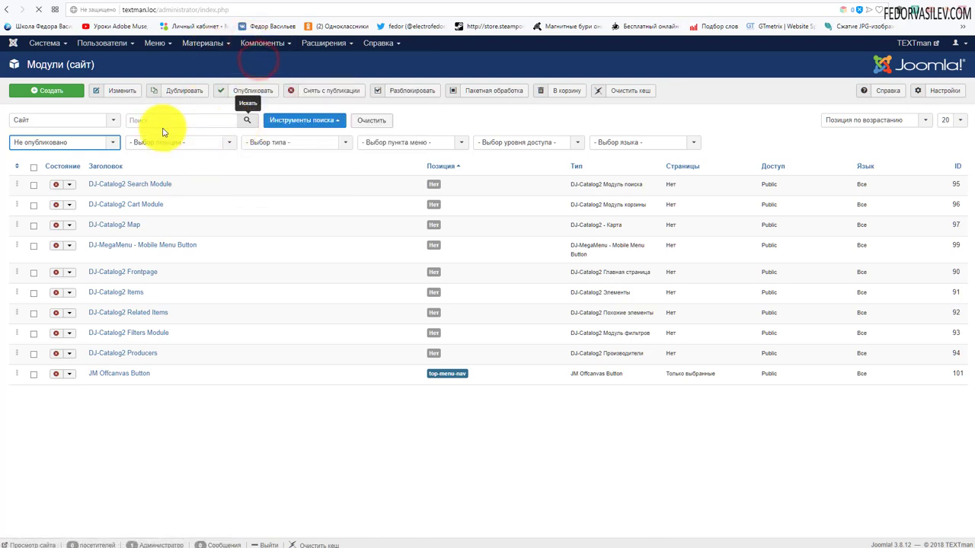
left_click(259, 142)
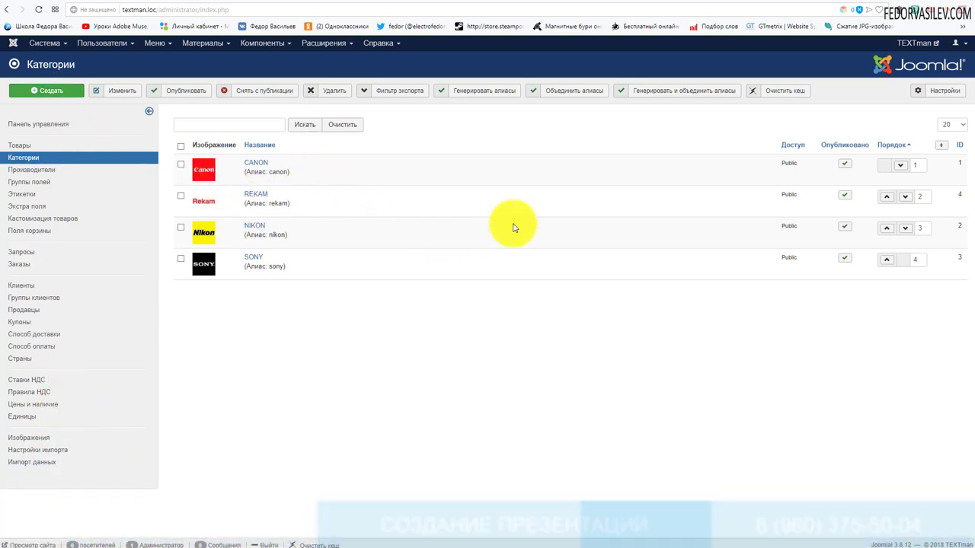
Create a category named Аксессуары with CANON as its Источник, then save and close it
left_click(49, 95)
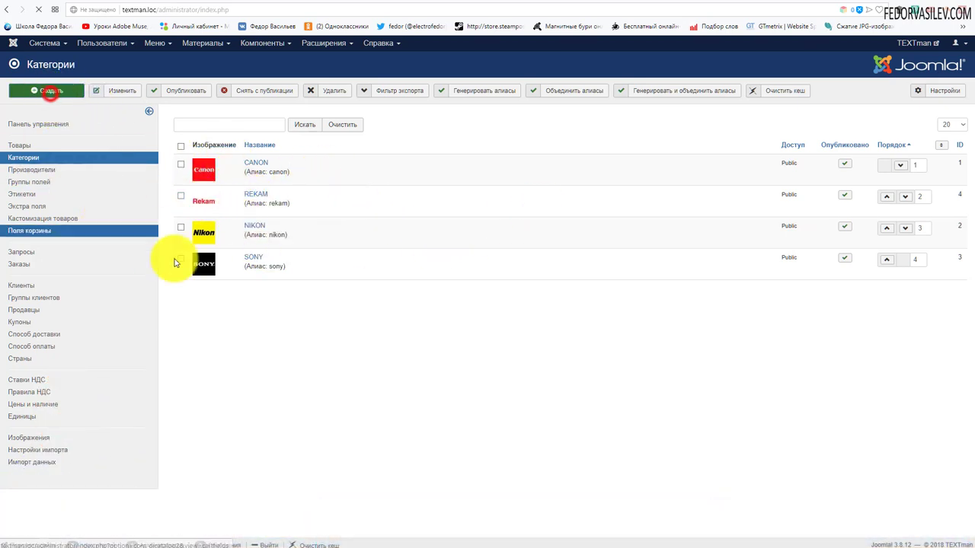
right_click(155, 145)
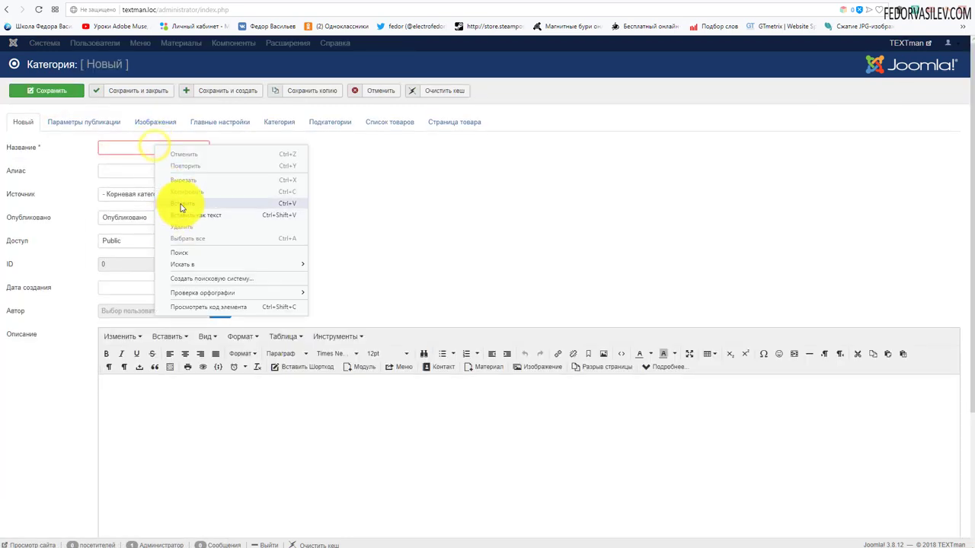
left_click(183, 202)
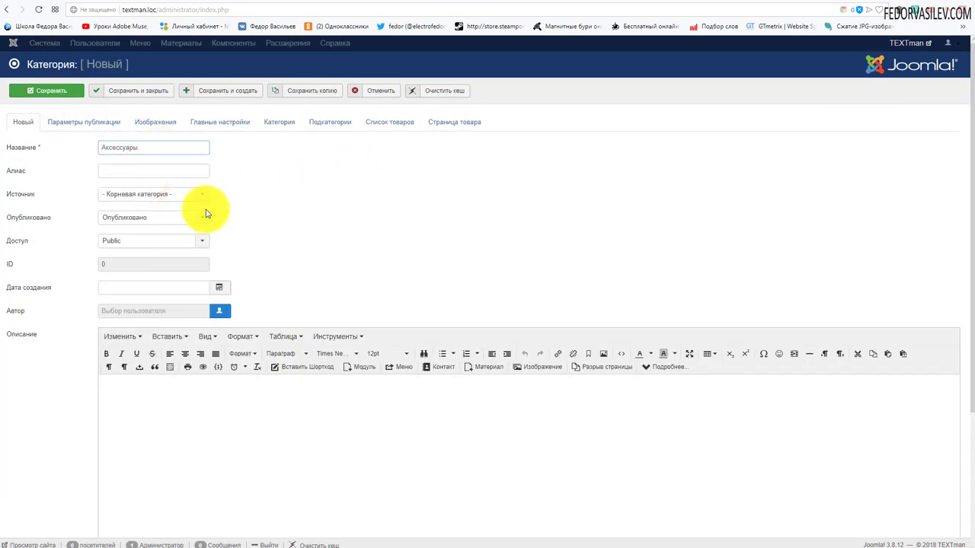
left_click(143, 196)
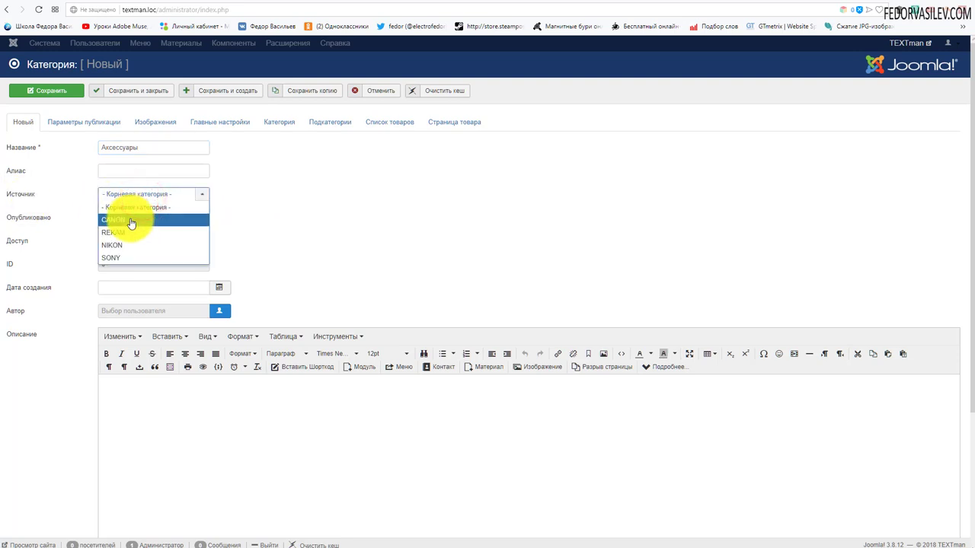
left_click(131, 221)
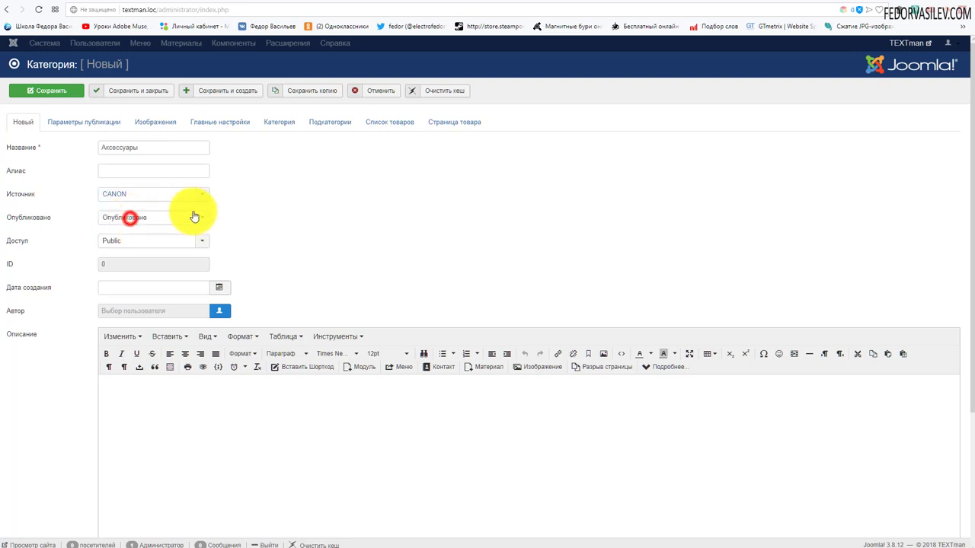
left_click(131, 160)
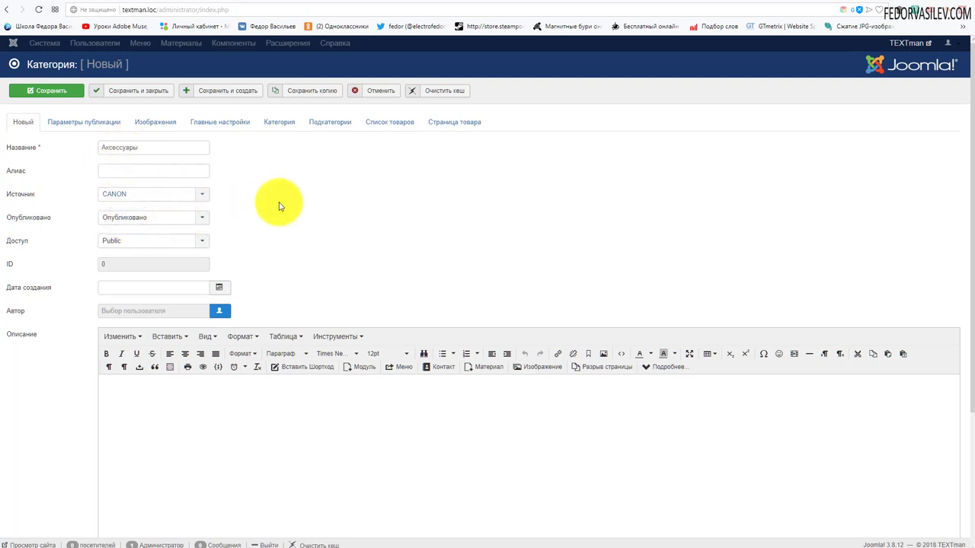
scroll(279, 205, "down", 3)
scroll(279, 206, "up", 3)
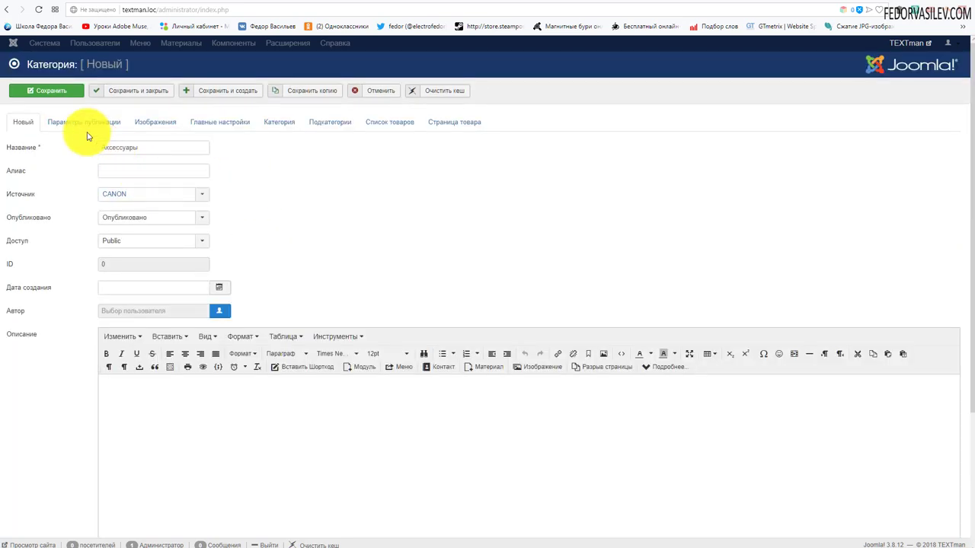
left_click(156, 92)
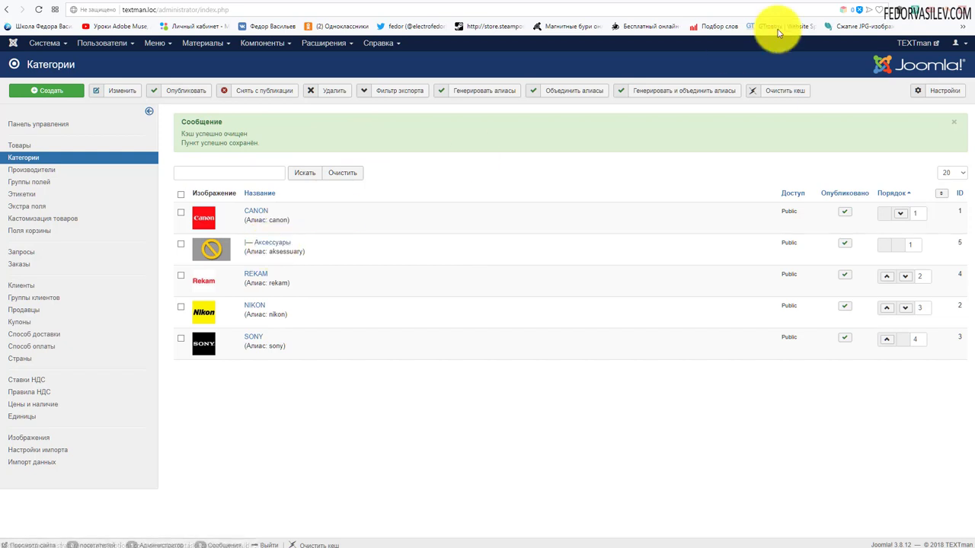
Reload the public site, look through the CANON category page and open its Аксессуары subcategory
left_click(815, 6)
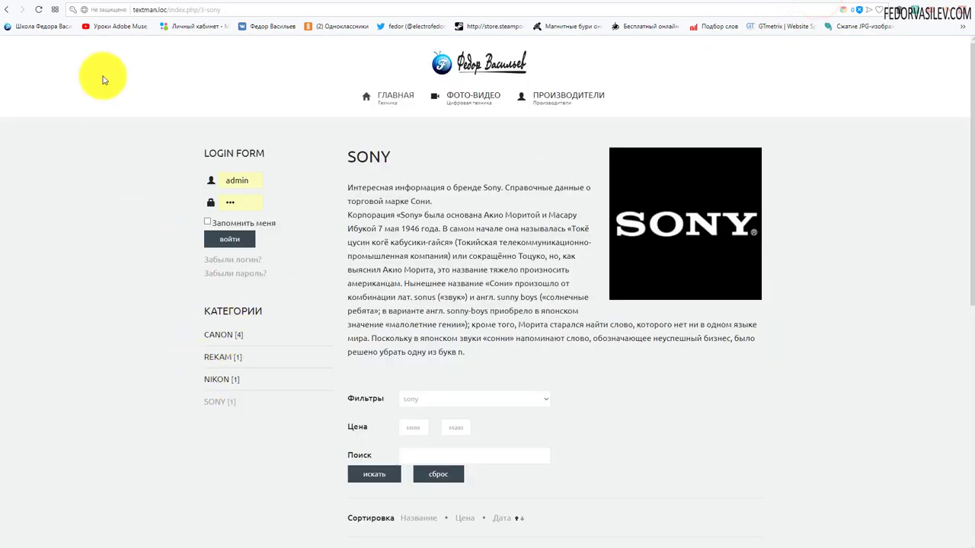
left_click(37, 11)
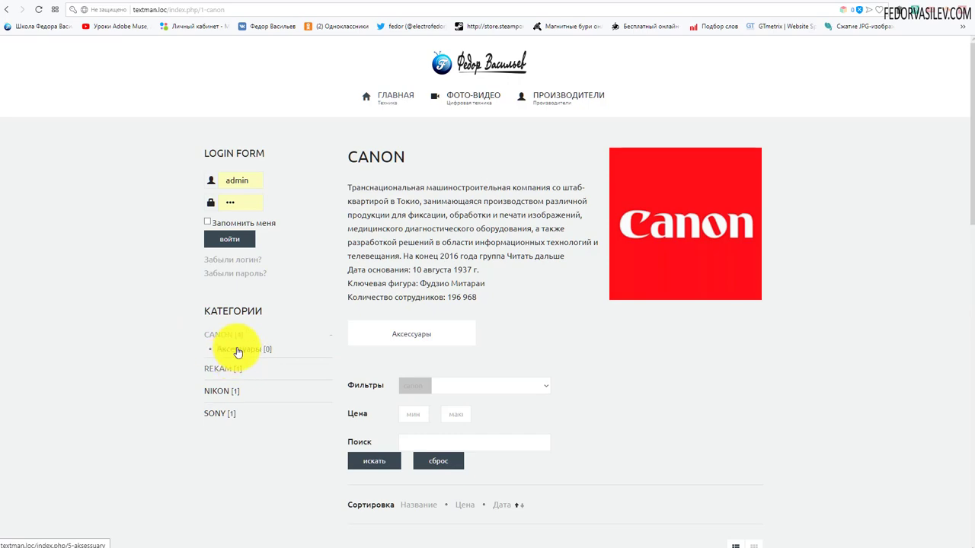
scroll(425, 302, "down", 3)
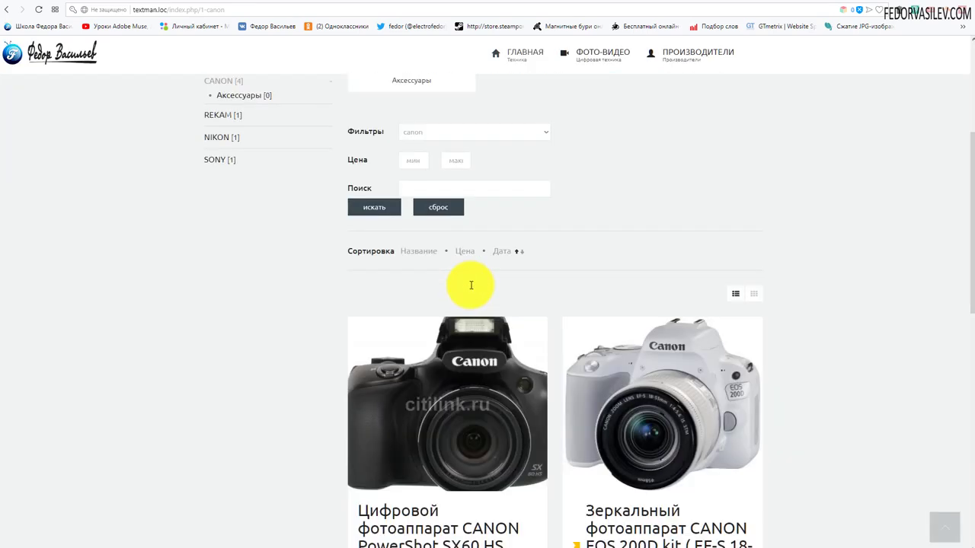
scroll(386, 306, "up", 3)
scroll(528, 266, "down", 6)
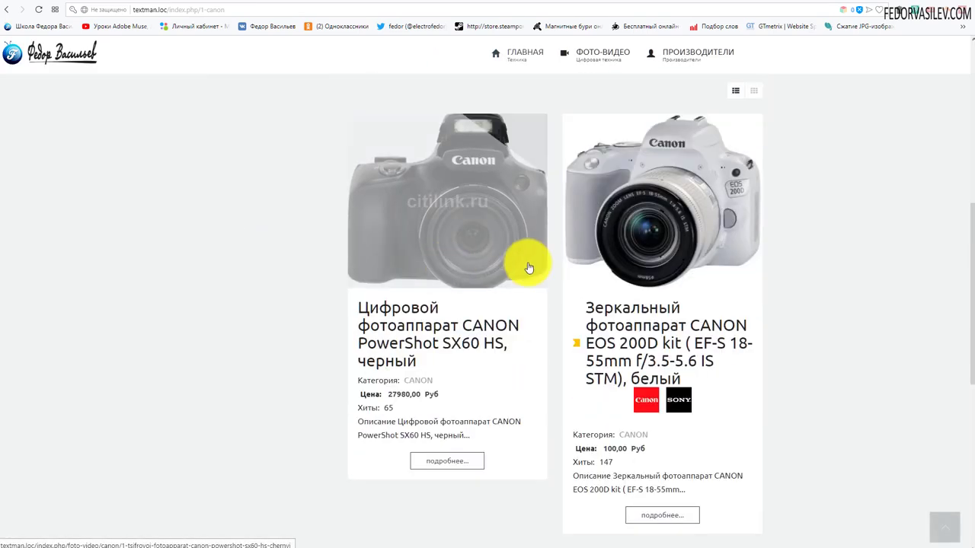
scroll(528, 213, "down", 6)
scroll(440, 369, "up", 6)
scroll(440, 369, "up", 6)
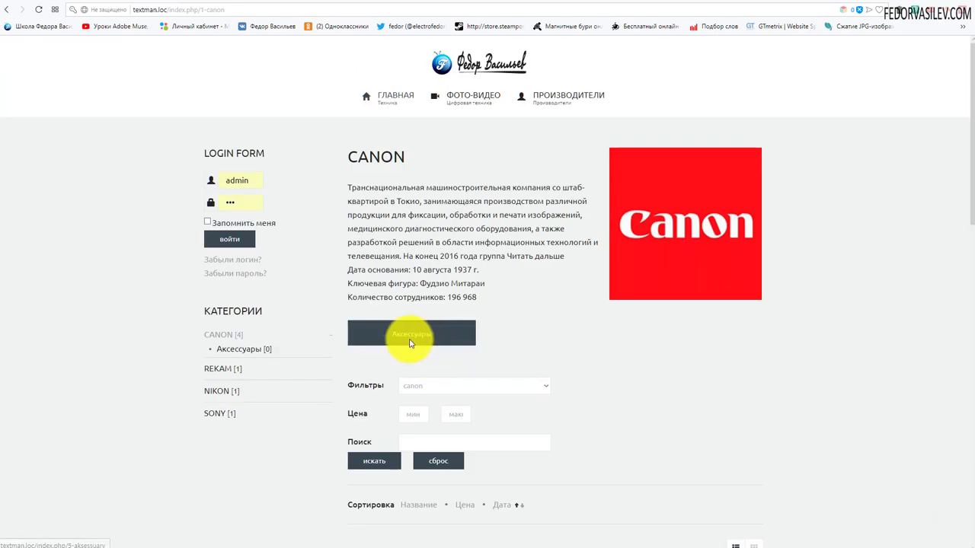
left_click(435, 336)
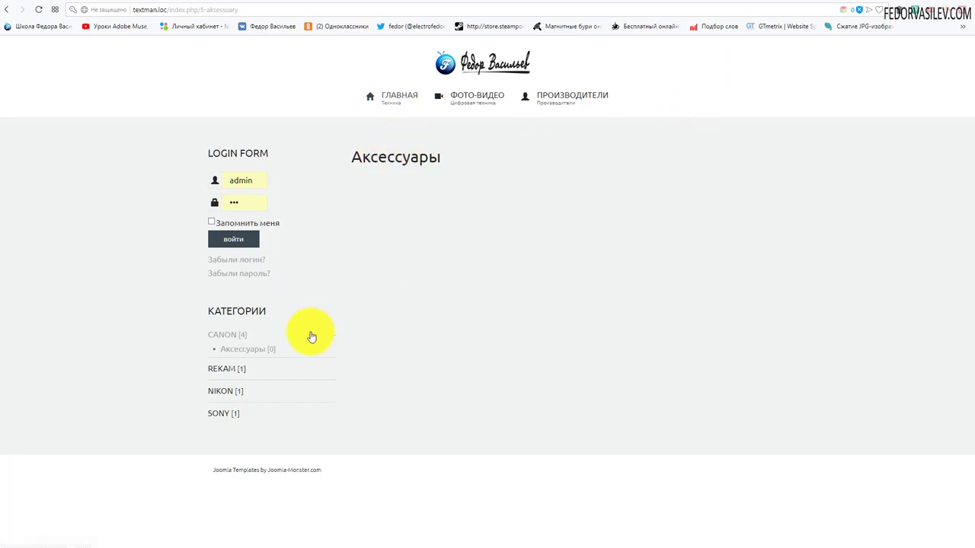
Open the Аксессуары category for editing in the administration and examine its Список товаров settings
left_click(790, 2)
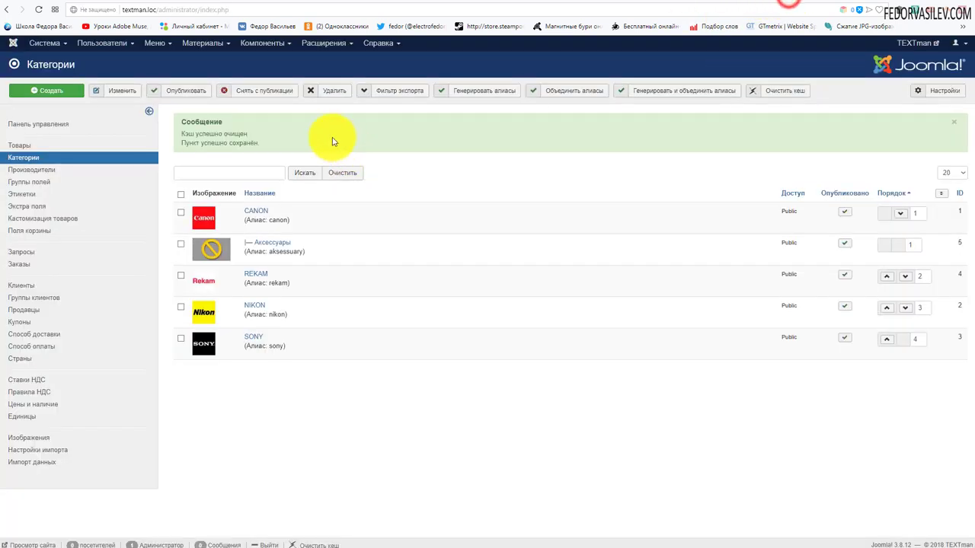
left_click(255, 243)
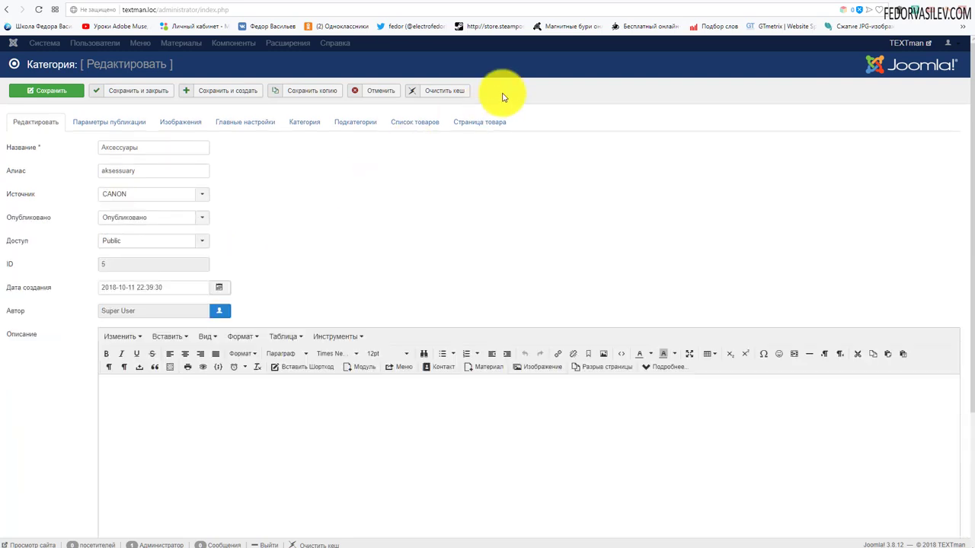
left_click(415, 122)
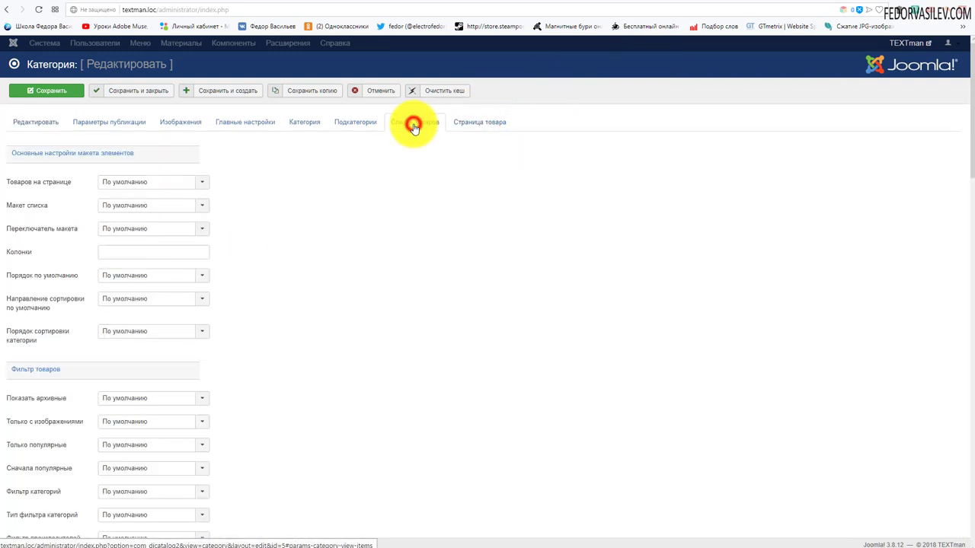
left_click(138, 188)
left_click(276, 191)
scroll(257, 211, "down", 3)
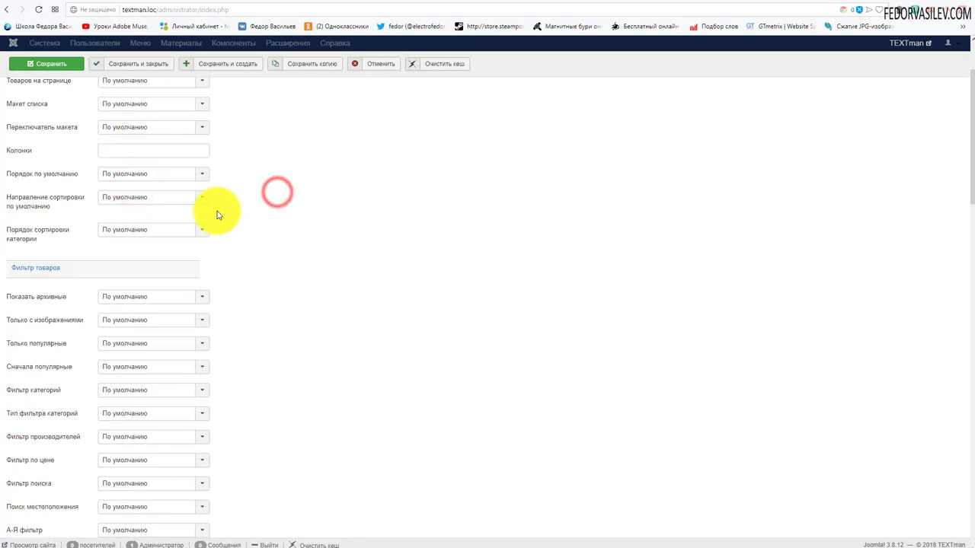
scroll(129, 272, "down", 8)
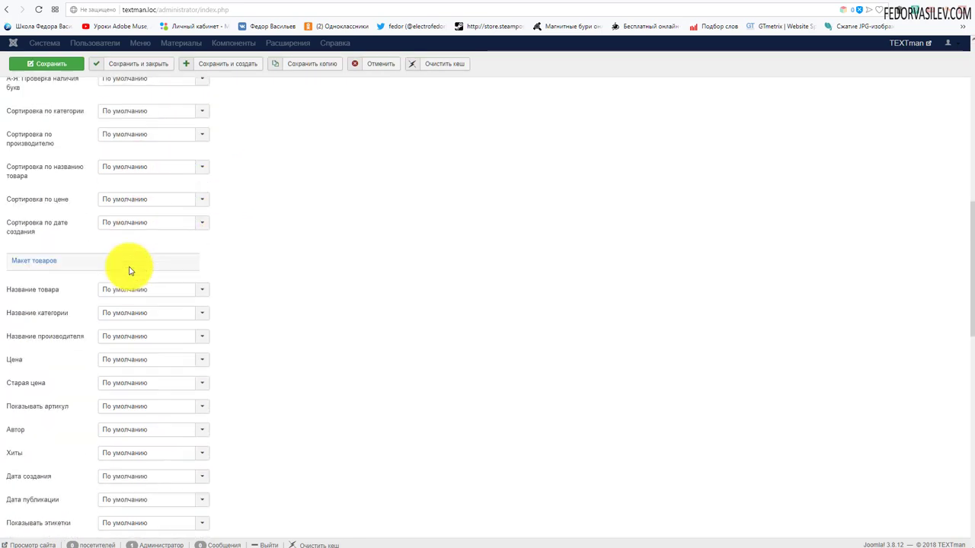
scroll(129, 272, "down", 2)
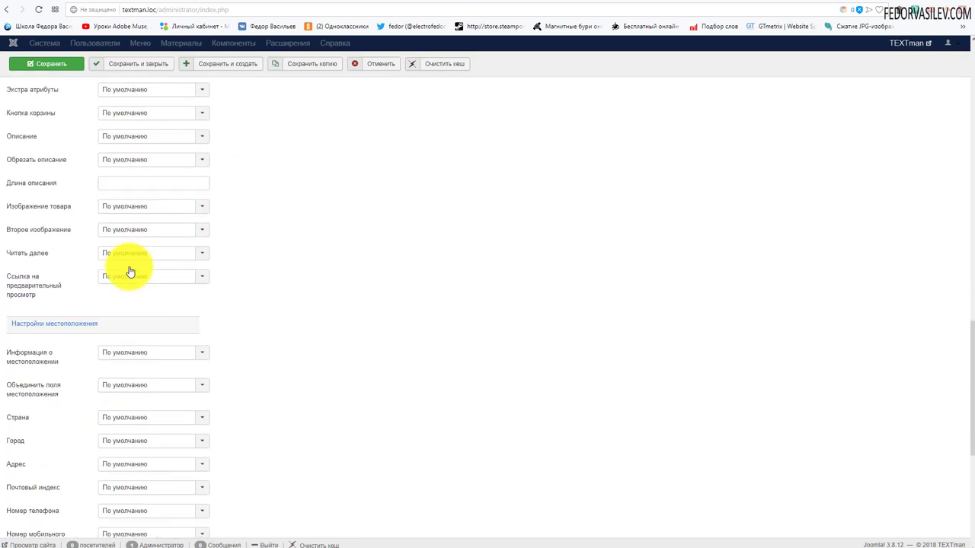
scroll(130, 272, "down", 4)
scroll(100, 270, "up", 3)
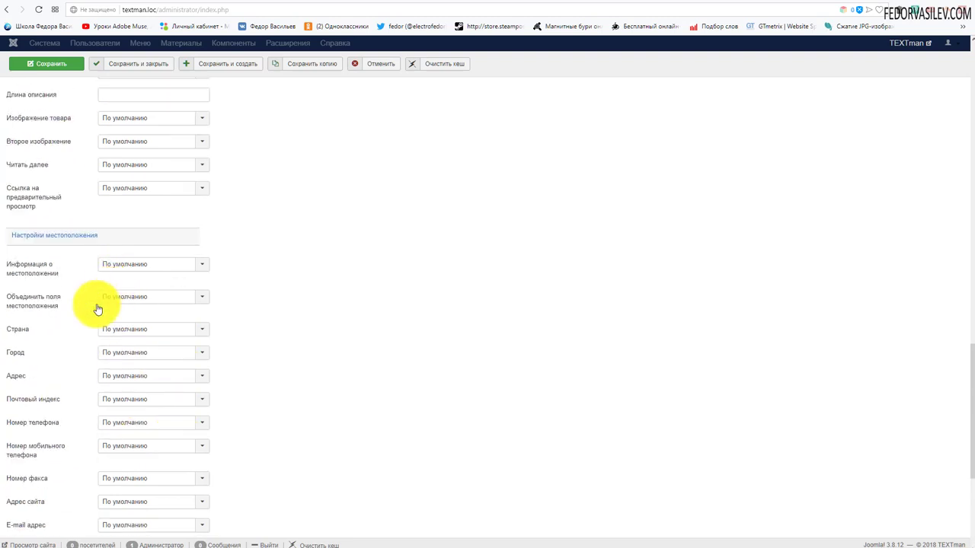
scroll(555, 124, "up", 7)
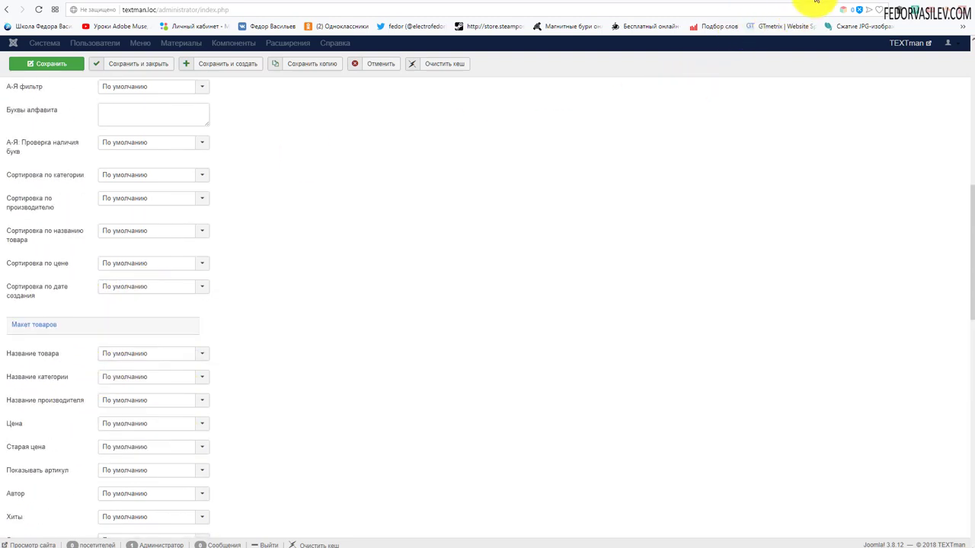
Check the CANON category page on the public site, then review the Аксессуары category's filter and Макет товаров settings in the administration
left_click(815, 0)
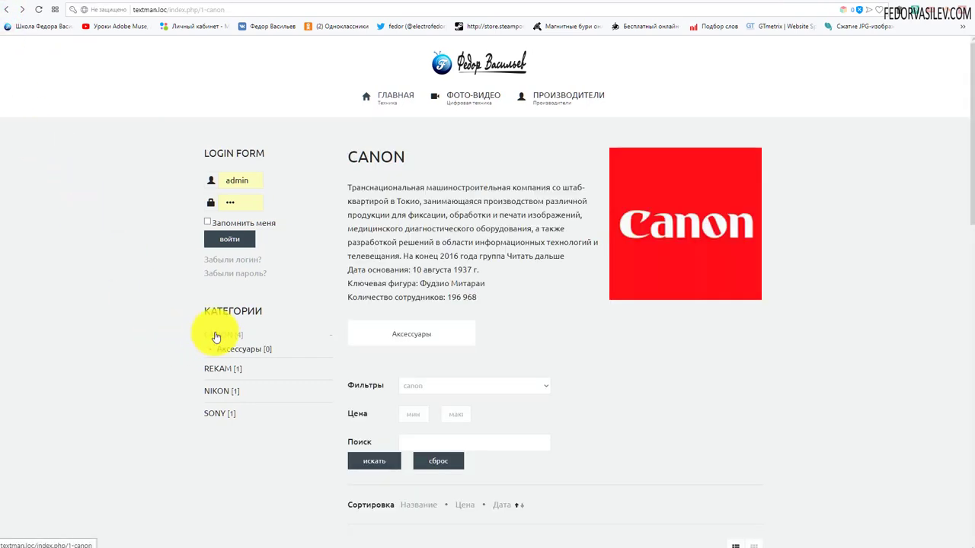
left_click(215, 335)
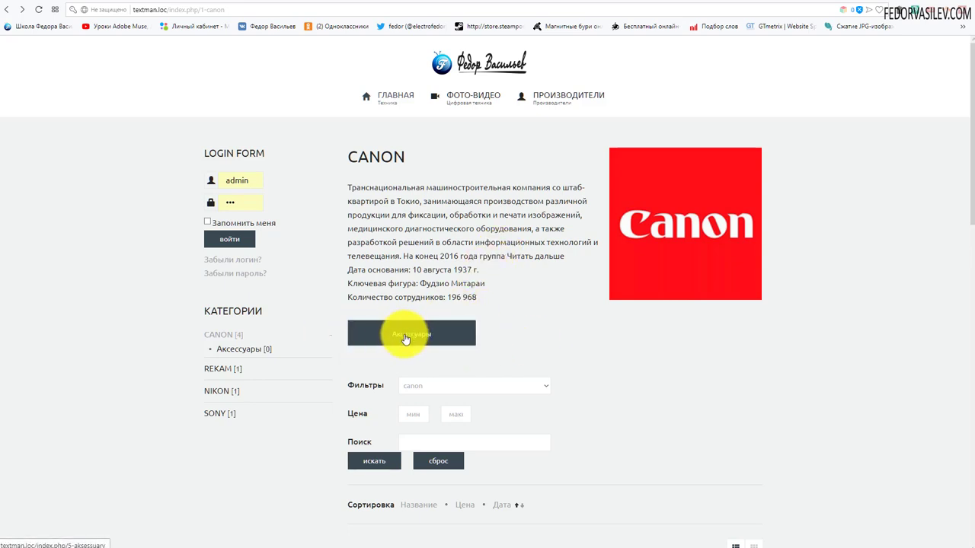
left_click(793, 1)
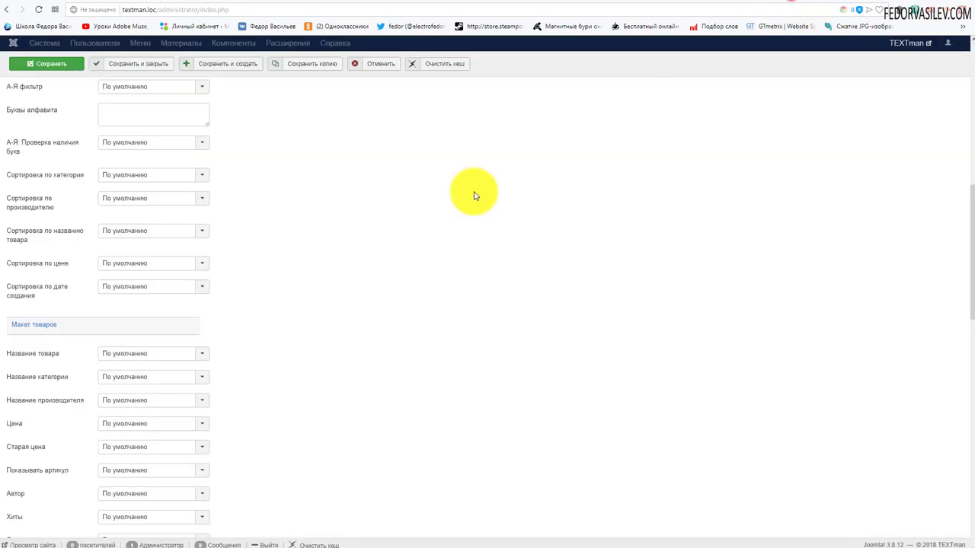
scroll(229, 285, "up", 7)
scroll(193, 257, "down", 3)
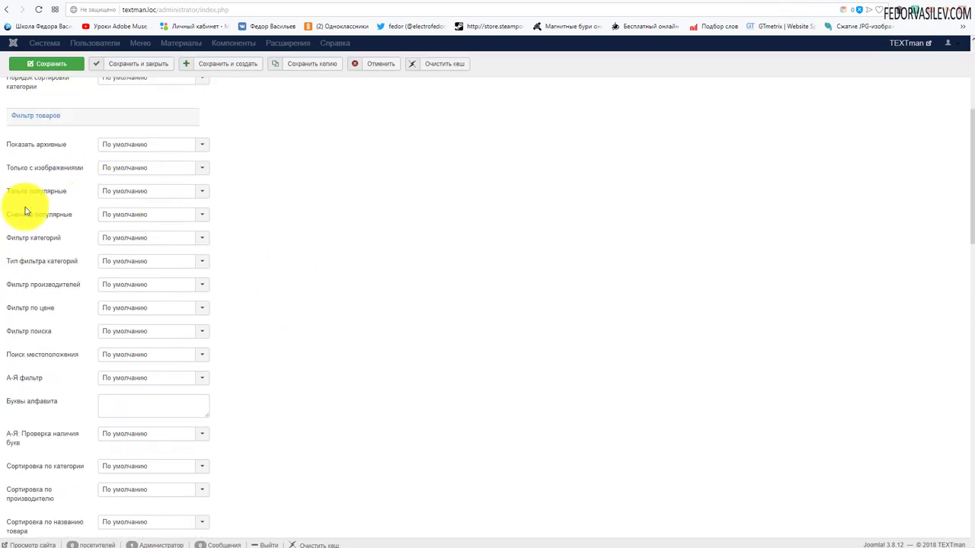
scroll(25, 211, "down", 6)
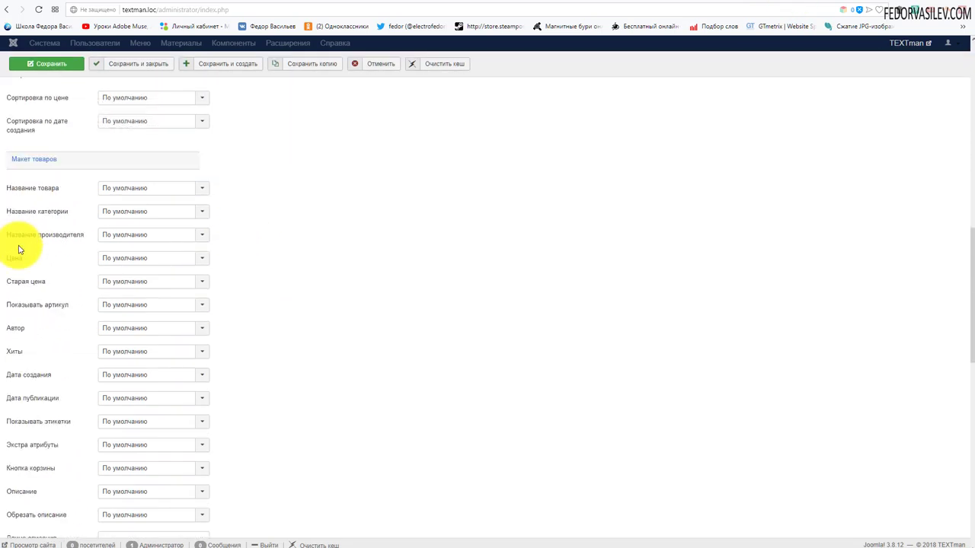
Look through the CANON product list on the public site and open the Аксессуары subcategory from the Категории list
left_click(819, 2)
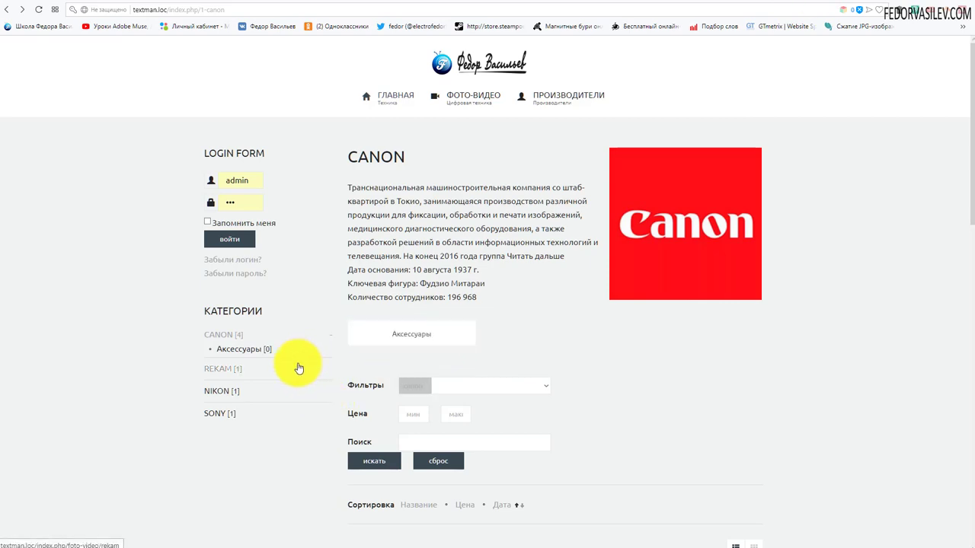
scroll(557, 206, "down", 5)
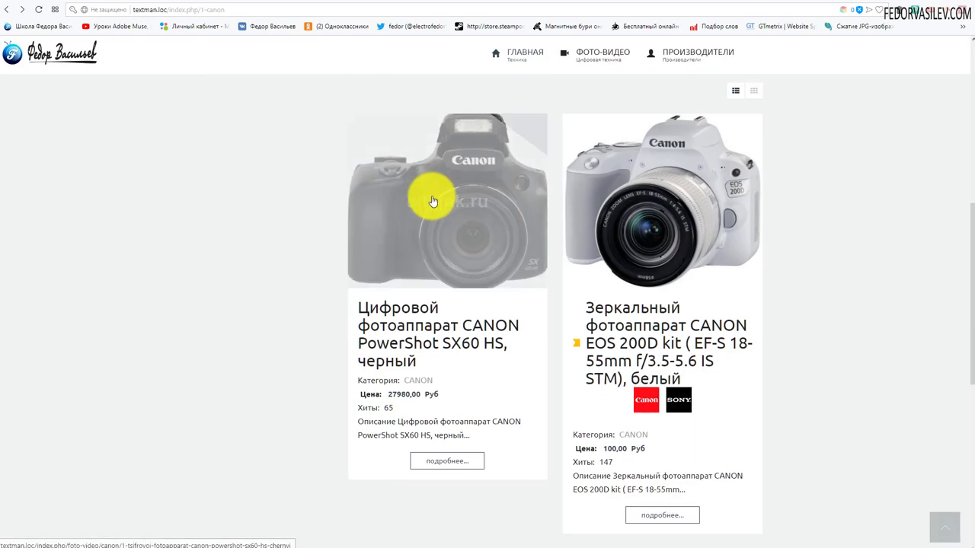
scroll(425, 229, "up", 5)
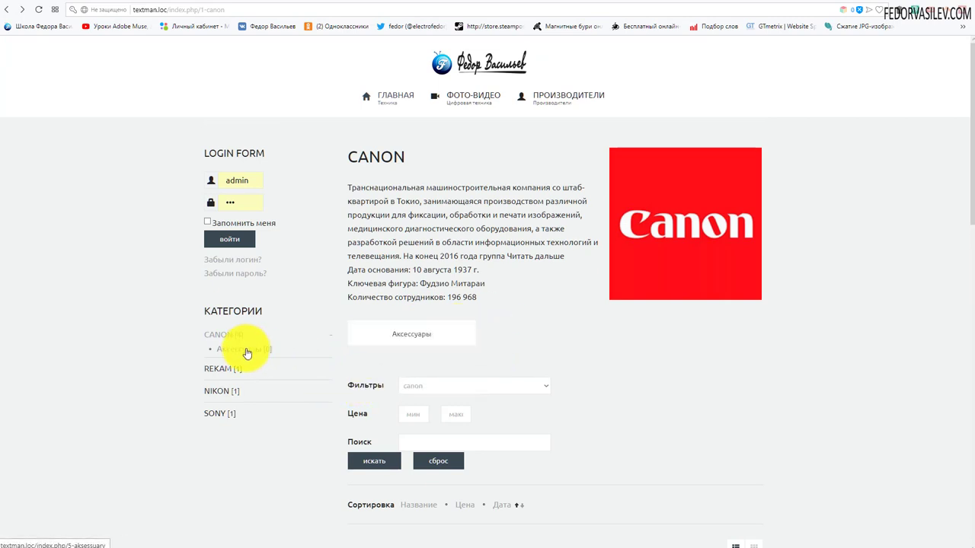
left_click(245, 349)
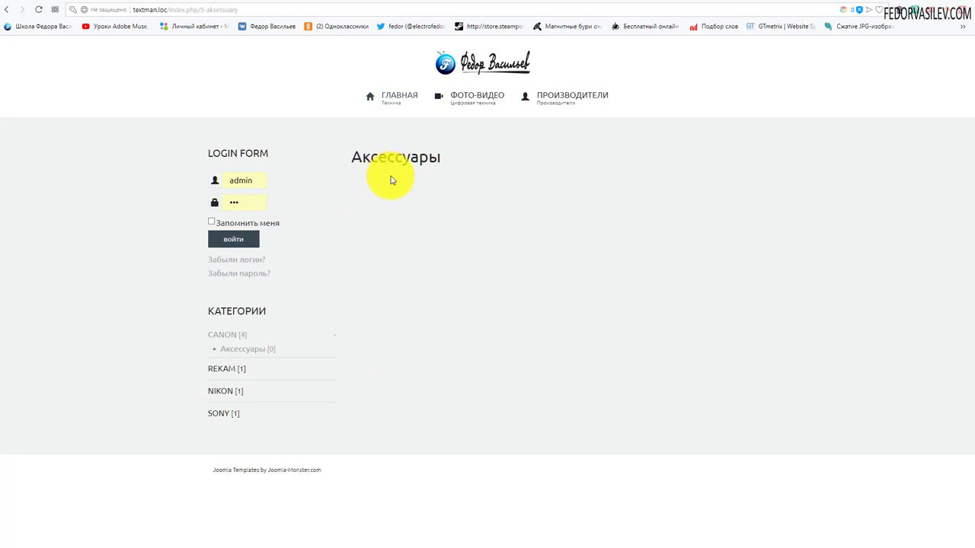
Return to the administration and leave the Аксессуары category editor without saving
left_click(783, 5)
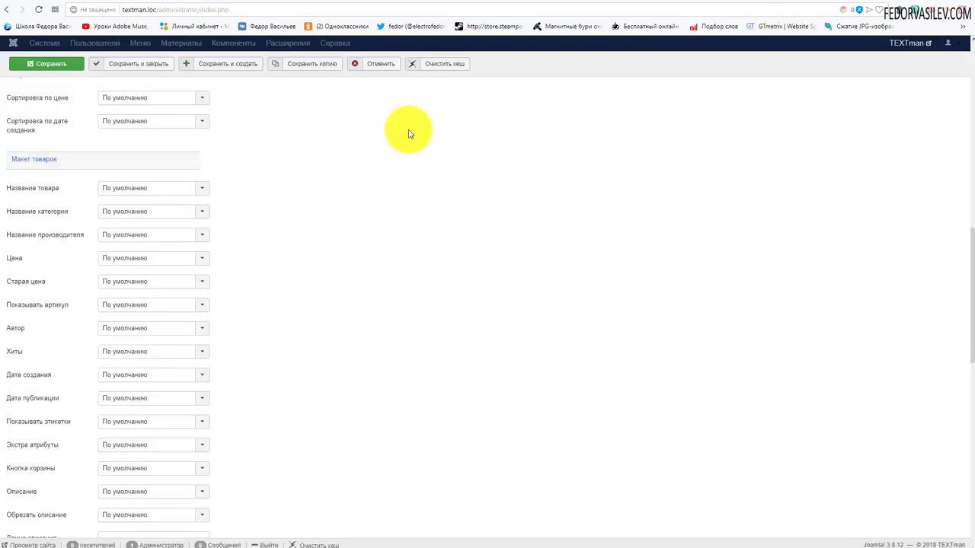
scroll(343, 125, "up", 10)
left_click(370, 61)
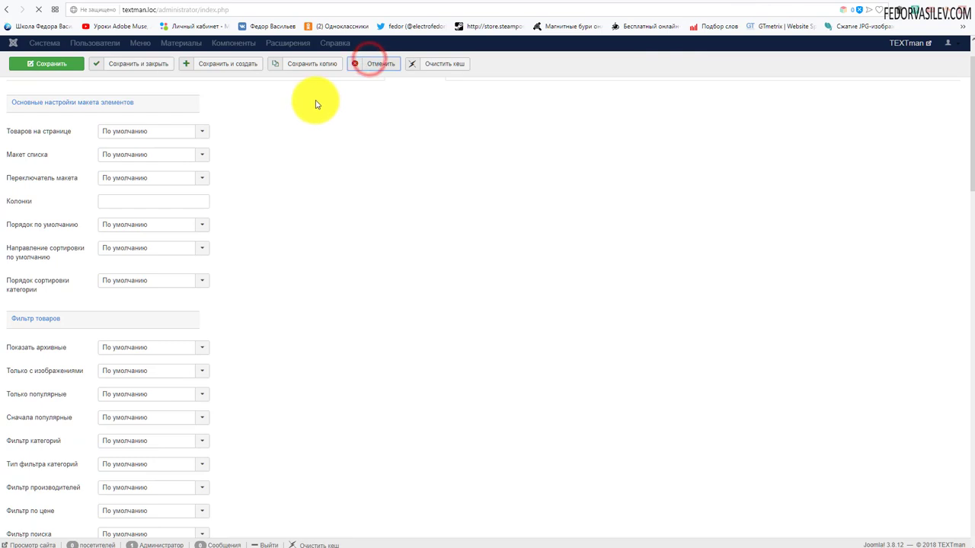
Open the Категории module from the site modules filtered by Опубликовано, set Раскрыть категории to Да and save it
left_click(325, 41)
left_click(331, 81)
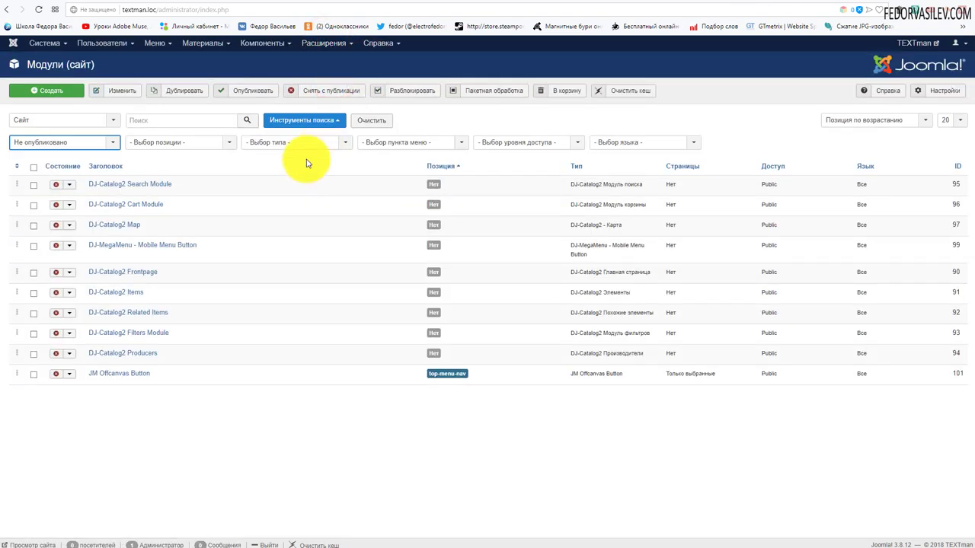
left_click(65, 143)
left_click(38, 195)
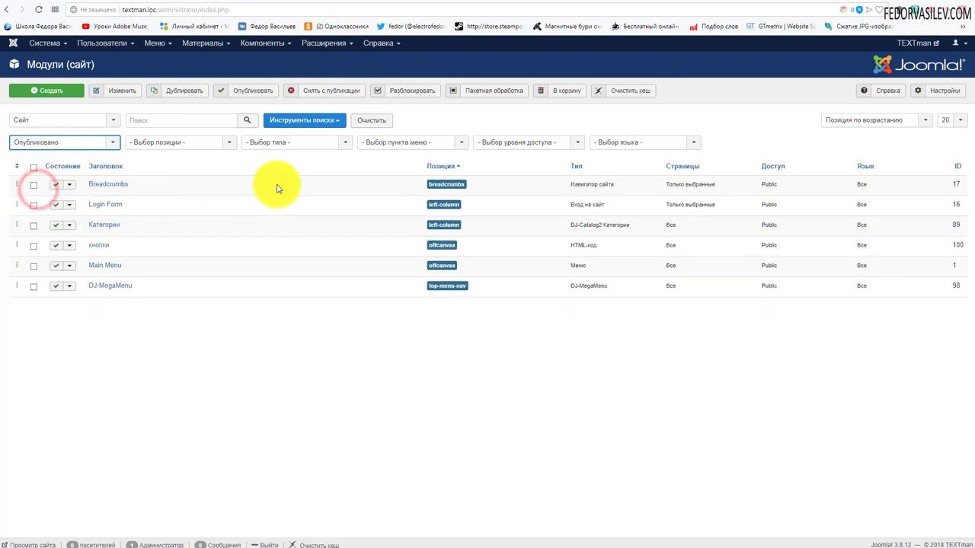
left_click(106, 226)
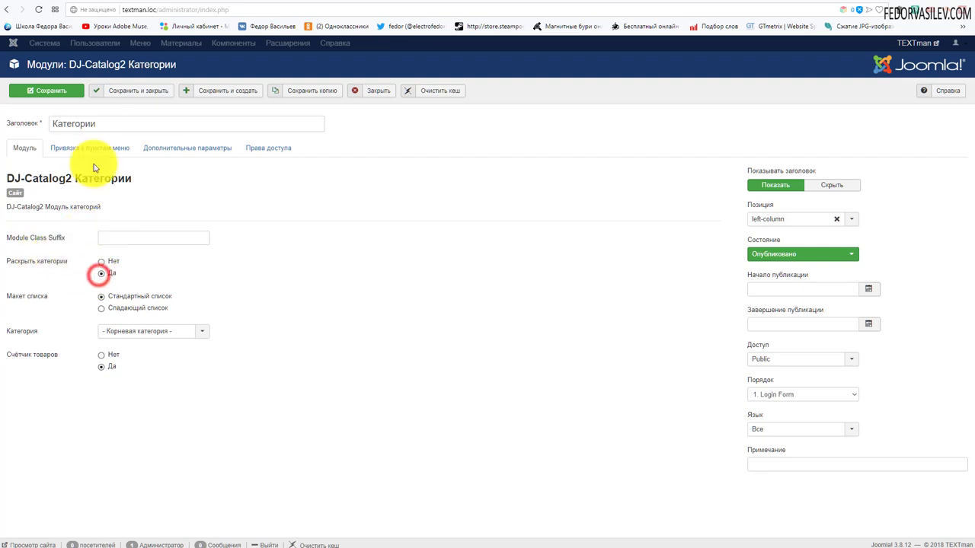
left_click(50, 90)
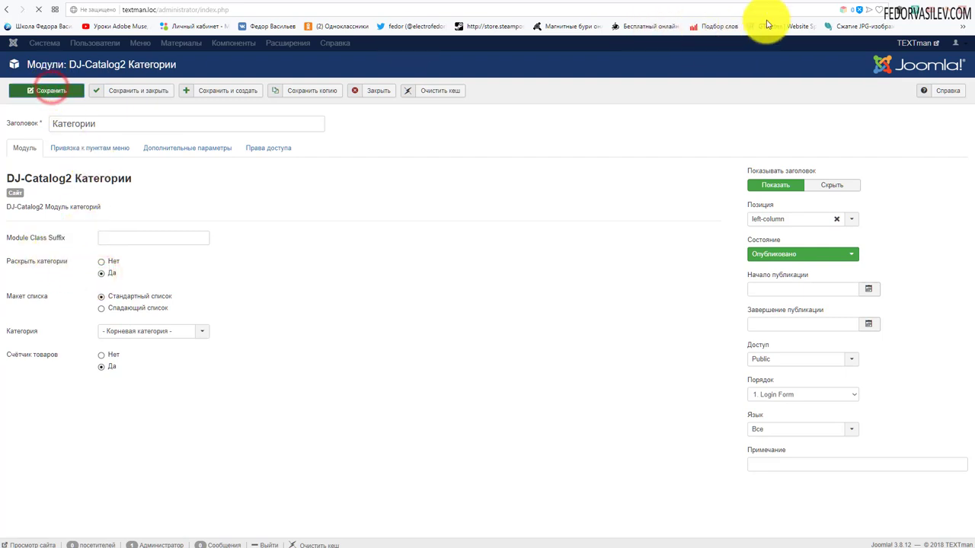
Open the public site's home page and check how the Категории module displays its subcategories
left_click(815, 9)
left_click(395, 99)
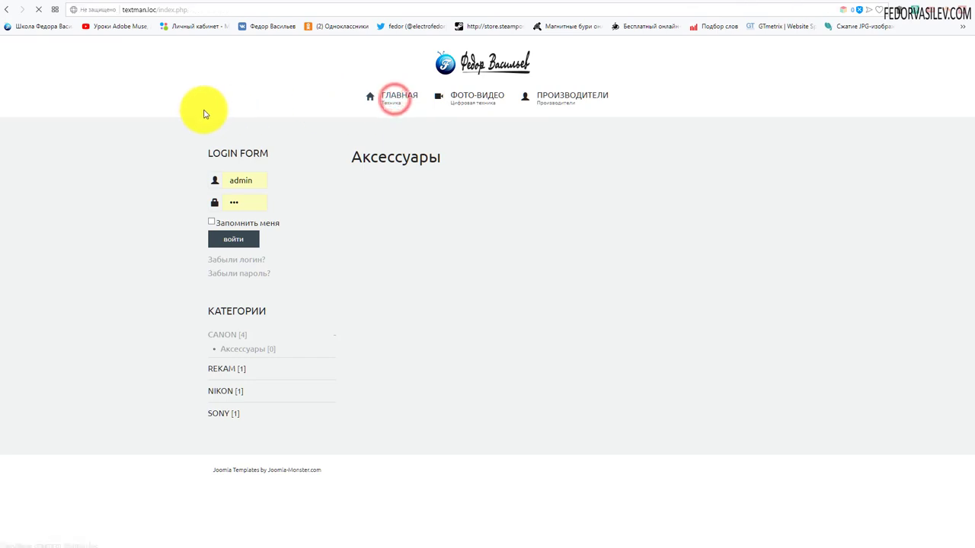
scroll(204, 112, "down", 1)
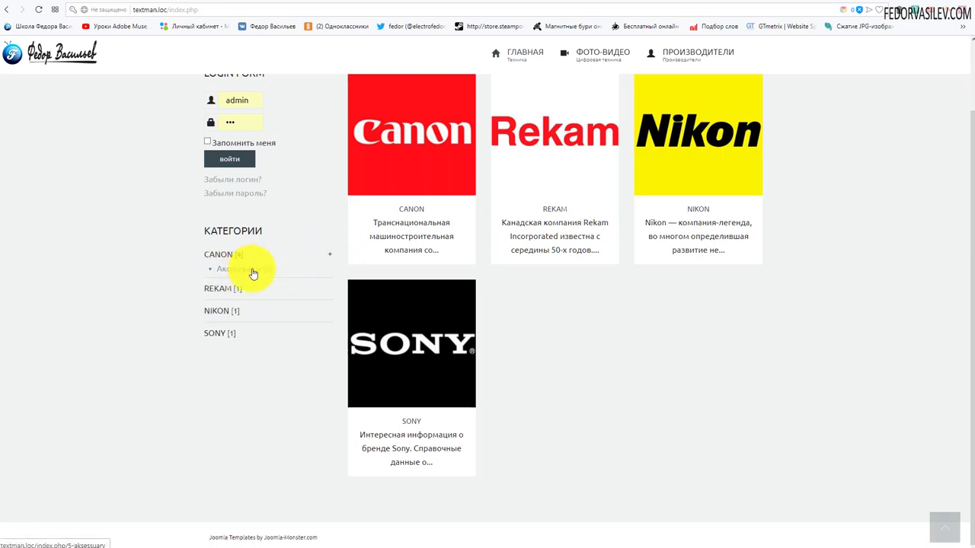
scroll(148, 296, "up", 2)
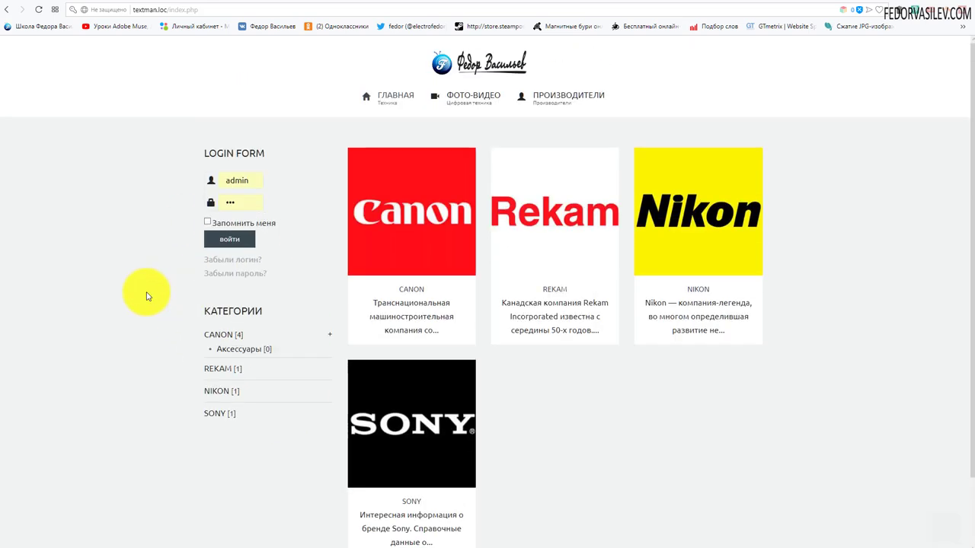
Open the CANON category and view the product page of the CANON PowerShot SX60 HS camera
left_click(413, 206)
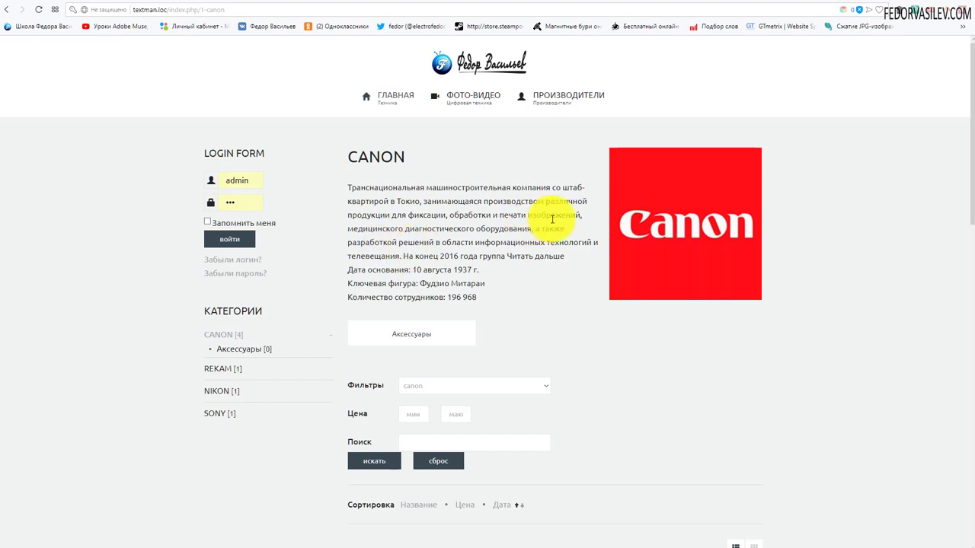
scroll(686, 239, "down", 5)
left_click(392, 305)
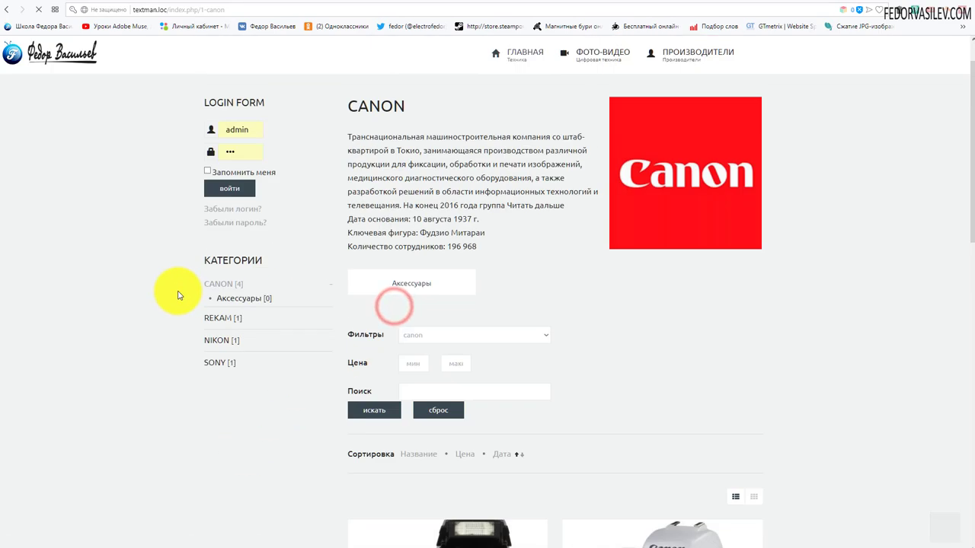
scroll(214, 339, "down", 3)
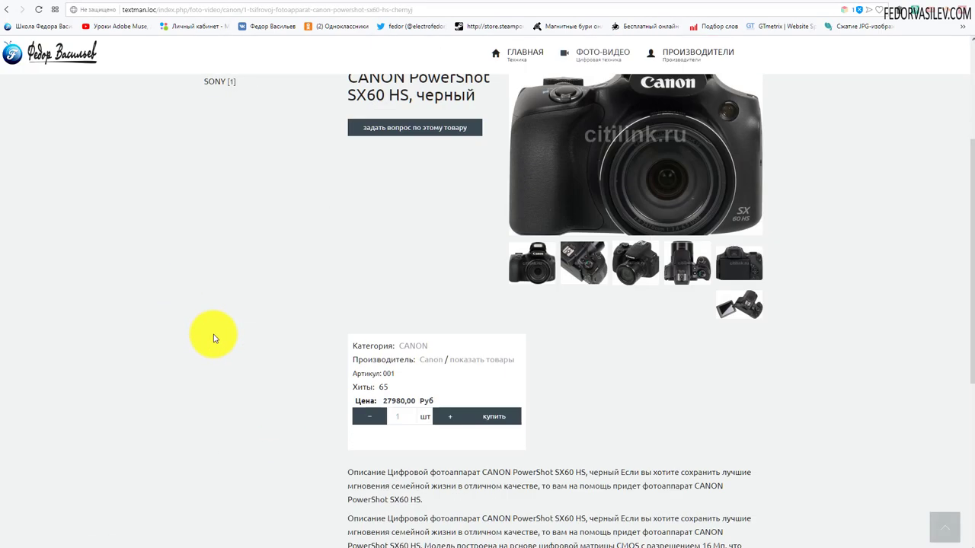
scroll(214, 339, "up", 3)
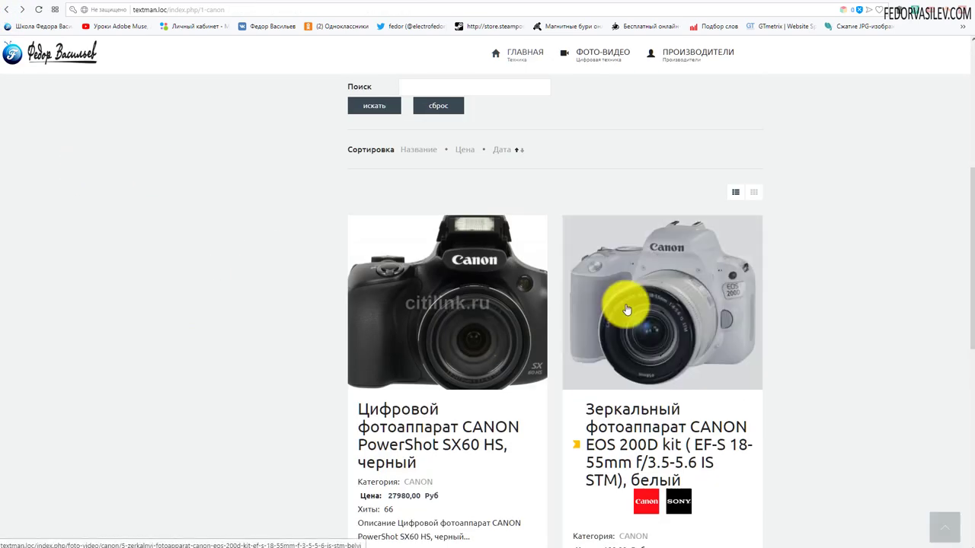
Open the CANON EOS 200D kit product page and examine its layout, photos, price block and description
left_click(626, 309)
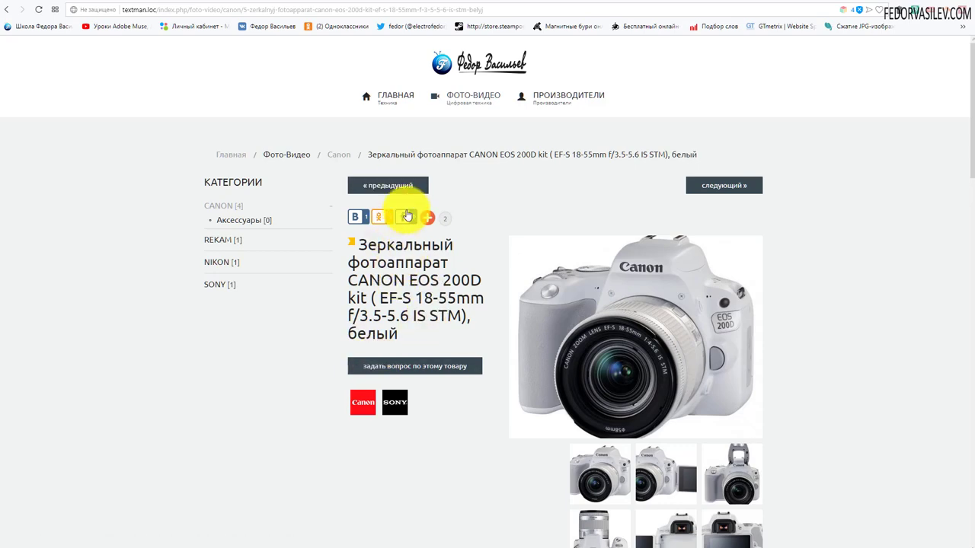
scroll(419, 213, "down", 3)
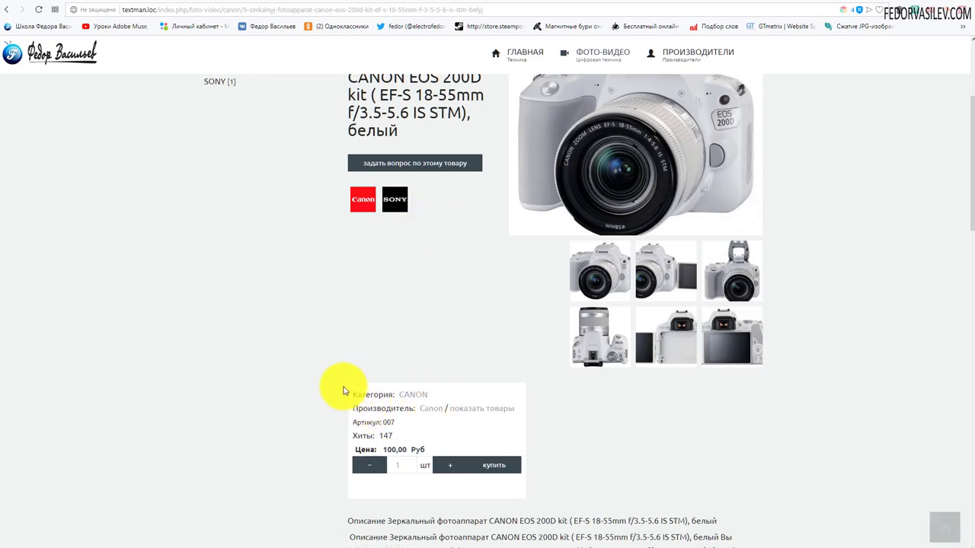
scroll(457, 261, "down", 2)
scroll(373, 267, "down", 1)
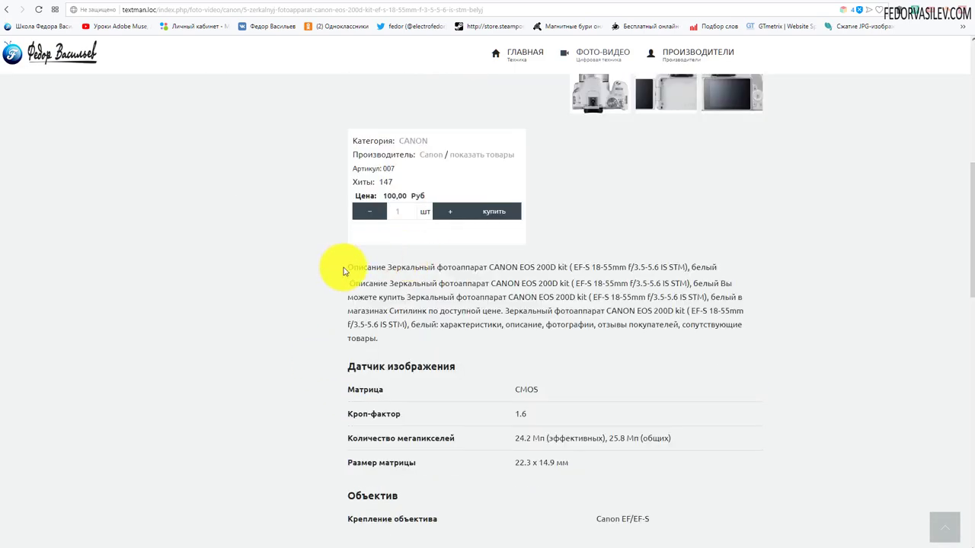
scroll(349, 269, "up", 6)
scroll(349, 272, "down", 5)
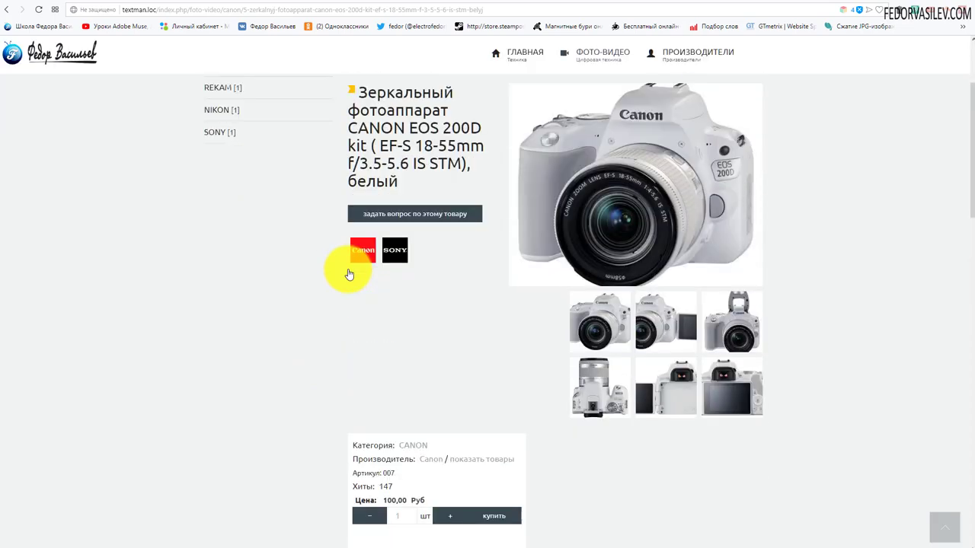
scroll(349, 273, "down", 3)
scroll(349, 272, "up", 8)
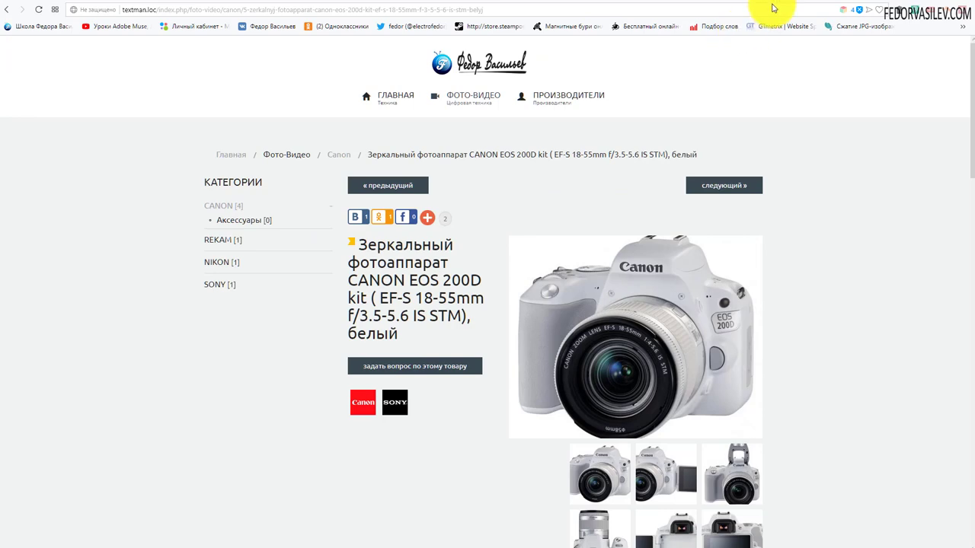
scroll(324, 314, "down", 2)
scroll(365, 289, "down", 2)
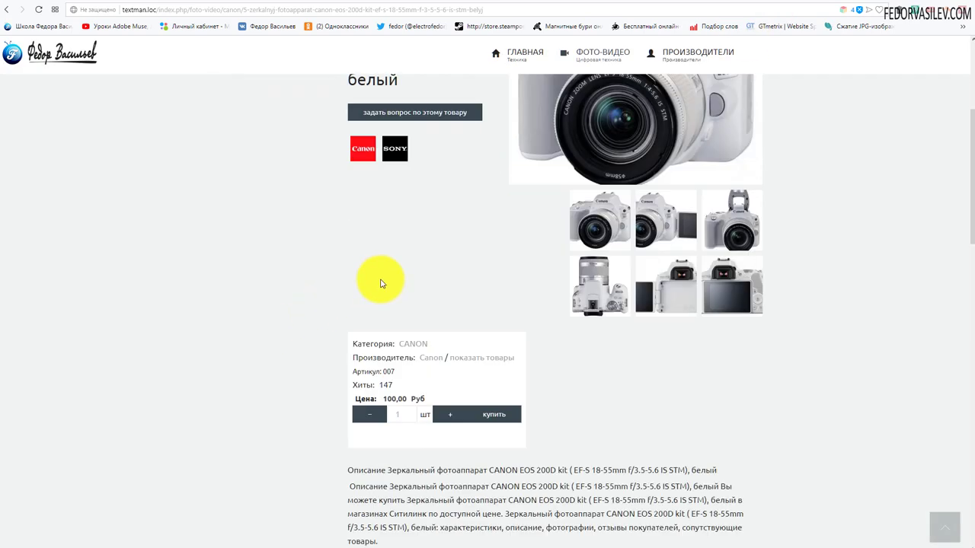
scroll(380, 248, "up", 4)
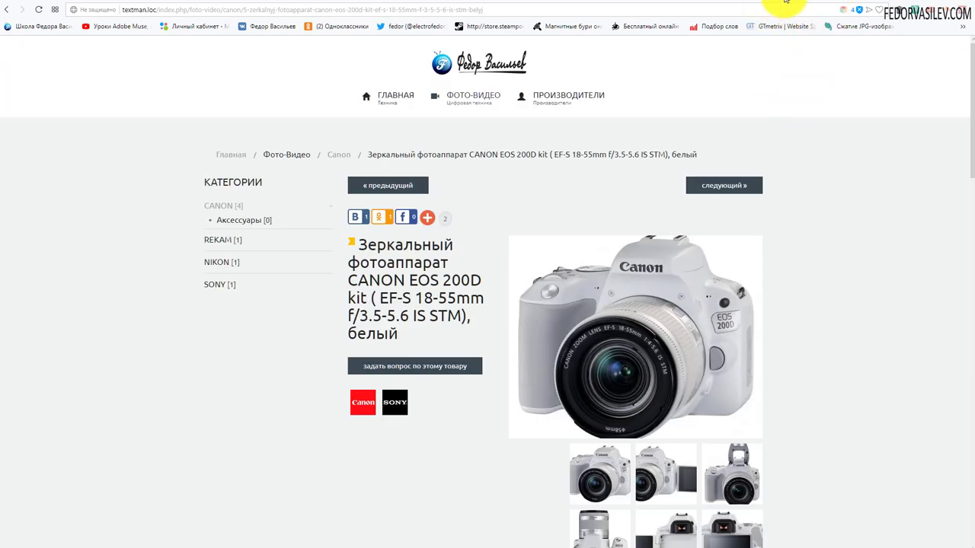
Close the Категории module editor in the administration and open the jm-apartments template style for editing
left_click(786, 0)
left_click(442, 90)
left_click(324, 43)
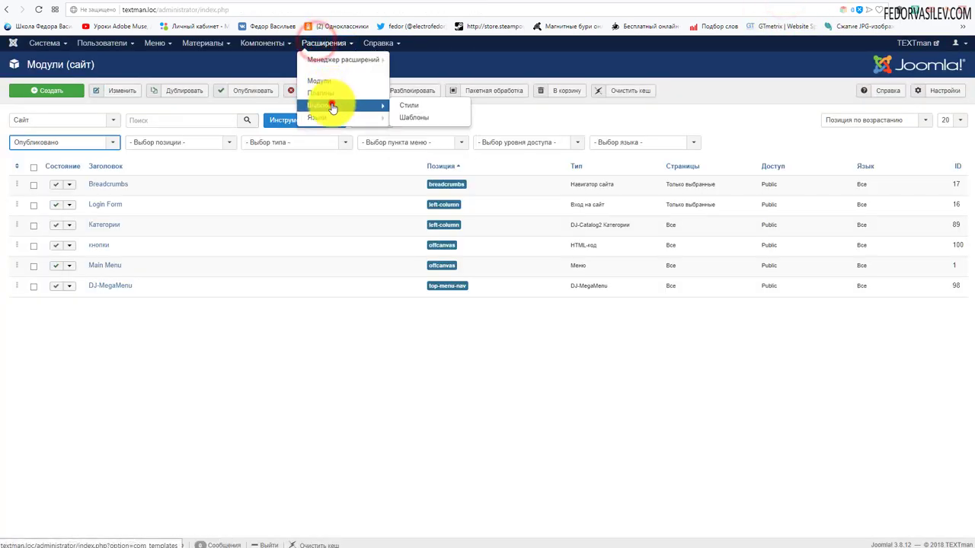
left_click(332, 106)
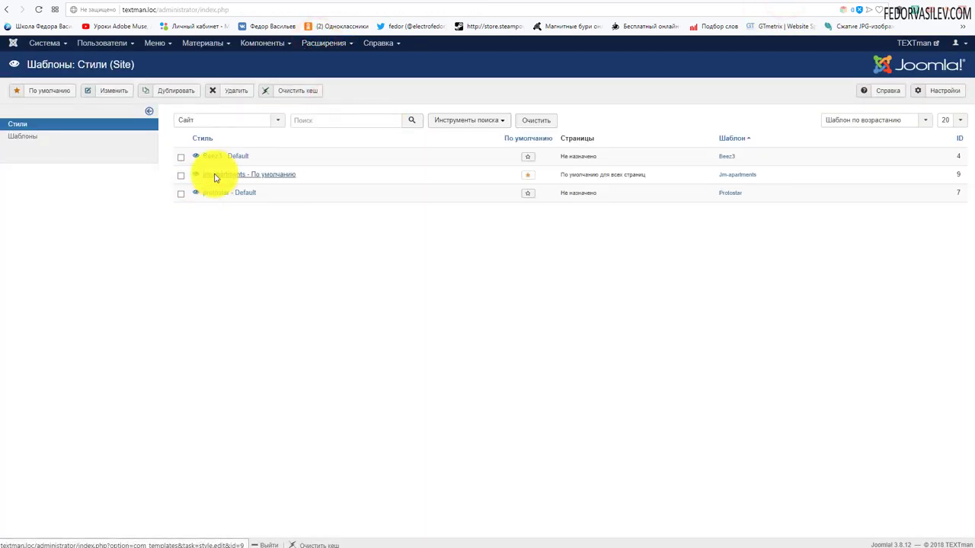
left_click(229, 175)
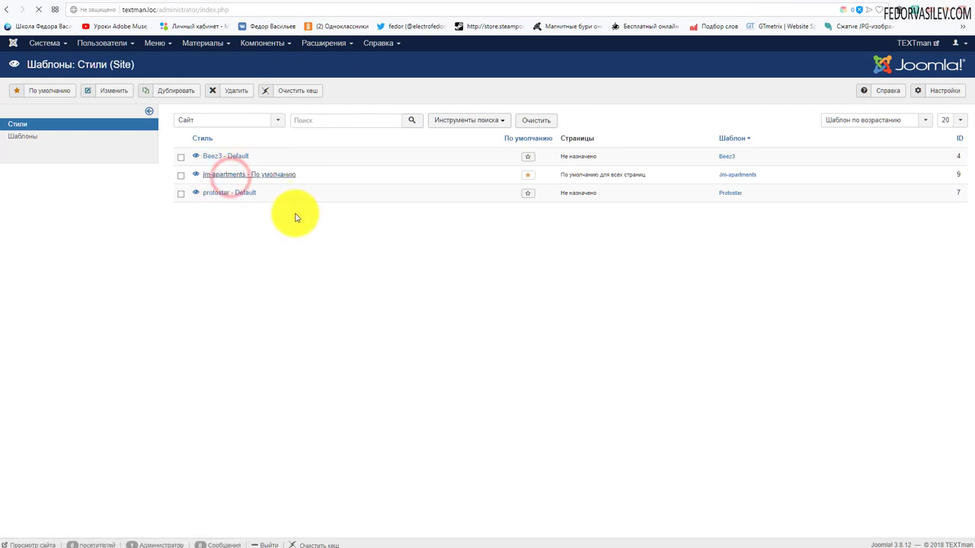
Change the Ширина шаблона value in the style's Построитель макета and save the style
left_click(39, 229)
left_click(37, 288)
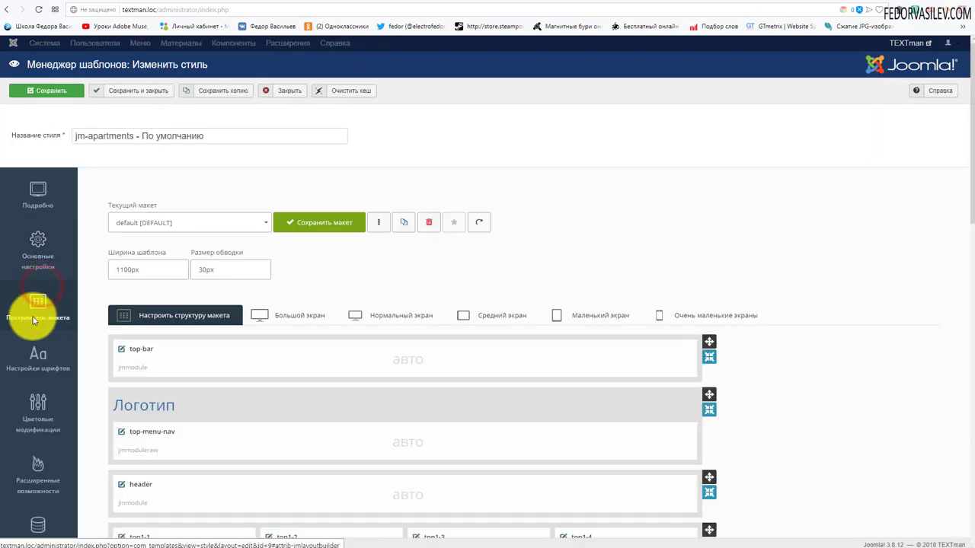
left_click(124, 270)
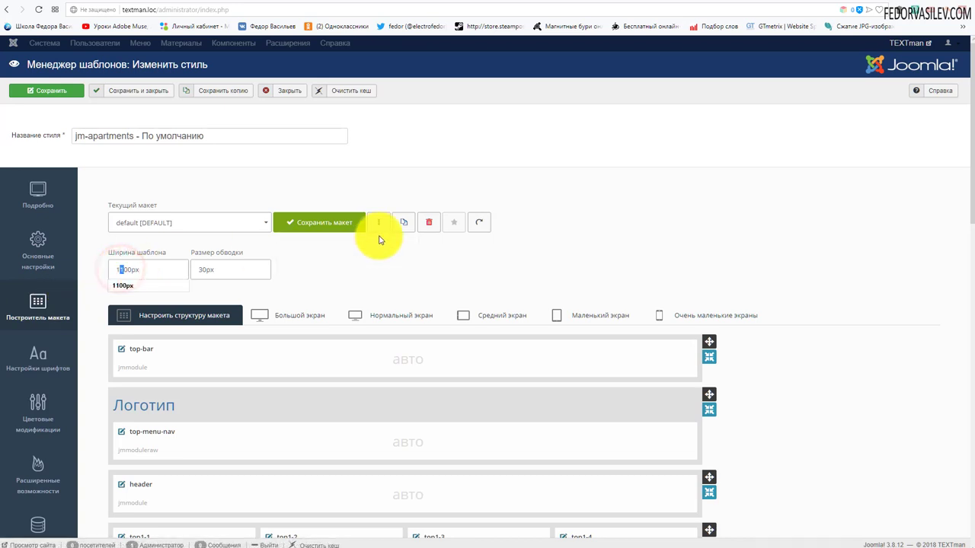
left_click(39, 92)
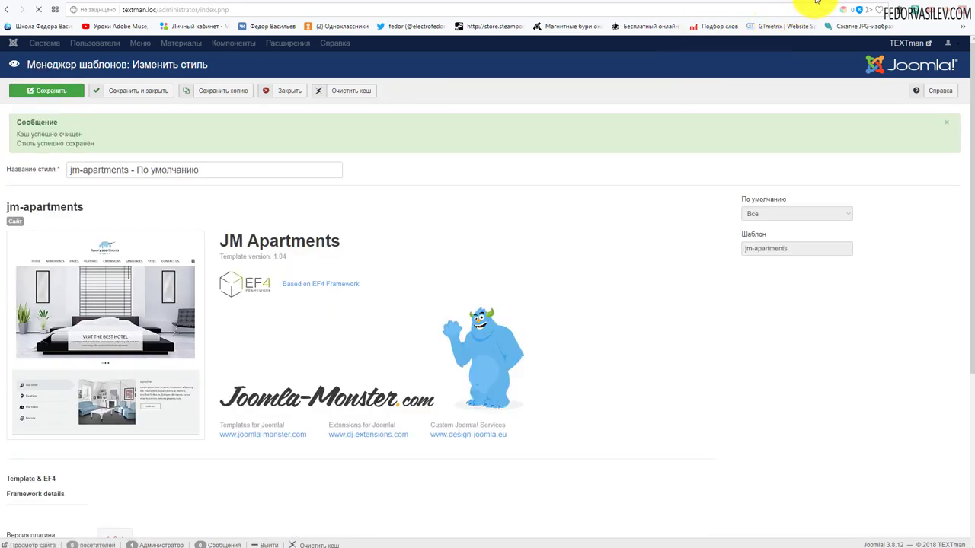
Reload the CANON EOS 200D kit product page on the public site and examine its layout at the changed template width
left_click(815, 1)
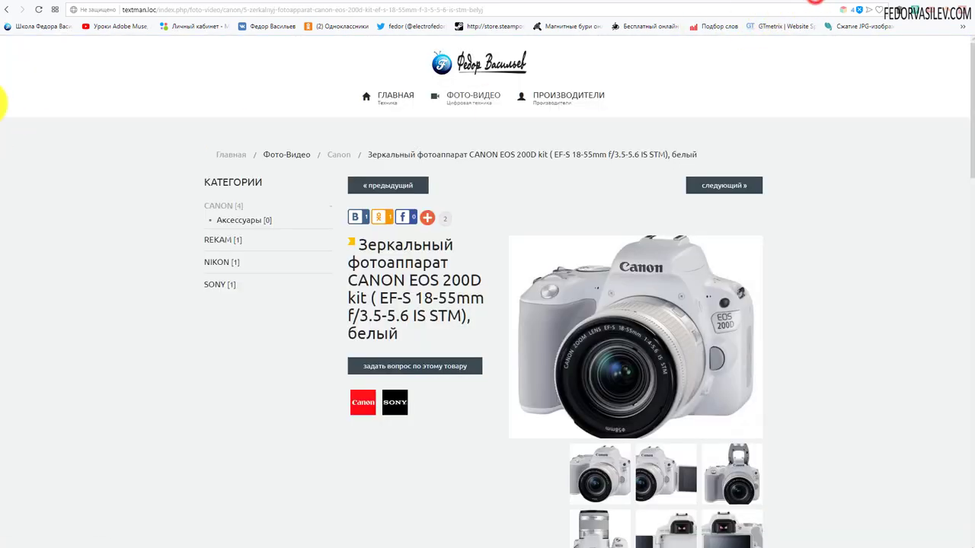
left_click(39, 12)
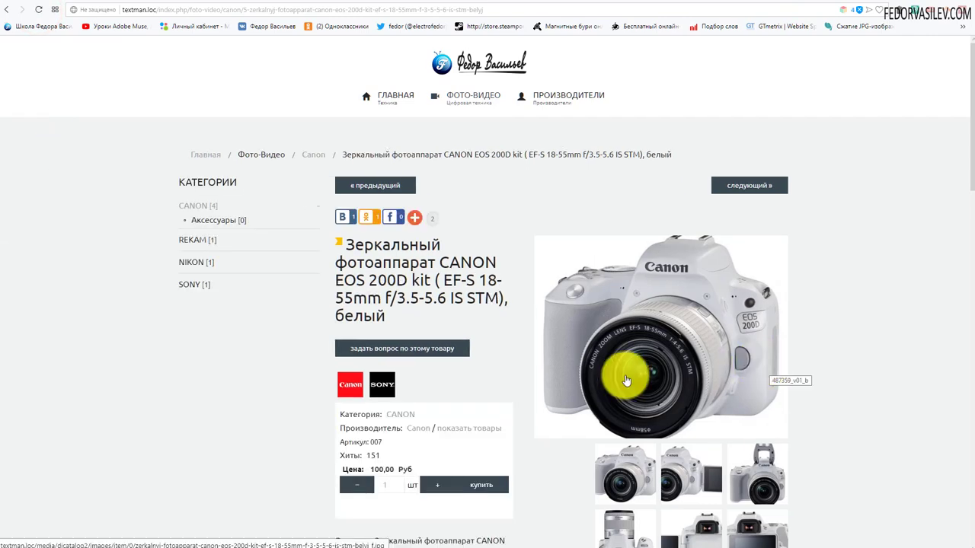
scroll(446, 279, "down", 4)
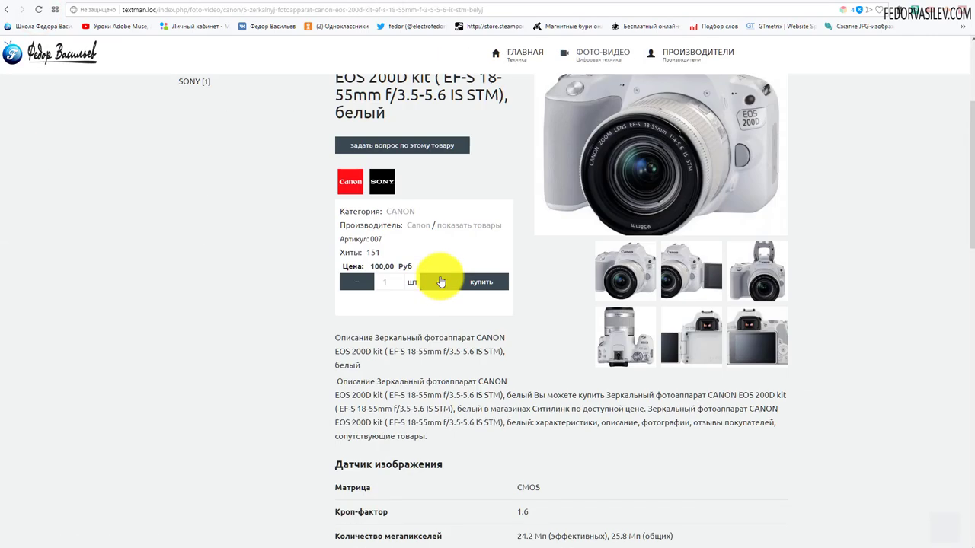
scroll(435, 277, "up", 4)
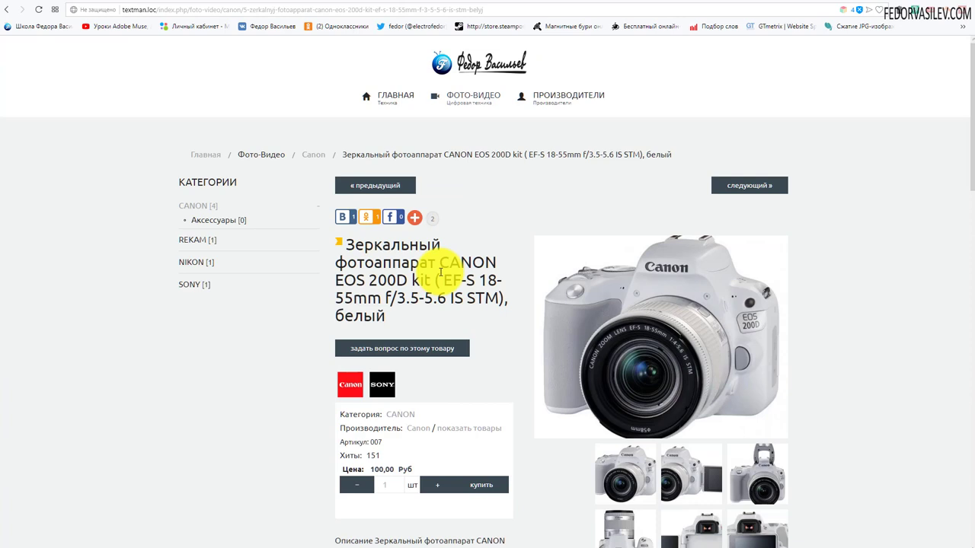
key("ctrl+F5")
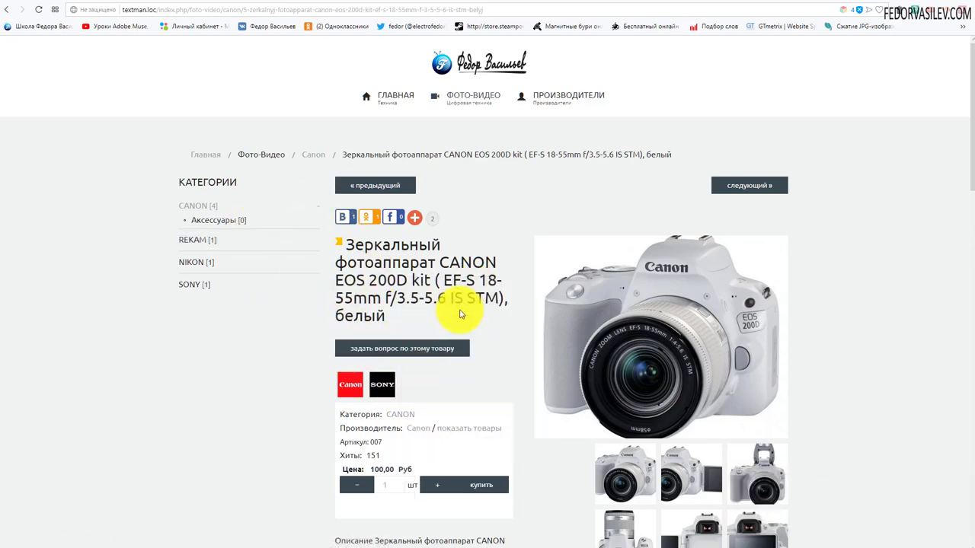
scroll(458, 368, "down", 2)
scroll(458, 358, "up", 2)
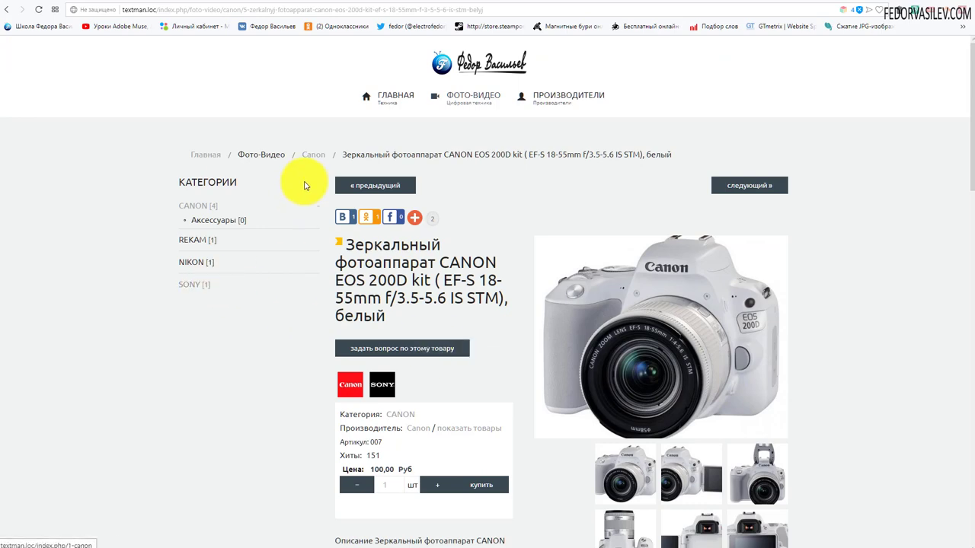
scroll(473, 200, "down", 7)
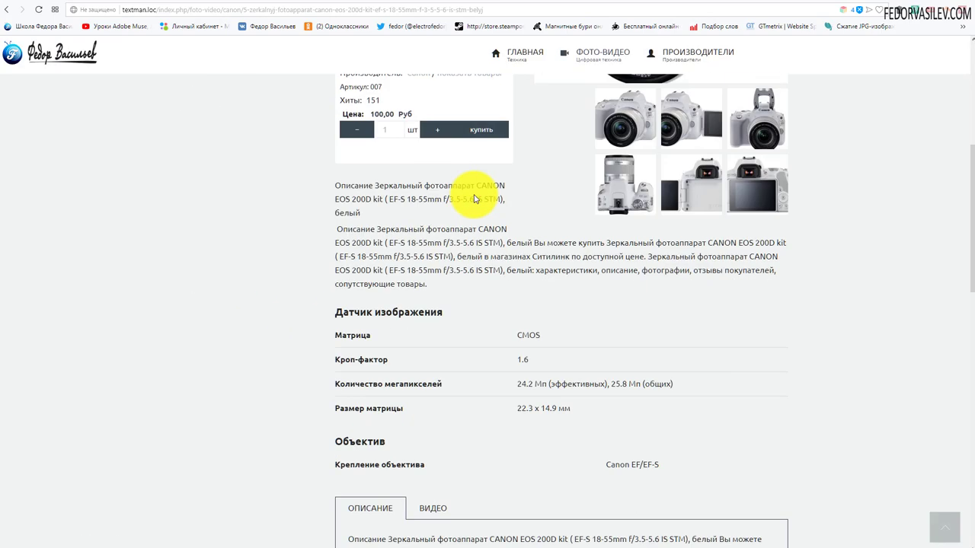
scroll(474, 199, "down", 11)
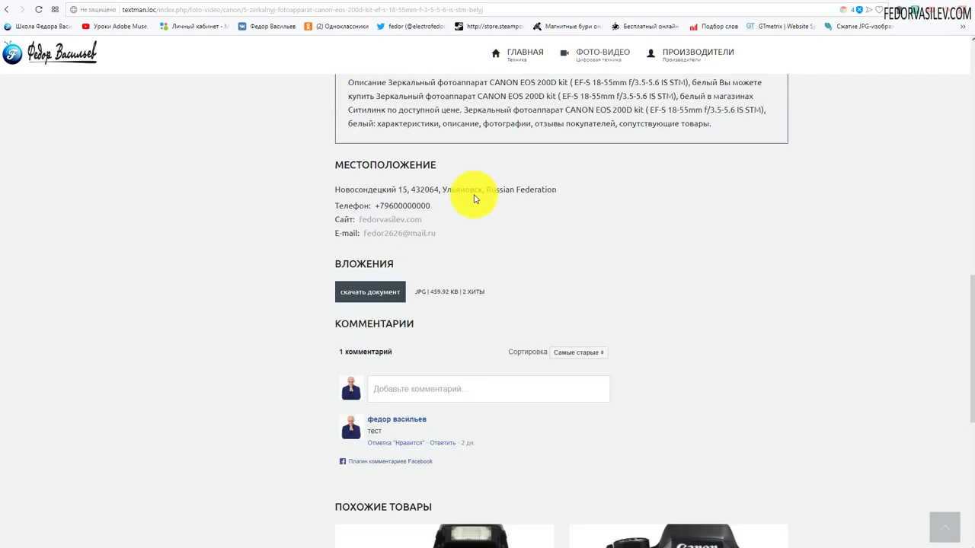
scroll(473, 198, "up", 18)
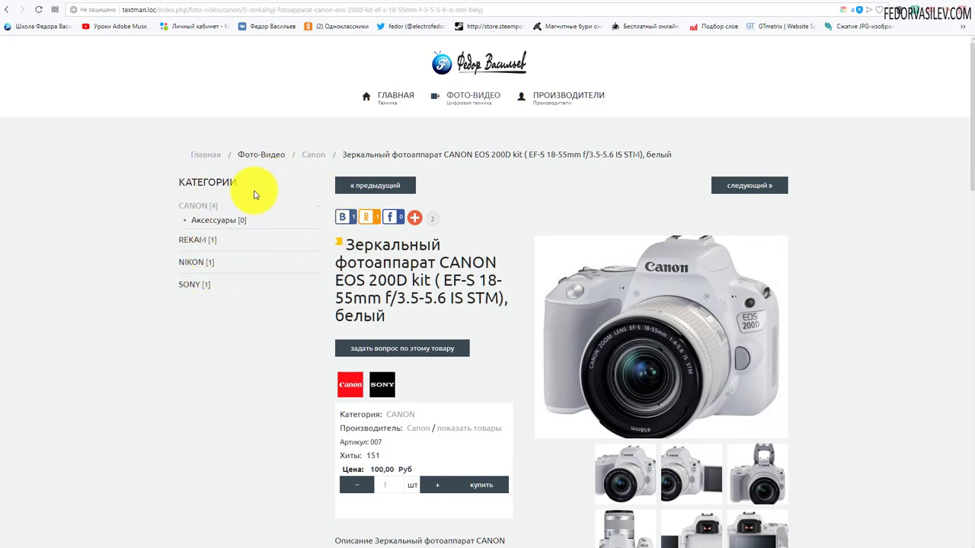
Reduce the left-column position to a width of 2 in the jm-apartments Построитель макета and save the style
left_click(783, 2)
scroll(386, 218, "down", 3)
scroll(358, 237, "up", 3)
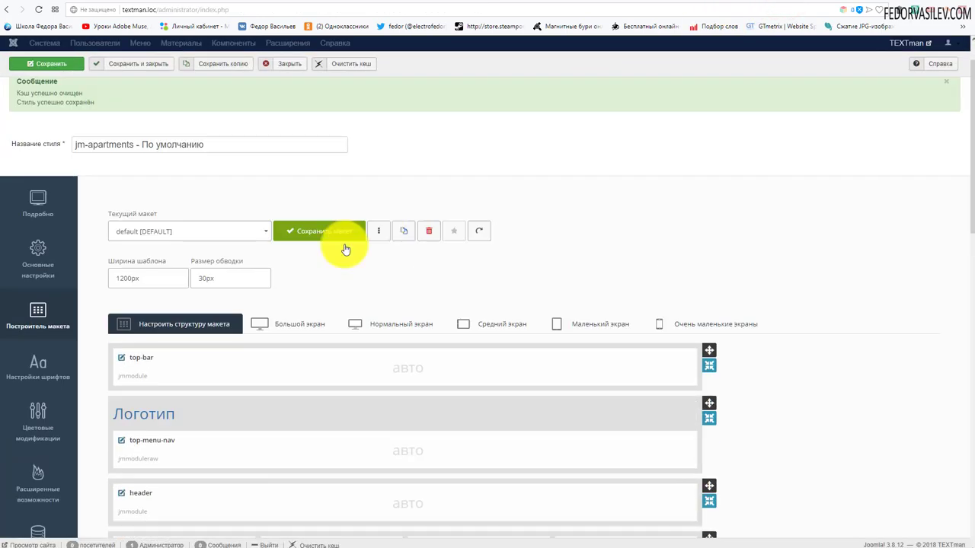
scroll(274, 211, "down", 3)
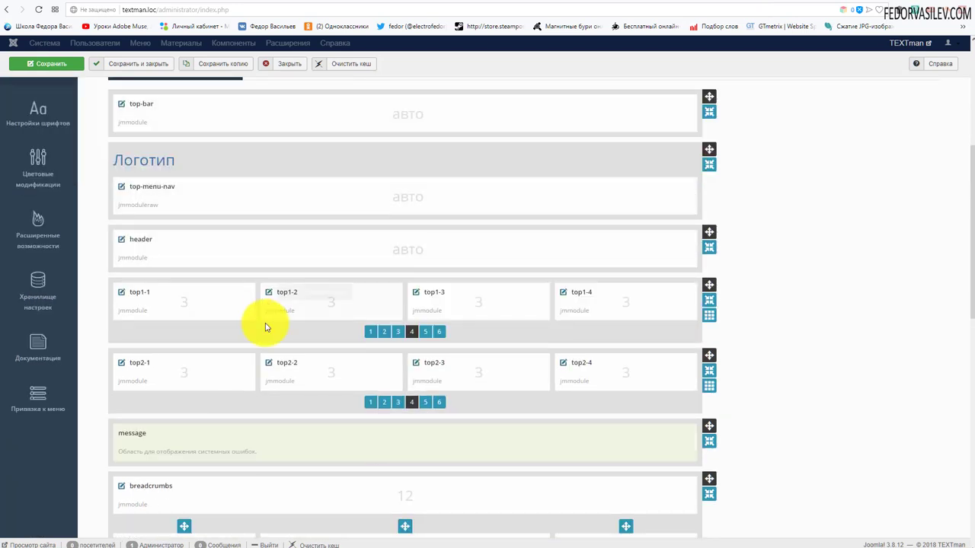
scroll(609, 163, "down", 2)
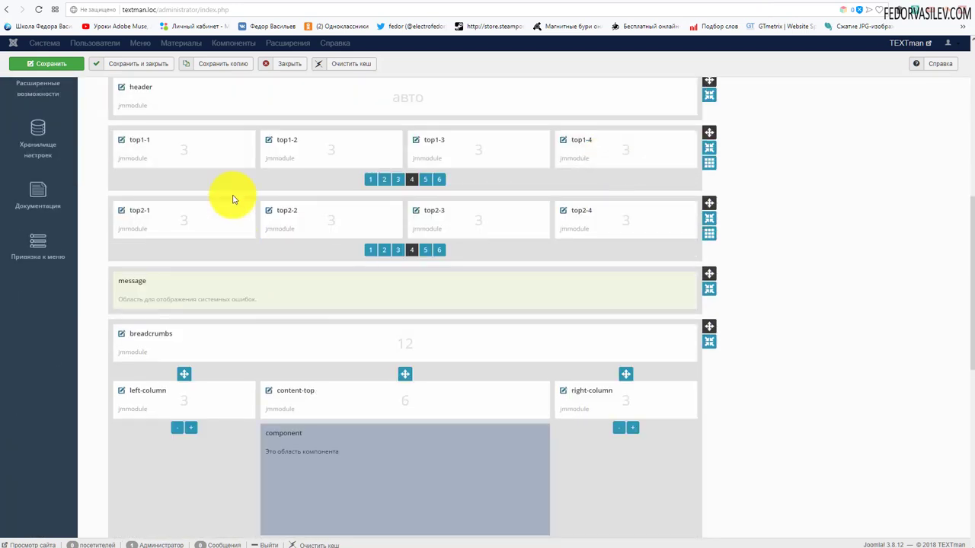
scroll(225, 196, "down", 3)
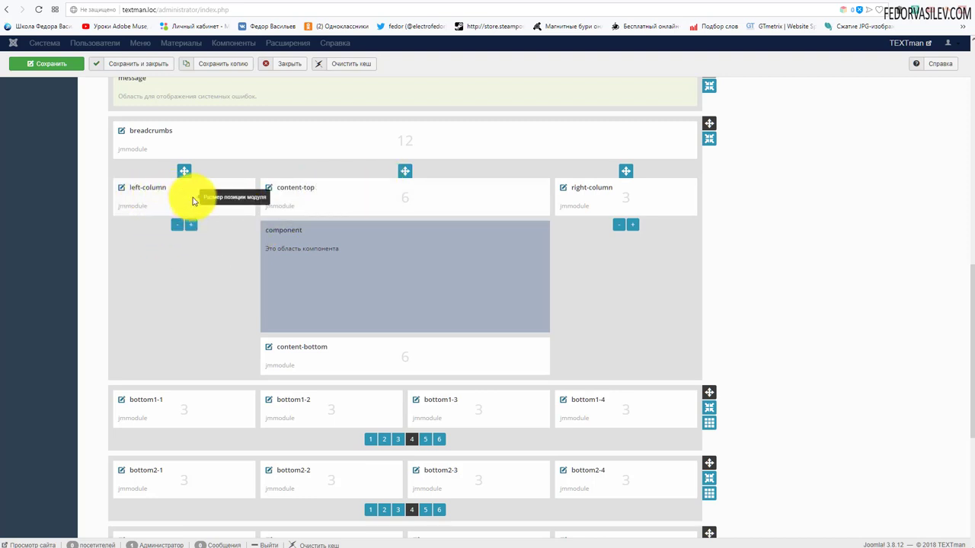
left_click(177, 225)
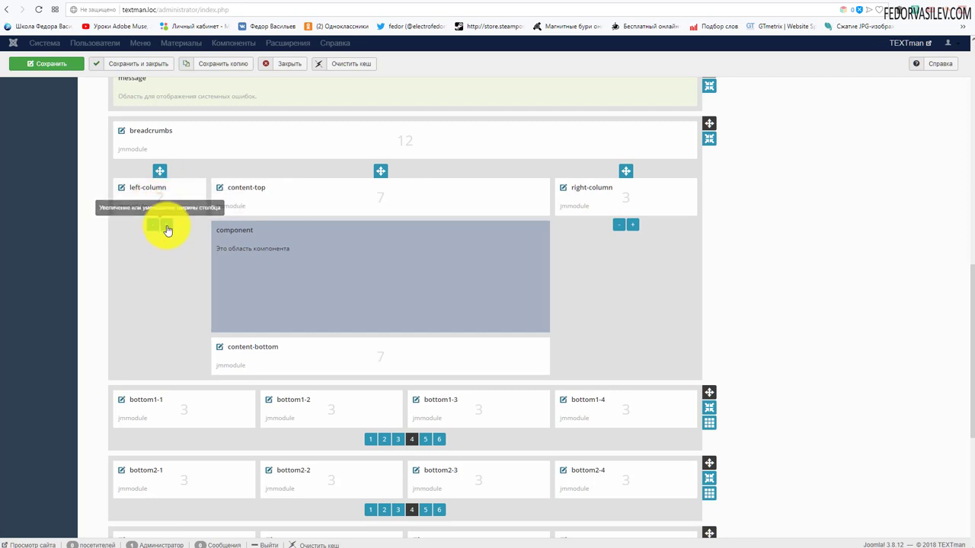
left_click(168, 227)
left_click(191, 224)
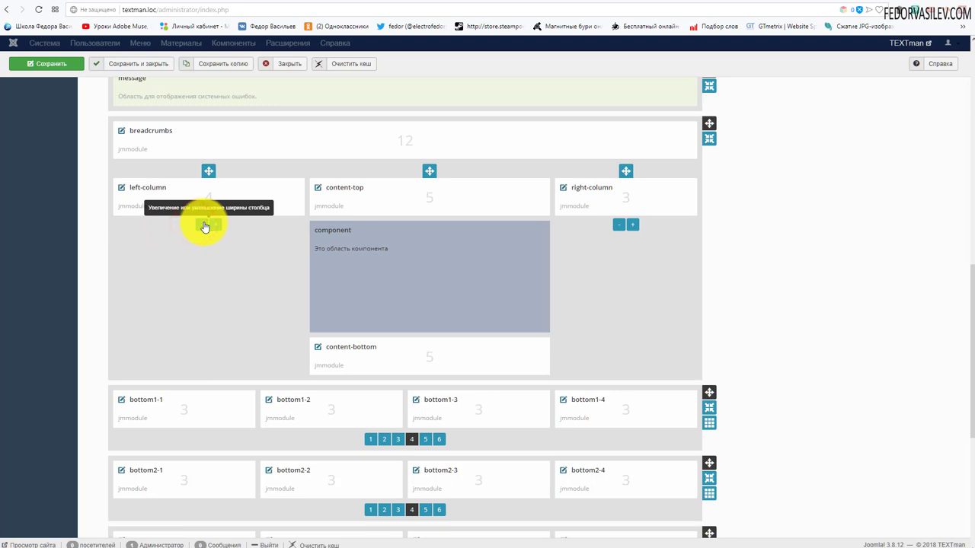
left_click(204, 226)
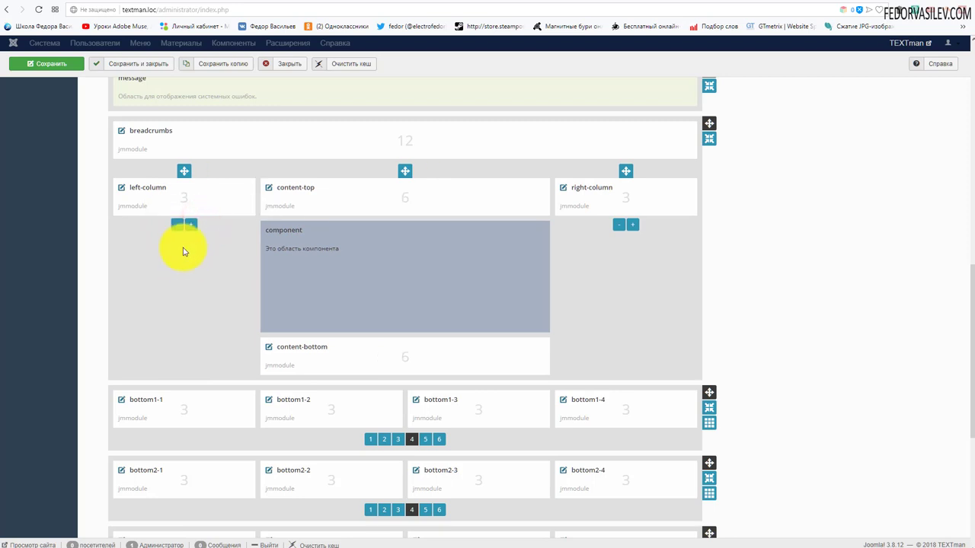
left_click(177, 225)
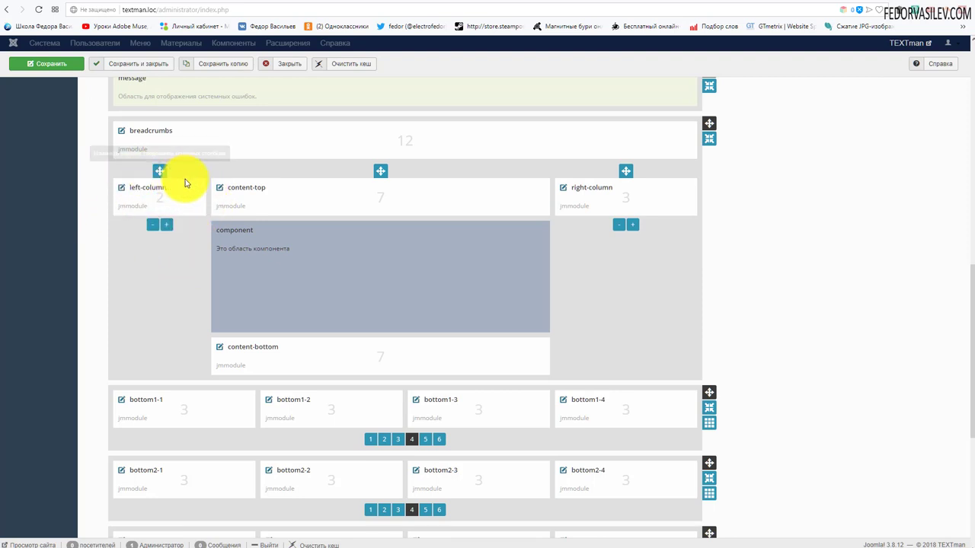
left_click(47, 66)
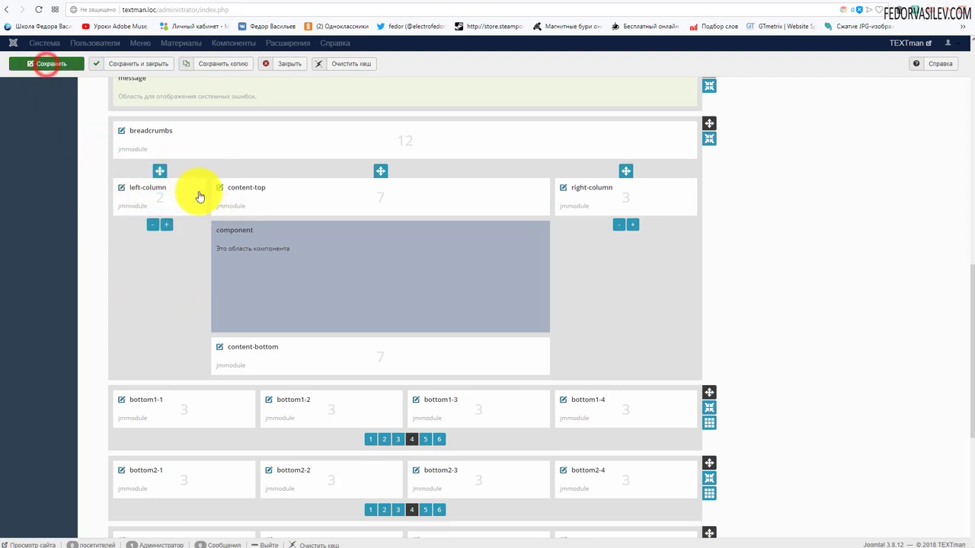
Check the CANON EOS 200D kit product page on the public site with the narrower category column
left_click(822, 1)
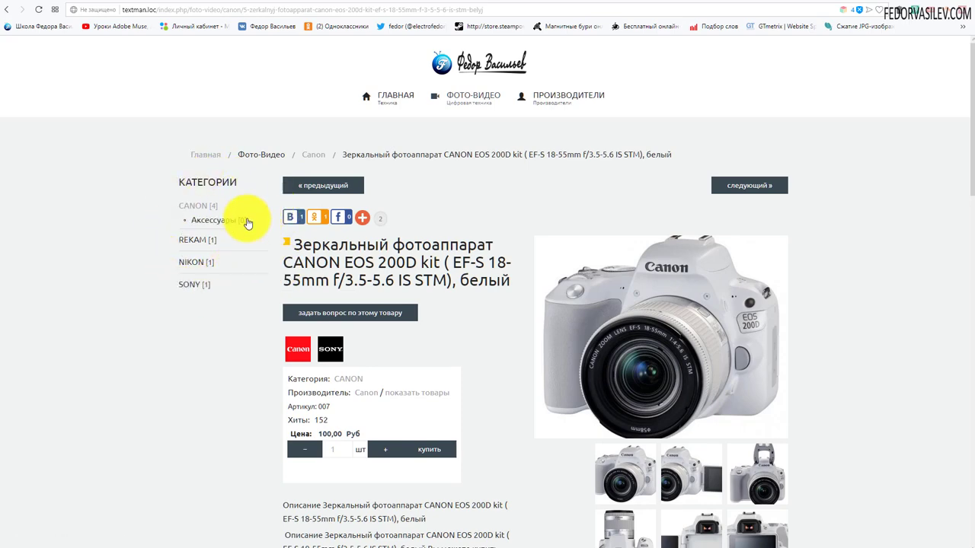
scroll(180, 206, "down", 5)
scroll(180, 206, "up", 5)
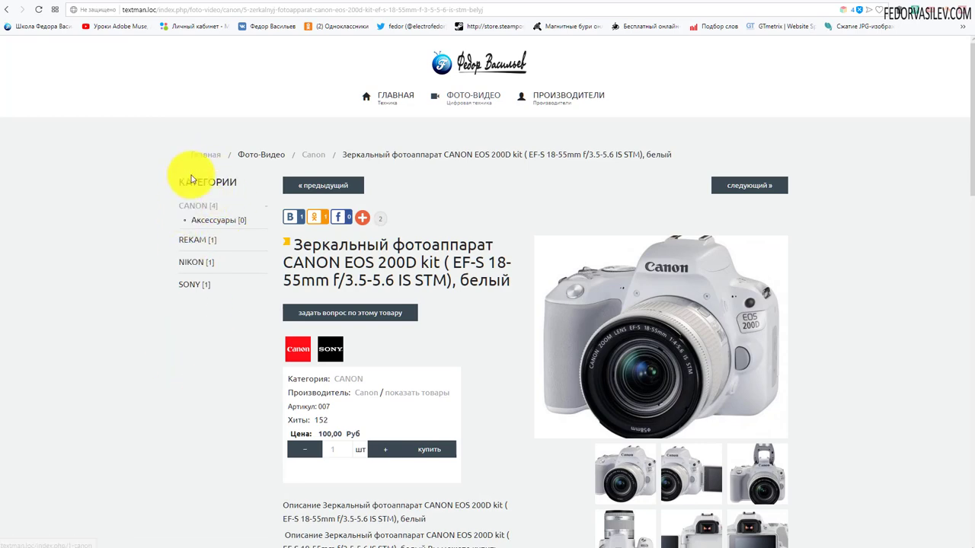
scroll(168, 221, "down", 2)
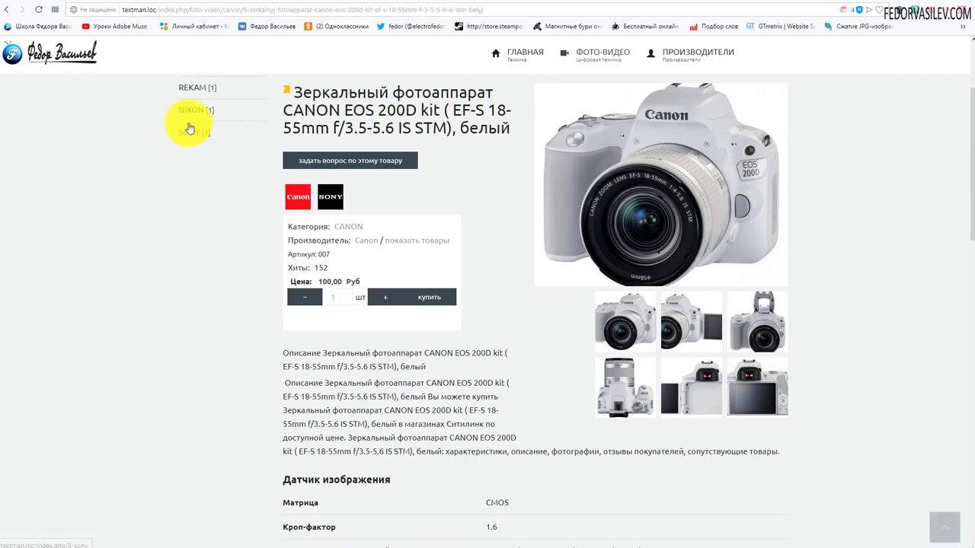
scroll(220, 287, "down", 7)
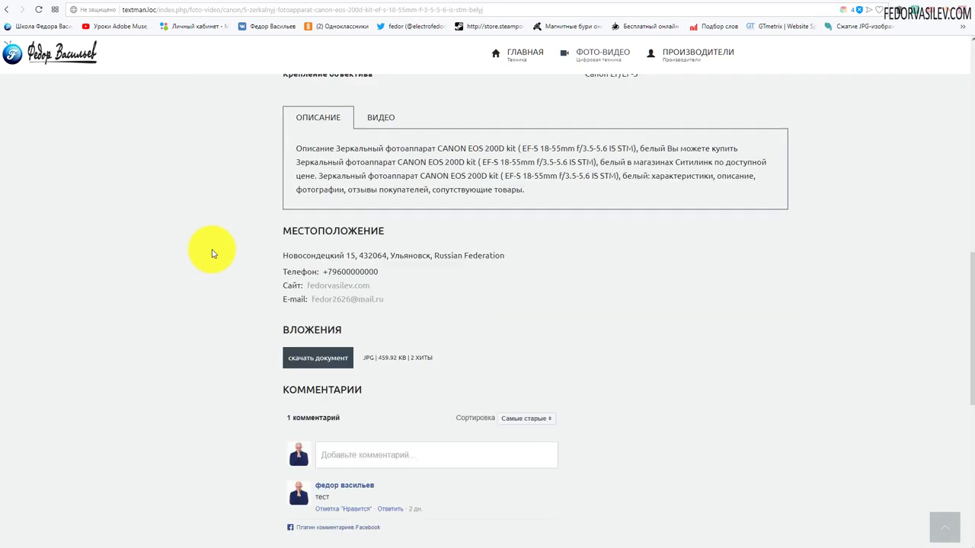
scroll(207, 252, "up", 9)
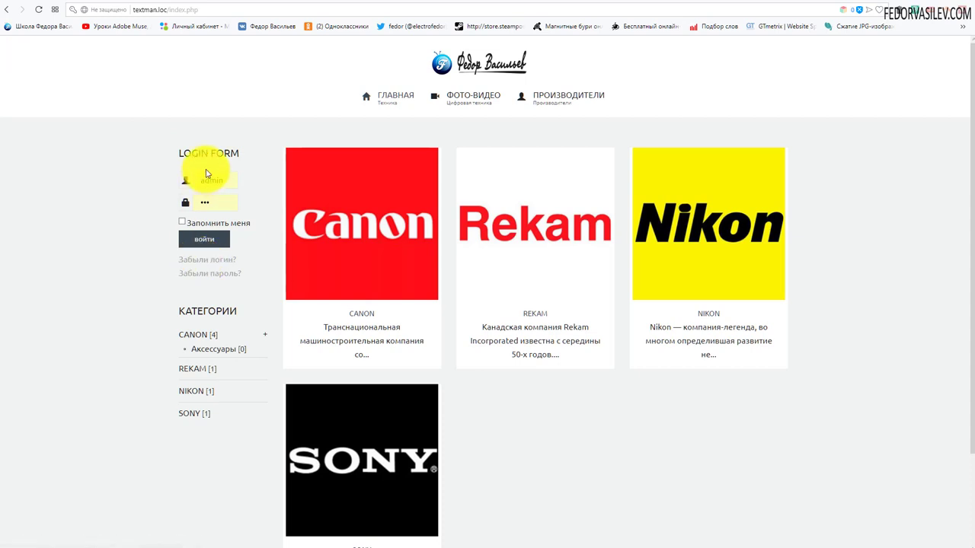
View the site's home page, open the CANON category from its tile and look over the product listing
scroll(207, 152, "down", 2)
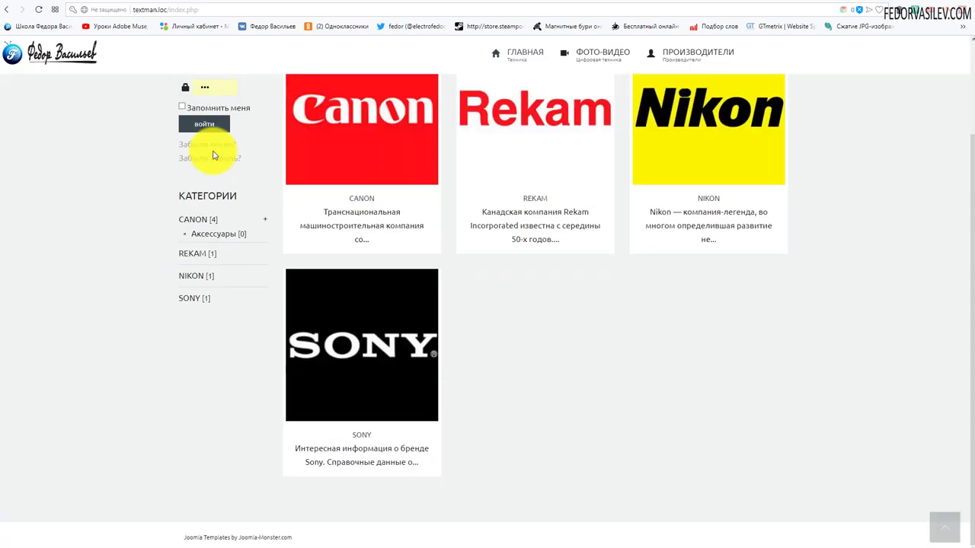
scroll(206, 152, "up", 2)
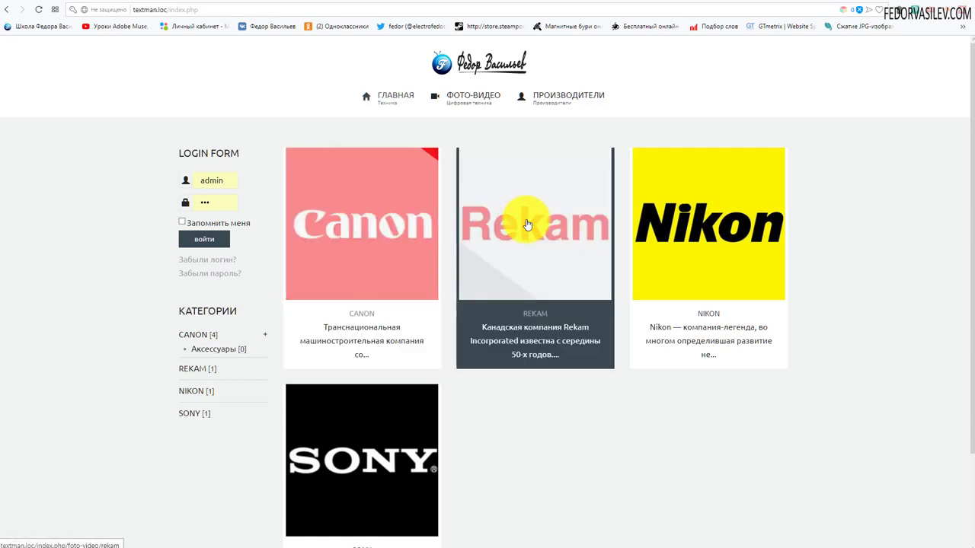
left_click(328, 189)
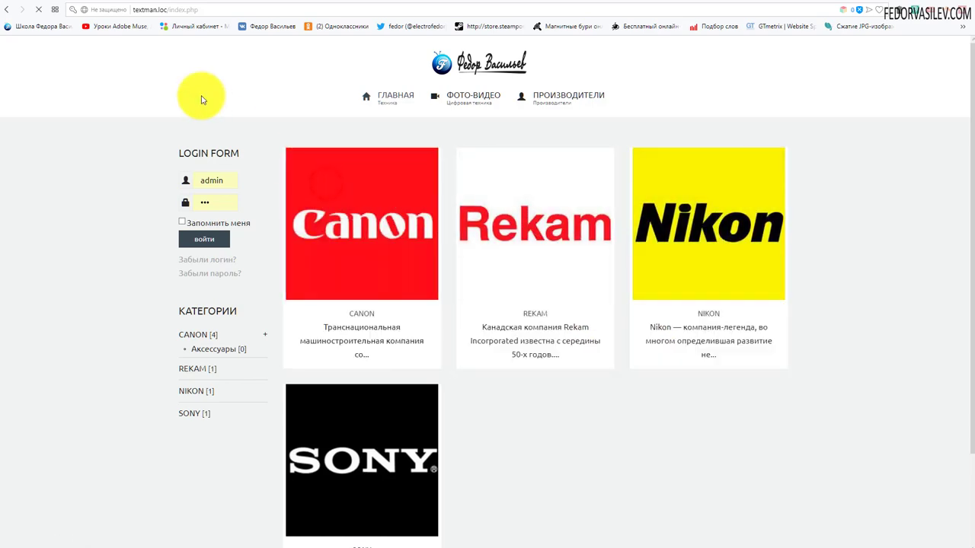
scroll(202, 99, "down", 5)
scroll(348, 262, "down", 2)
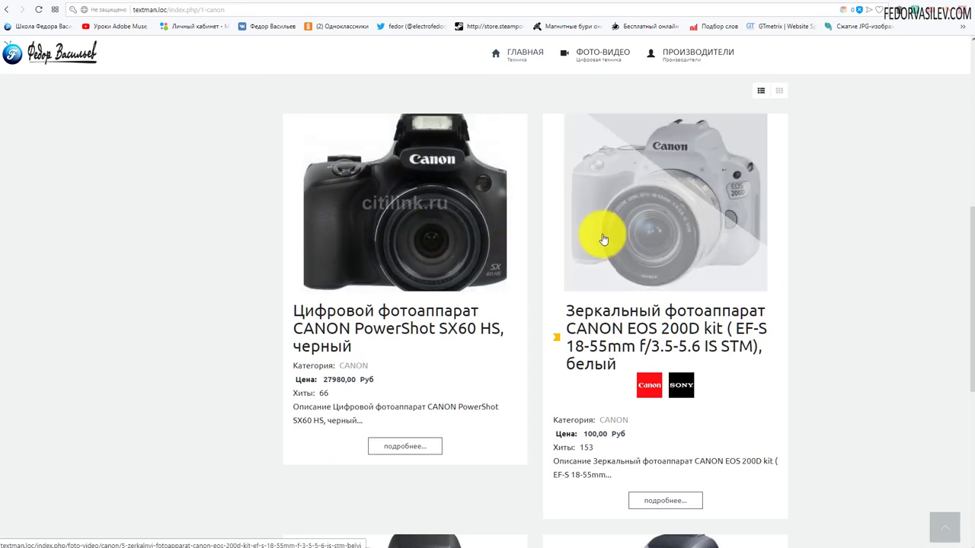
scroll(414, 283, "up", 6)
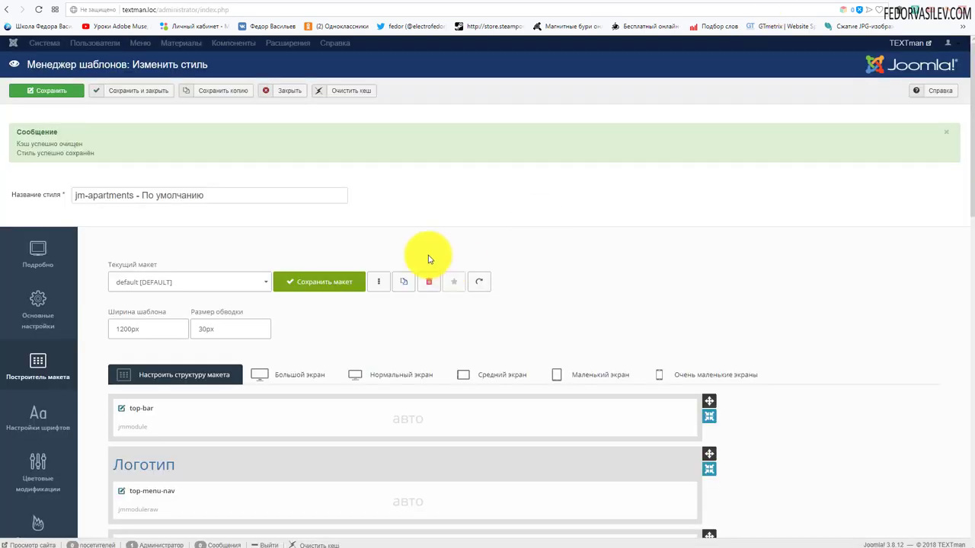
Set Ширина шаблона to 1100px in the jm-apartments Построитель макета and save the style
scroll(392, 233, "down", 3)
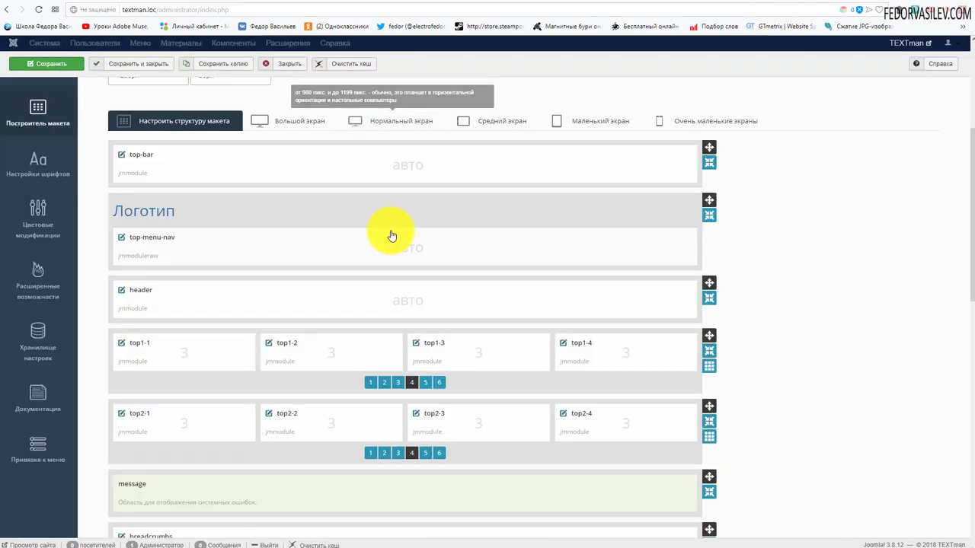
scroll(256, 305, "down", 3)
scroll(179, 391, "down", 1)
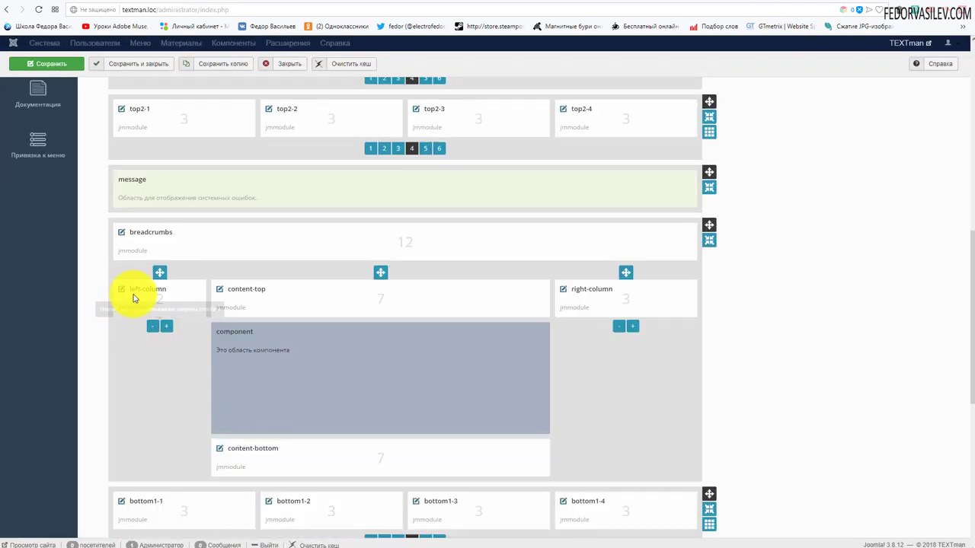
scroll(152, 305, "up", 7)
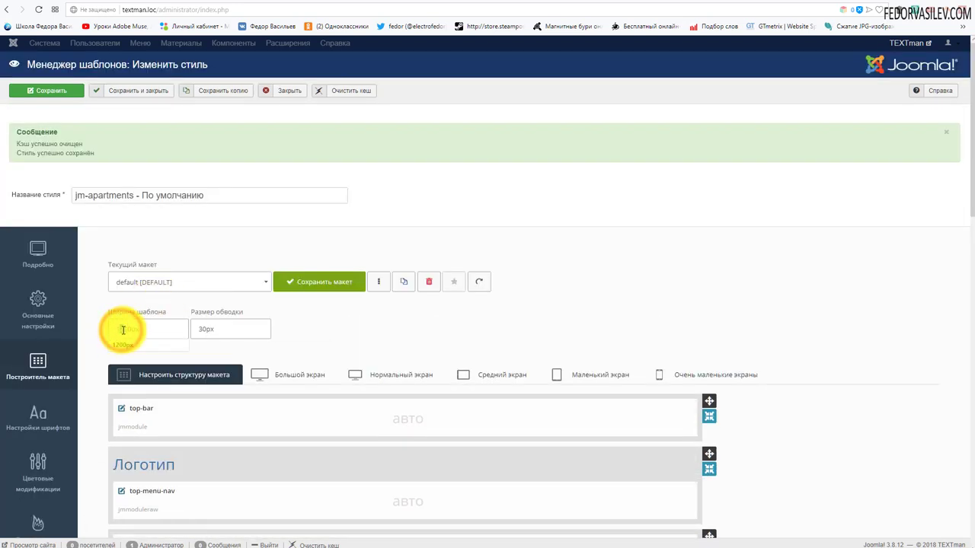
type("1100px")
left_click(67, 89)
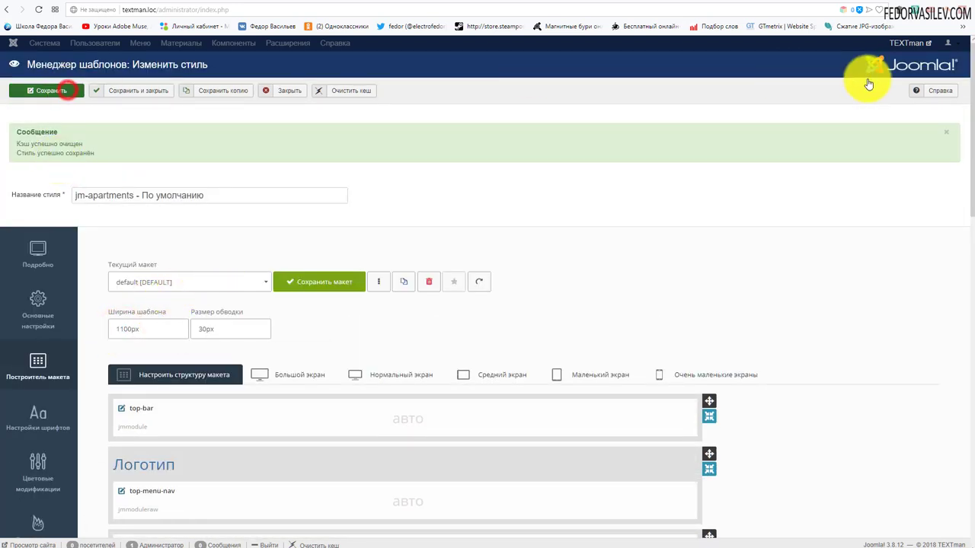
Reload the CANON category page on the public site and examine its description and product cards at the new width
left_click(818, 2)
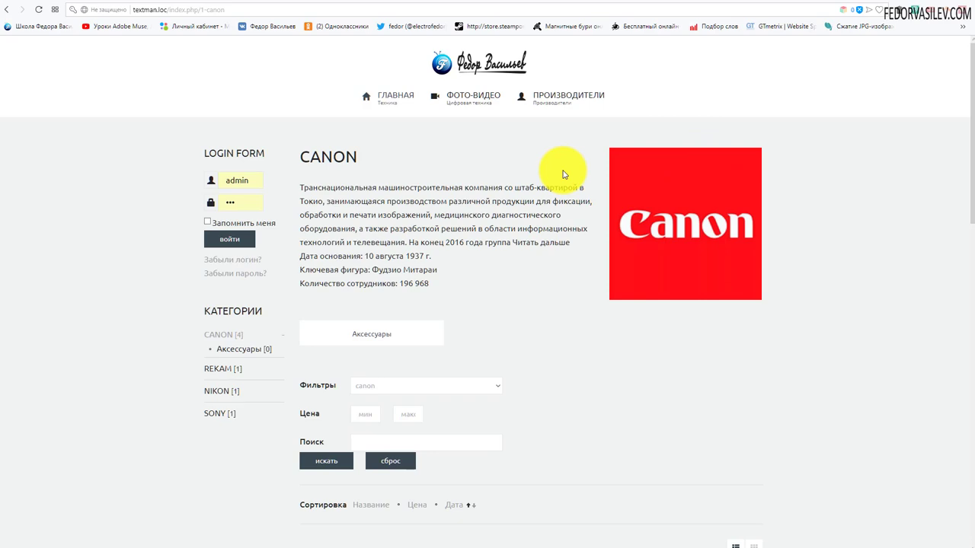
scroll(479, 201, "down", 5)
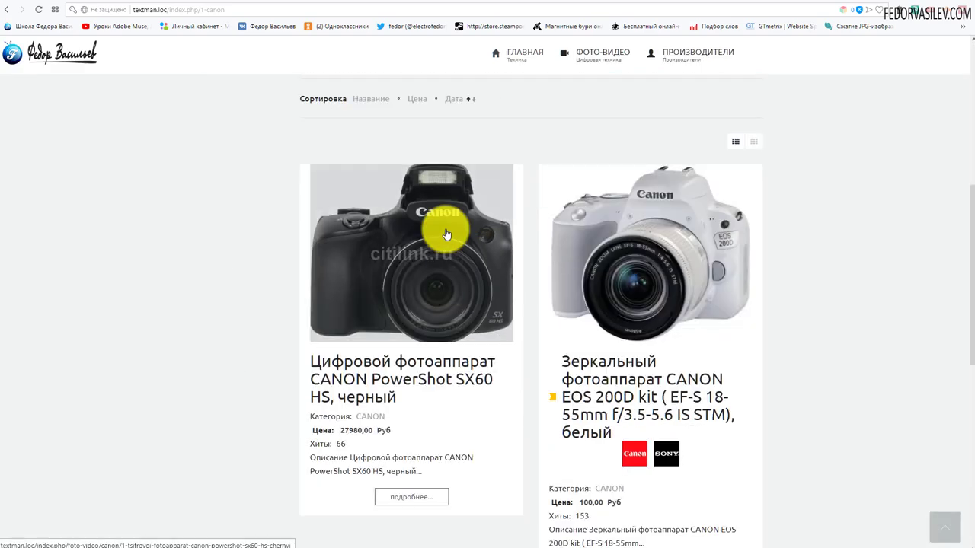
scroll(447, 235, "up", 5)
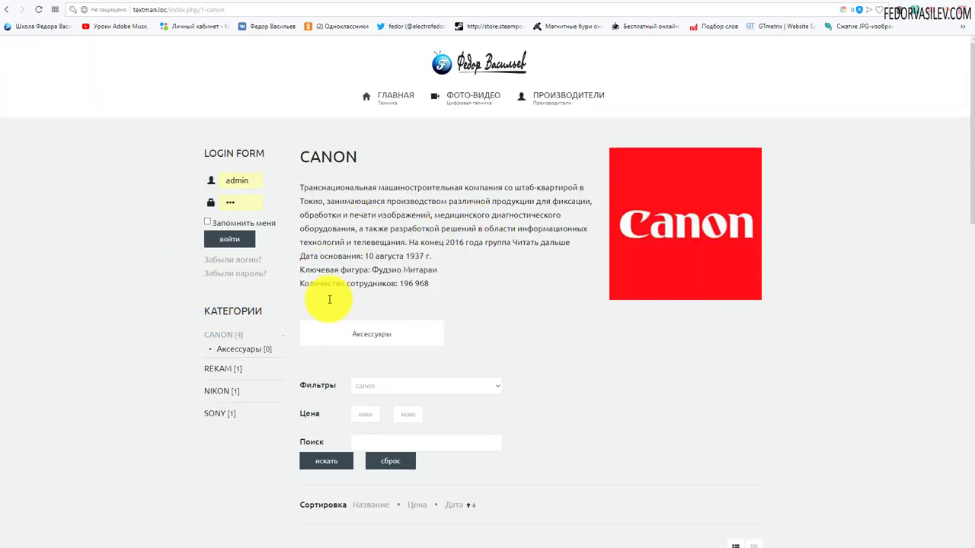
Look over the CANON category page's logo, category list and product cards on the public site
scroll(648, 104, "down", 5)
scroll(675, 283, "up", 5)
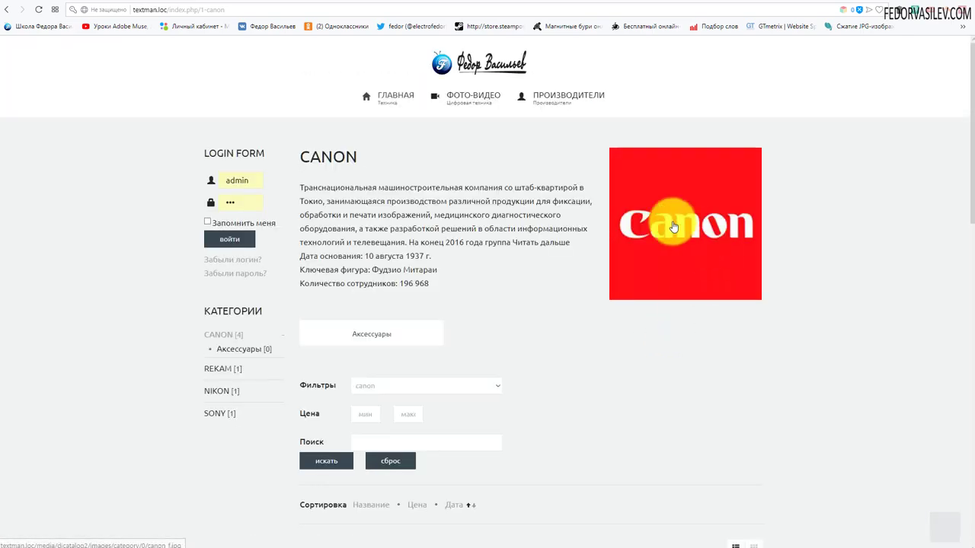
scroll(610, 320, "down", 5)
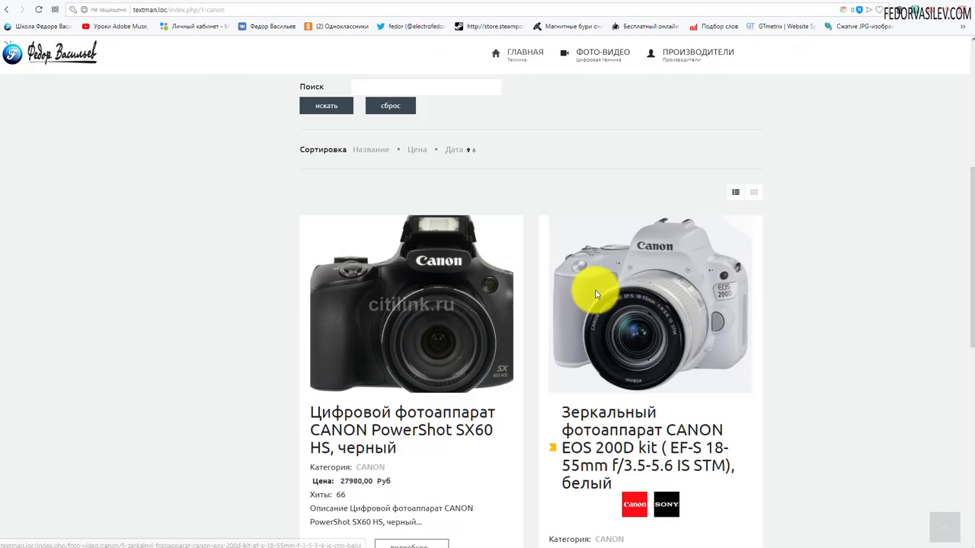
scroll(597, 294, "up", 5)
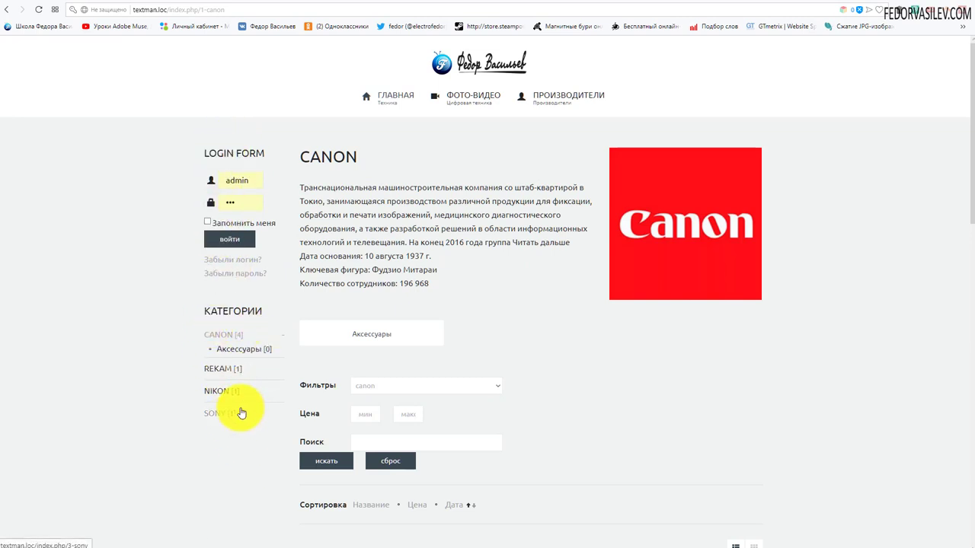
scroll(312, 257, "down", 5)
Open the CANON PowerShot SX60 HS product from the category listing and examine its gallery, description and comments
left_click(434, 354)
scroll(67, 319, "up", 4)
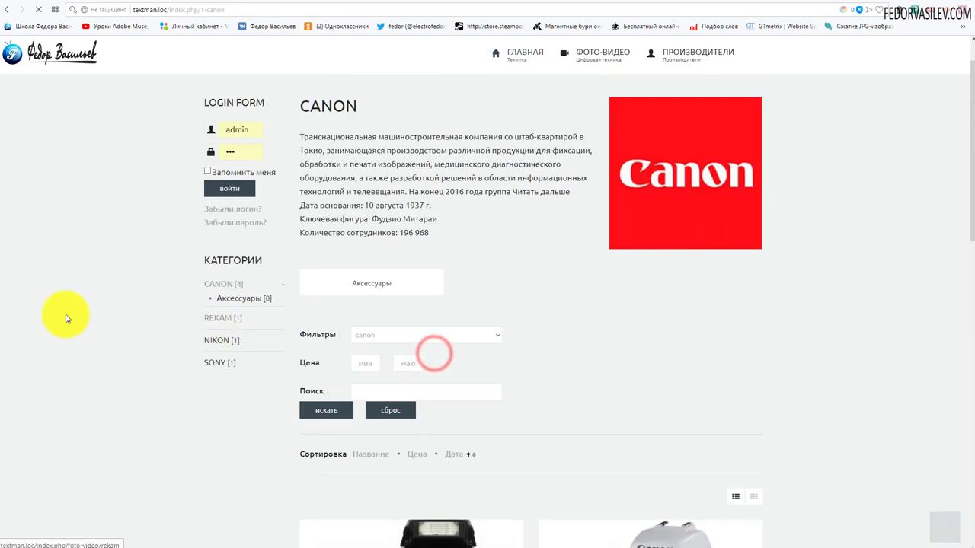
scroll(398, 269, "down", 4)
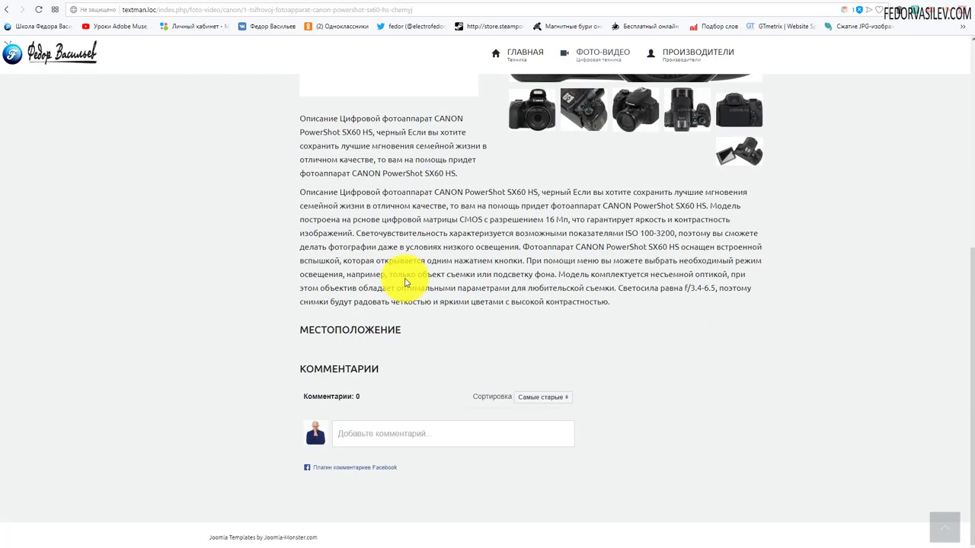
scroll(404, 281, "up", 4)
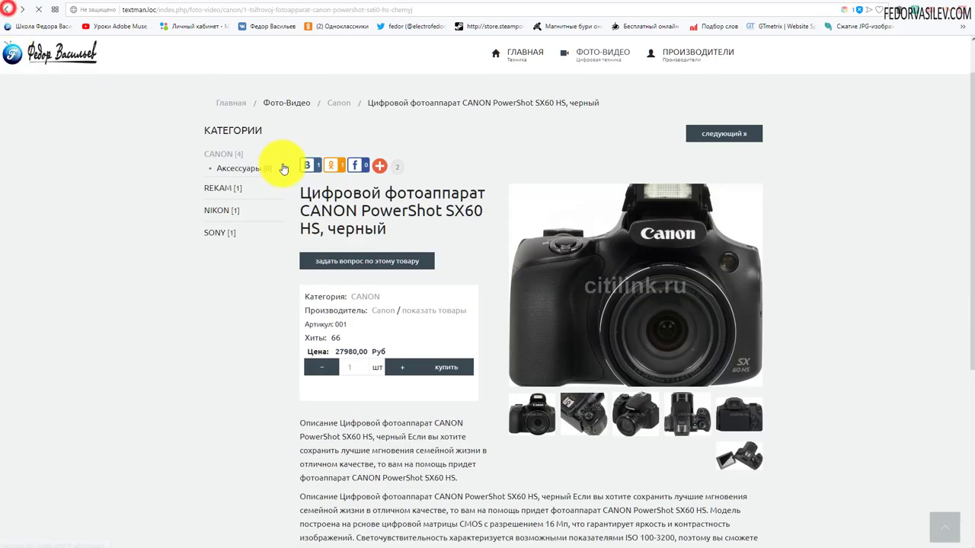
View the CANON EOS 200D kit product page, opening and closing its question form
left_click(664, 254)
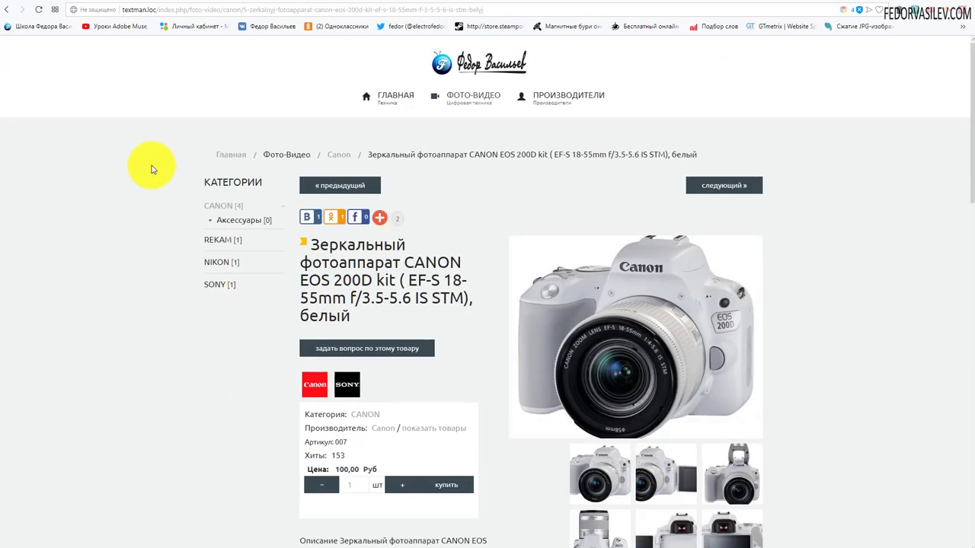
scroll(311, 267, "down", 2)
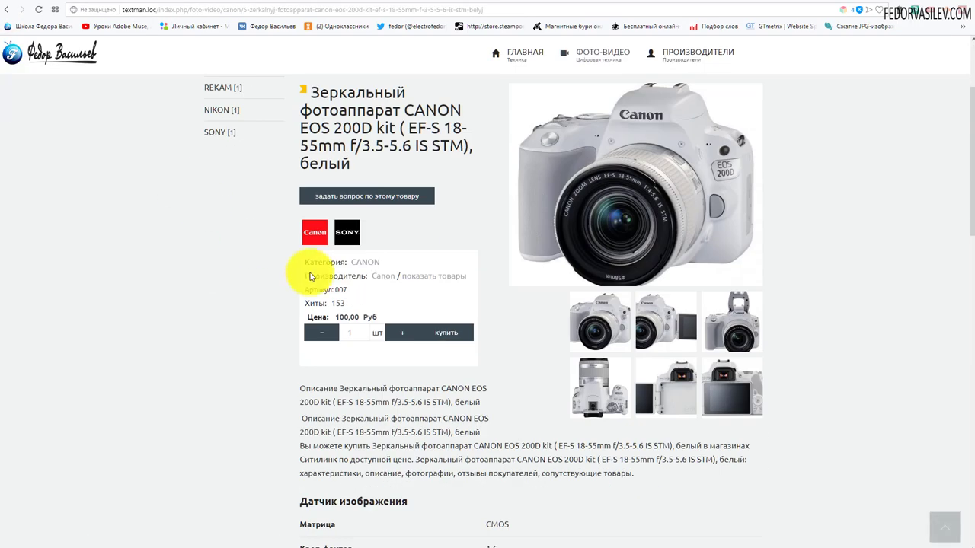
left_click(353, 197)
scroll(365, 229, "up", 2)
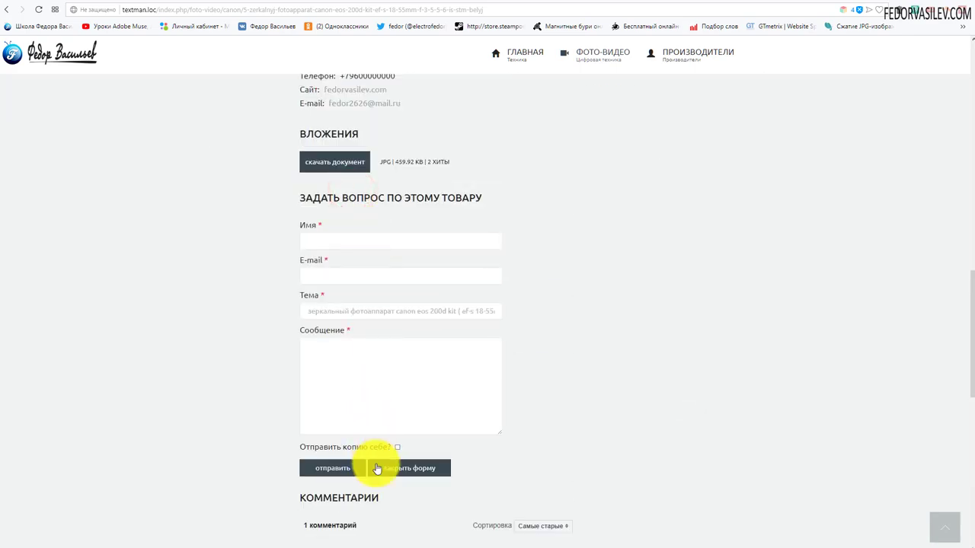
left_click(374, 461)
Examine the EOS 200D page's location, attachment, comments and related products, then return to the site's home page
scroll(381, 370, "up", 15)
scroll(391, 348, "down", 20)
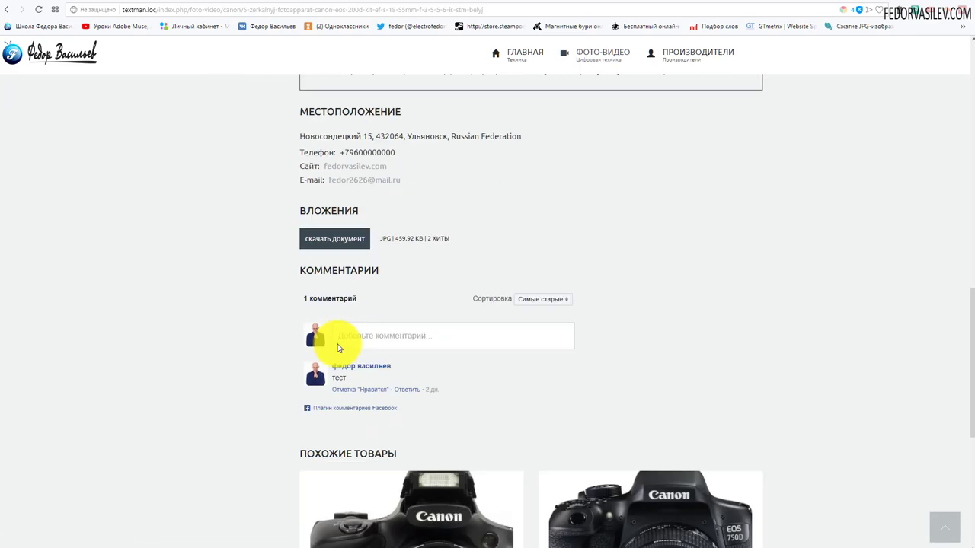
scroll(339, 348, "down", 2)
scroll(341, 347, "up", 20)
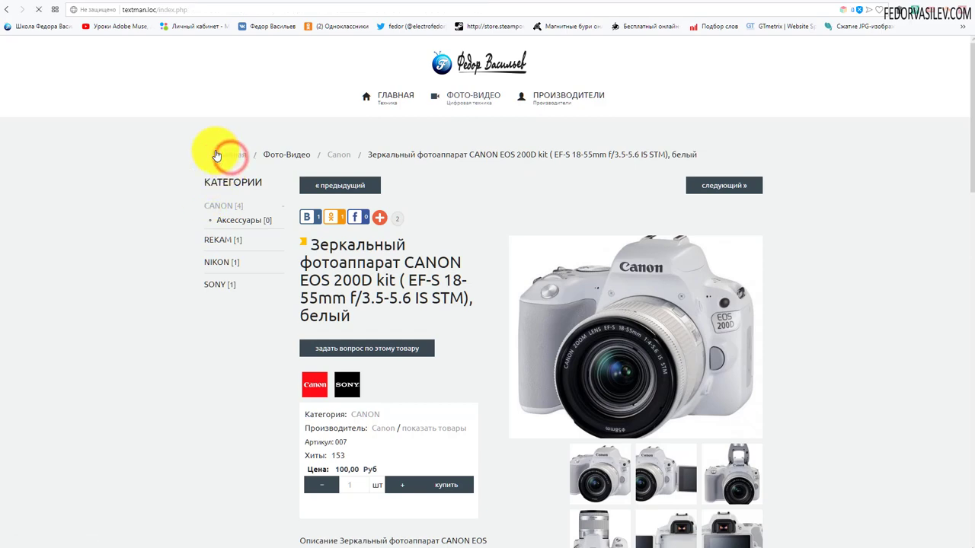
scroll(327, 294, "down", 2)
scroll(327, 294, "up", 2)
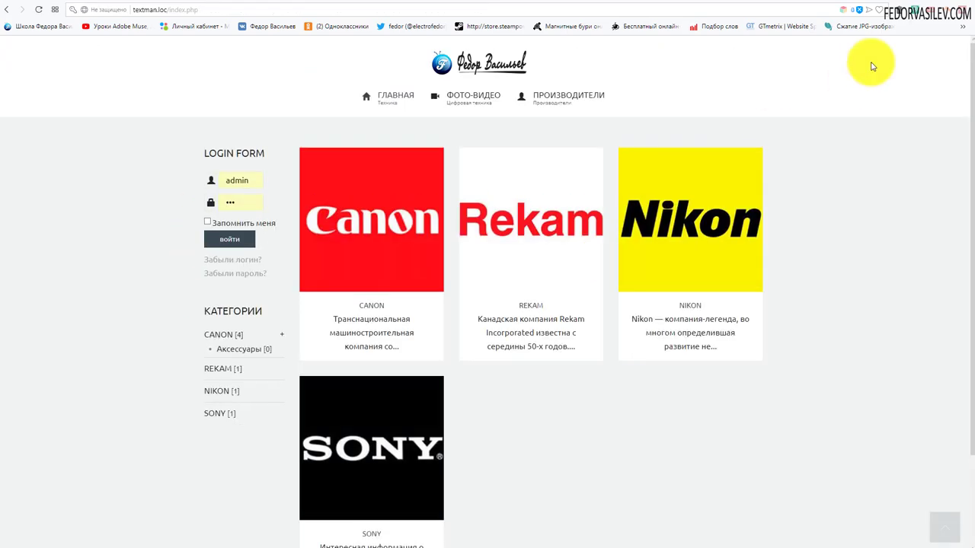
Open the site modules list in the Joomla administrator and filter it by the state Не опубликовано
key("ctrl+Tab")
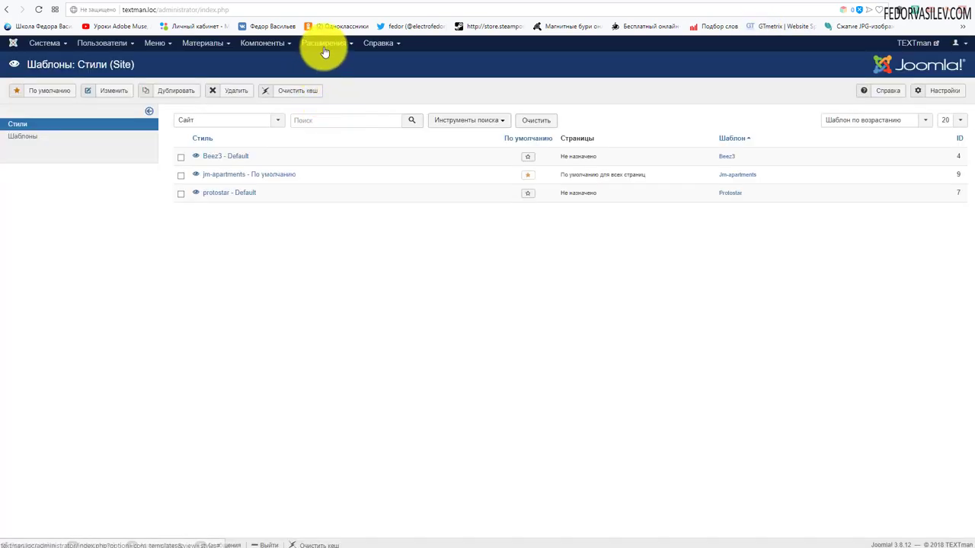
left_click(324, 44)
left_click(327, 83)
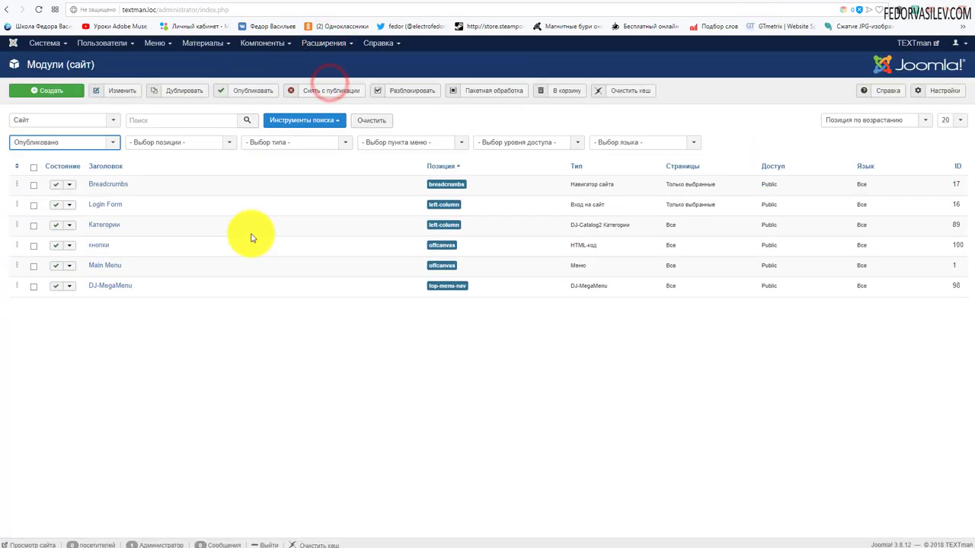
left_click(108, 143)
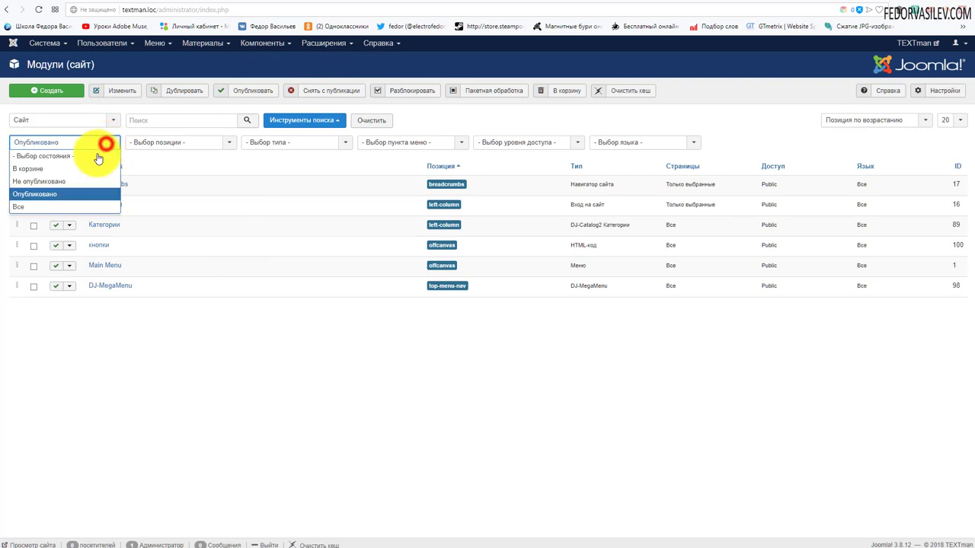
left_click(70, 180)
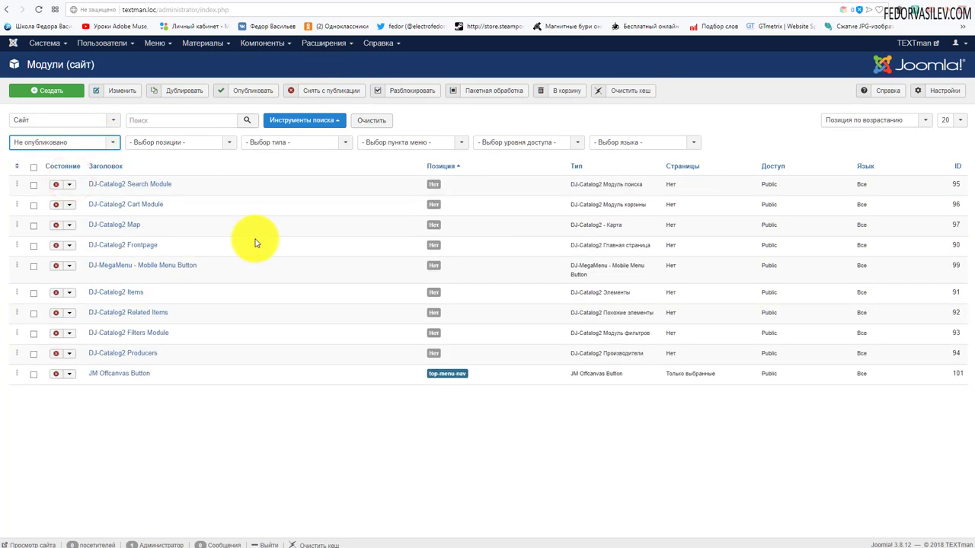
Open the DJ-Catalog2 Filters Module, set its Состояние to Опубликовано and retitle it фильтр
left_click(147, 333)
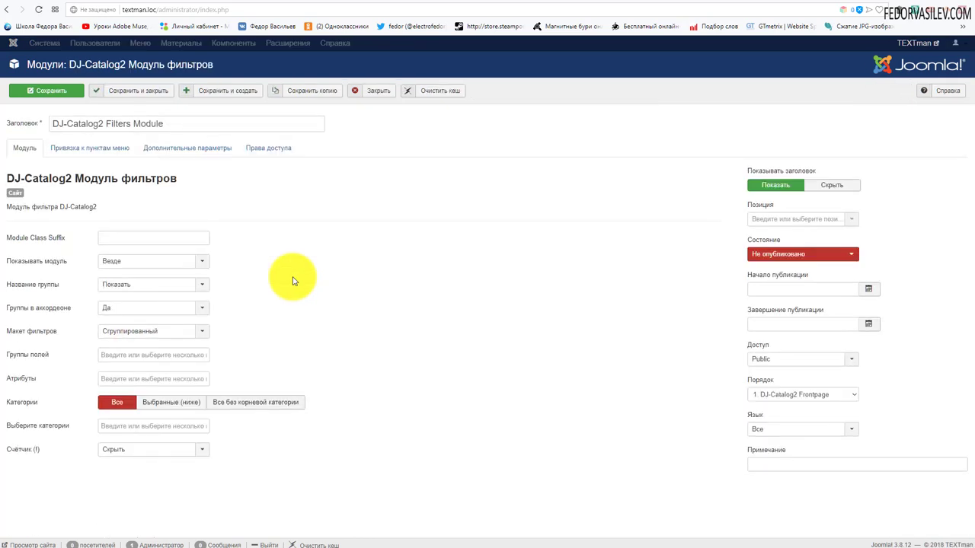
left_click(799, 255)
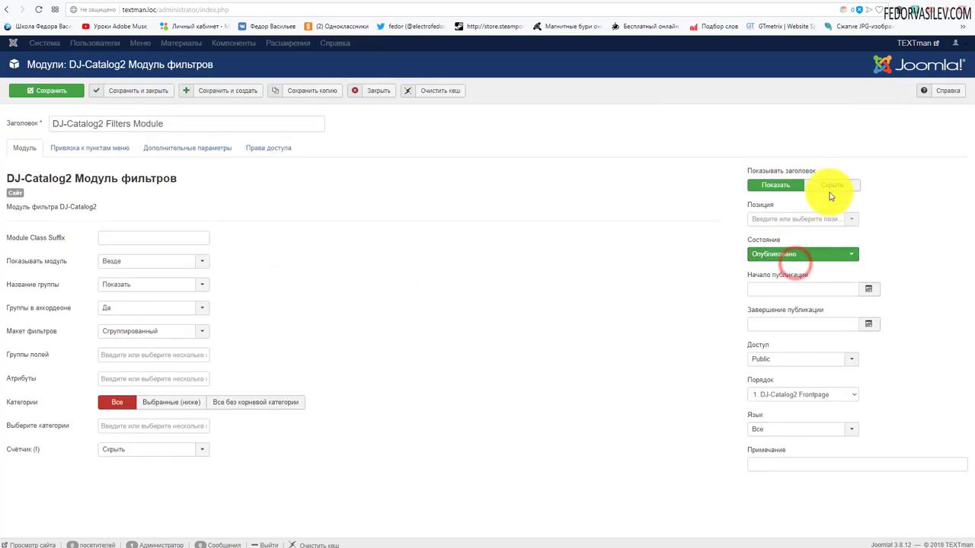
triple_click(169, 124)
type("Фильр")
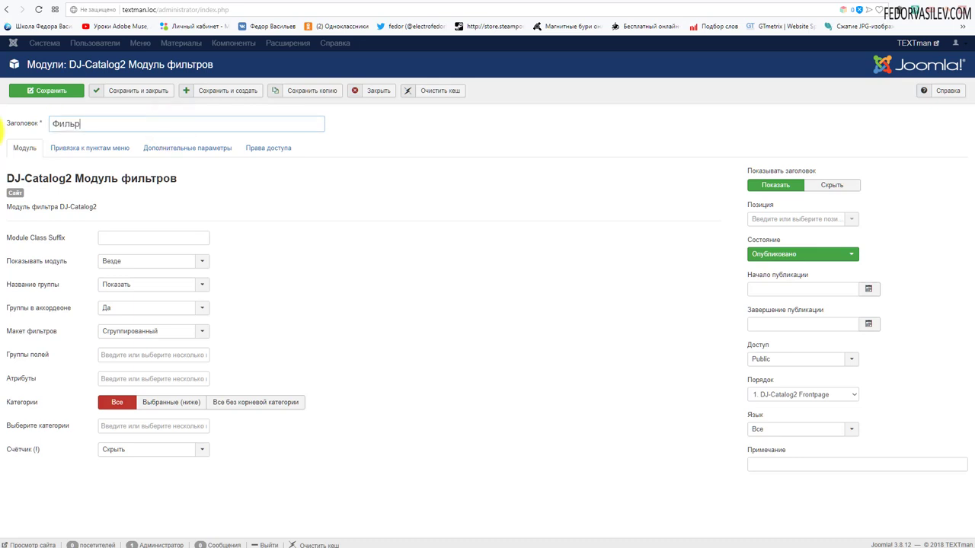
key("BackSpace")
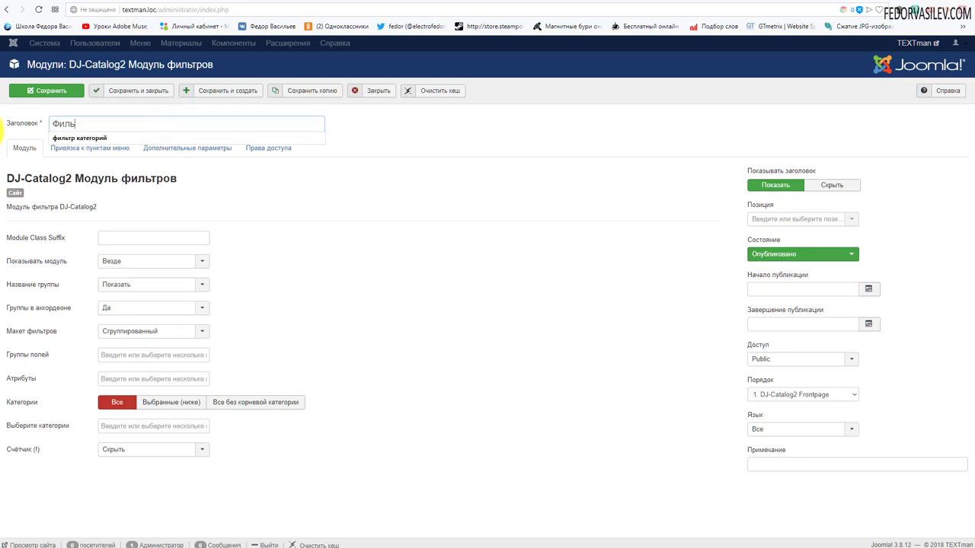
type("тр")
Assign the filter module to the left-column position
left_click(851, 219)
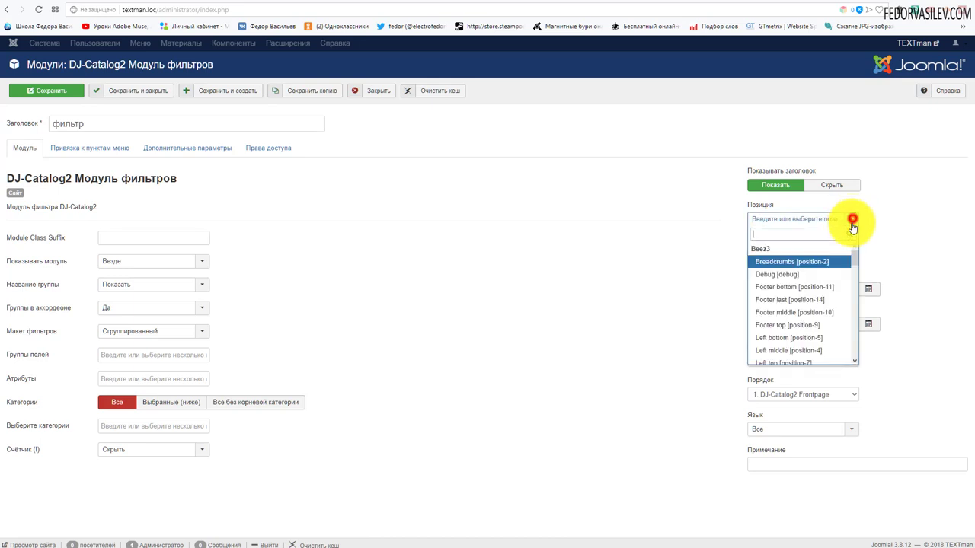
left_click_drag(853, 264, 854, 360)
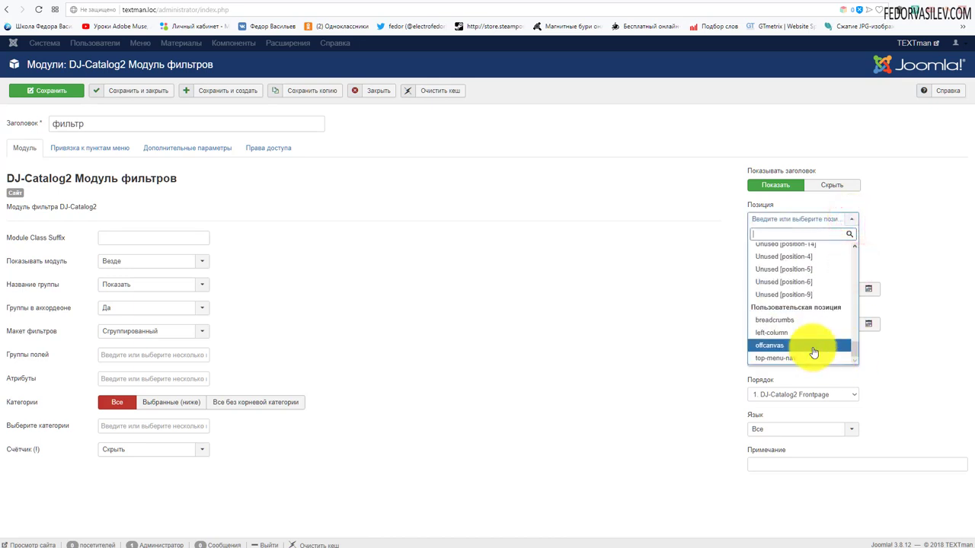
left_click(804, 335)
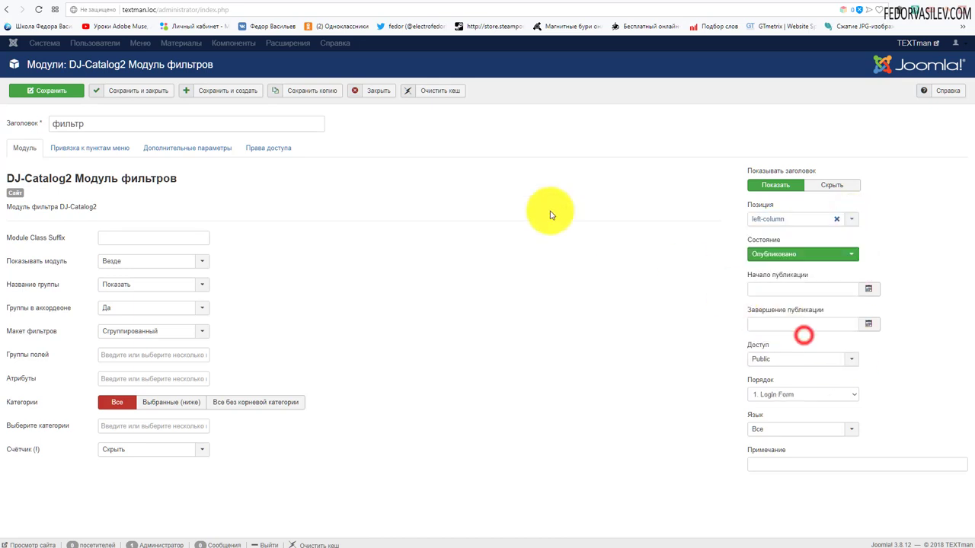
Set the filter module's Привязка модуля to На всех страницах and return to its main settings
left_click(104, 151)
left_click(116, 175)
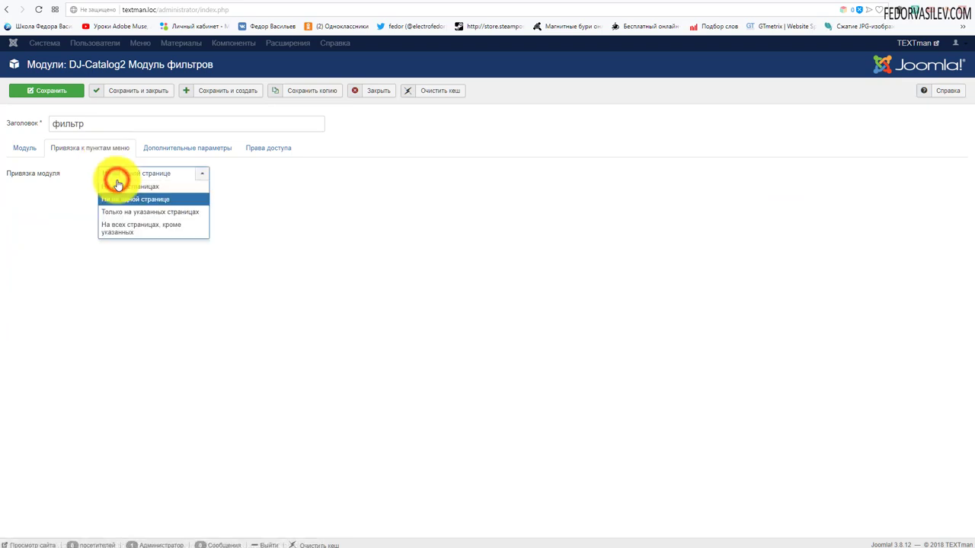
left_click(130, 189)
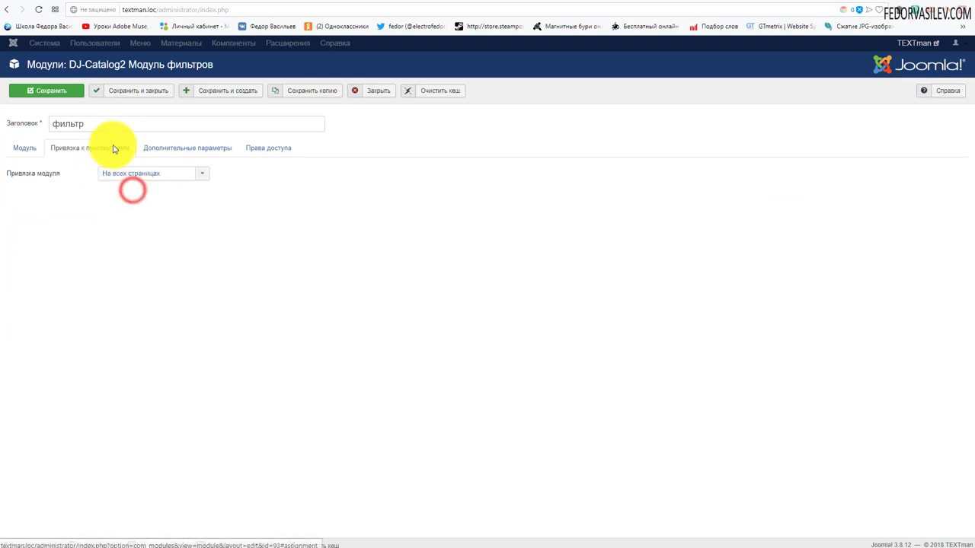
left_click(25, 148)
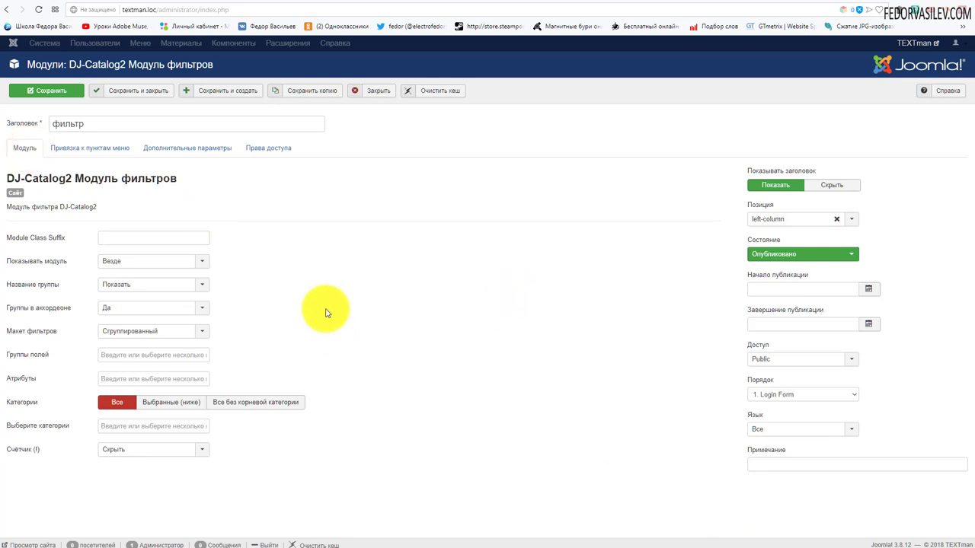
Review the options of Показывать модуль and Название группы in the filter module without changing them
mouse_move(42, 268)
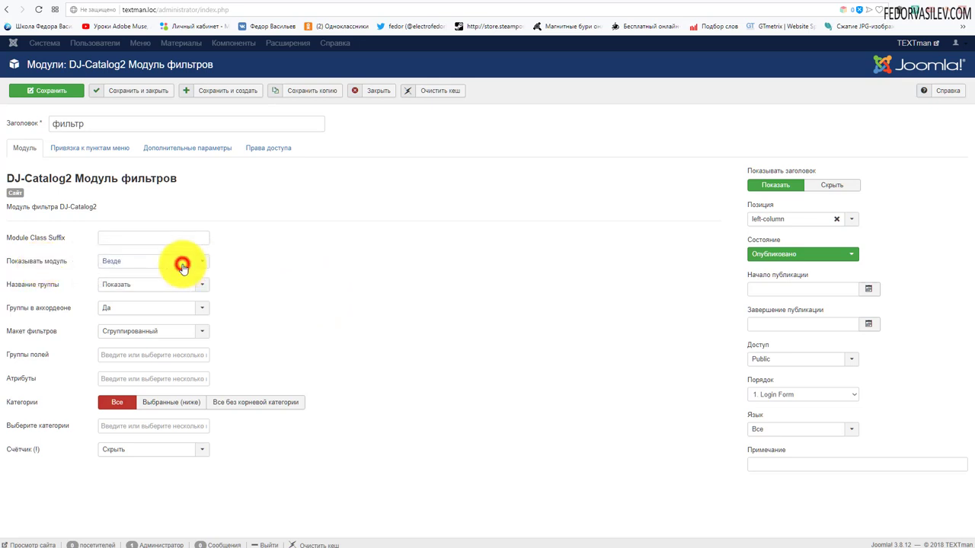
left_click(182, 265)
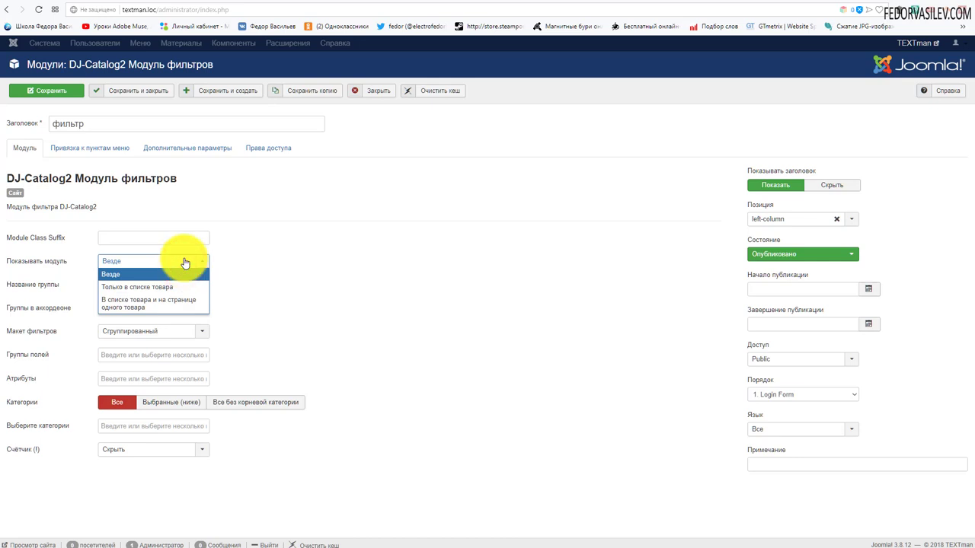
left_click(294, 275)
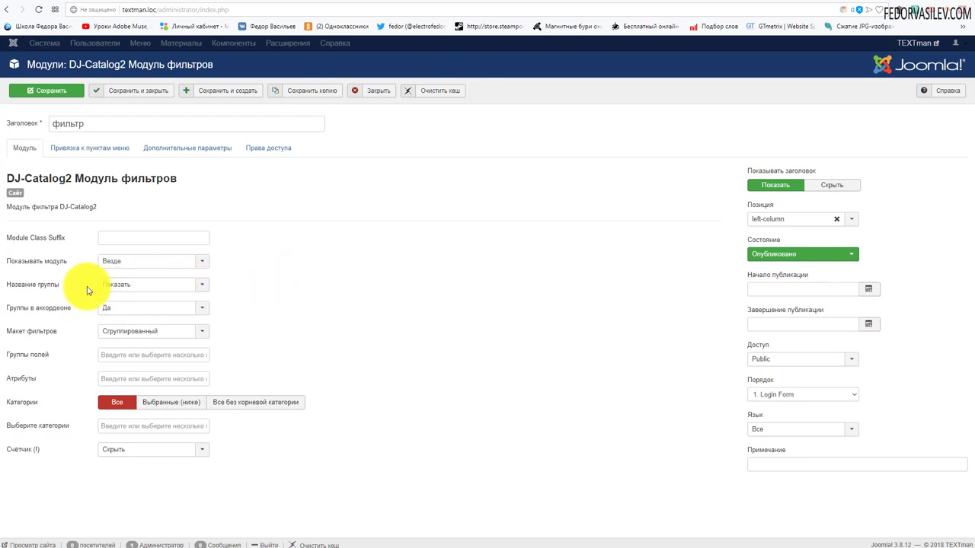
left_click(143, 284)
left_click(257, 285)
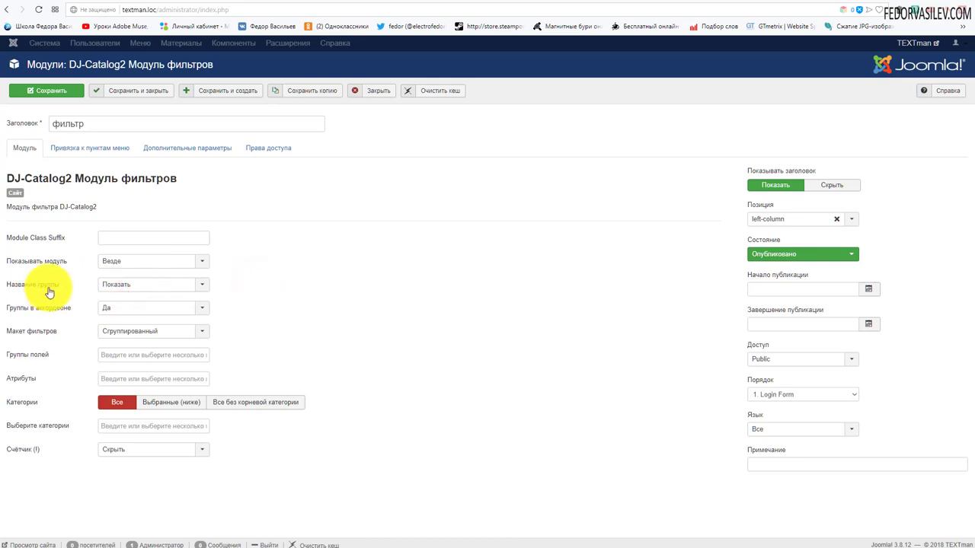
Review the Группы в аккордеоне and Макет фильтров options and read the hint for Группы полей
mouse_move(67, 314)
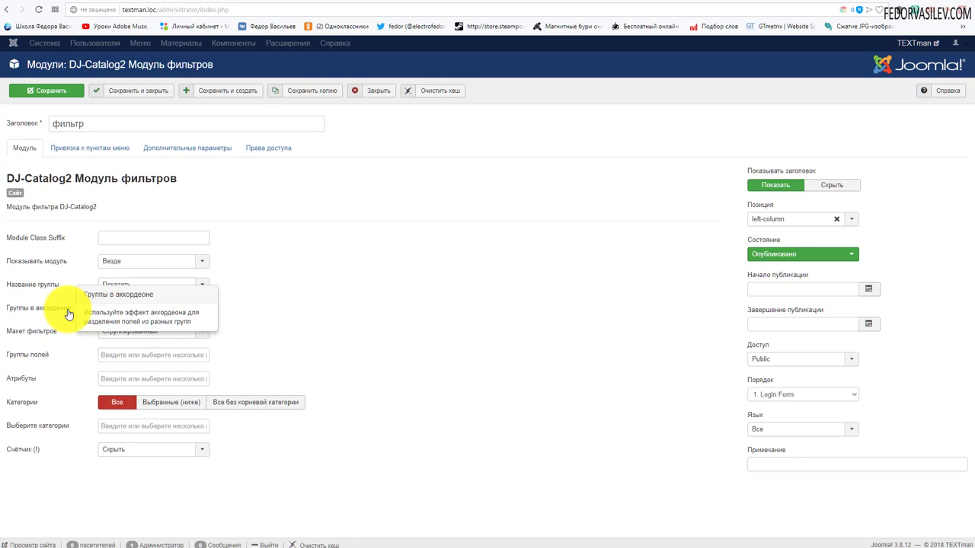
left_click(116, 308)
left_click(485, 290)
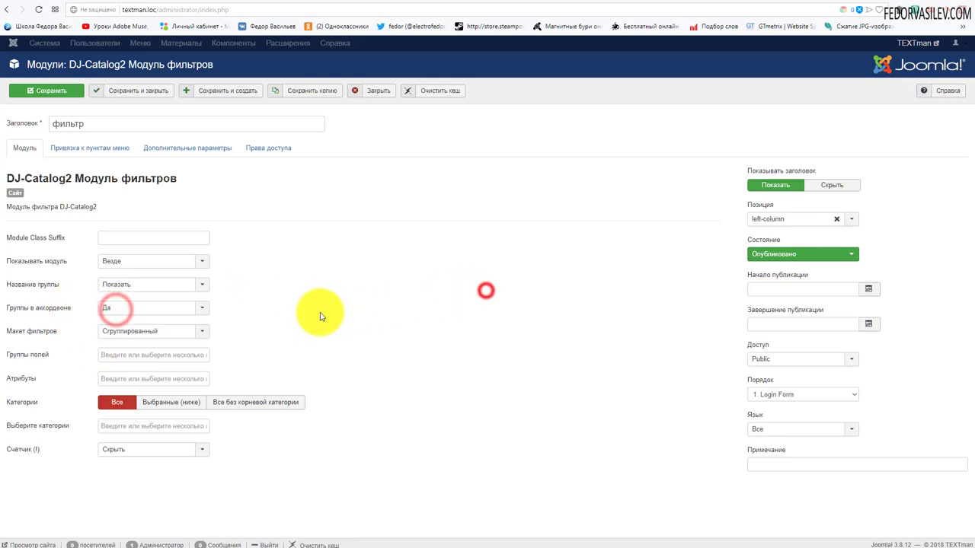
left_click(196, 331)
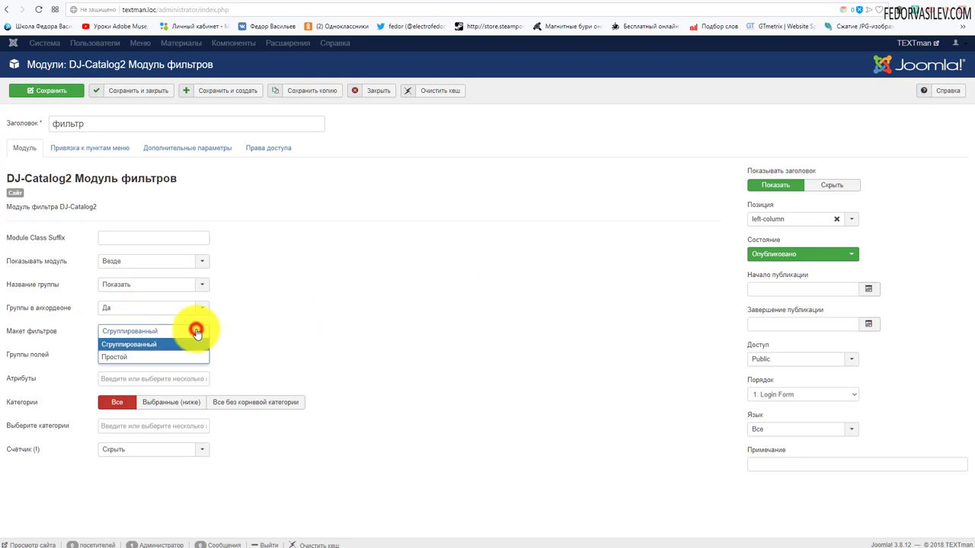
left_click(320, 303)
mouse_move(48, 330)
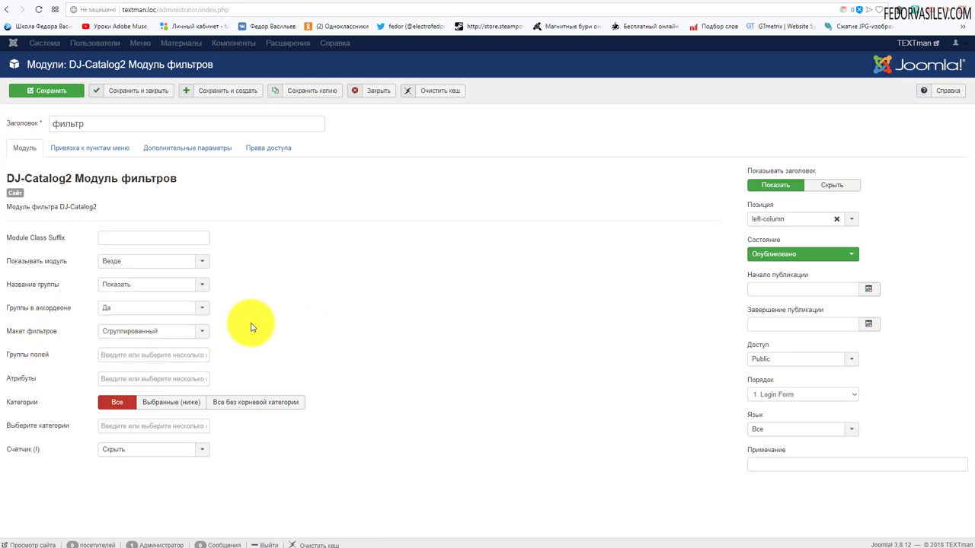
mouse_move(24, 360)
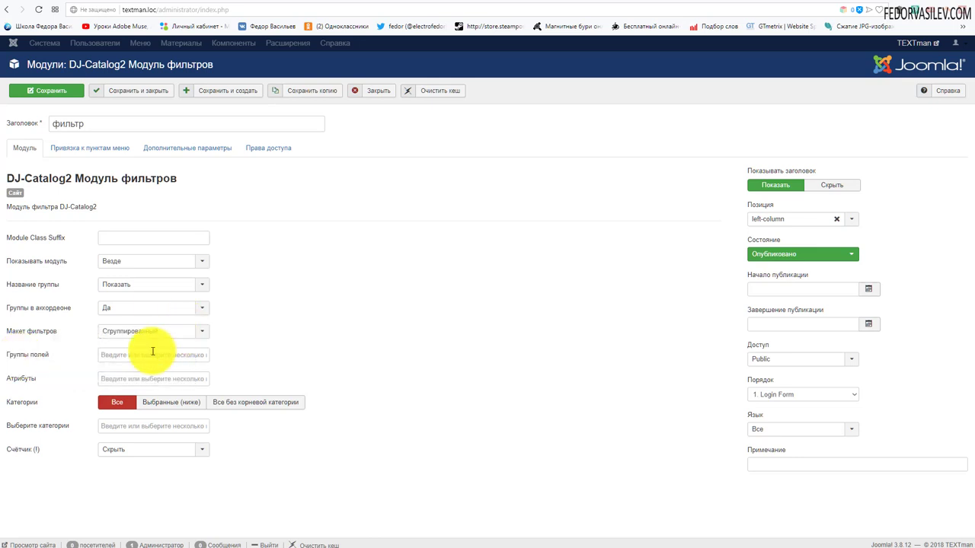
Review the available Группы полей options and read the hint for Атрибуты in the filter module
left_click(127, 358)
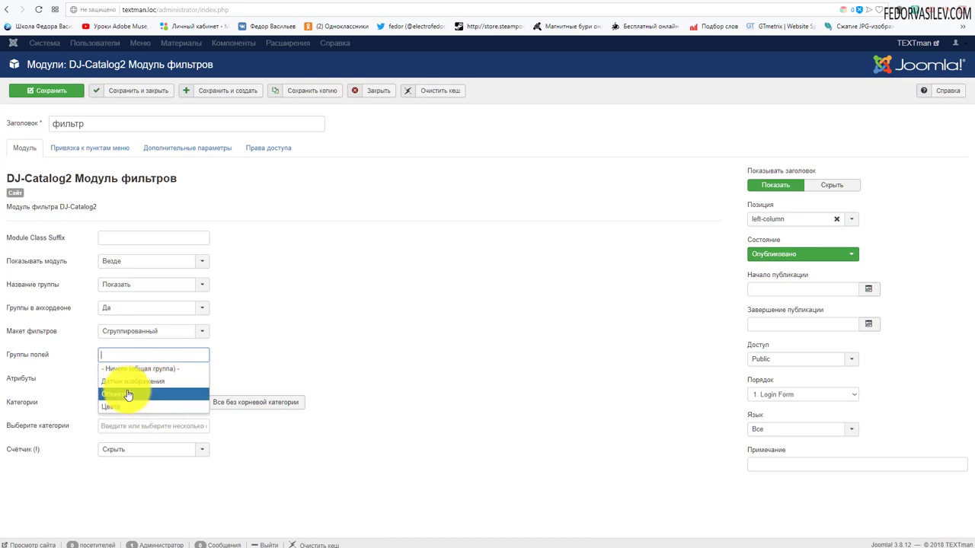
left_click(274, 349)
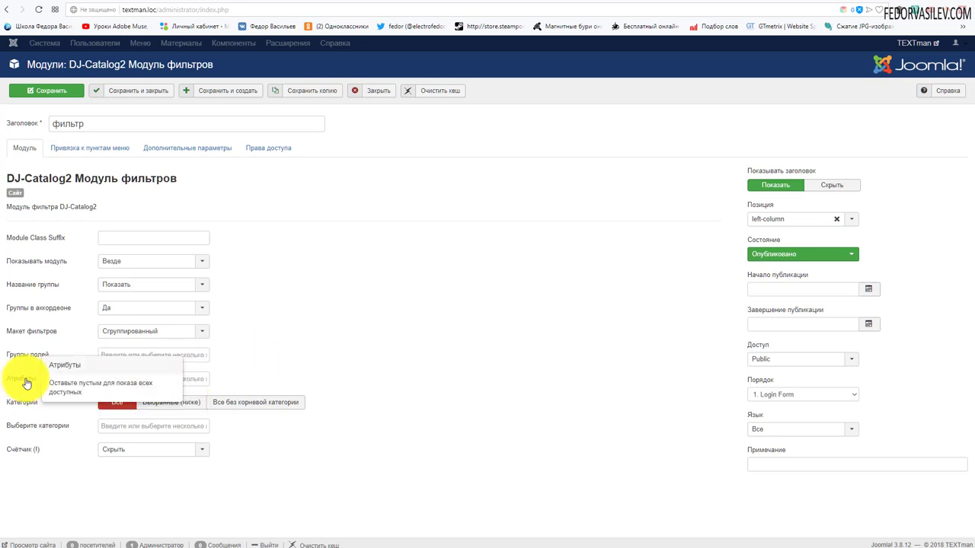
left_click(188, 371)
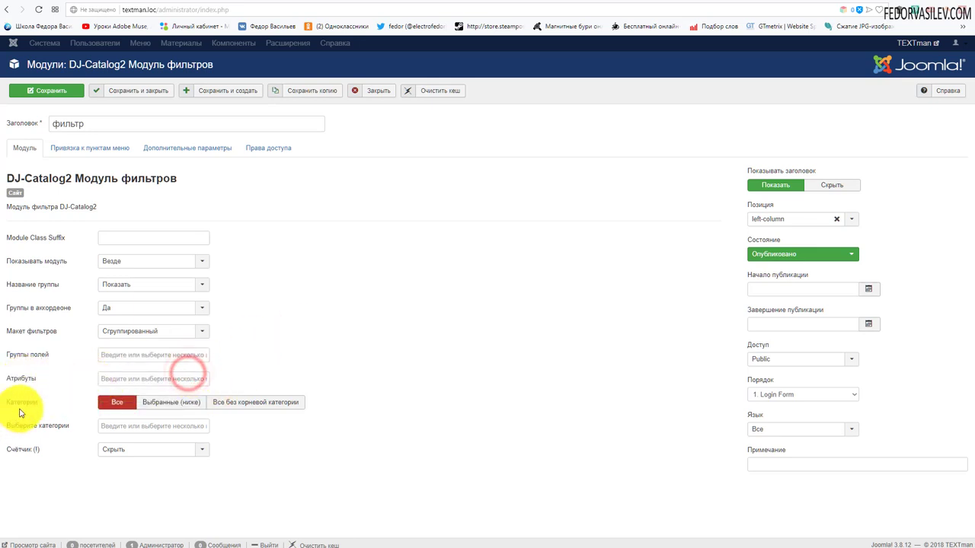
Try the Категории choices, return the setting to Все, and view the options of Выберите категории
left_click(156, 406)
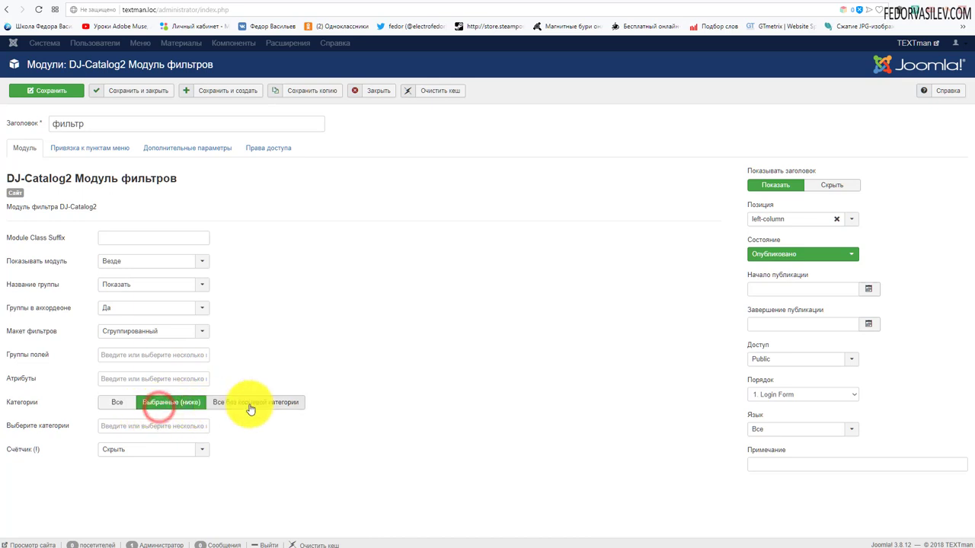
left_click(247, 405)
left_click(117, 402)
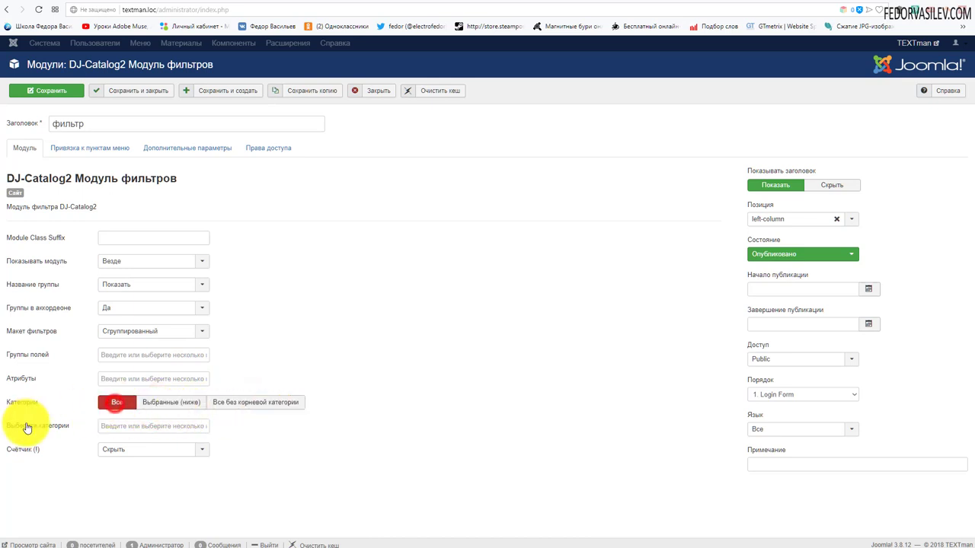
left_click(119, 425)
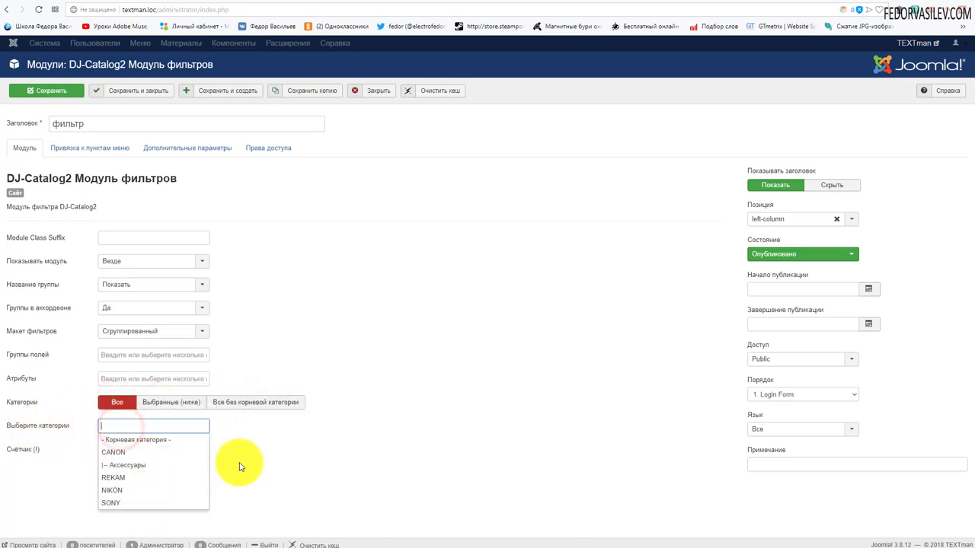
left_click(309, 452)
Set the filter module's Счётчик to Показать and save the module
left_click(21, 452)
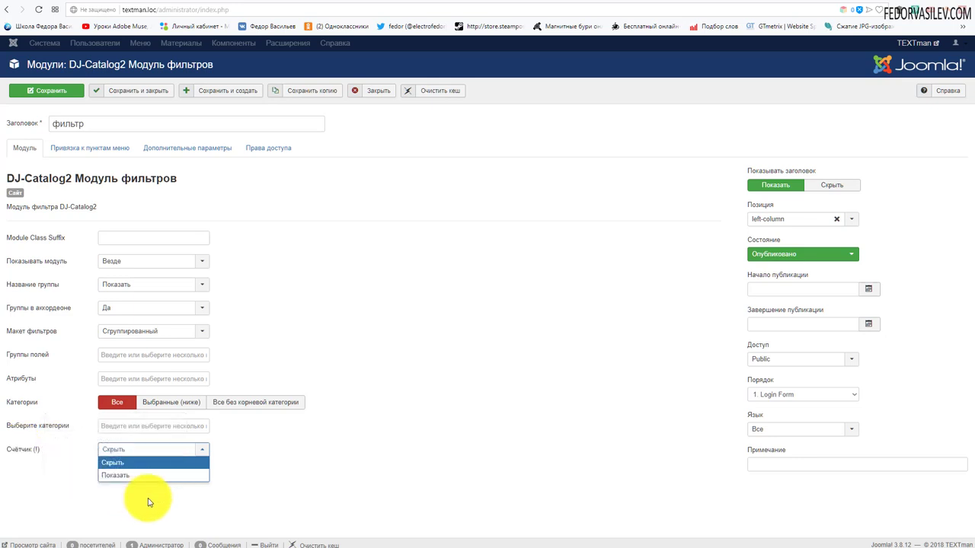
left_click(120, 474)
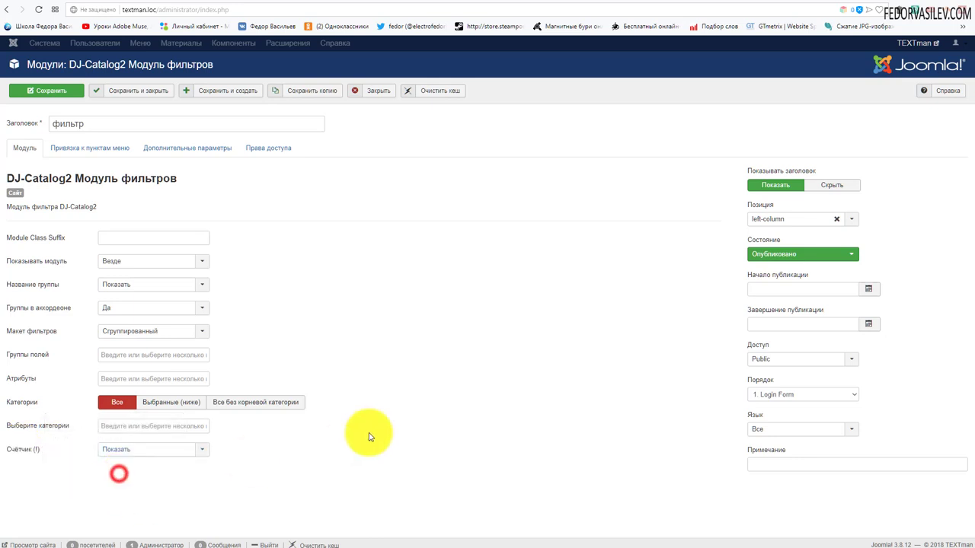
left_click(48, 90)
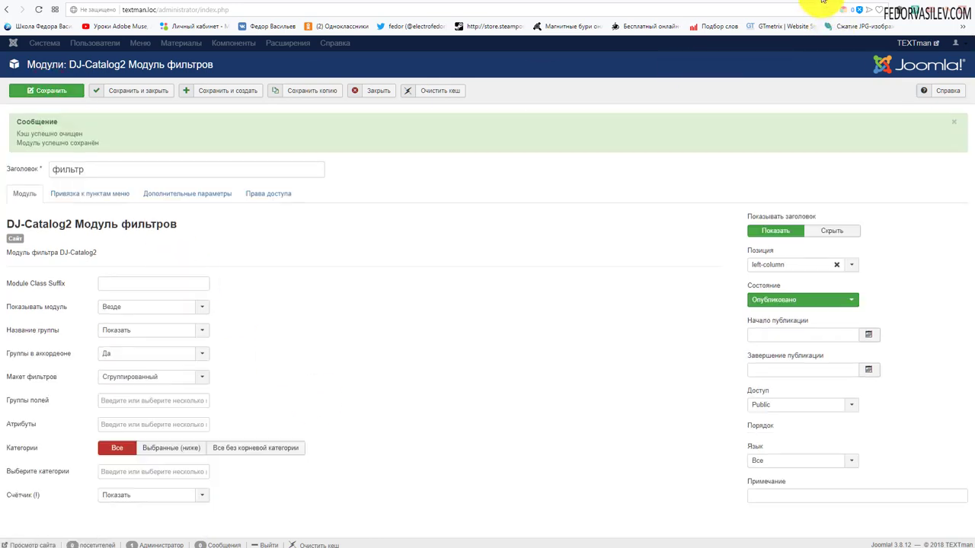
Reload the public site and open the Canon category to look for the filter module
left_click(819, 7)
left_click(40, 9)
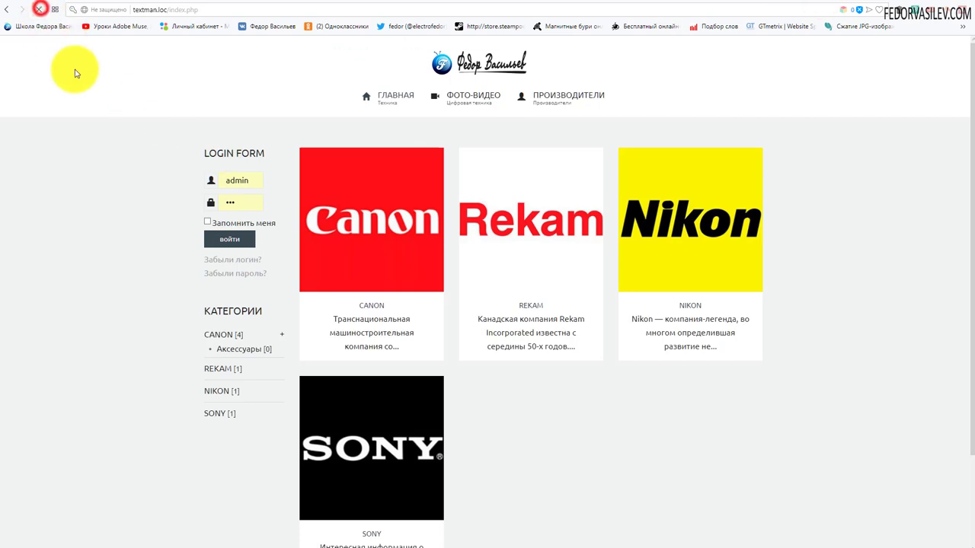
left_click(372, 228)
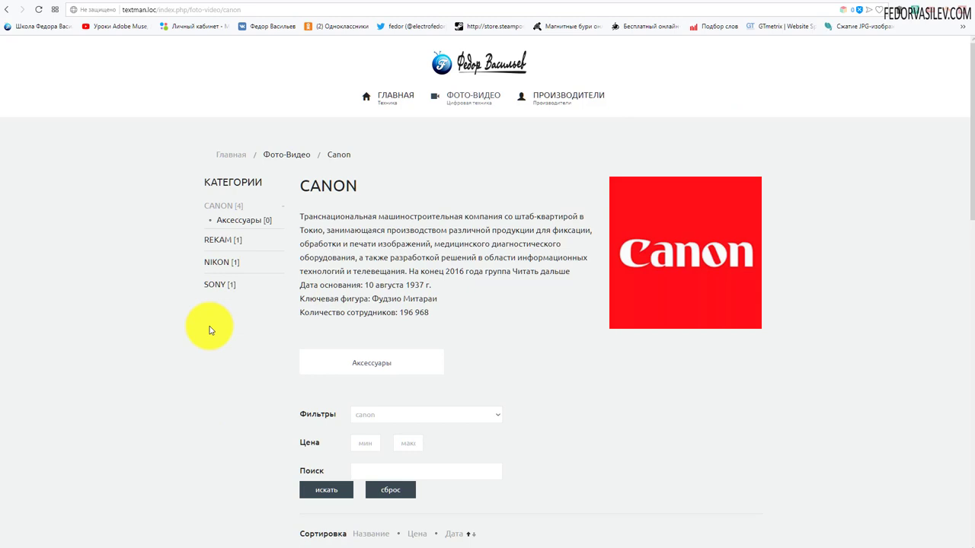
Open the DJ-Catalog2 Экстра поля list in the administration and compare it with the public Canon page
key("ctrl+Tab")
left_click(254, 42)
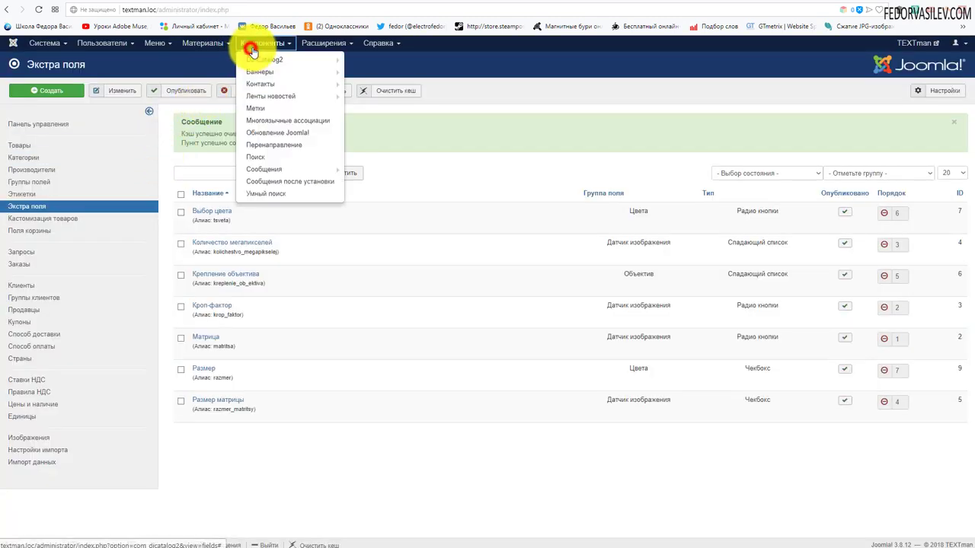
left_click(259, 64)
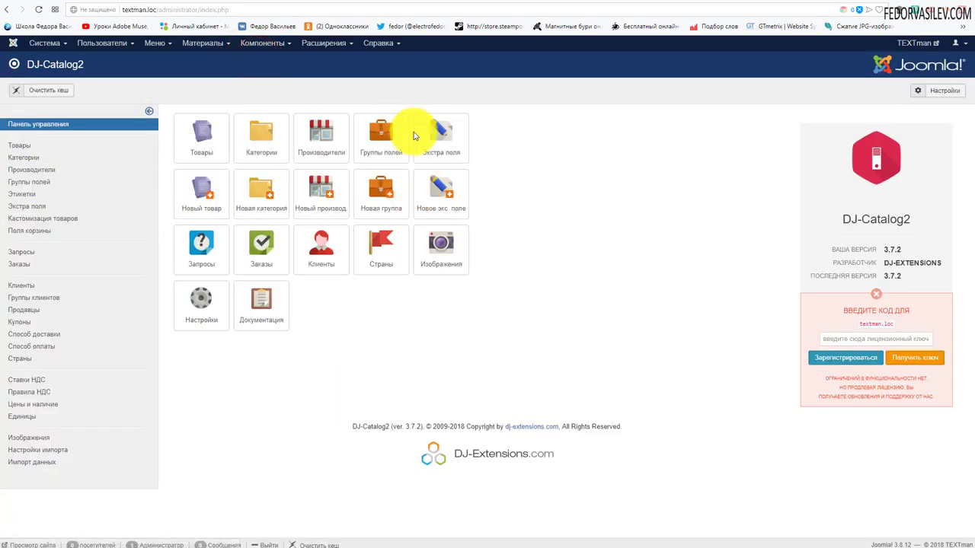
left_click(440, 136)
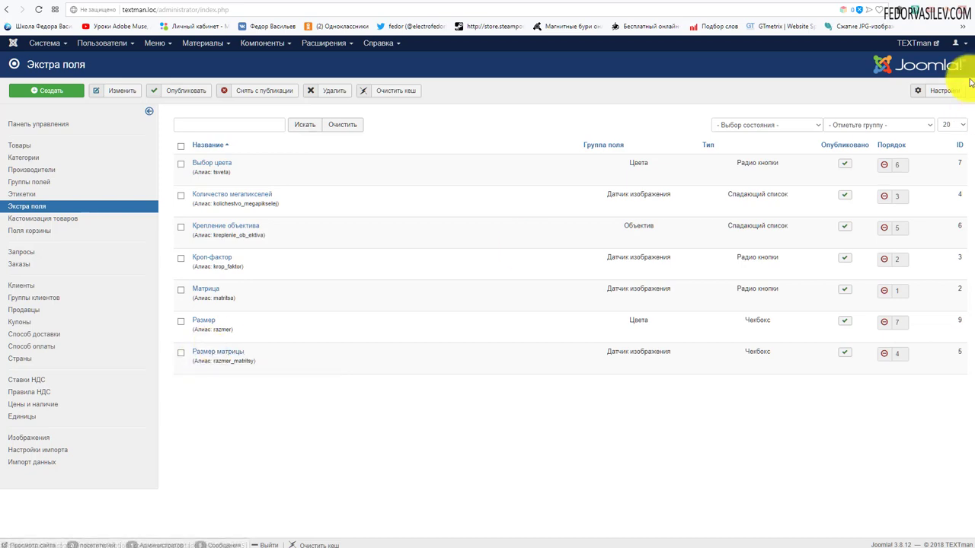
left_click(821, 3)
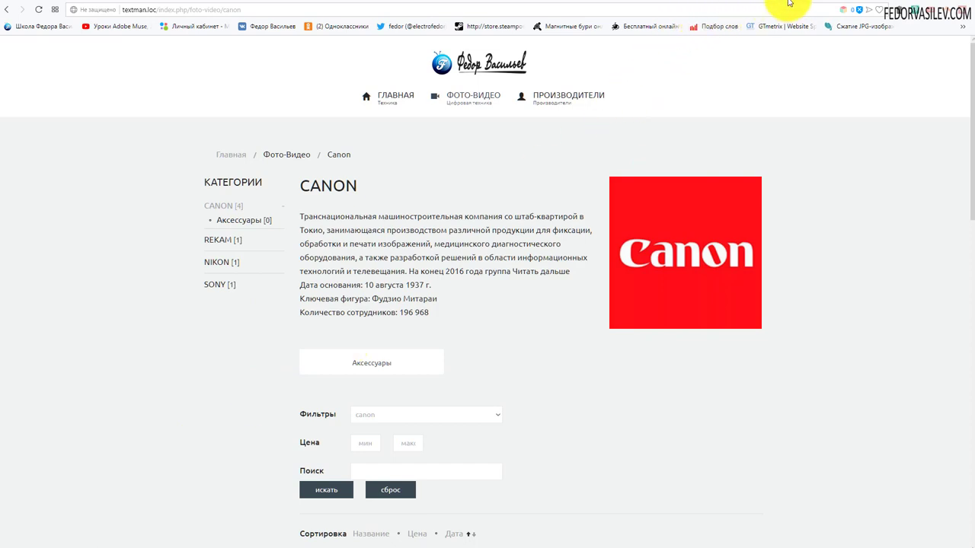
left_click(788, 5)
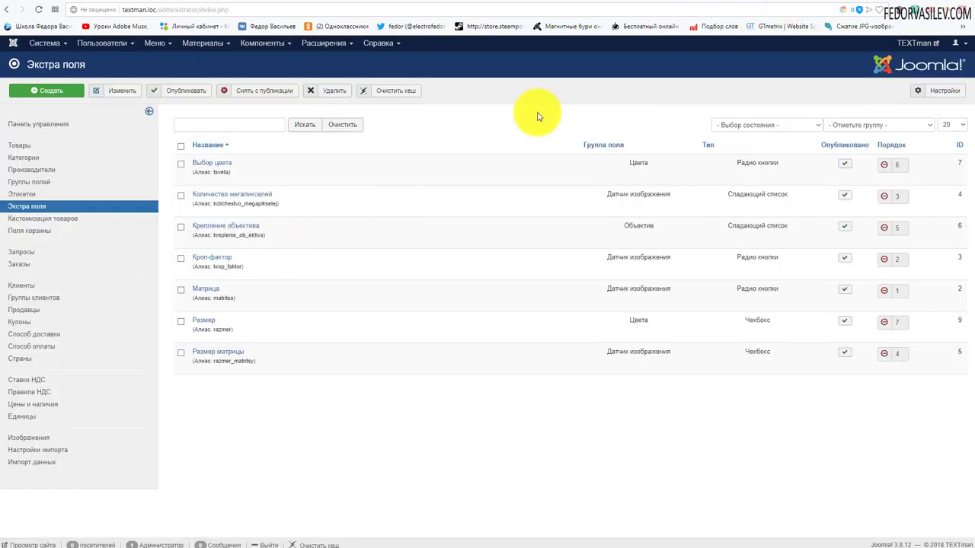
Switch to the dj-catalog-2.loc demo site and examine the Filter Cars module on the BMW page
left_click(856, 4)
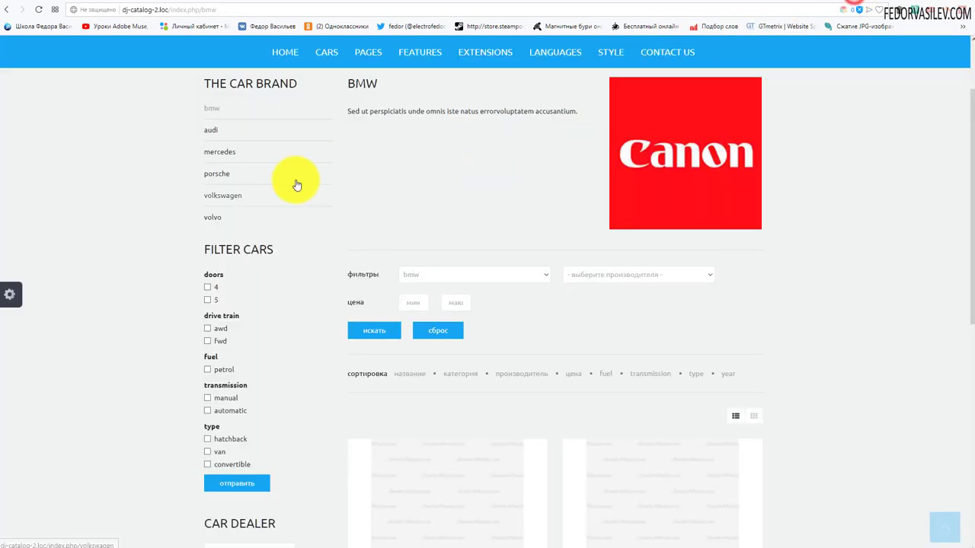
scroll(228, 144, "down", 1)
double_click(217, 148)
scroll(275, 160, "down", 2)
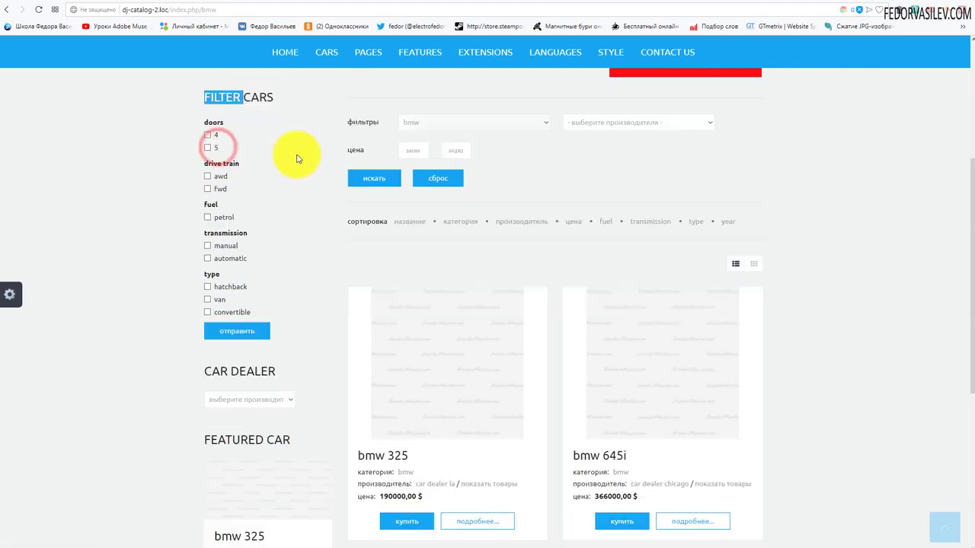
scroll(207, 218, "up", 2)
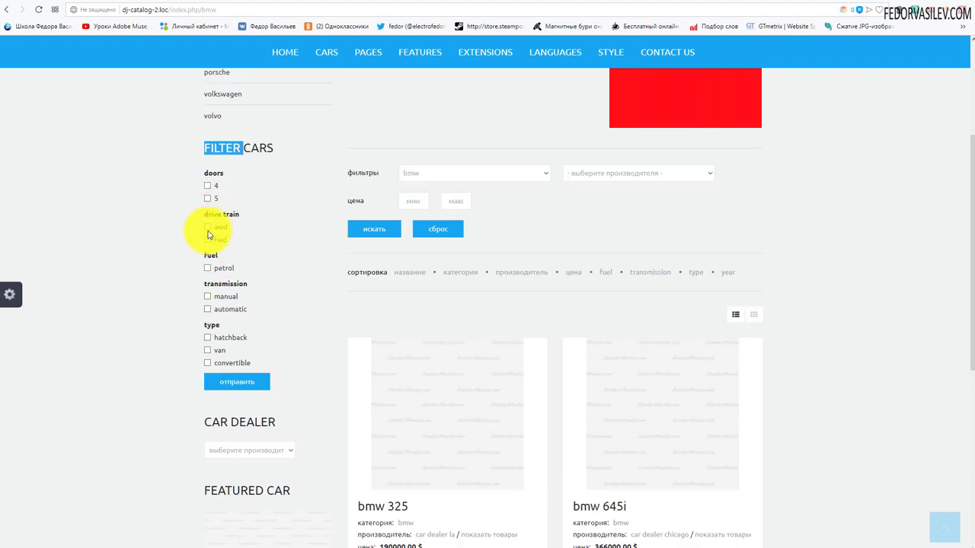
Filter the demo site's BMW cars by manual transmission and view the filtered page
left_click(208, 297)
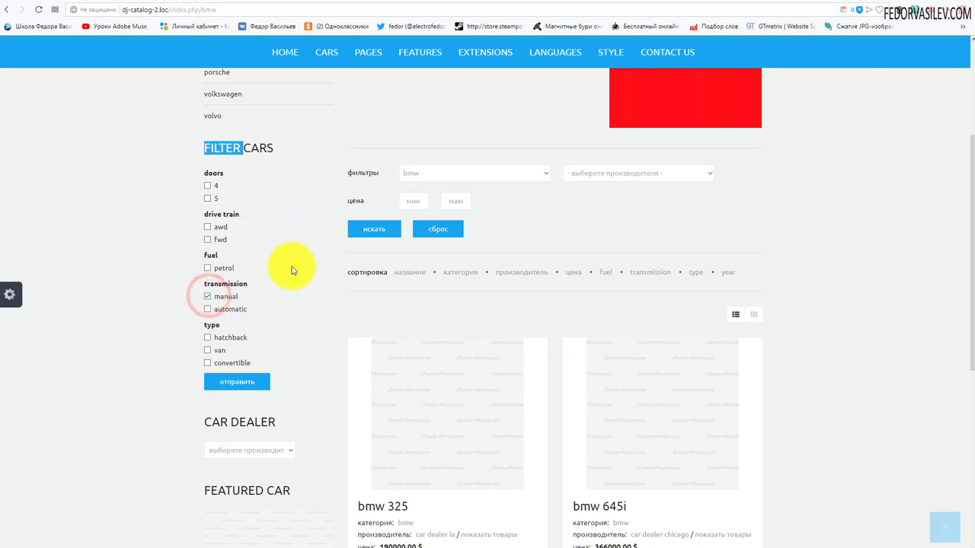
left_click(231, 388)
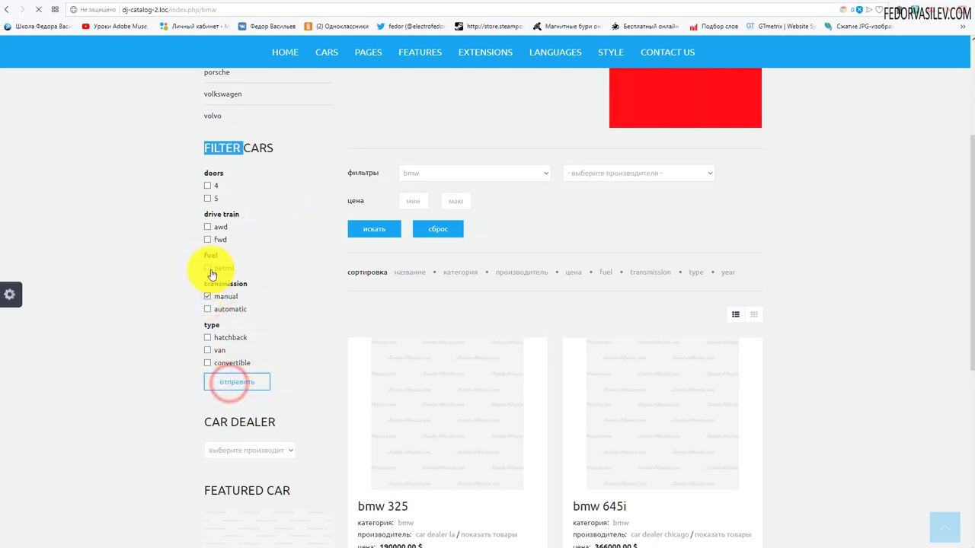
left_click(314, 219)
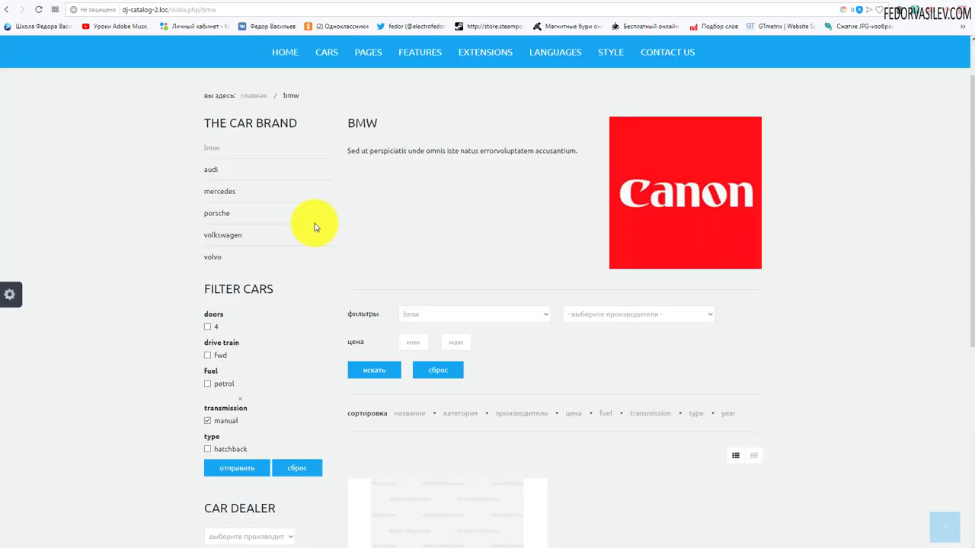
scroll(496, 231, "down", 3)
Open the Количество мегапикселей extra field, set Использовать в фильтрах to Да, and save it
left_click(792, 3)
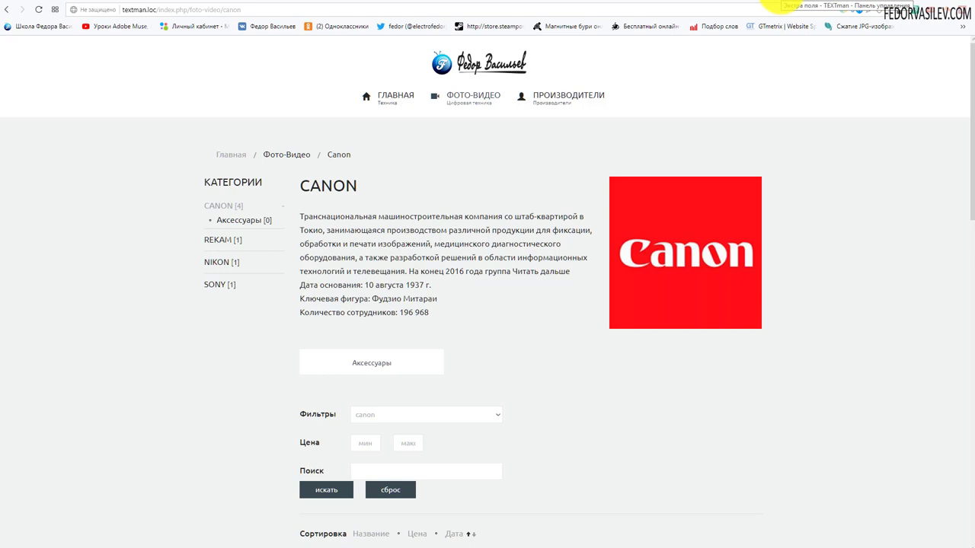
left_click(771, 3)
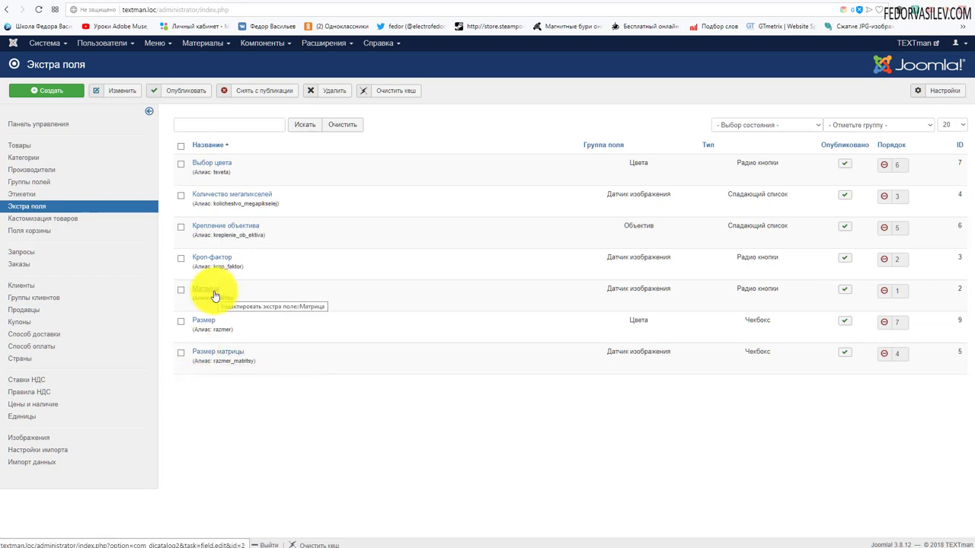
left_click(217, 200)
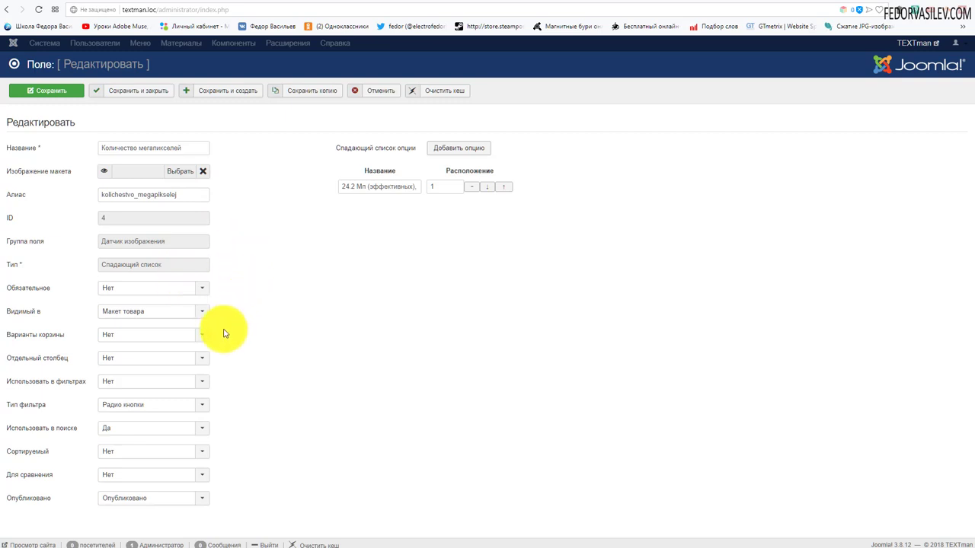
left_click(128, 383)
left_click(127, 394)
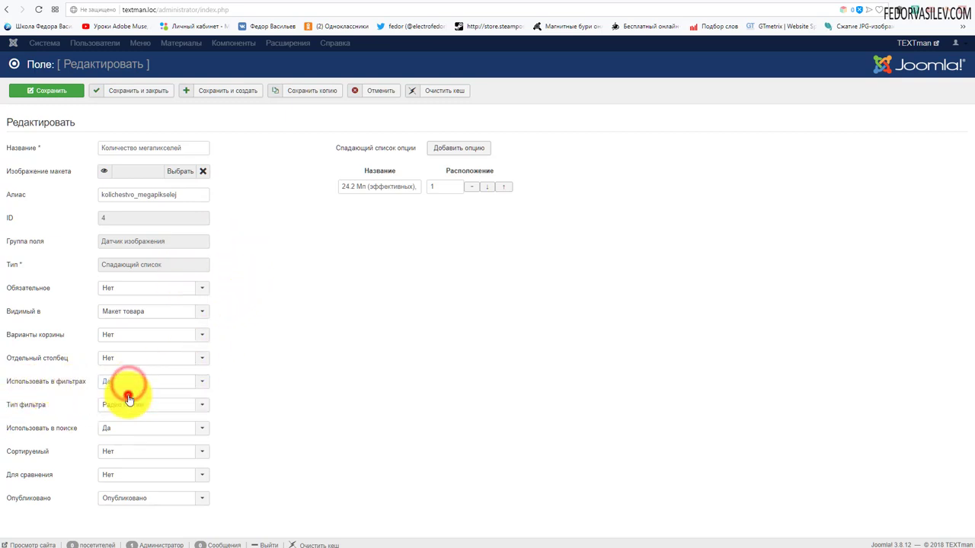
left_click(68, 92)
Reload the public Canon page and select the 24.2 Мп option in the filter module
left_click(825, 4)
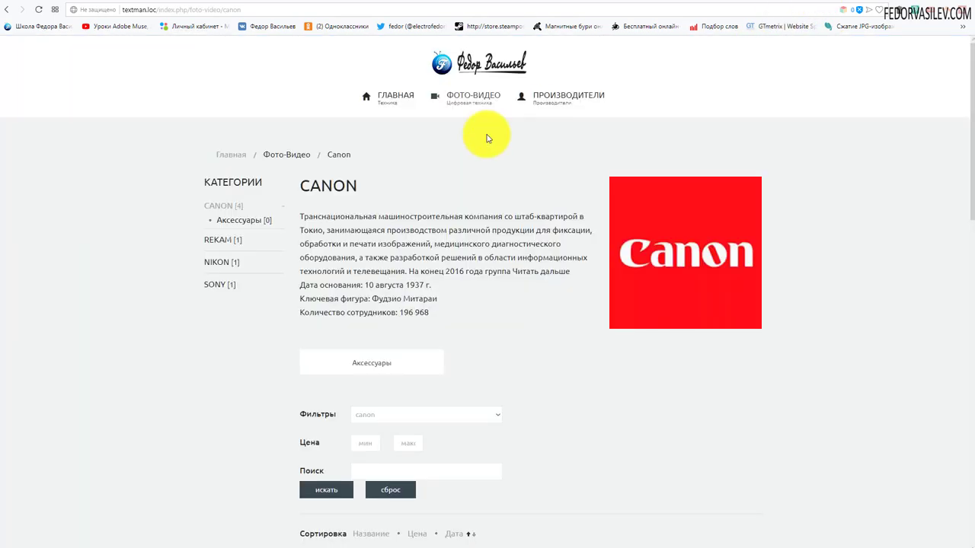
left_click(41, 10)
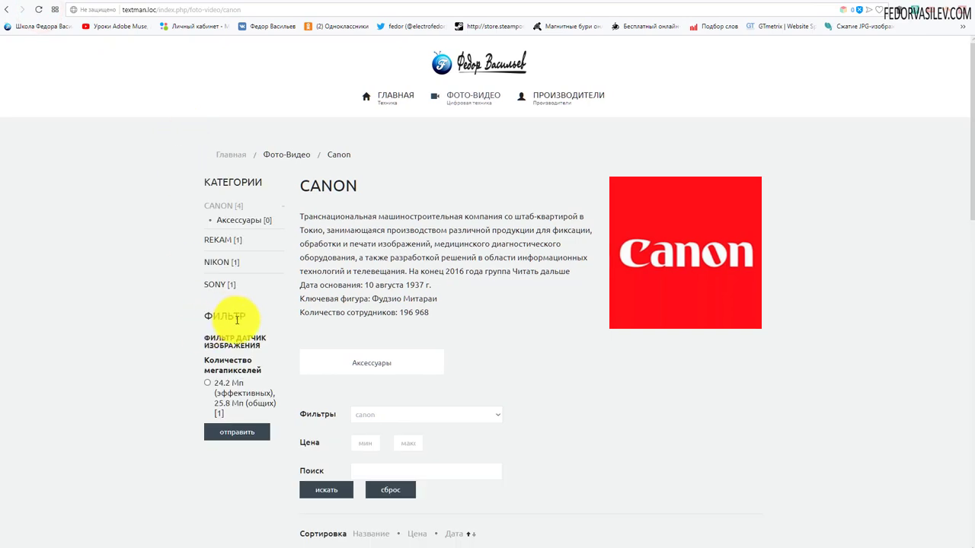
scroll(229, 320, "down", 1)
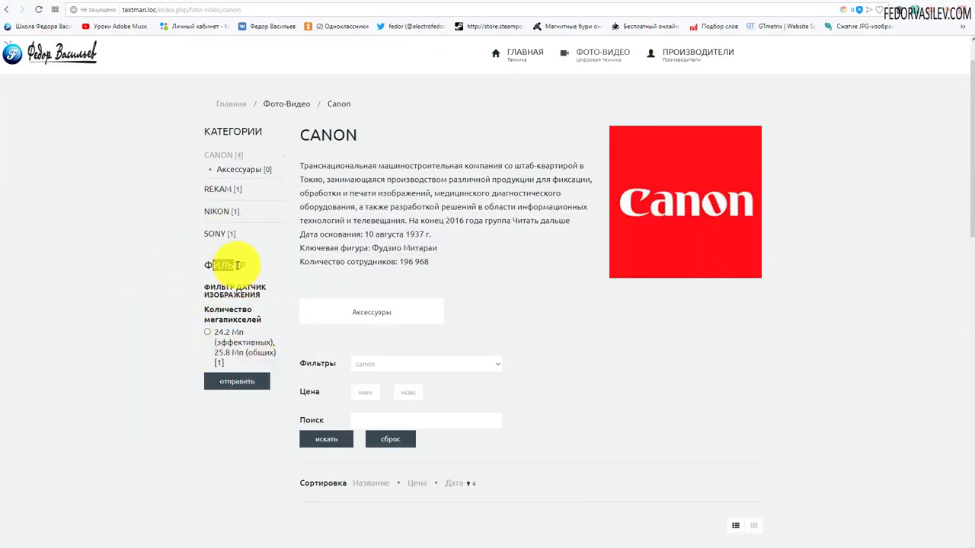
left_click(207, 333)
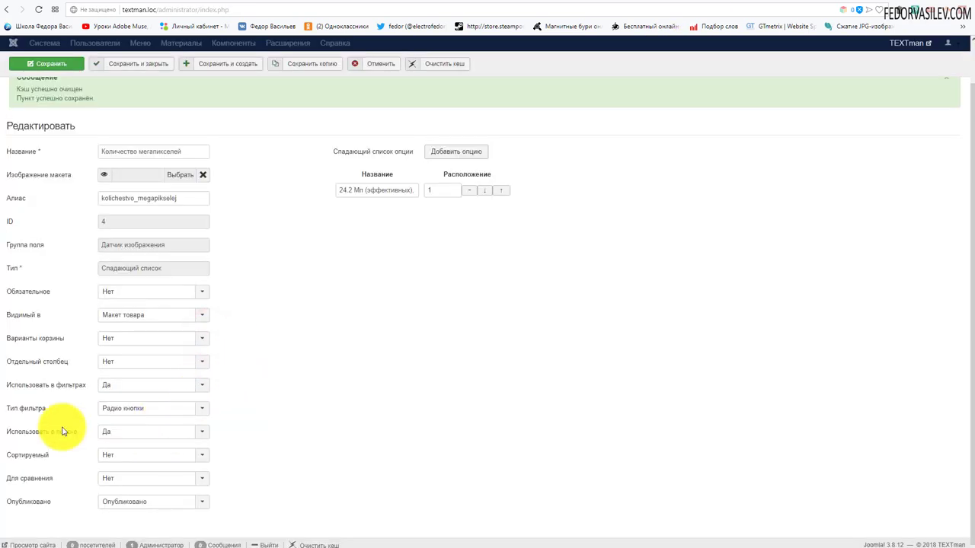
Set the megapixel field's Тип фильтра to Спадающий список, save it, and check the filter on the reloaded Canon page
left_click(126, 409)
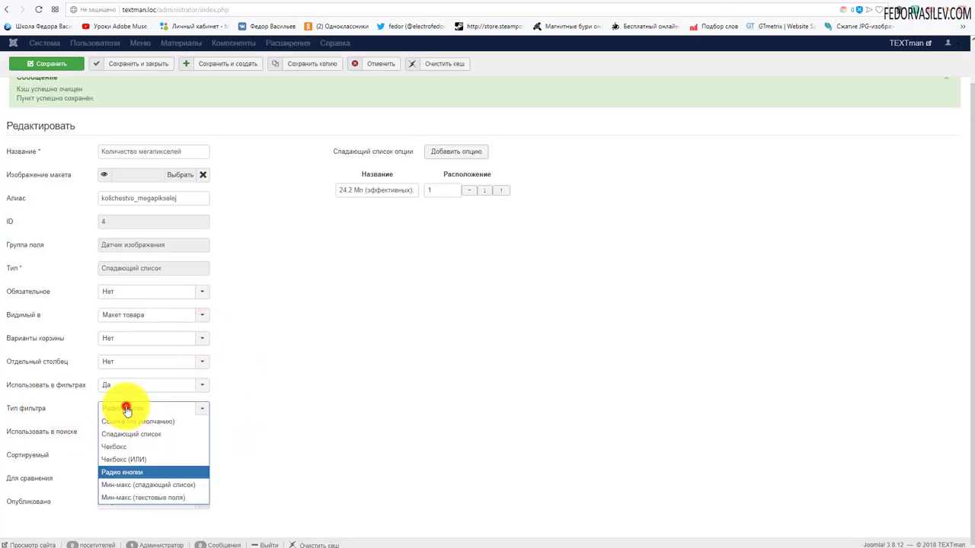
left_click(51, 68)
left_click(823, 3)
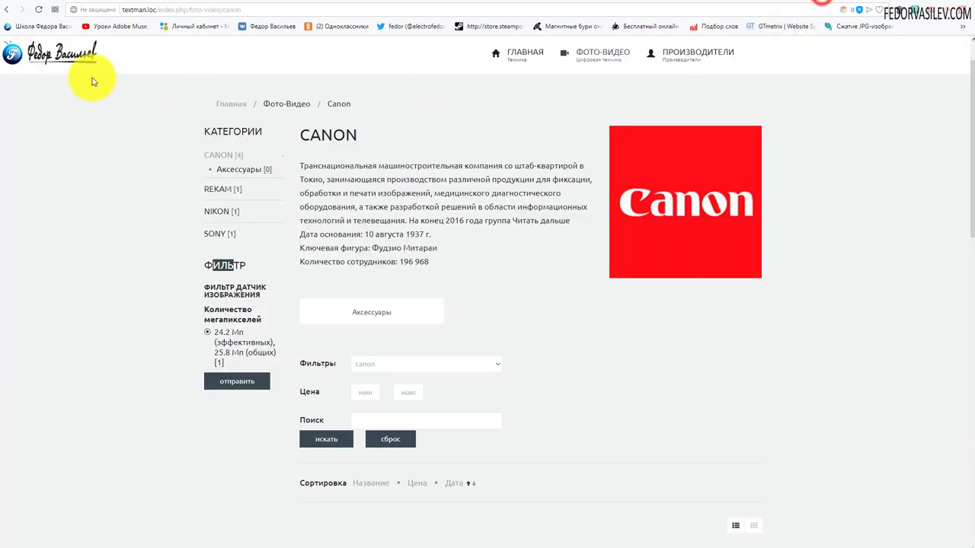
left_click(38, 9)
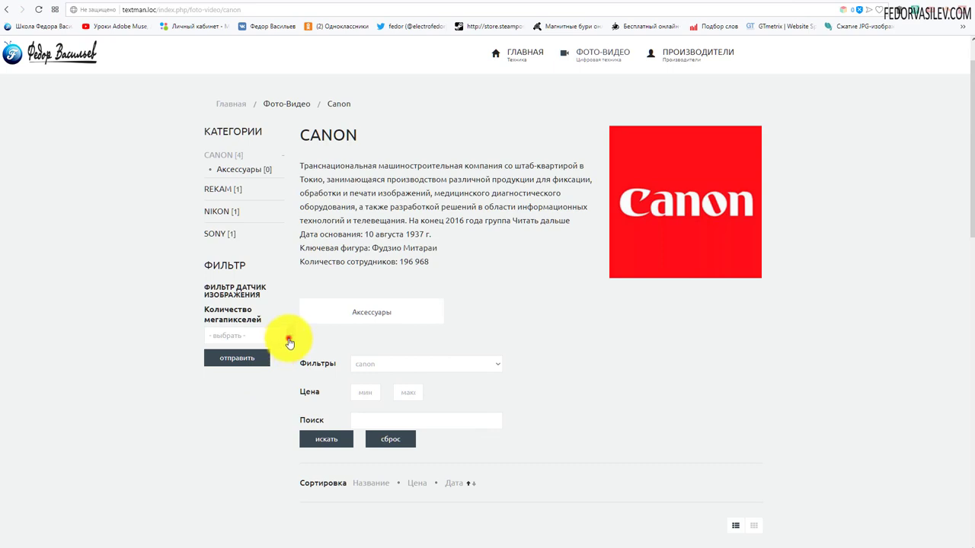
left_click(289, 338)
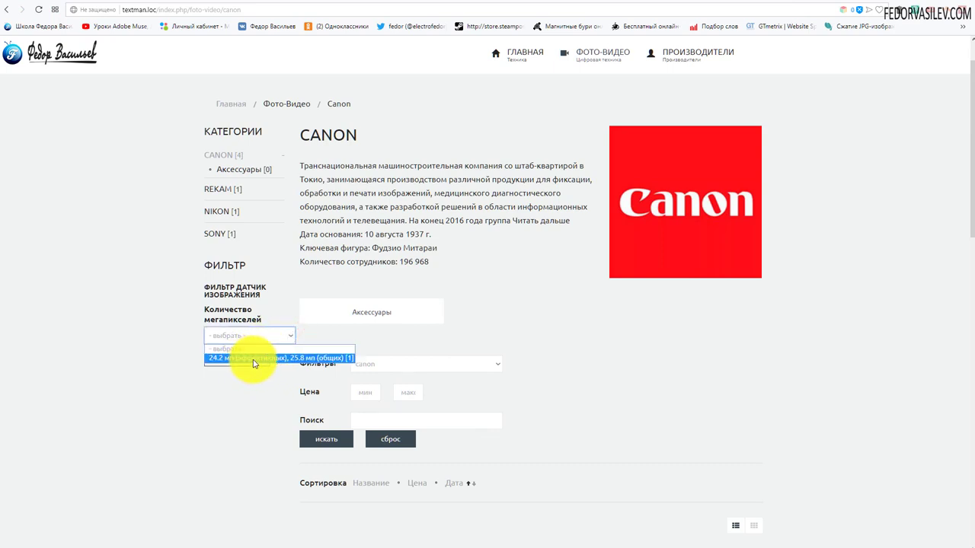
left_click(173, 345)
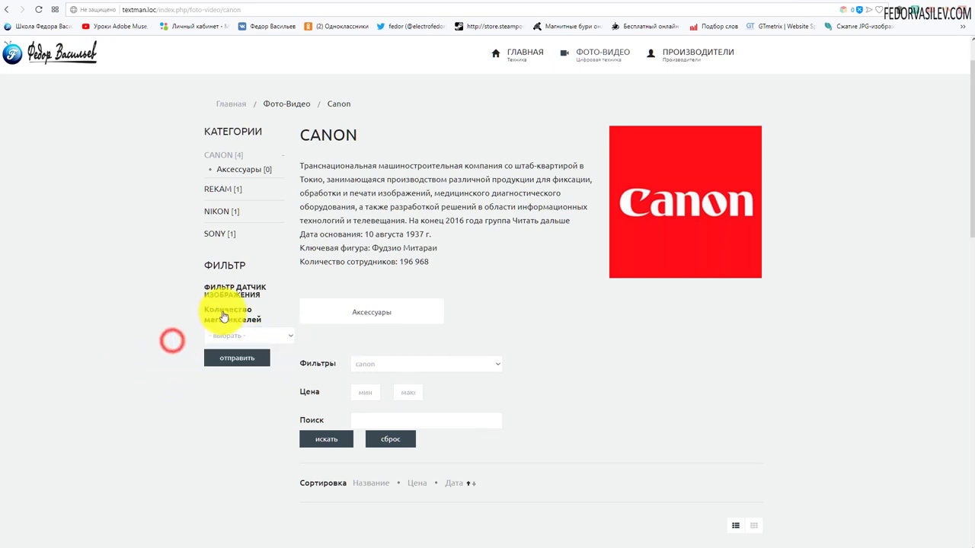
Filter the public Canon page by the 24.2 мп megapixel option and view the filtered products
left_click(223, 335)
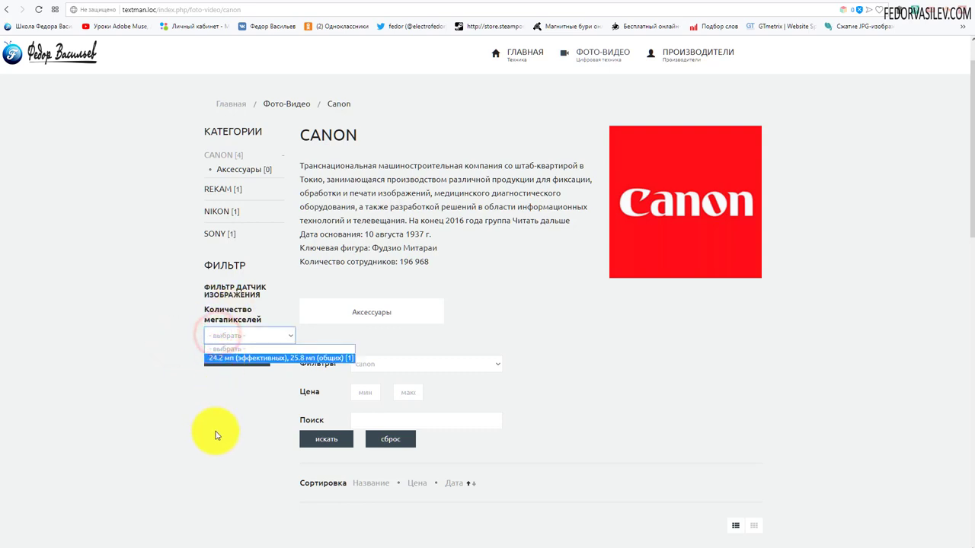
left_click(249, 359)
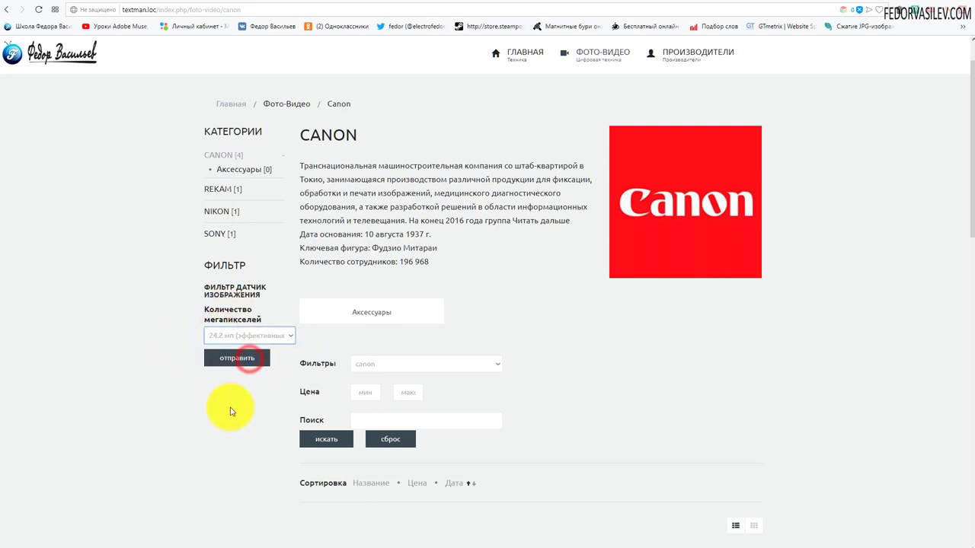
left_click(228, 367)
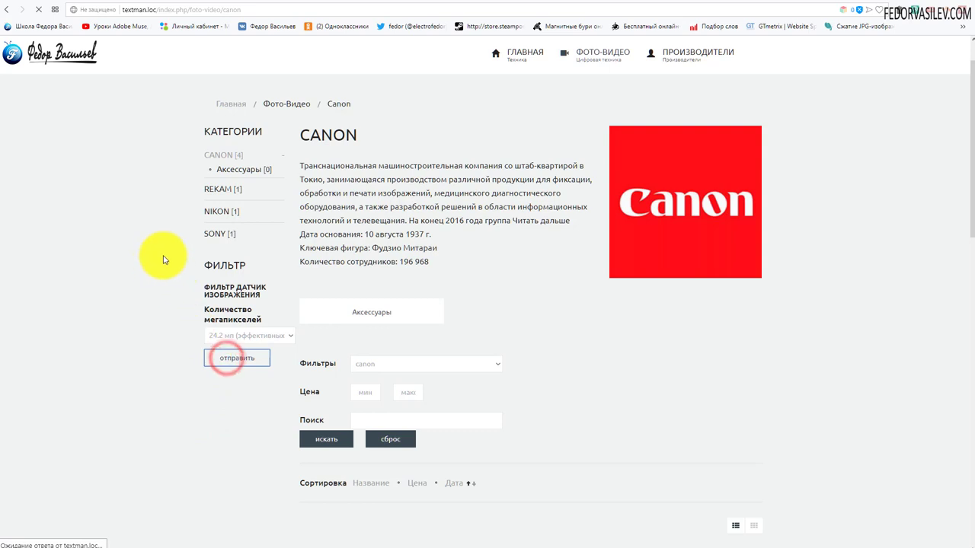
scroll(161, 258, "down", 6)
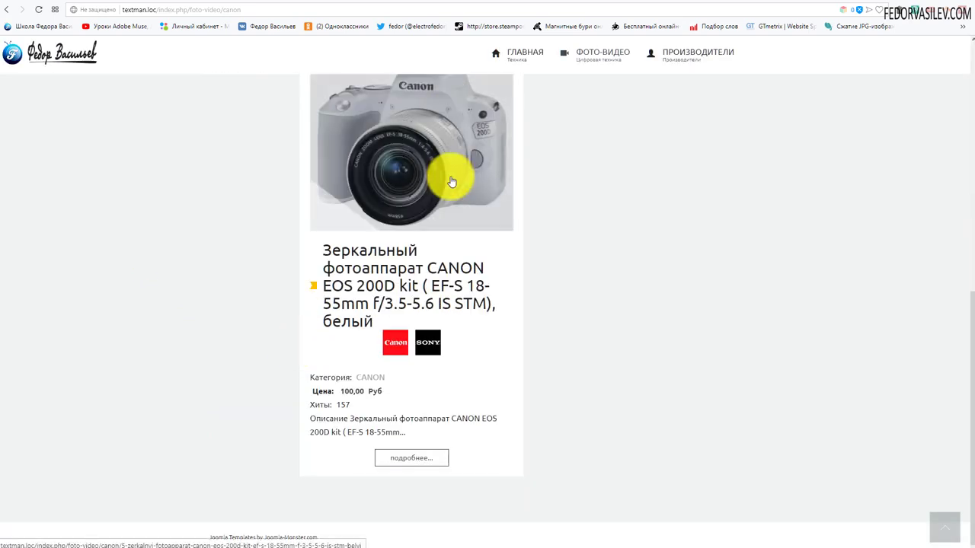
scroll(426, 199, "up", 4)
scroll(406, 221, "up", 2)
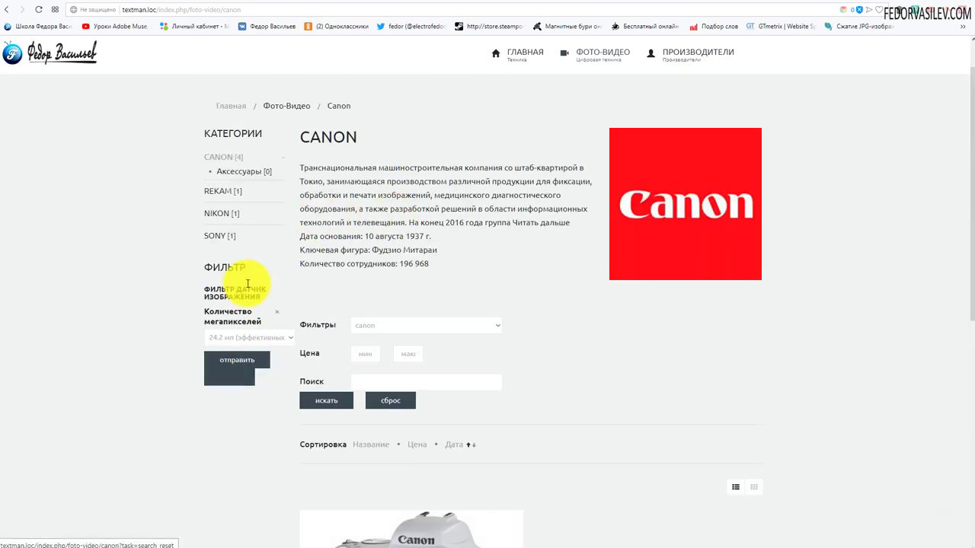
Reset the megapixel filter and view the filter module on the site's home page
left_click(222, 378)
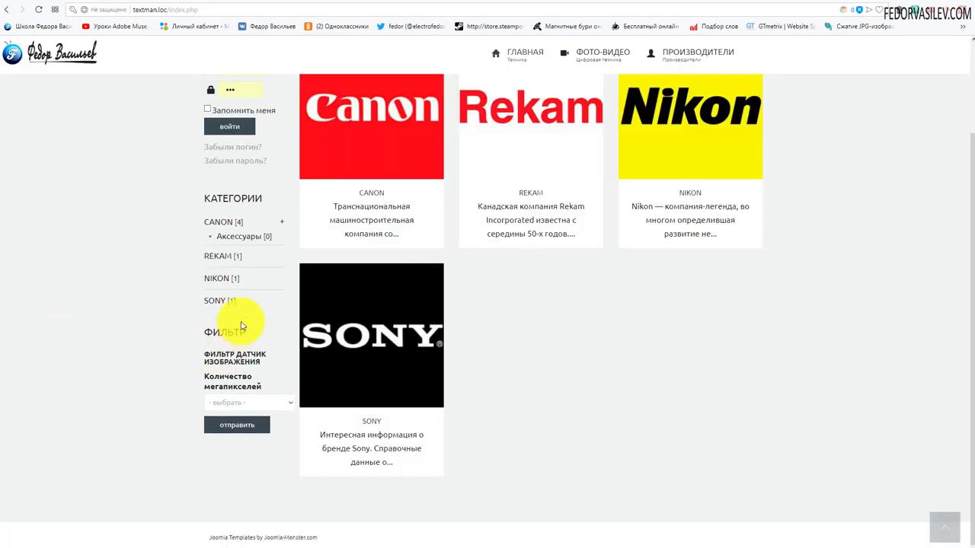
left_click(283, 404)
left_click(556, 360)
scroll(529, 198, "up", 2)
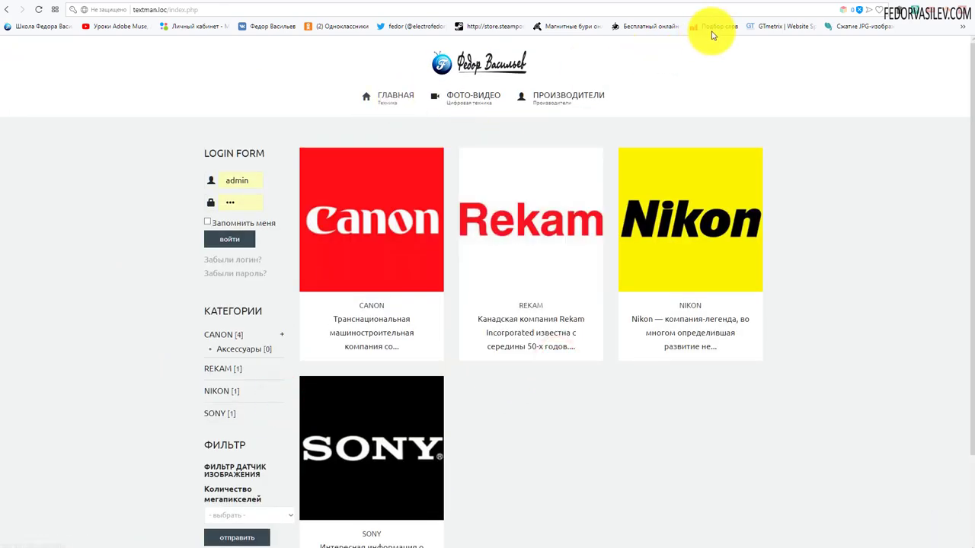
Return to the Joomla admin, review the Количество мегапикселей field's settings, and close the field without changes
left_click(795, 3)
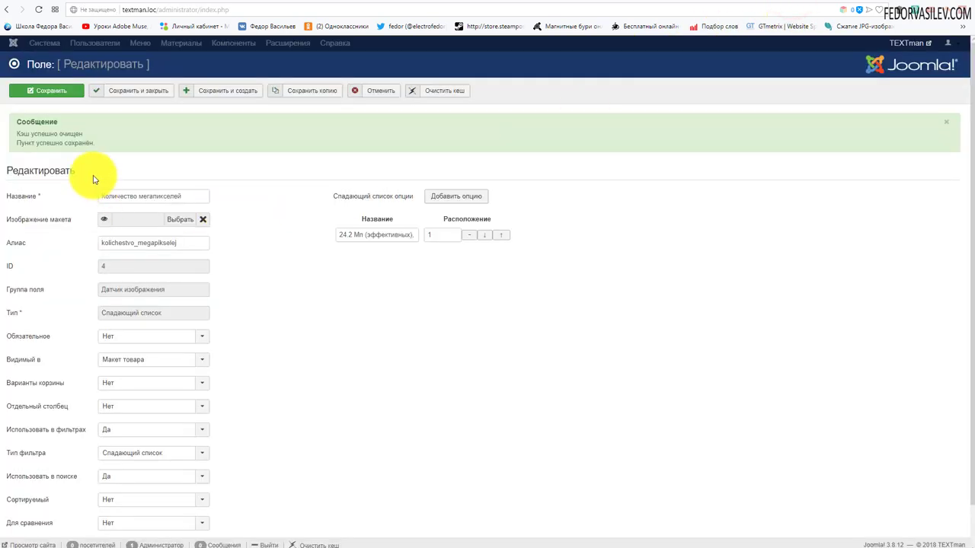
scroll(295, 193, "down", 1)
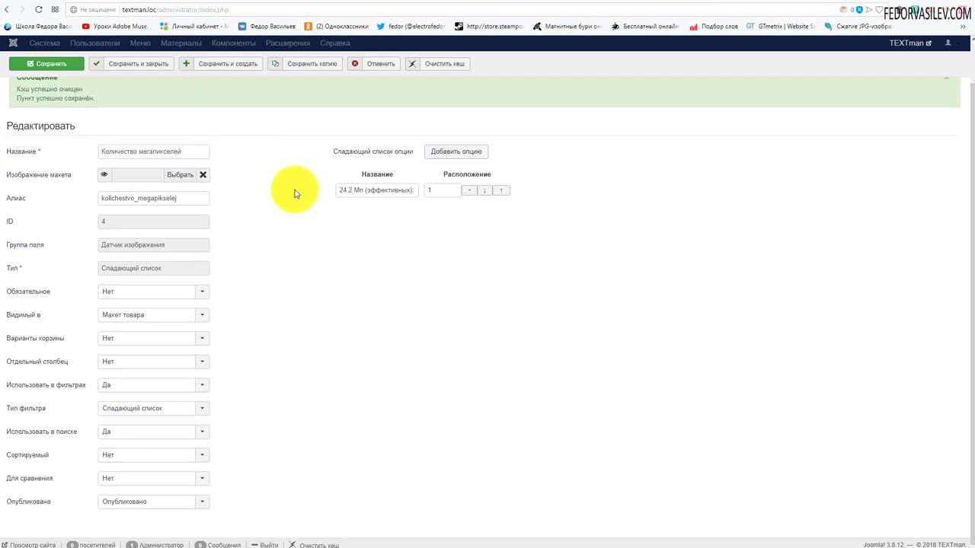
scroll(295, 193, "up", 1)
left_click(374, 86)
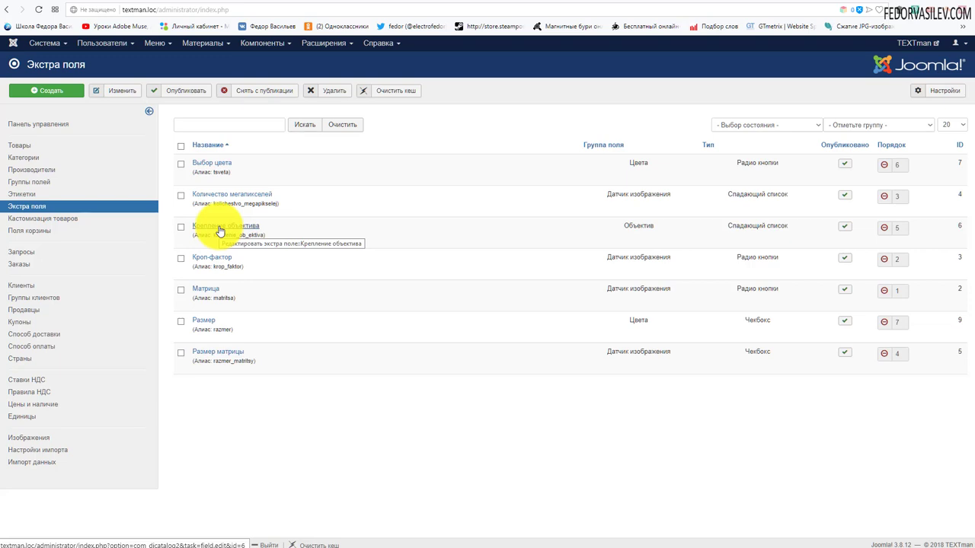
Set the Крепление объектива field's Использовать в фильтрах to Да and Тип фильтра to Чекбокс, save it, and check the filter on the Canon page
left_click(238, 232)
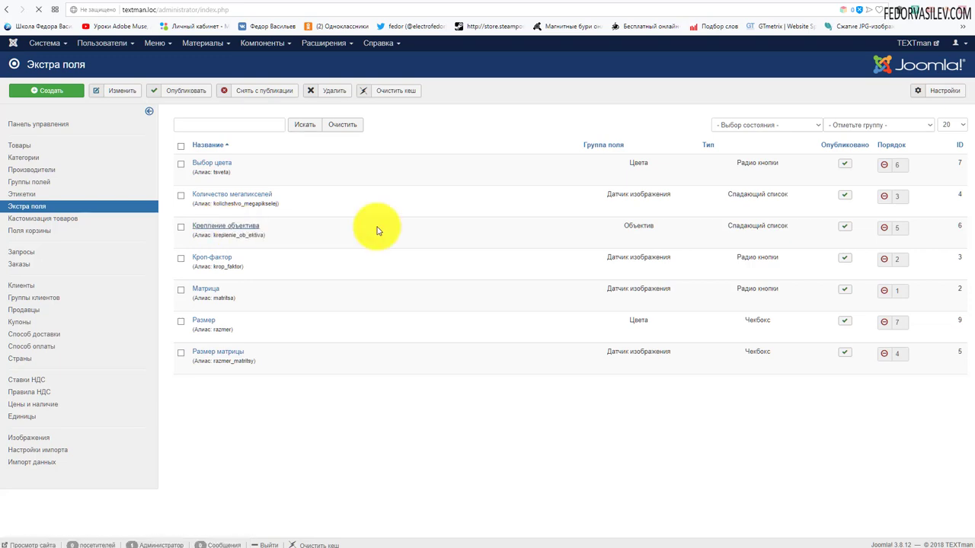
mouse_move(57, 391)
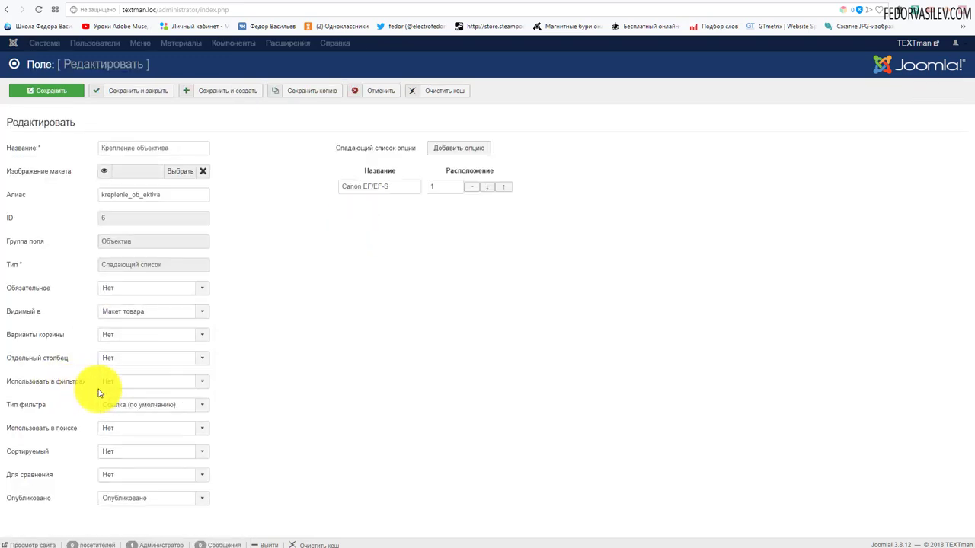
left_click(113, 381)
left_click(118, 394)
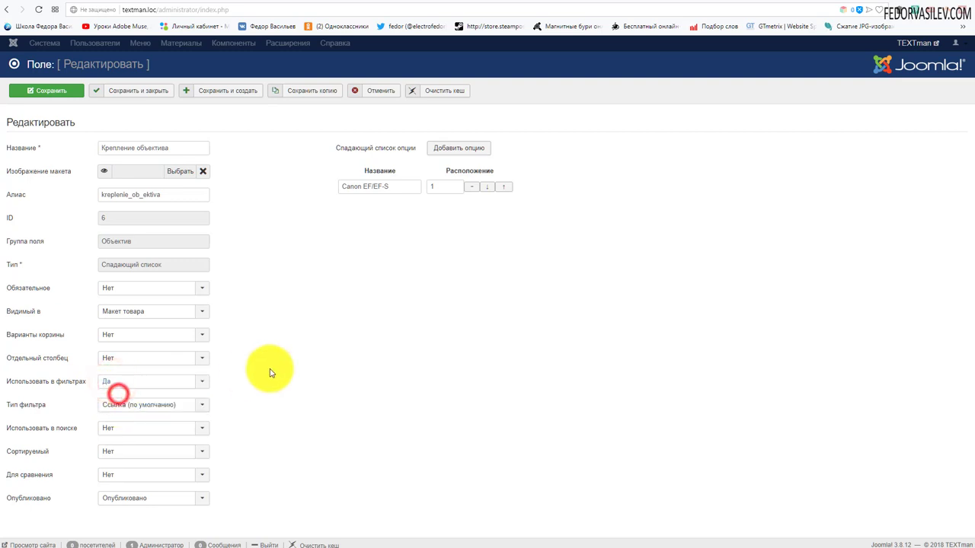
left_click(174, 410)
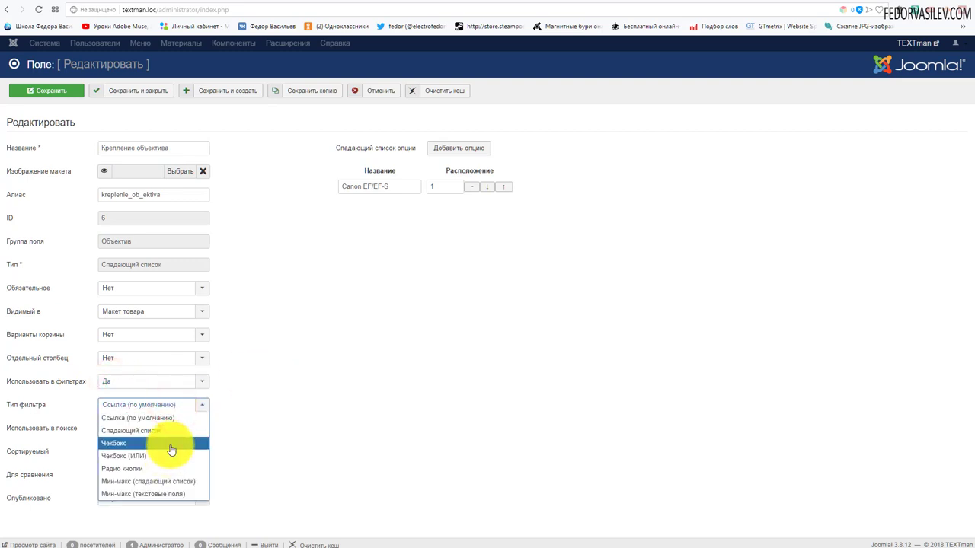
left_click(170, 450)
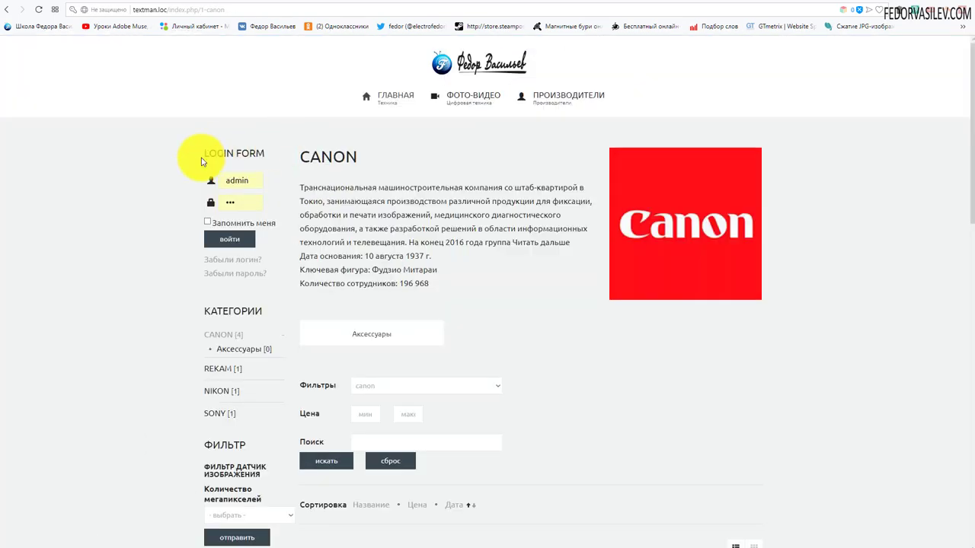
scroll(206, 159, "down", 3)
scroll(226, 295, "down", 2)
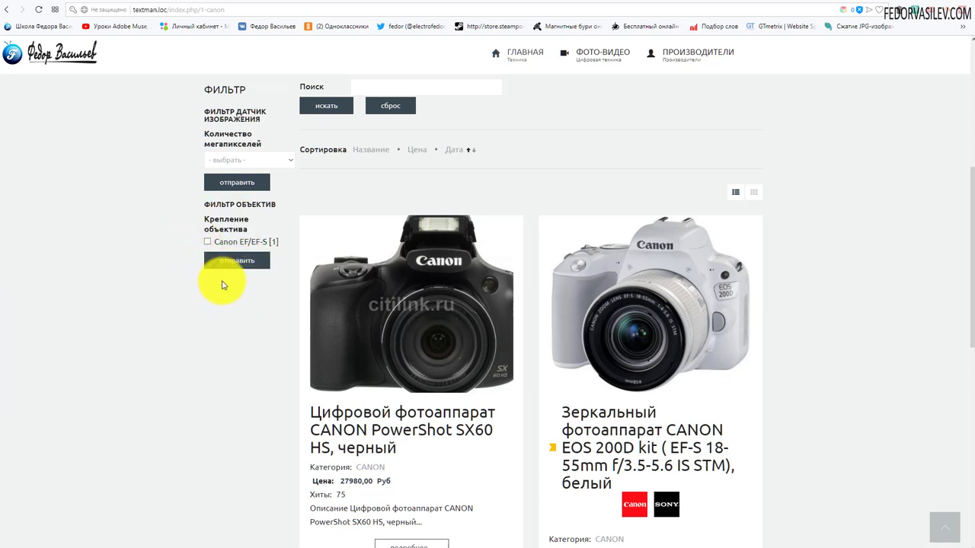
Set the Крепление объектива field's Тип фильтра to Мин-макс (спадающий список) and save the field
key("ctrl+Tab")
left_click(142, 412)
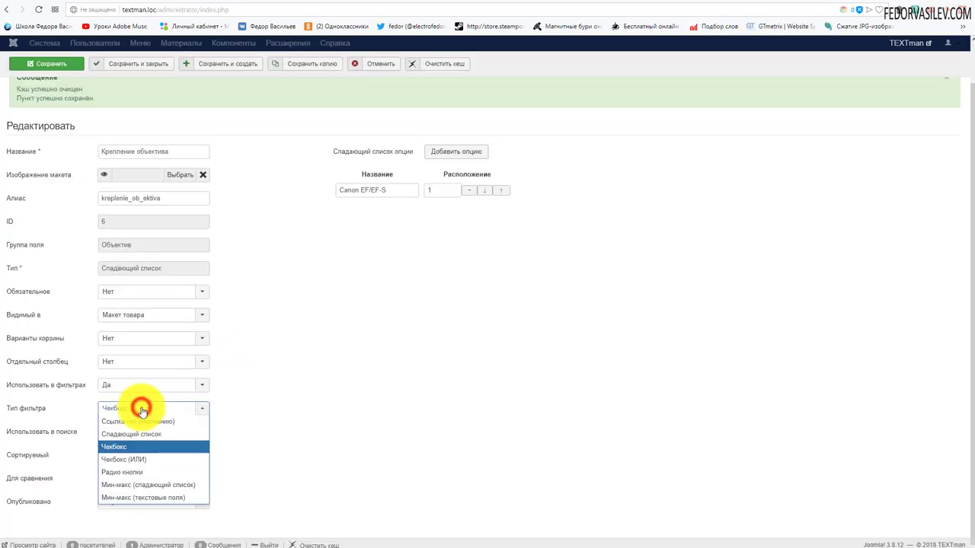
left_click(155, 486)
left_click(71, 70)
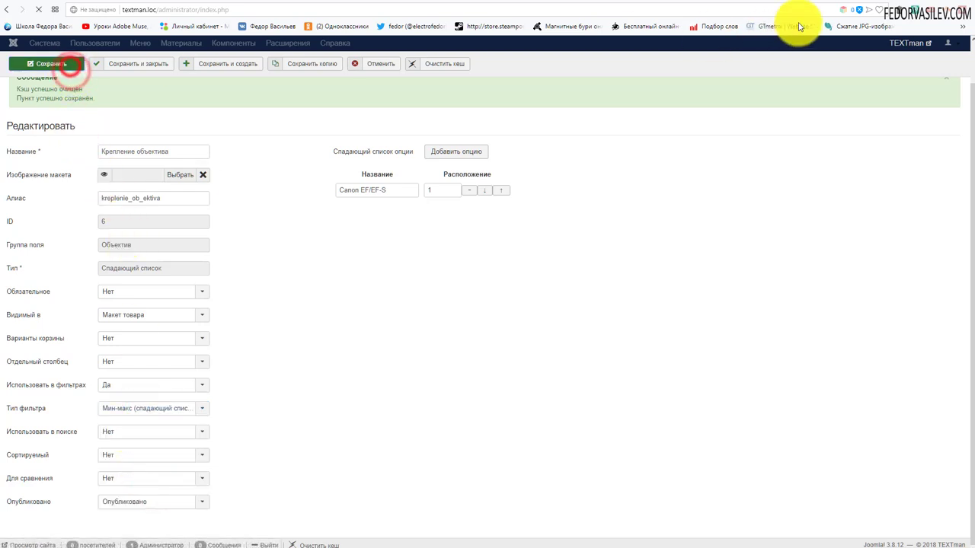
Reload the public Canon page and select the Canon EF/EF-S option in both range lists of the lens mount filter
left_click(817, 5)
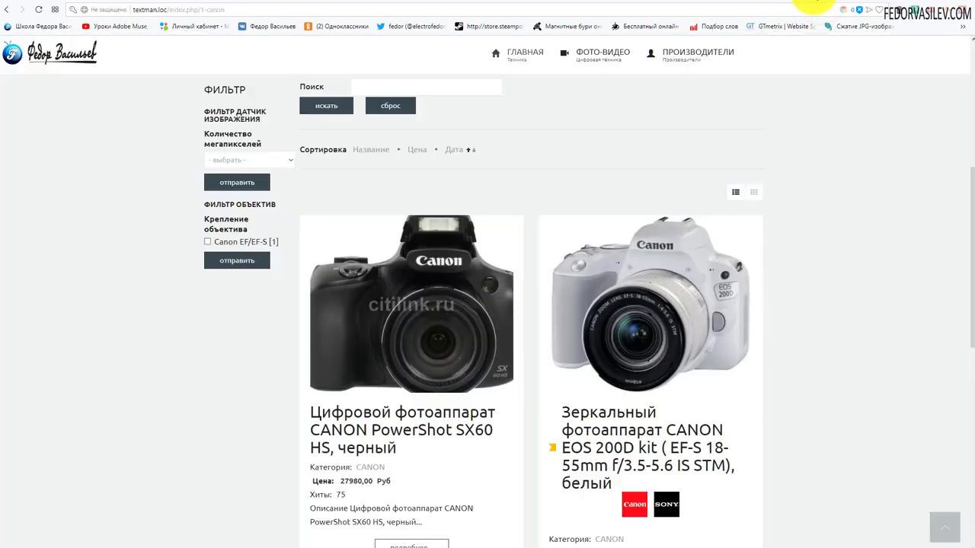
left_click(41, 11)
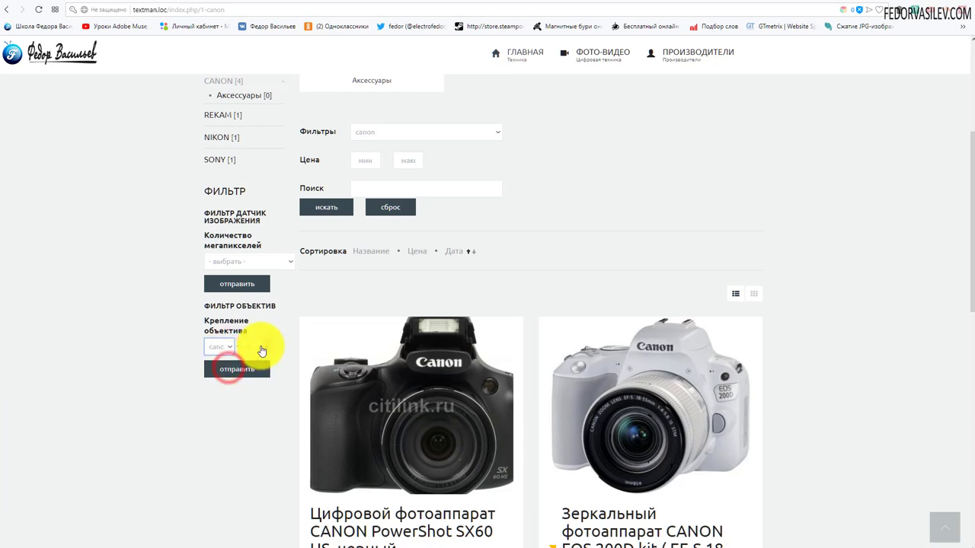
left_click(249, 370)
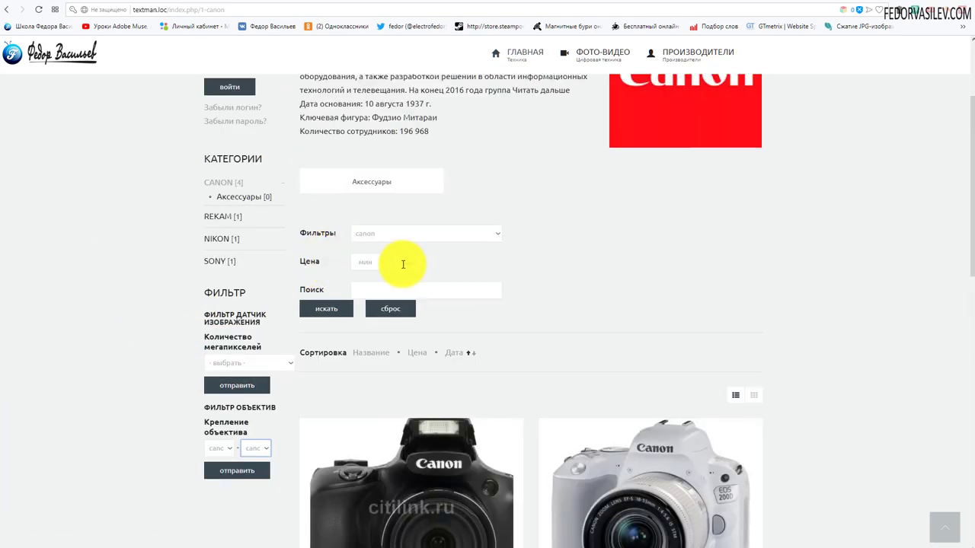
Examine the minimum and maximum price fields on the Canon page and compare them with the lens mount filter's range lists
left_click(363, 262)
left_click(408, 261)
scroll(601, 270, "down", 1)
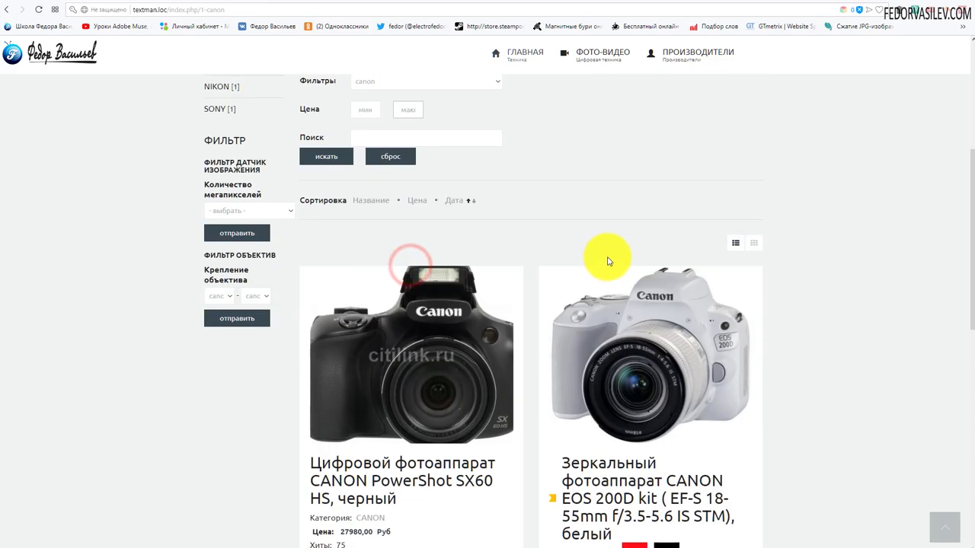
scroll(617, 257, "up", 2)
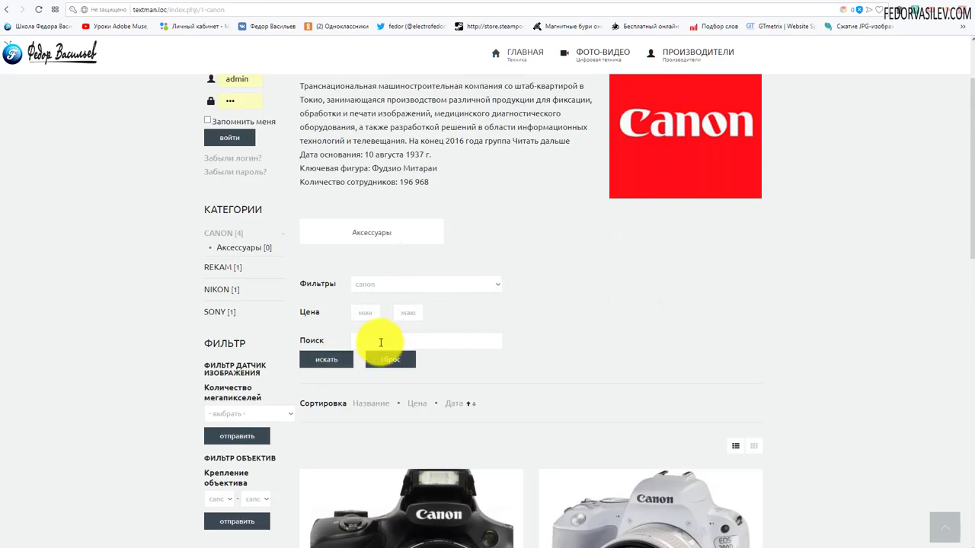
scroll(388, 324, "down", 3)
scroll(261, 218, "up", 2)
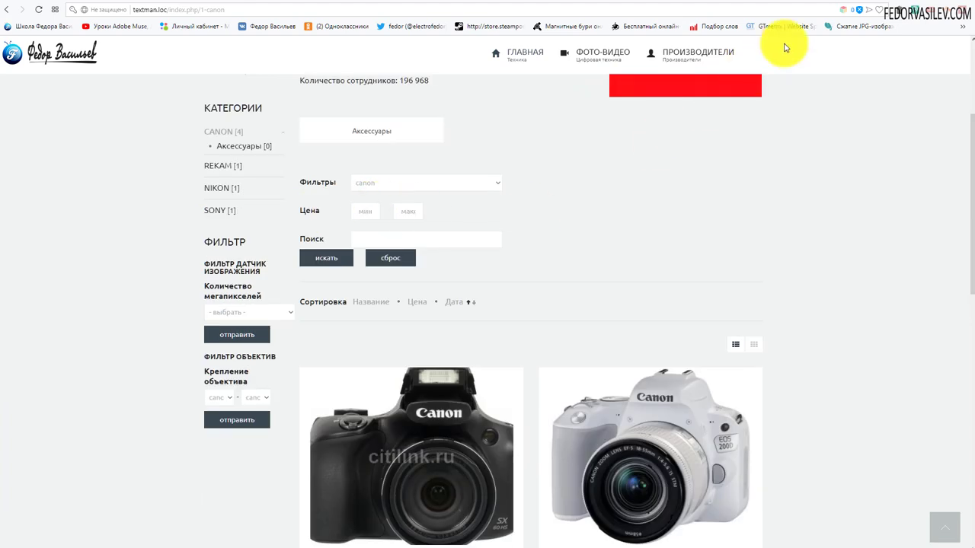
Change the Крепление объектива field's Тип фильтра to a checkbox option in the admin, then save and close the field
left_click(788, 6)
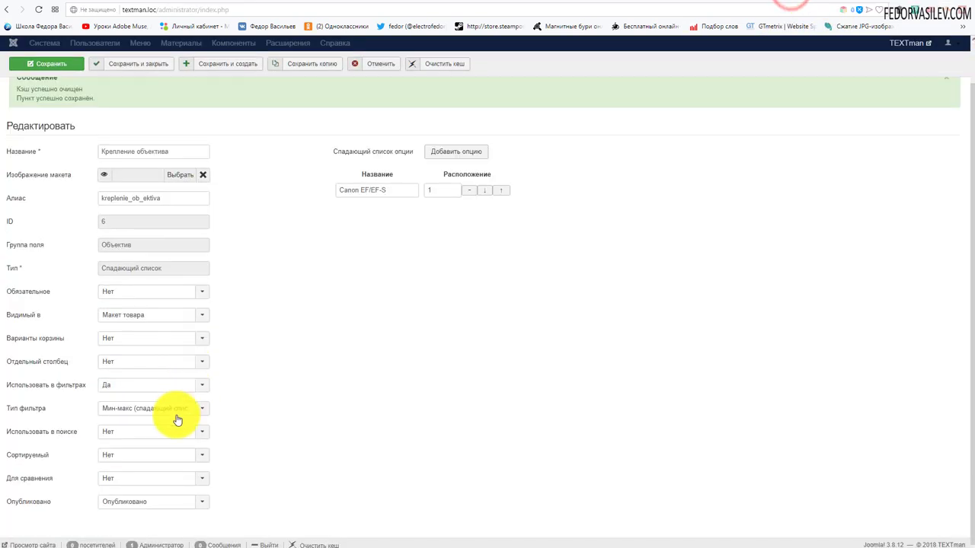
left_click(187, 409)
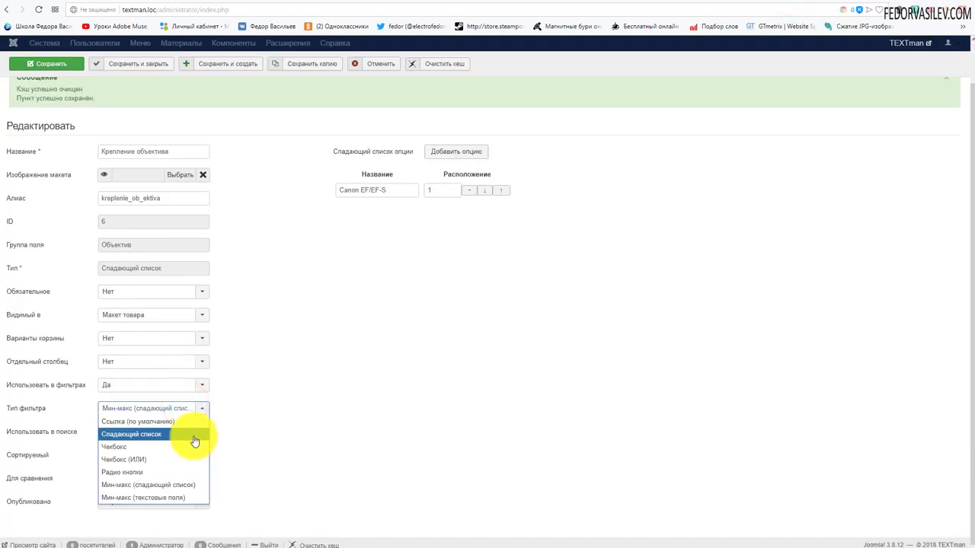
left_click(140, 456)
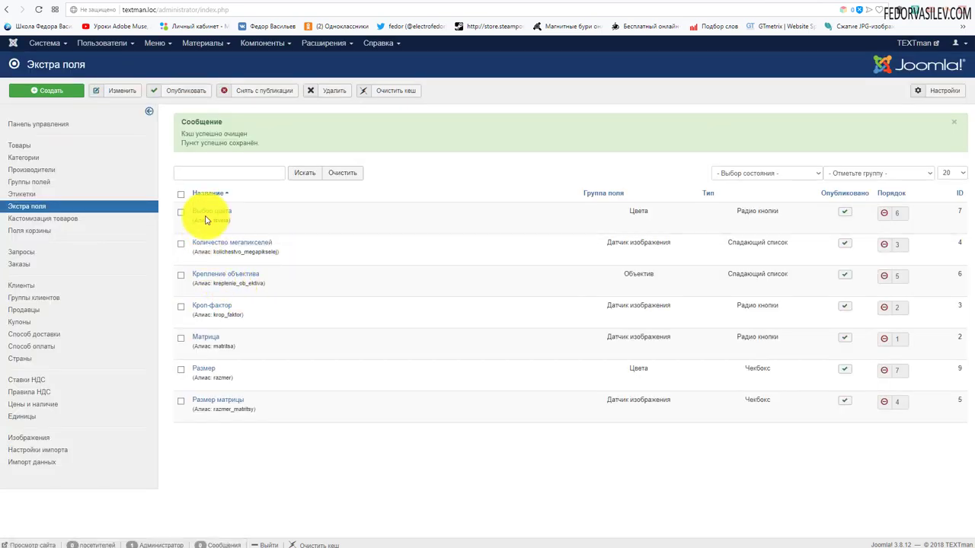
Open the Количество мегапикселей field, change its Тип фильтра to a checkbox option, and save and close it
left_click(199, 245)
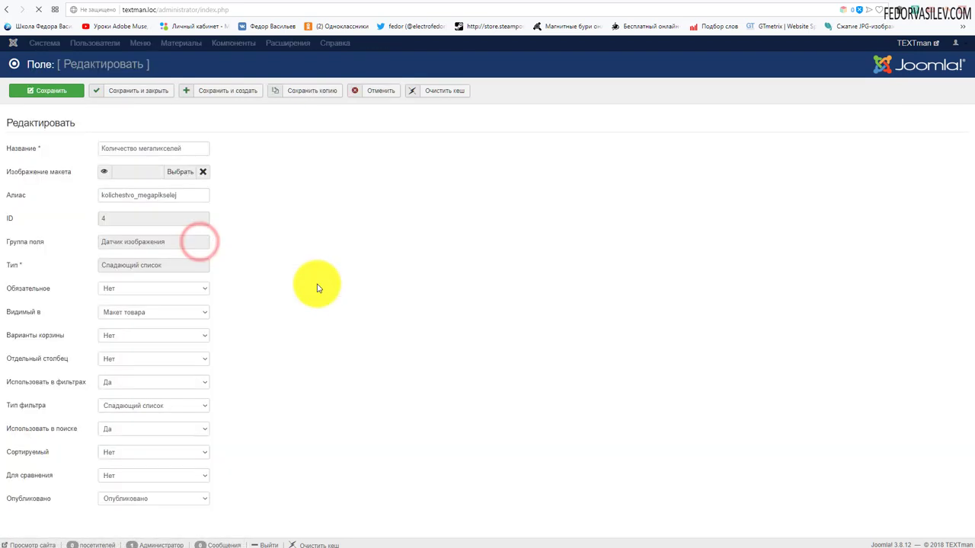
left_click(138, 405)
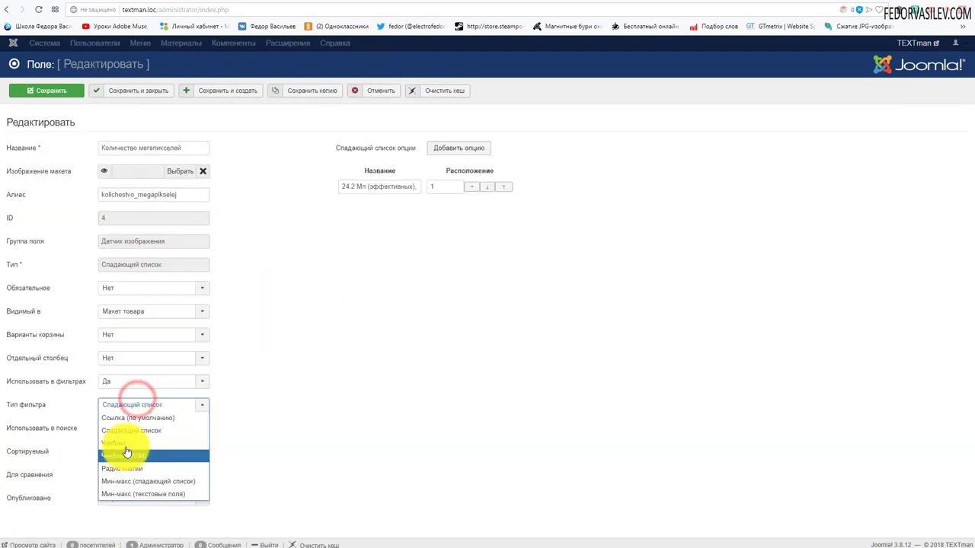
left_click(125, 449)
left_click(131, 90)
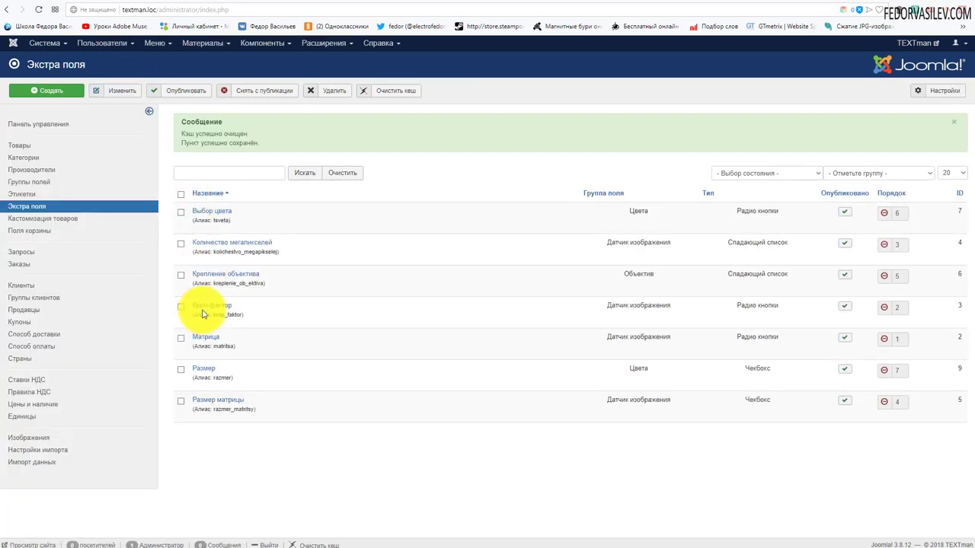
Open the Кроп-фактор field, set Использовать в фильтрах to Да and Тип фильтра to Чекбокс, and save and close it
left_click(204, 309)
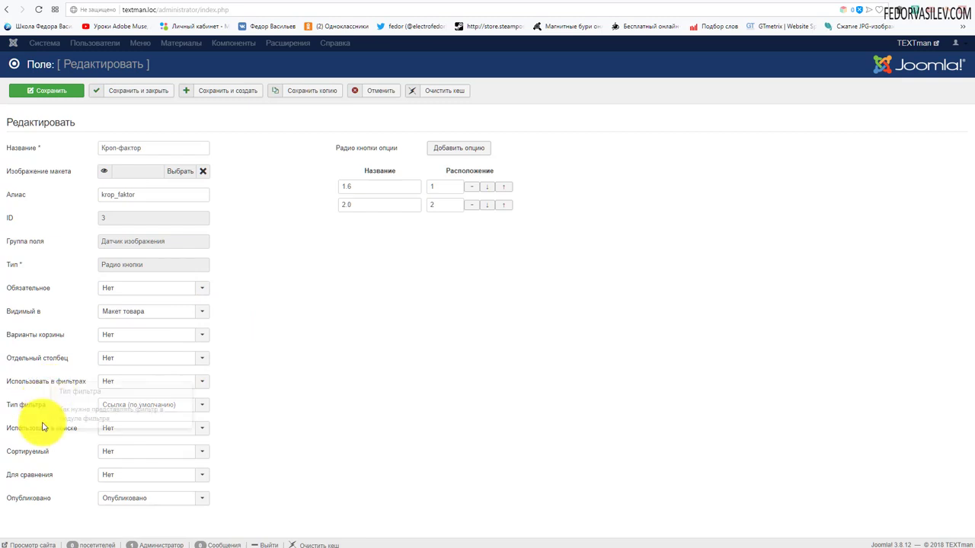
left_click(128, 408)
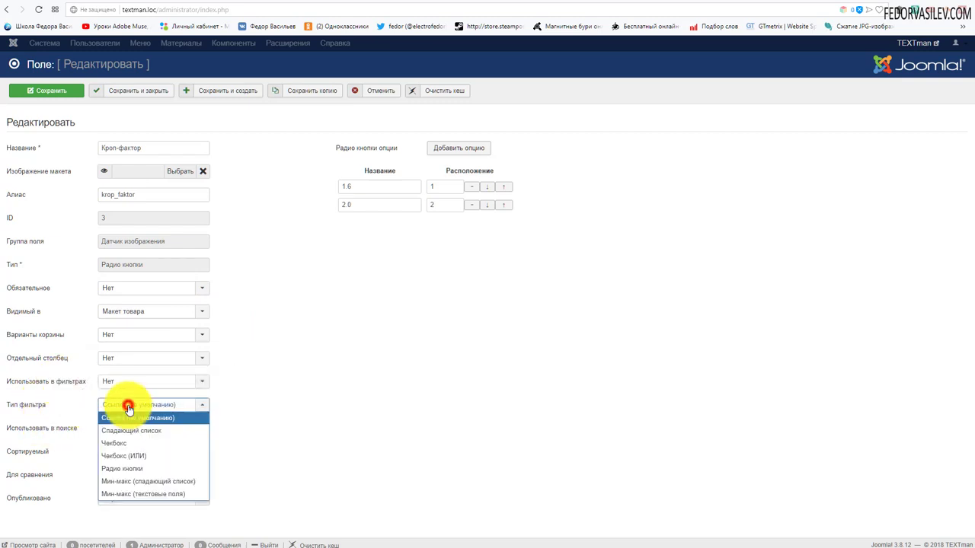
left_click(113, 381)
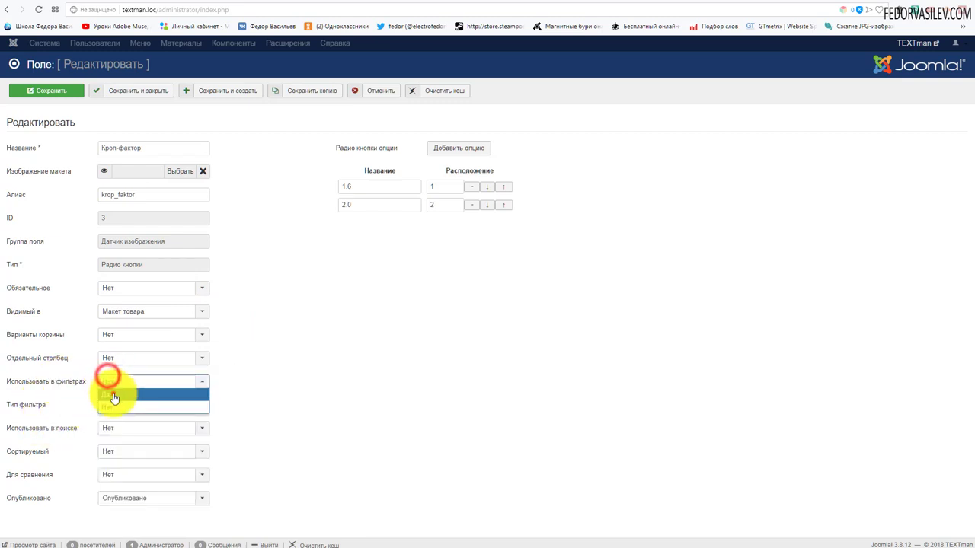
left_click(114, 396)
left_click(128, 406)
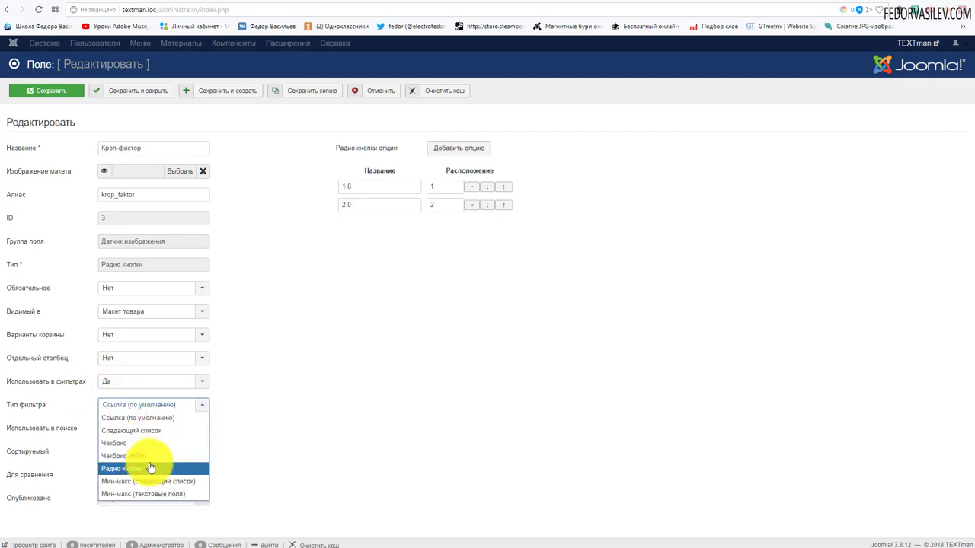
left_click(139, 443)
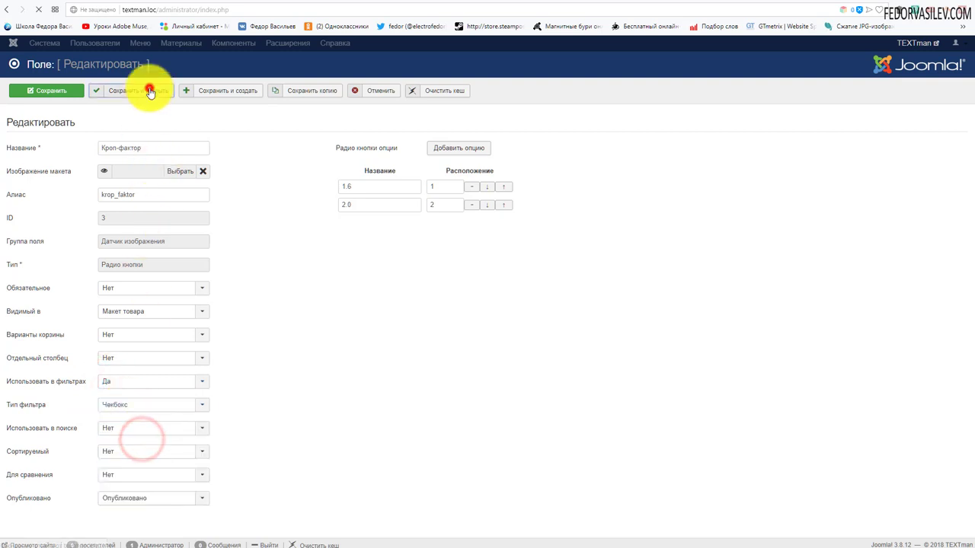
Save and close the Кроп-фактор field, and check the filter module on the public Canon page
left_click(149, 91)
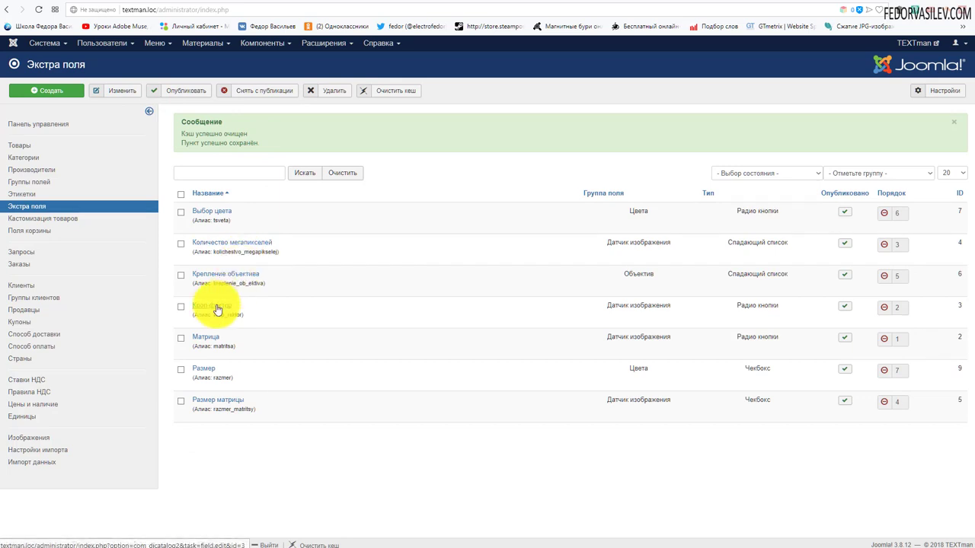
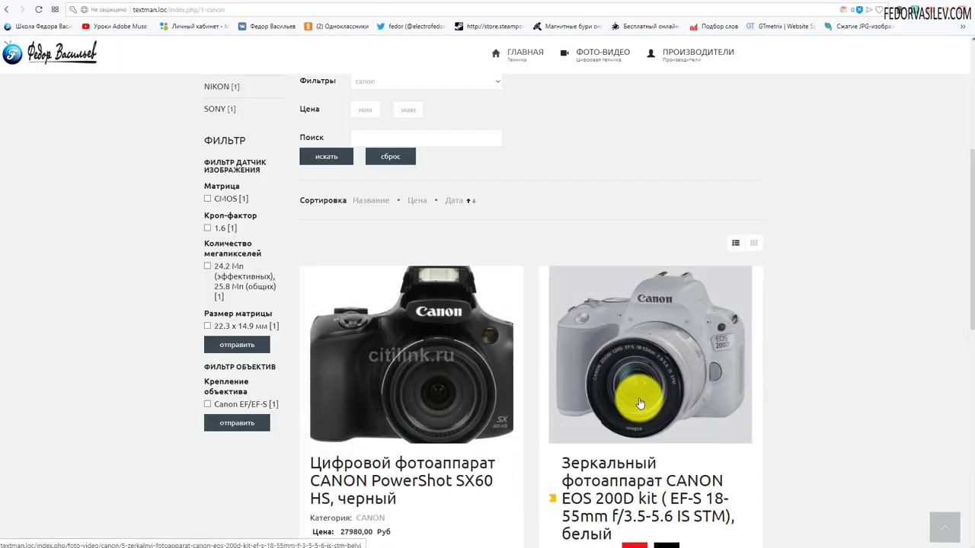
scroll(315, 279, "up", 2)
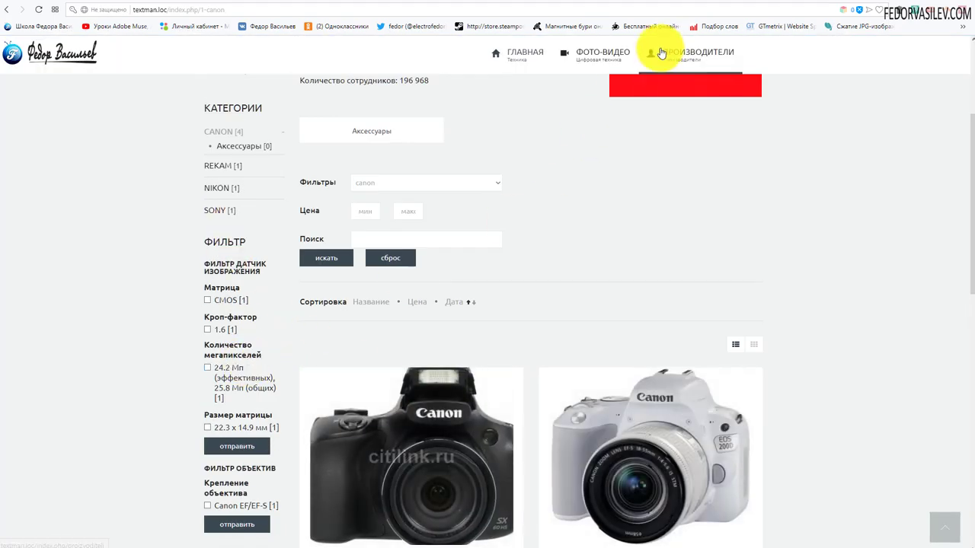
scroll(244, 244, "down", 1)
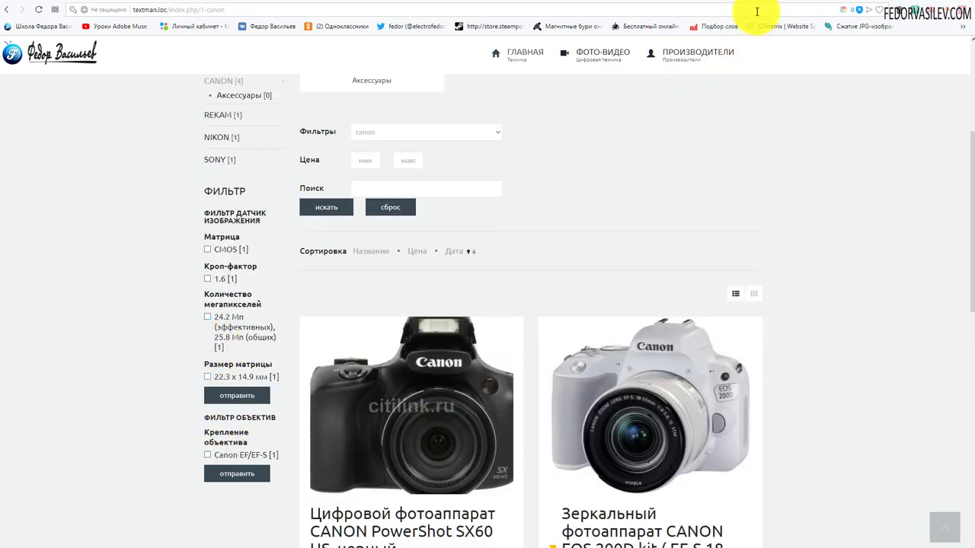
Widen the left-column position by one grid unit in the jm-apartments template style's layout, and save and close the style
left_click(791, 2)
left_click(324, 43)
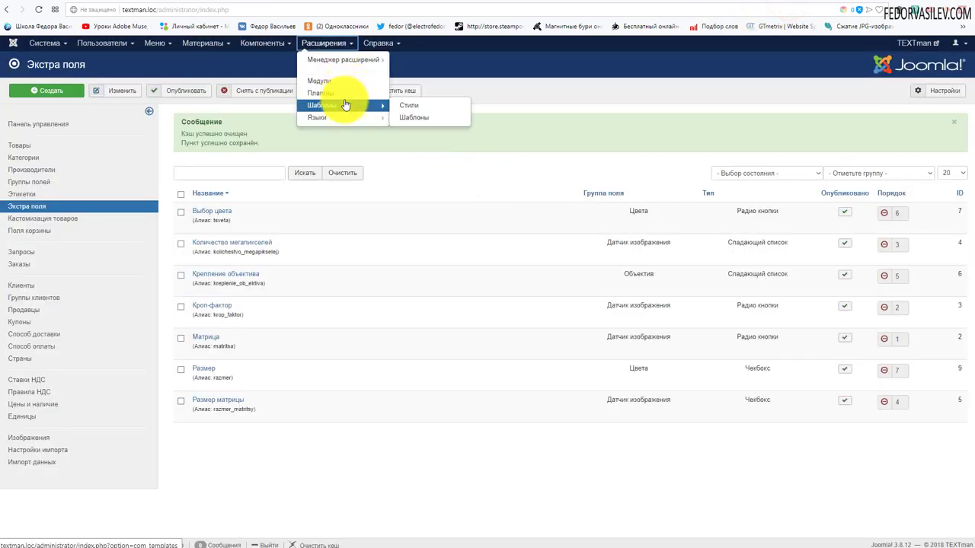
left_click(344, 99)
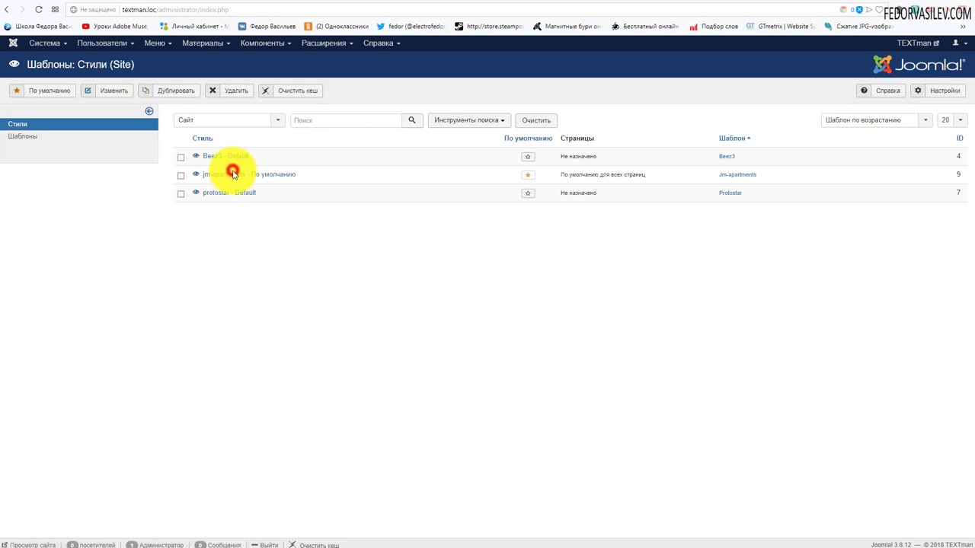
left_click(232, 174)
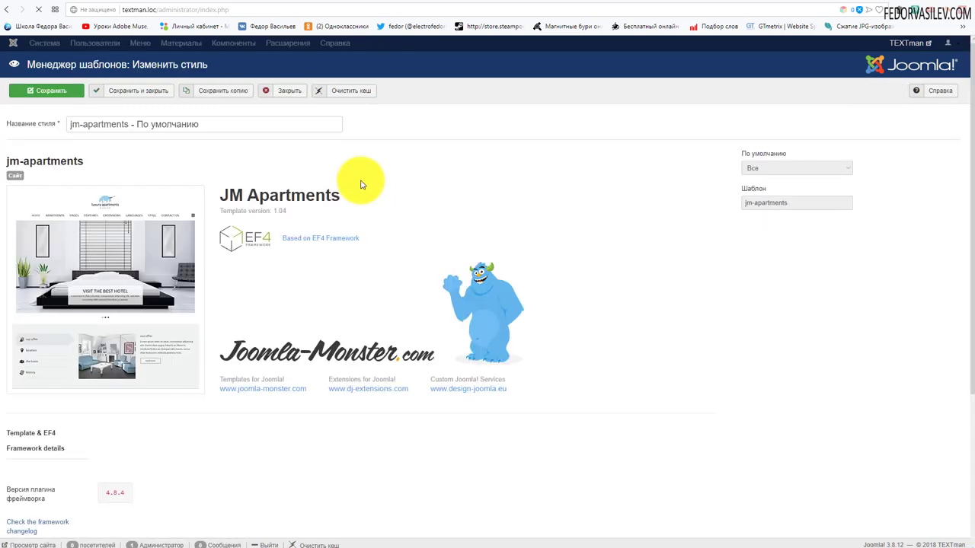
scroll(362, 184, "down", 4)
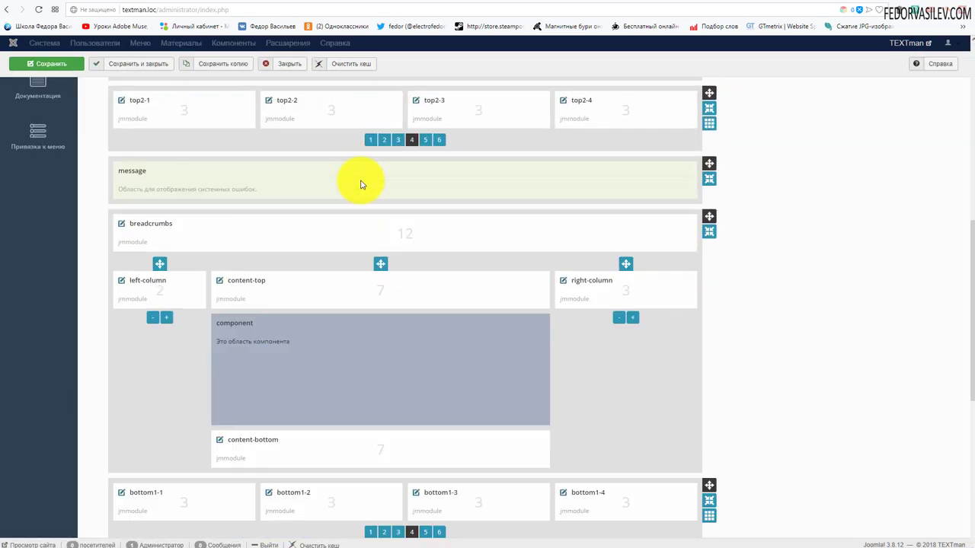
left_click(169, 320)
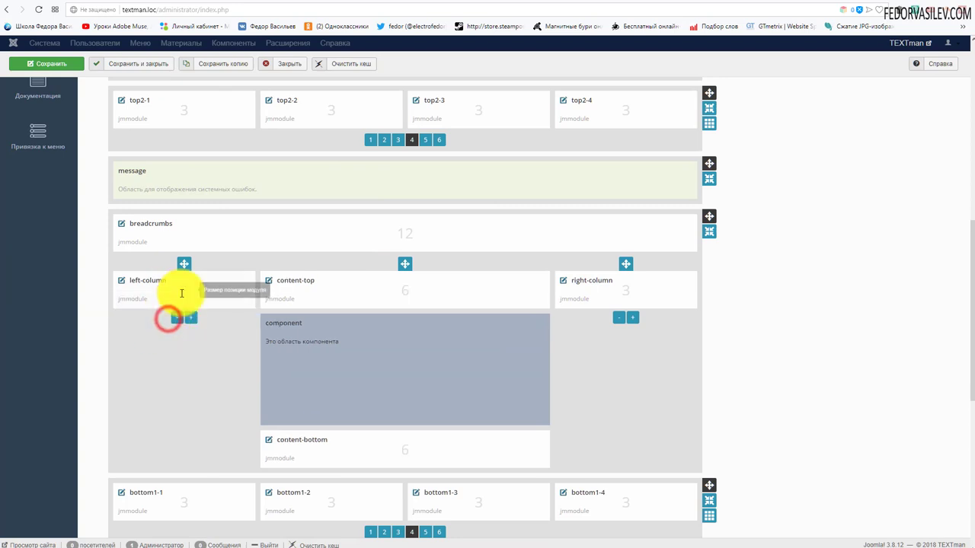
scroll(218, 289, "up", 4)
left_click(147, 64)
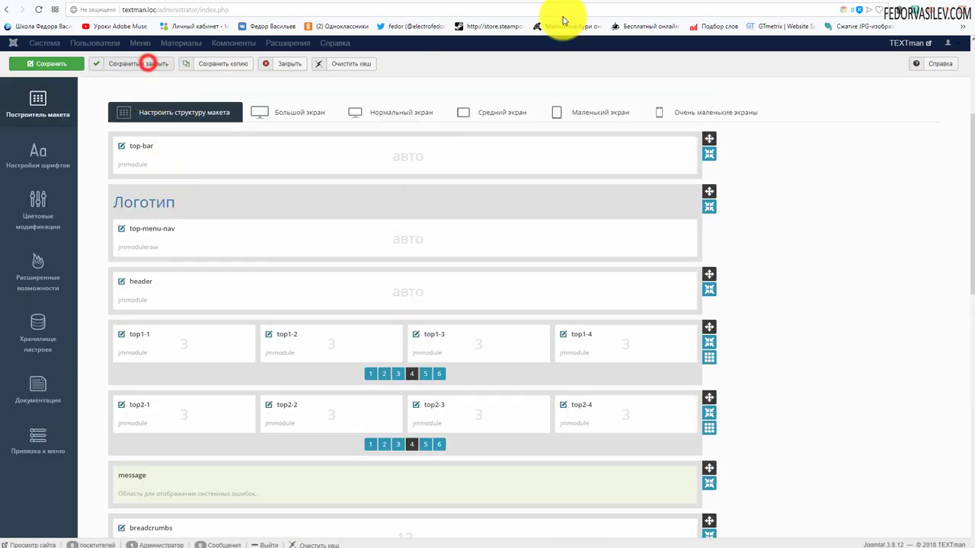
Reload the public Canon page and examine the filter module's width and its Датчик изображения and Объектив filter groups
left_click(817, 2)
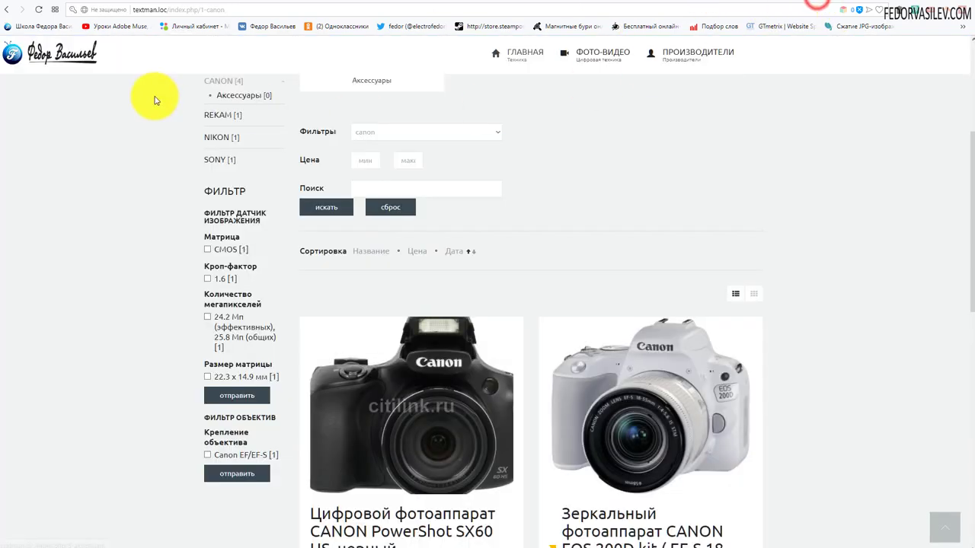
left_click(42, 10)
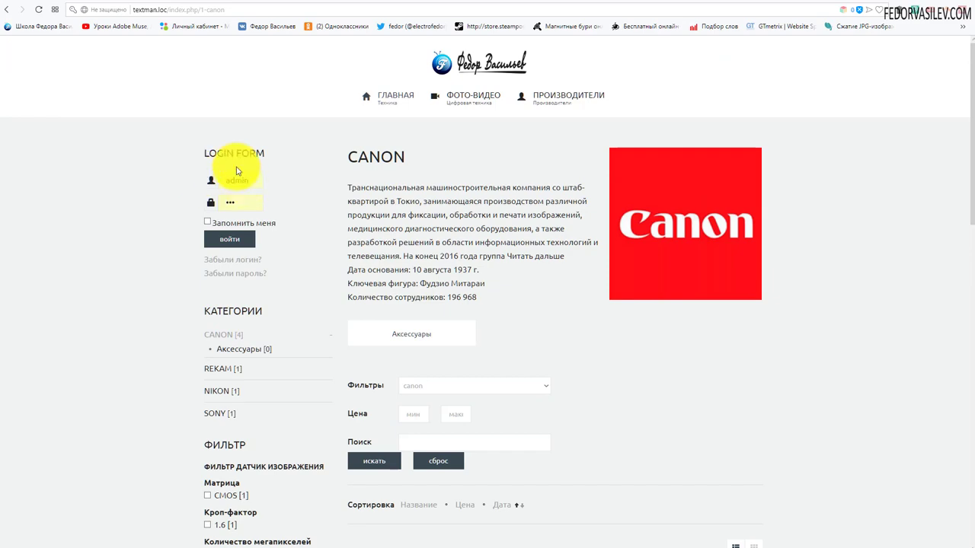
scroll(275, 180, "down", 3)
scroll(275, 180, "down", 3)
scroll(246, 257, "up", 2)
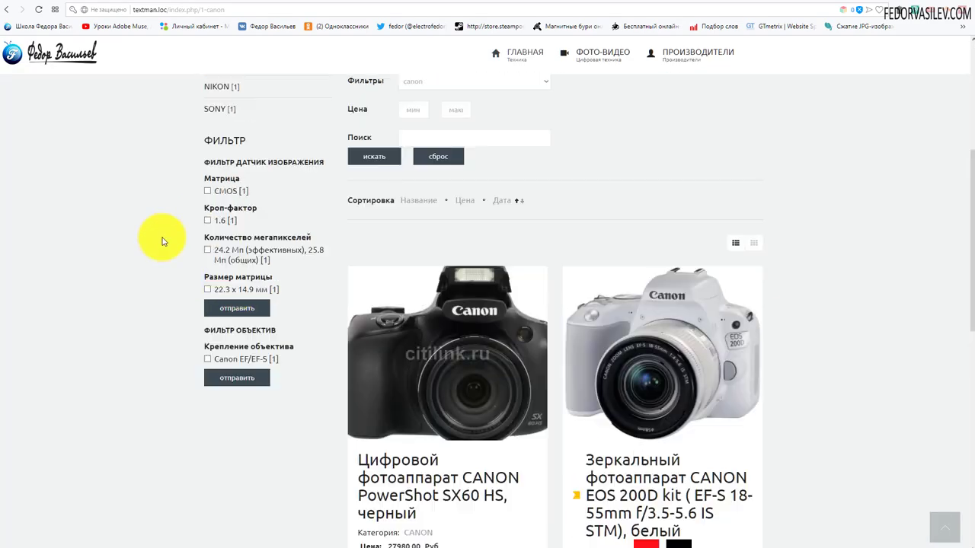
left_click(254, 358)
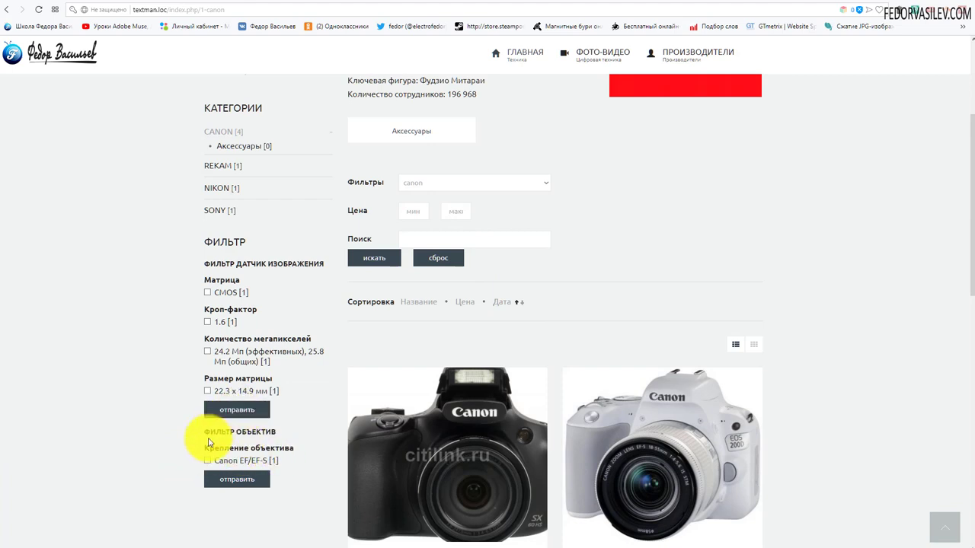
left_click_drag(212, 432, 287, 433)
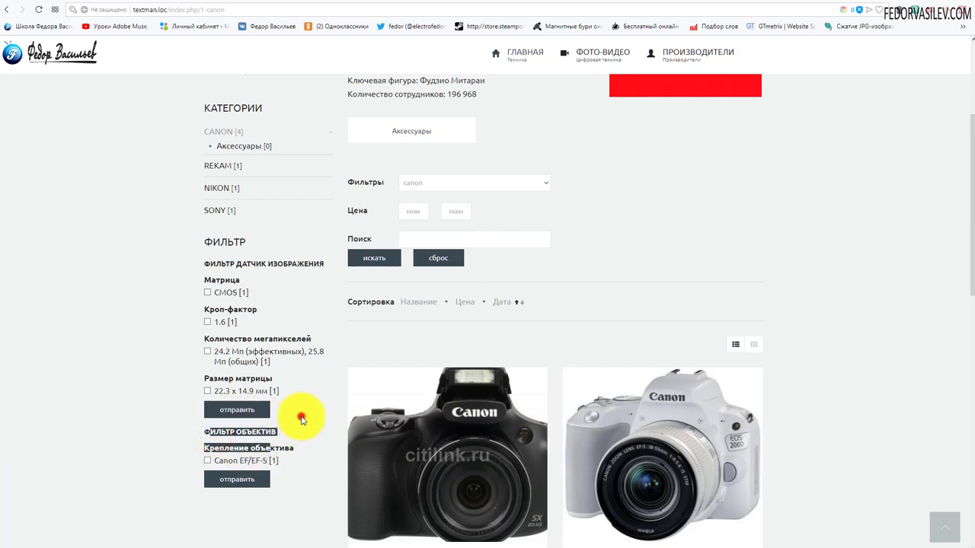
left_click(301, 416)
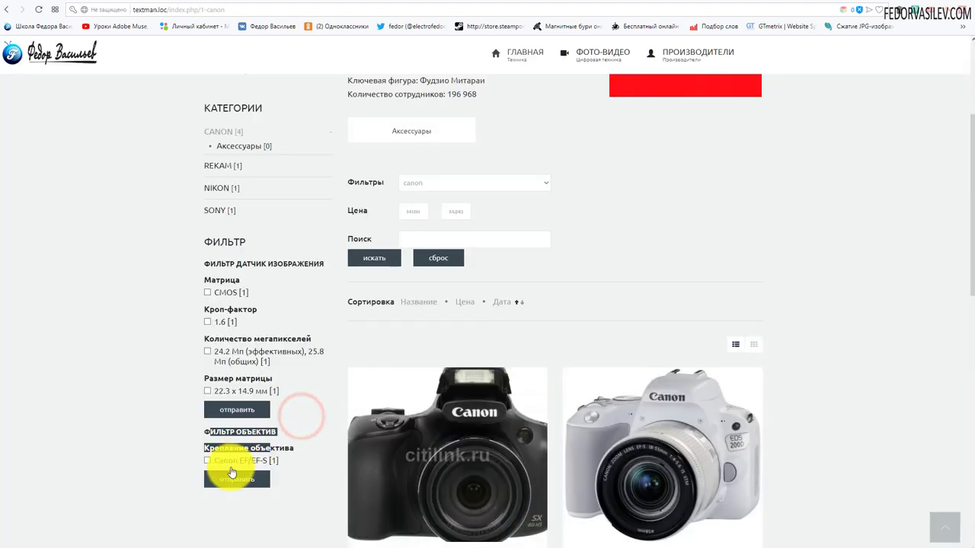
left_click(233, 518)
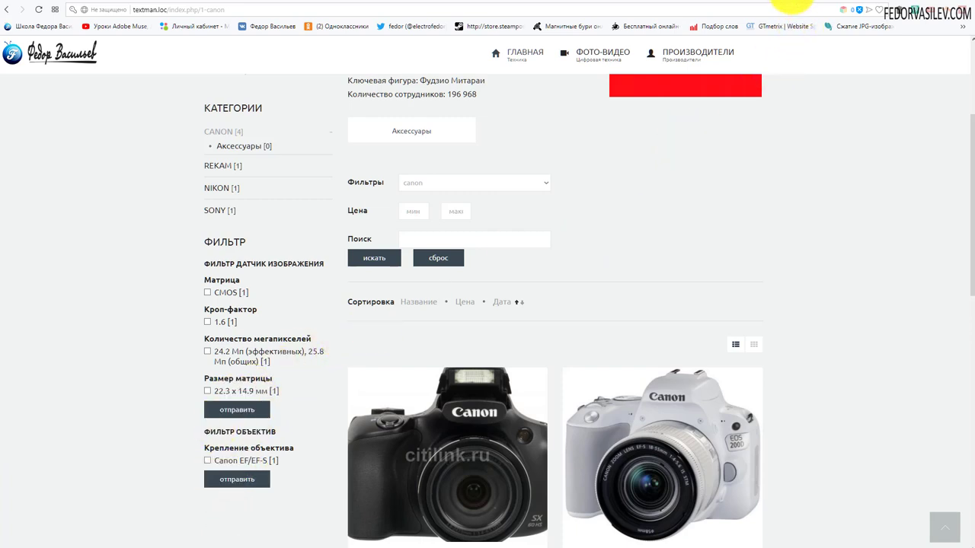
Examine the Группа поля assignments in the admin's Экстра поля list, comparing the fields that belong to Датчик изображения
left_click(792, 3)
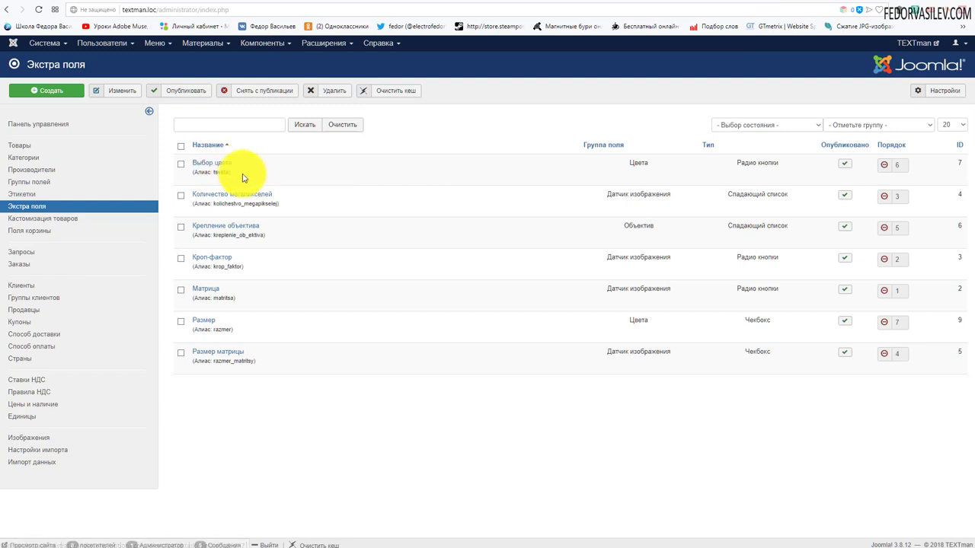
left_click(614, 145)
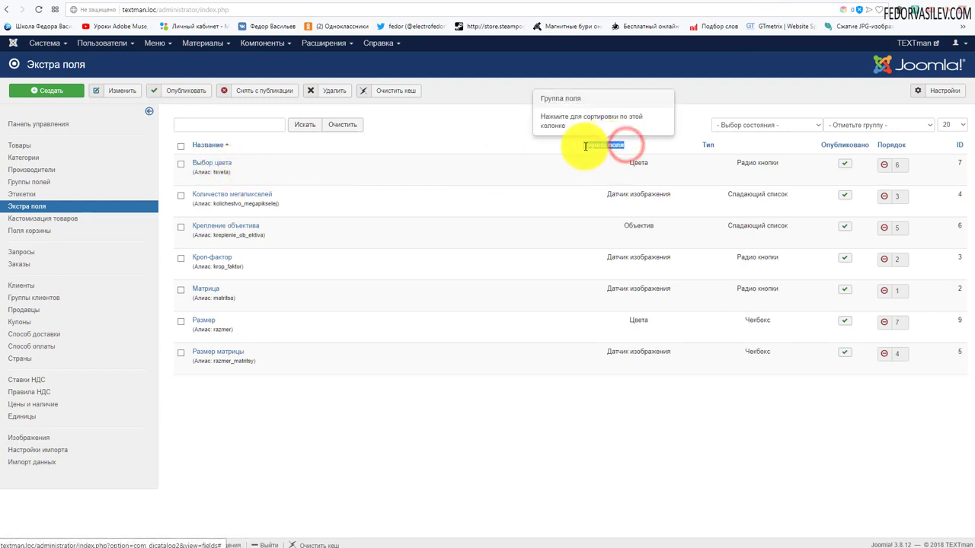
left_click(489, 132)
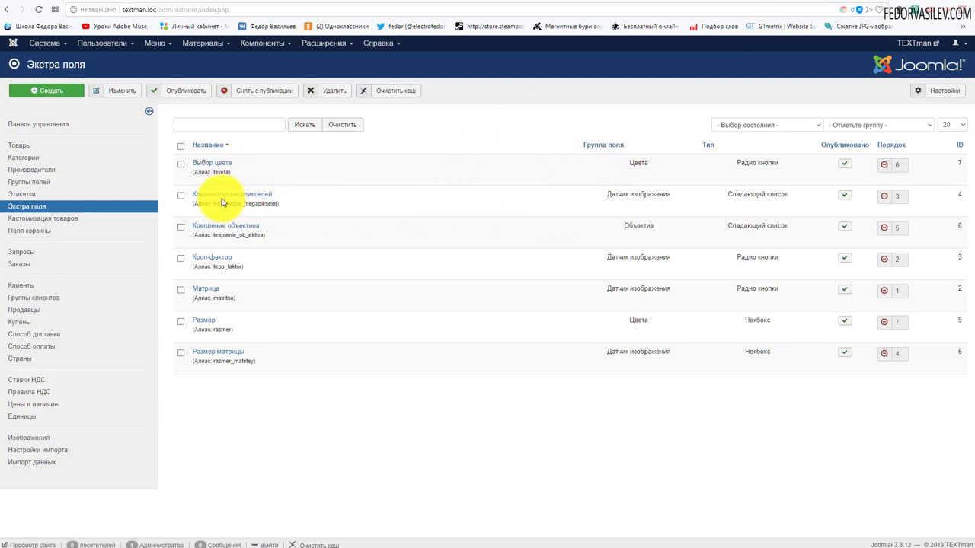
left_click_drag(604, 193, 669, 194)
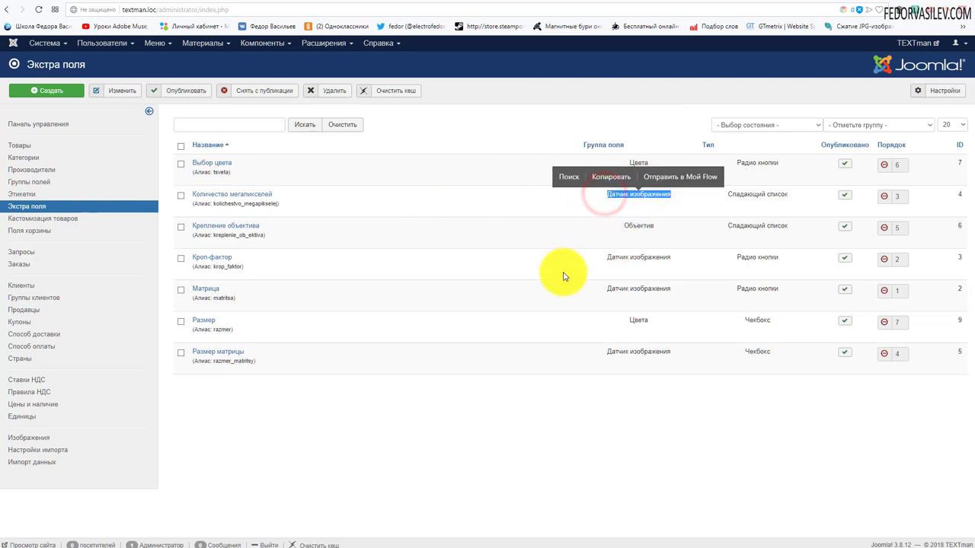
left_click_drag(589, 259, 679, 258)
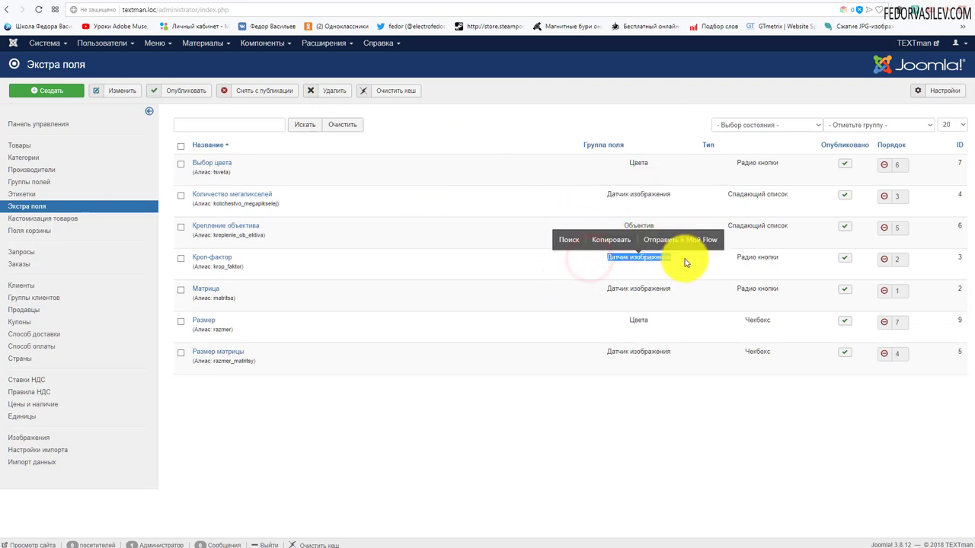
left_click(475, 382)
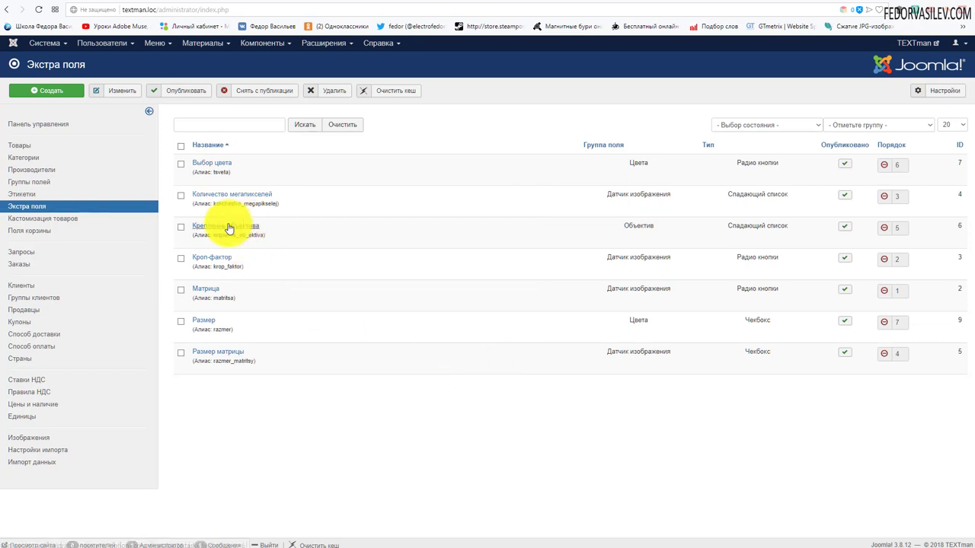
View the Крепление объектива field's group settings, close it without changes, and compare with the Canon page's filter module
left_click_drag(267, 231, 240, 227)
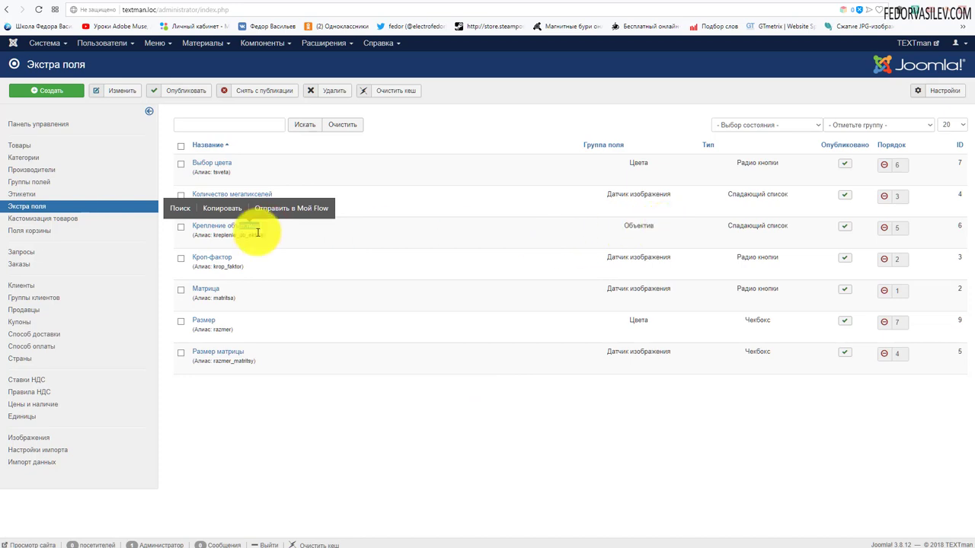
left_click(221, 226)
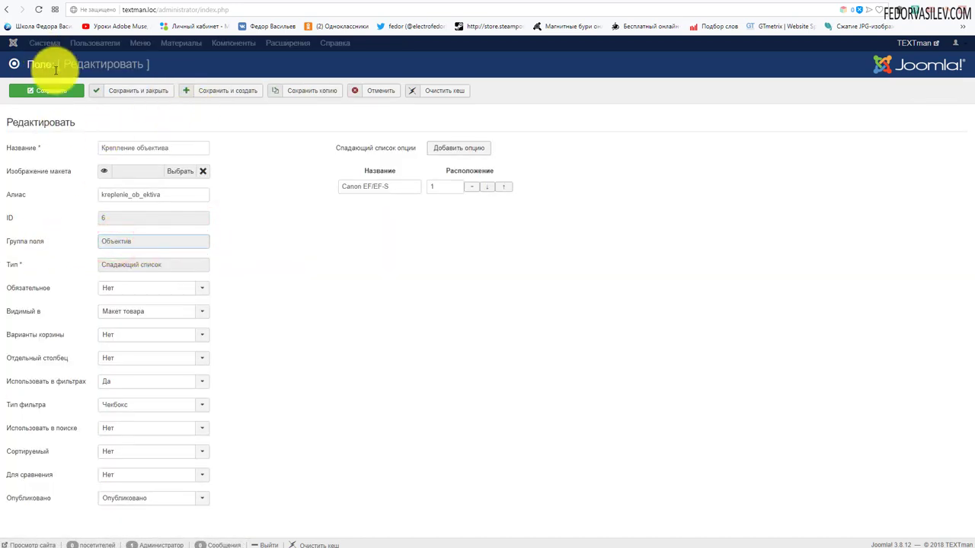
left_click(357, 95)
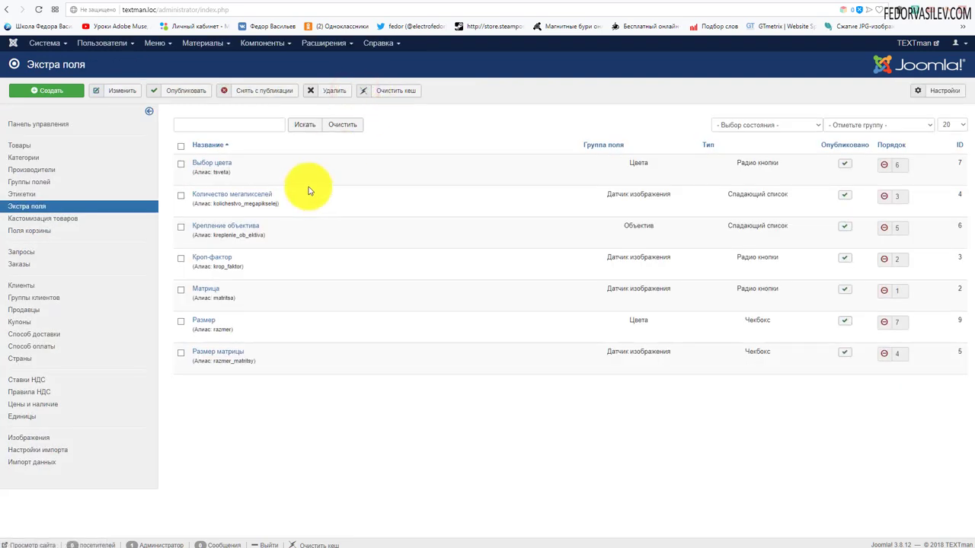
left_click(814, 3)
scroll(352, 234, "down", 1)
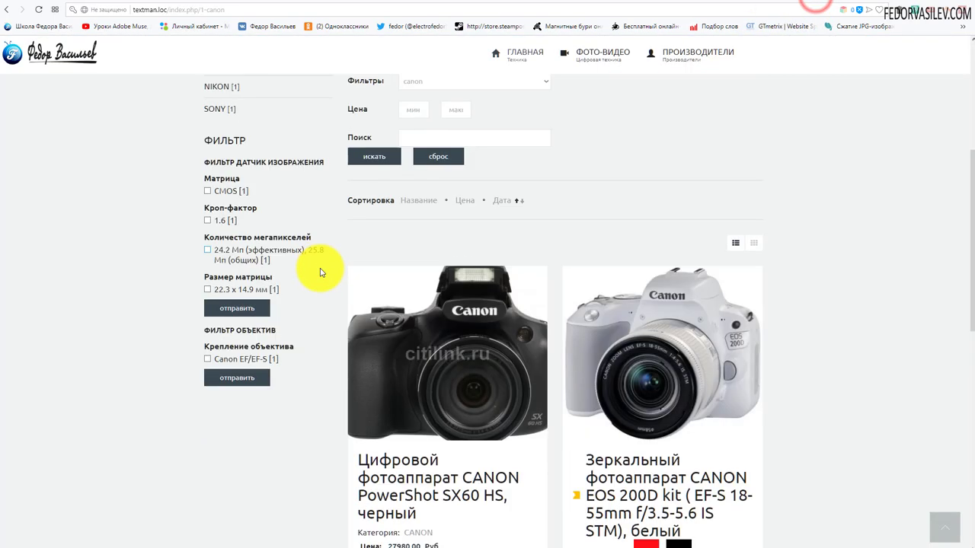
Set Использовать в фильтрах to Нет for the Крепление объектива field in the admin, and save and close it
left_click(782, 5)
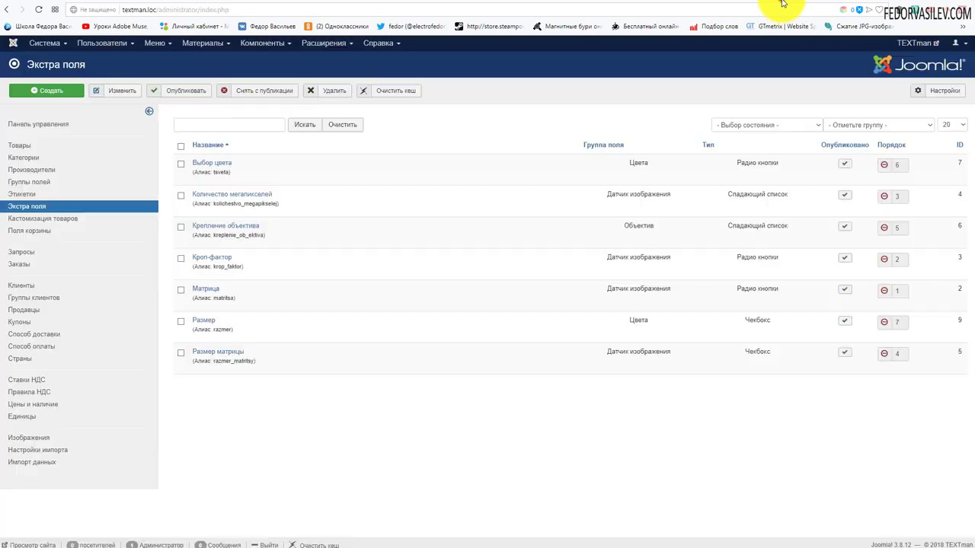
left_click(229, 257)
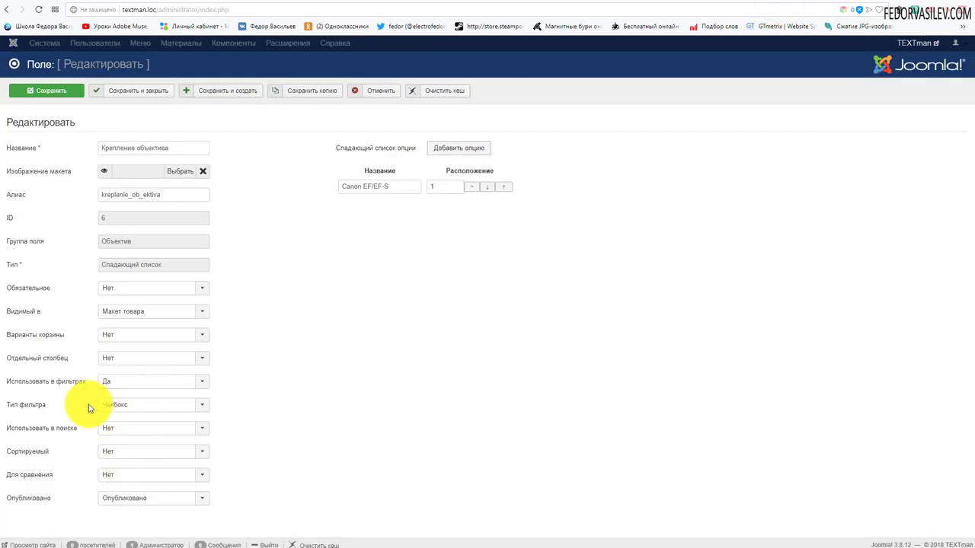
left_click(121, 382)
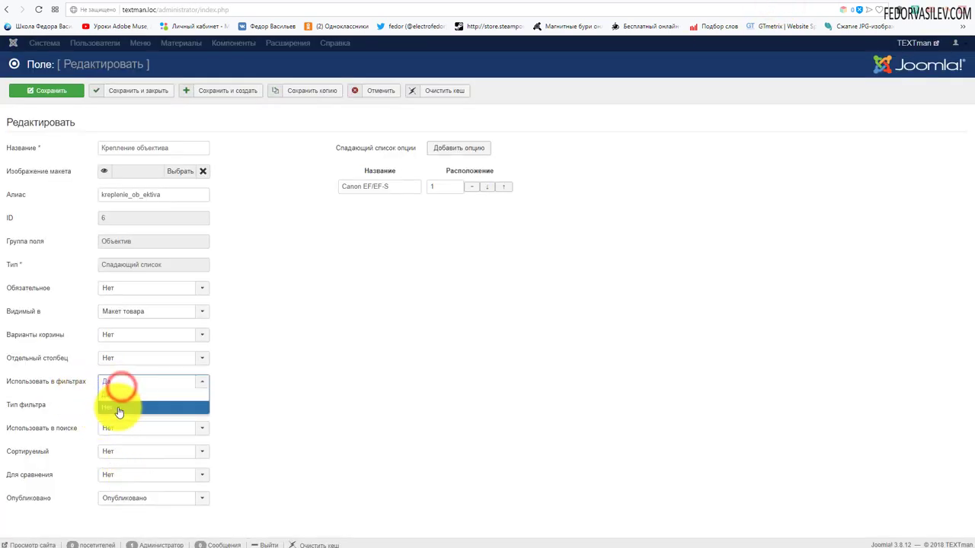
left_click(118, 405)
left_click(139, 93)
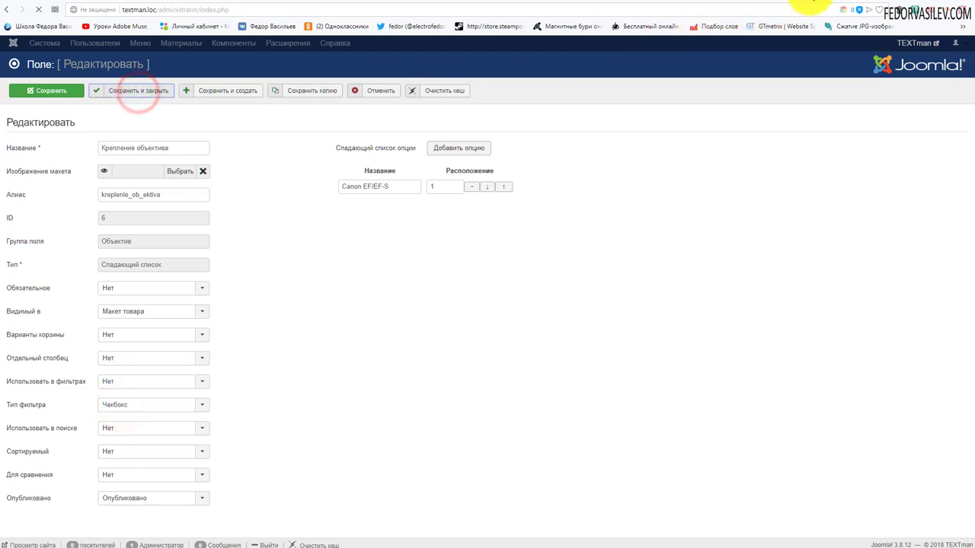
Switch to the public Canon page, inspect the filter module, and filter the products by Матрица CMOS and Кроп-фактор 1.6
left_click(817, 3)
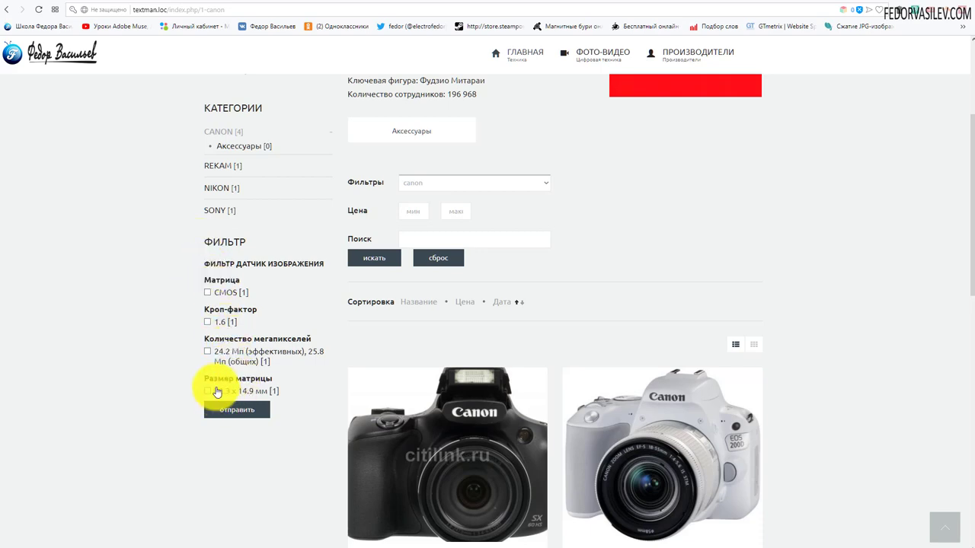
scroll(183, 343, "up", 2)
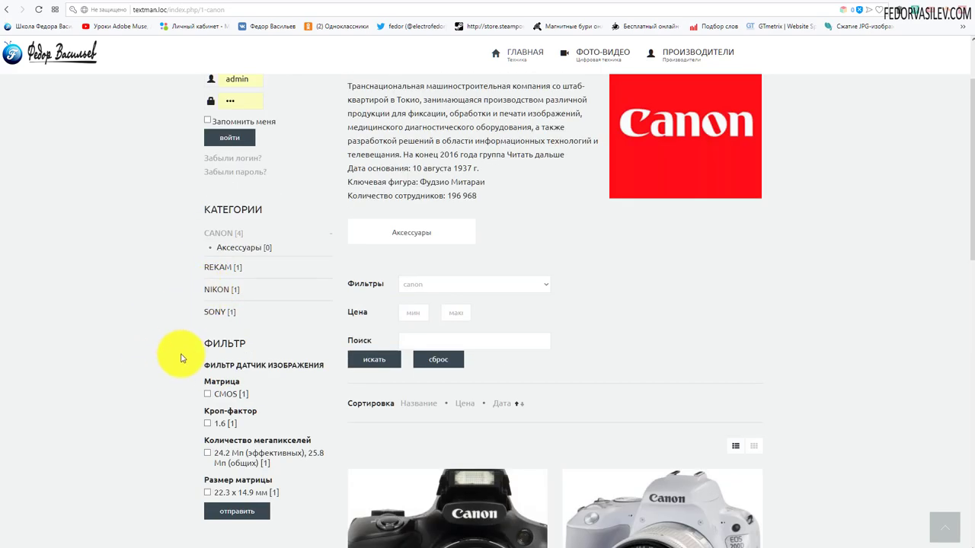
scroll(238, 324, "up", 2)
scroll(297, 256, "down", 6)
scroll(251, 120, "up", 2)
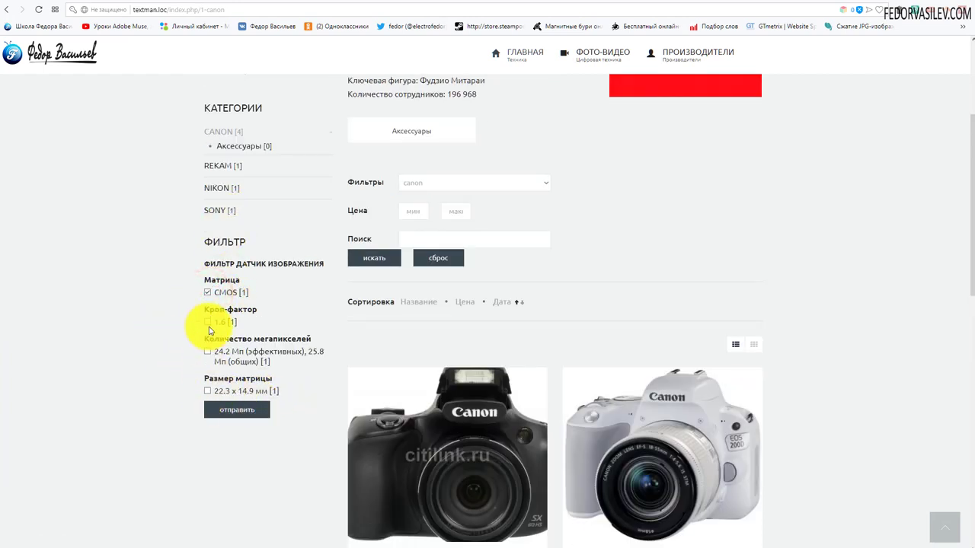
left_click(209, 323)
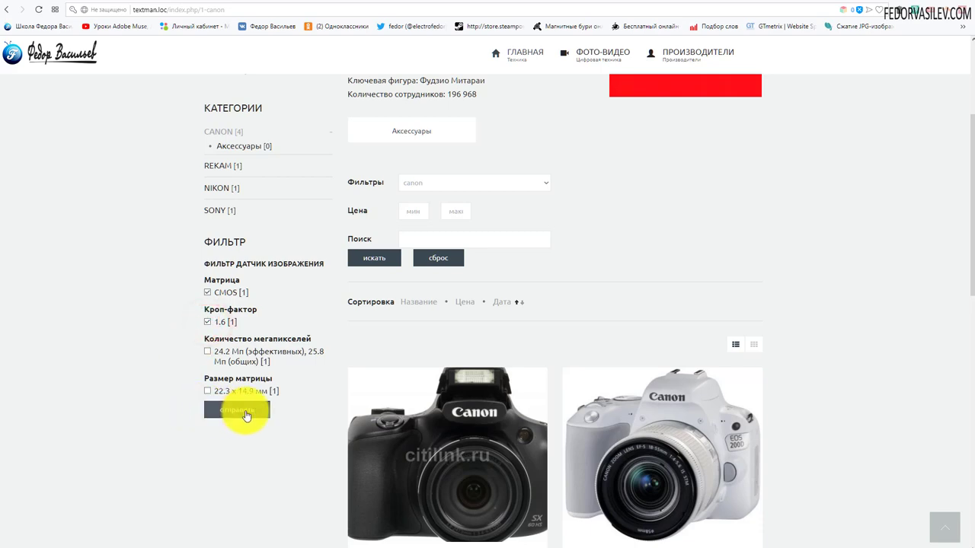
left_click(244, 410)
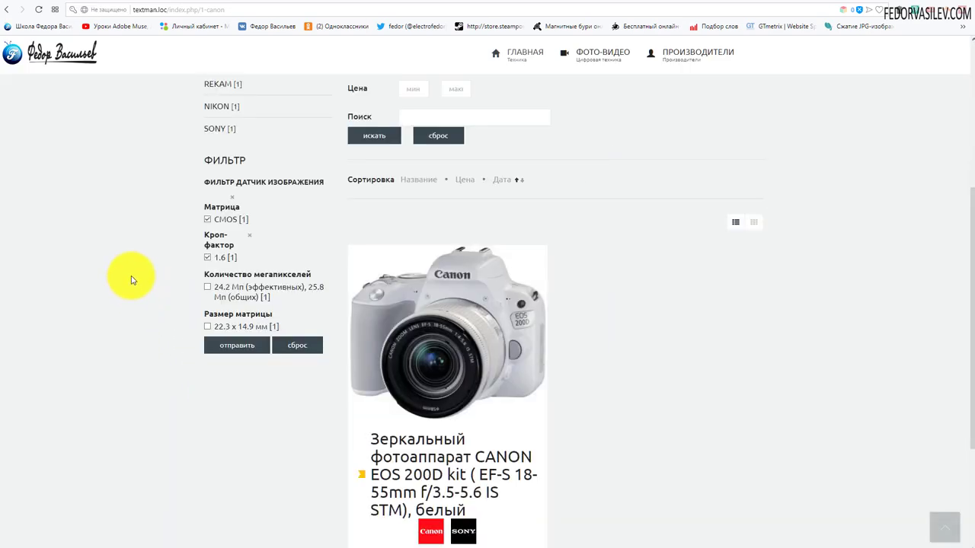
Return to the Joomla admin and open the фильтр module from the site modules list for editing
left_click(786, 4)
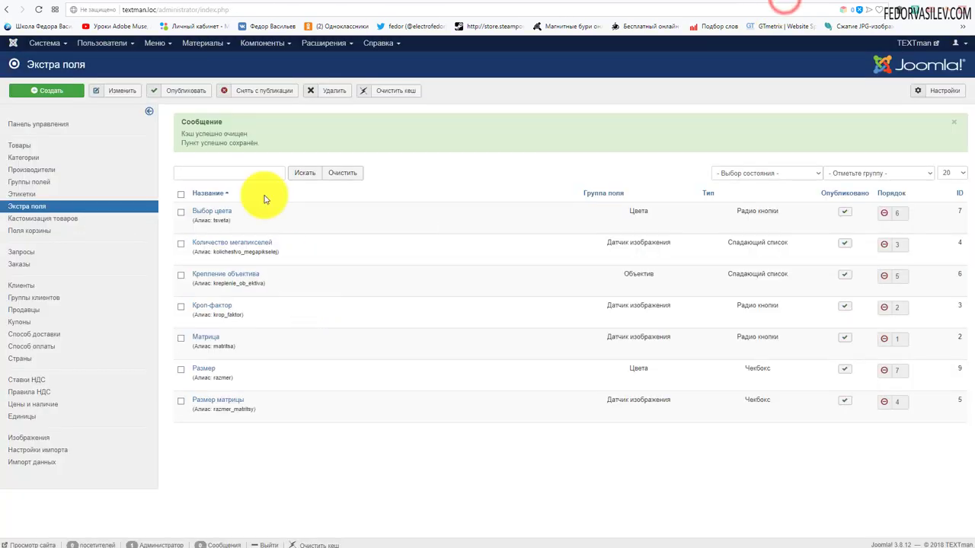
left_click(317, 47)
left_click(325, 81)
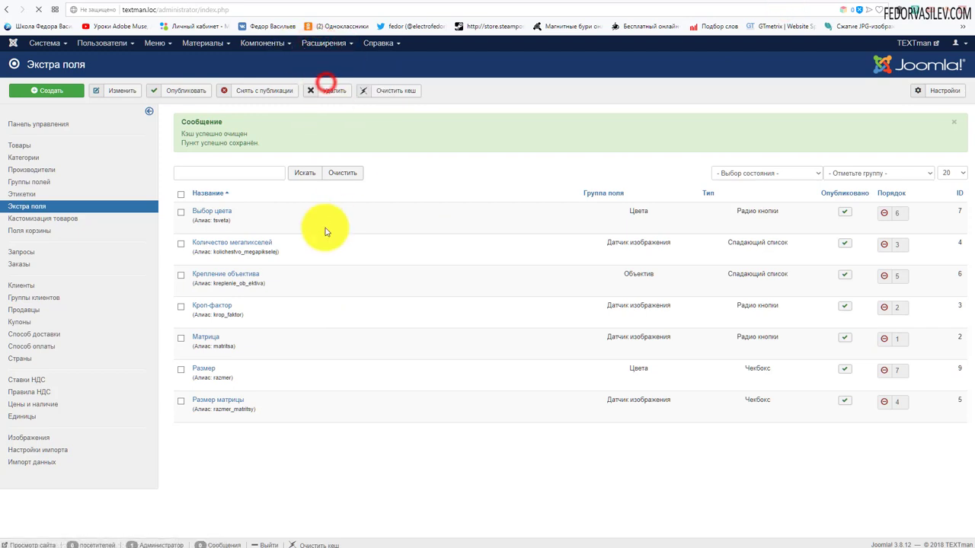
left_click(99, 245)
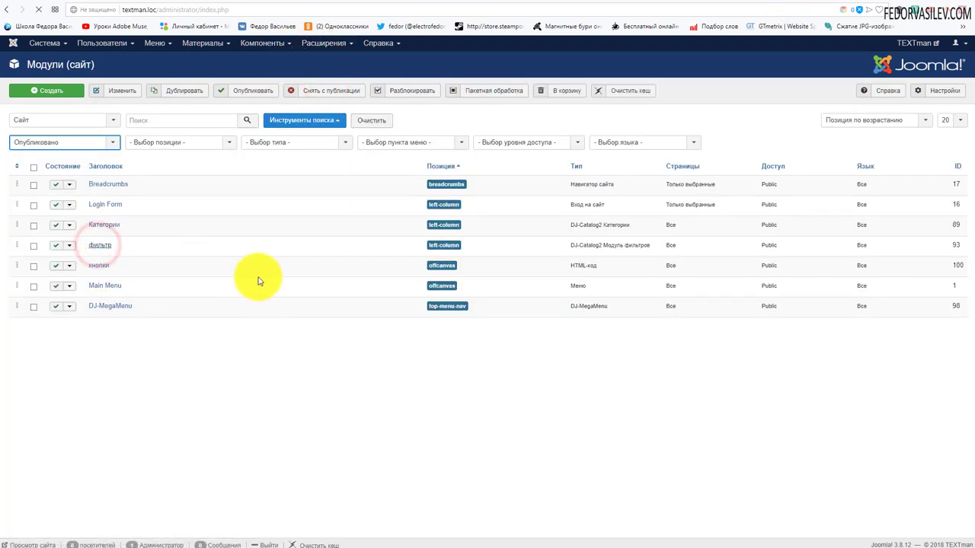
Examine where the filter module appears on the site's public home page, and return to the module's settings
key("ctrl+Tab")
scroll(261, 247, "down", 2)
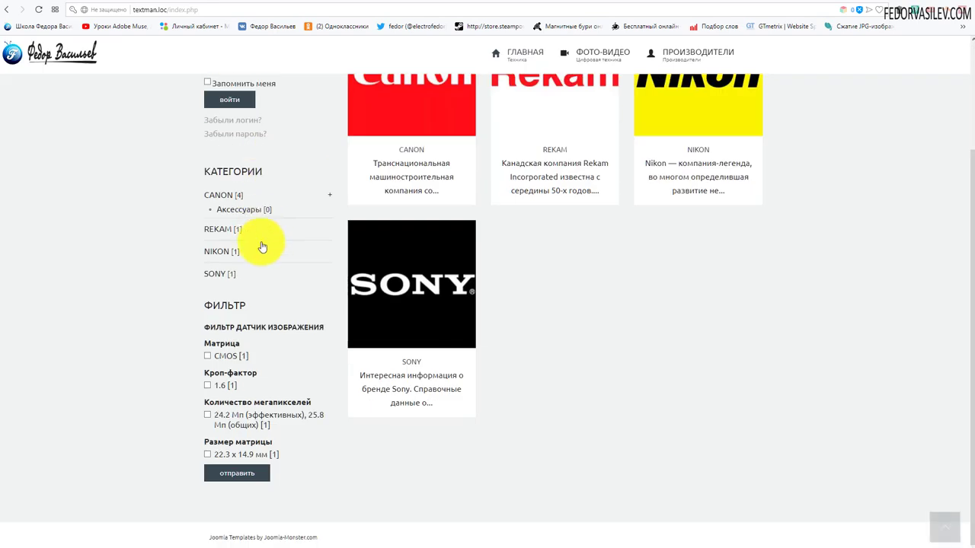
scroll(239, 413, "up", 2)
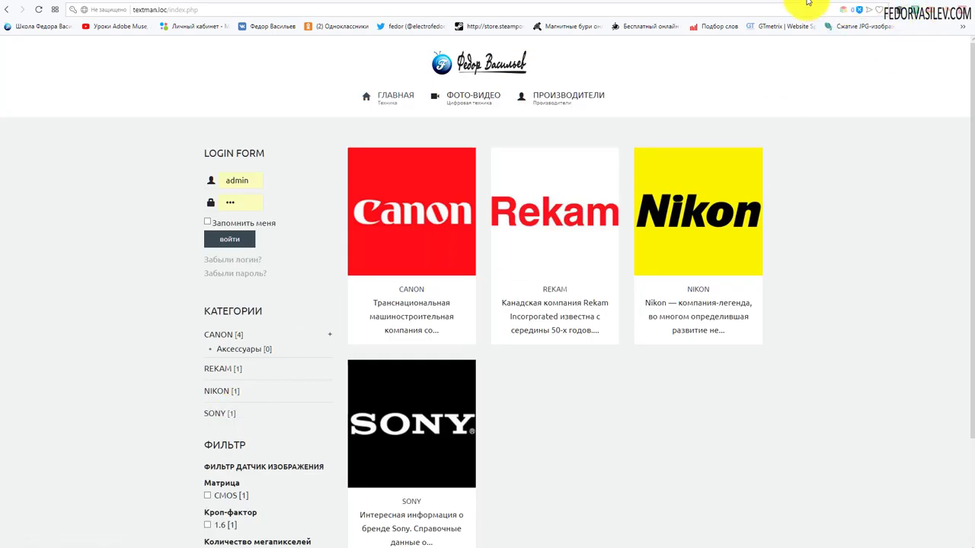
key("ctrl+Tab")
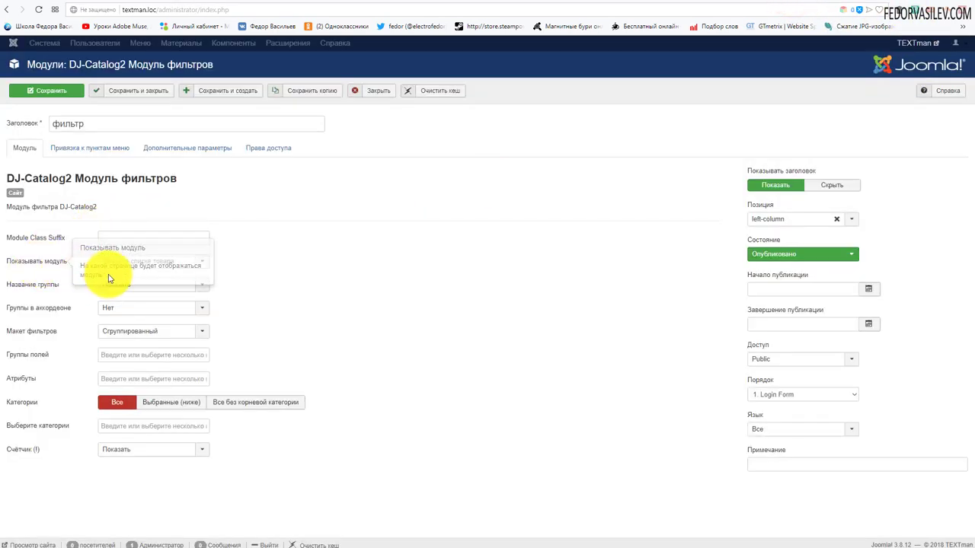
Review the Показывать модуль options without changing the selection, and view the фильтр module's menu item assignment
left_click(131, 263)
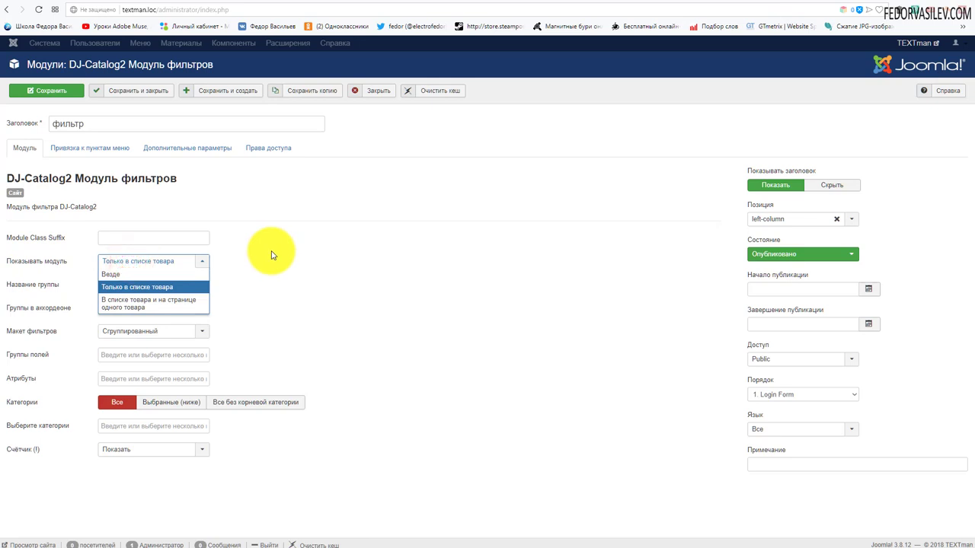
left_click(272, 253)
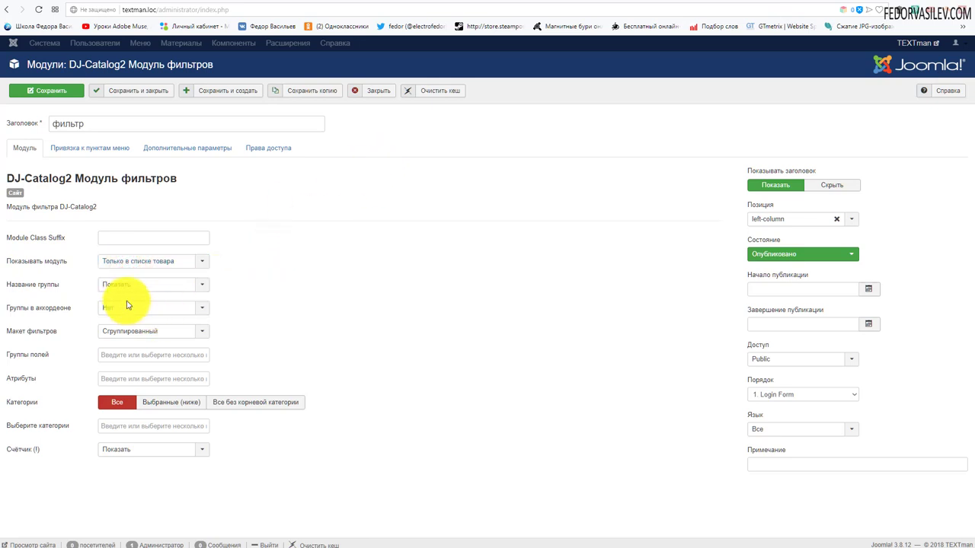
left_click(109, 149)
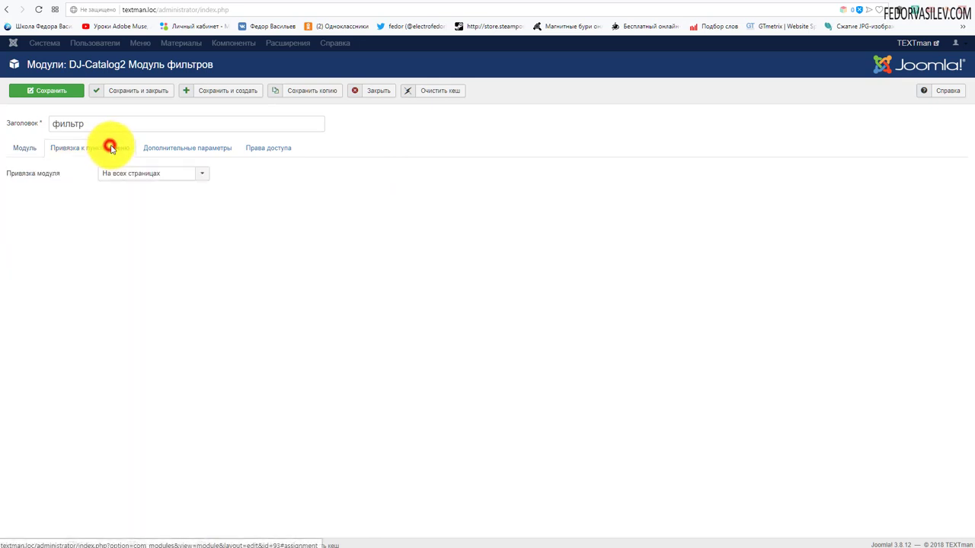
Bind the filter module to "Только на указанных страницах", exclude Главная and Производители, and save the module
left_click(137, 176)
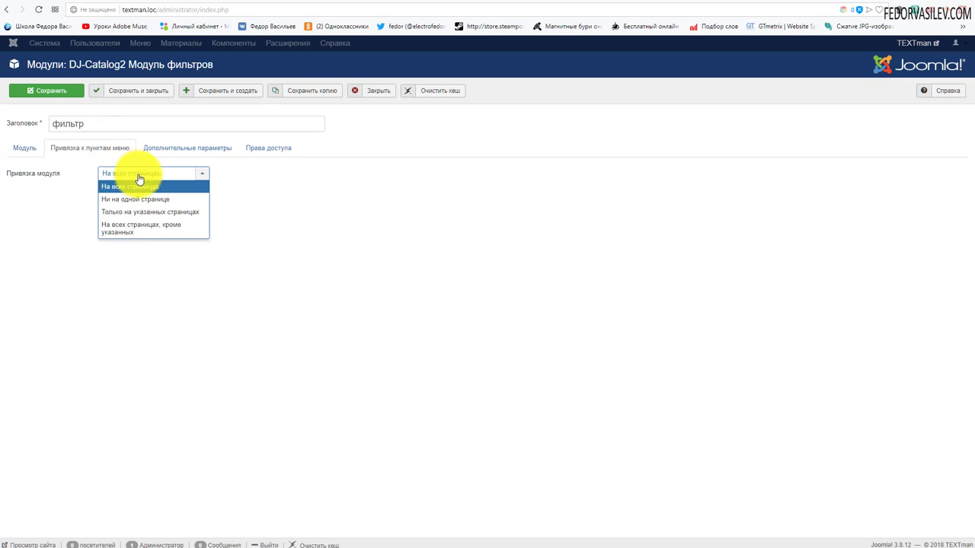
left_click(145, 212)
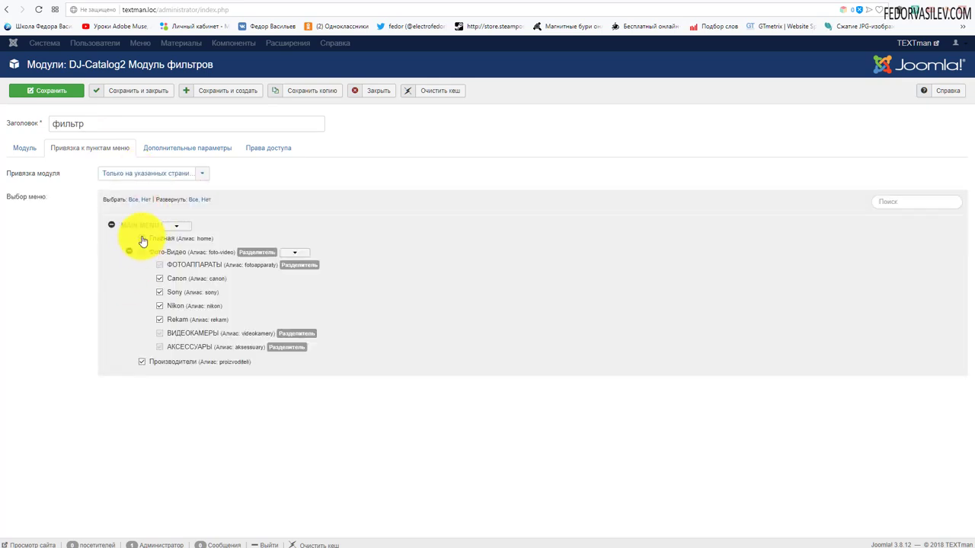
left_click(141, 239)
left_click(141, 361)
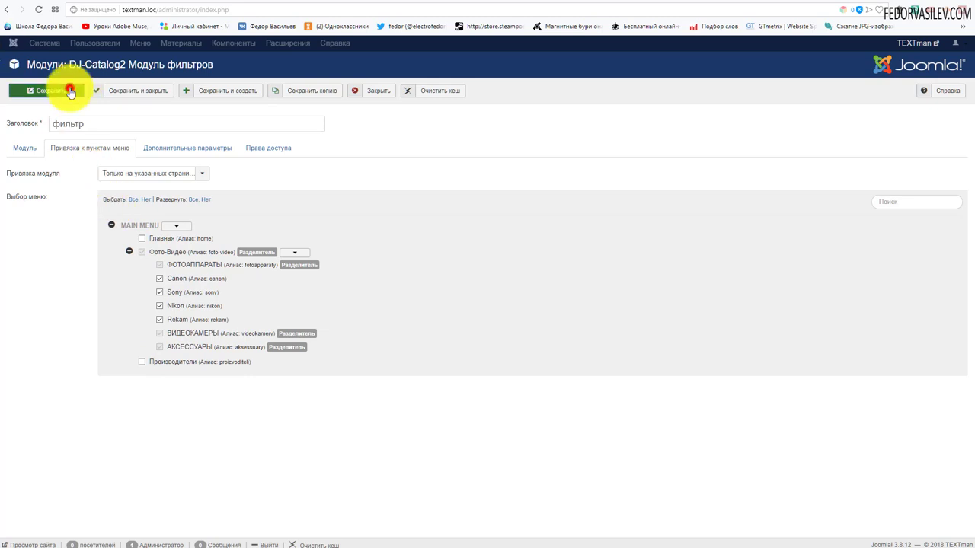
Switch to the site, load the Главная page and check its side column for the filter module
left_click(816, 5)
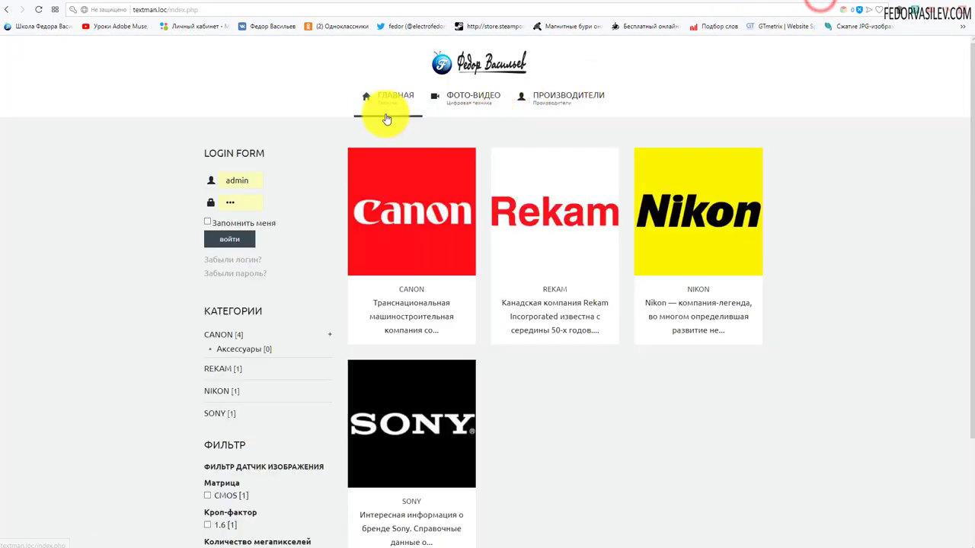
left_click(390, 100)
scroll(266, 140, "down", 1)
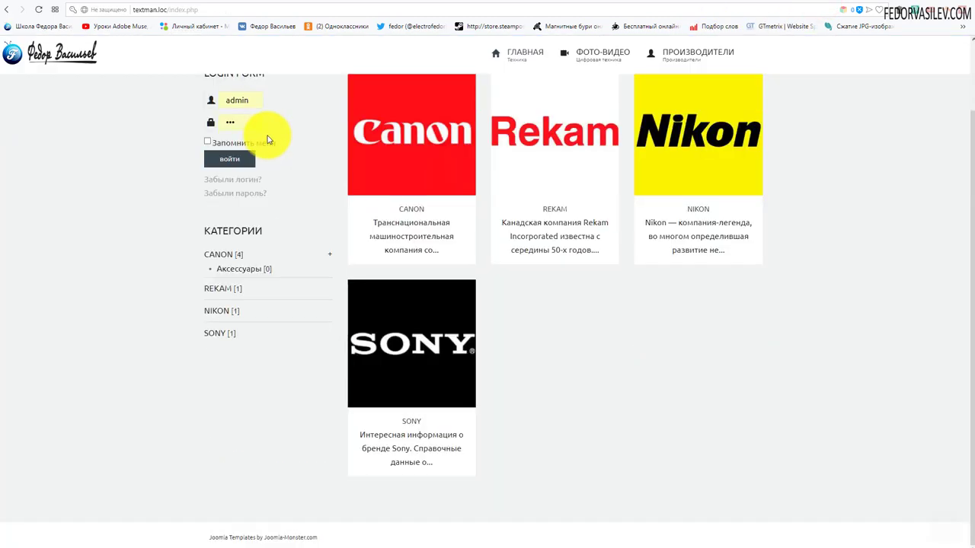
scroll(246, 359, "up", 1)
Open the Canon category under Фото-Видео and examine its filter block alongside the product list
mouse_move(465, 123)
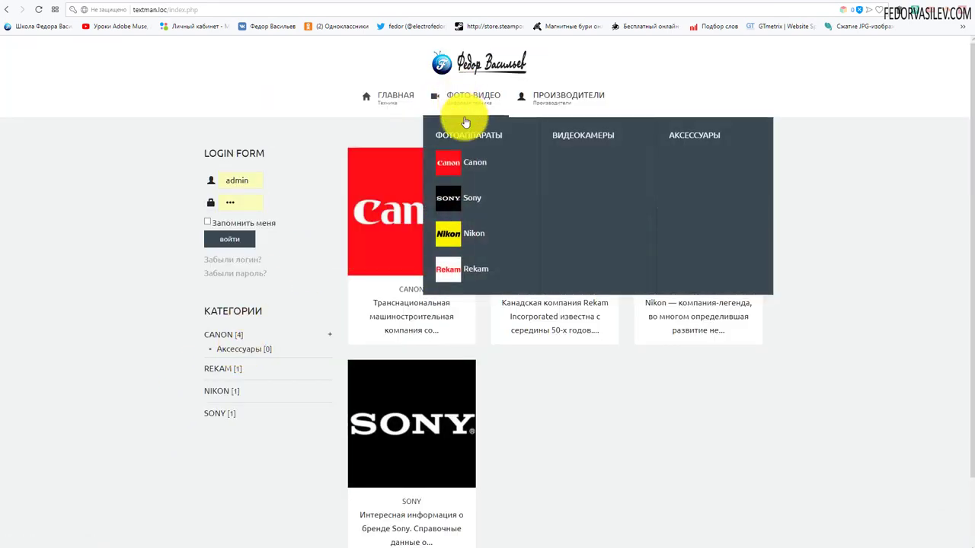
left_click(468, 160)
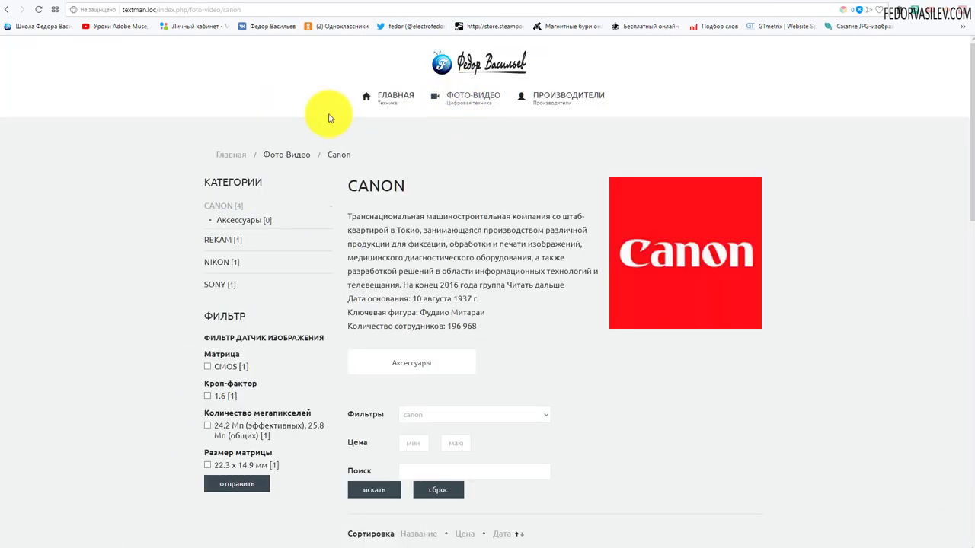
scroll(336, 152, "down", 3)
scroll(483, 343, "down", 2)
scroll(237, 269, "up", 2)
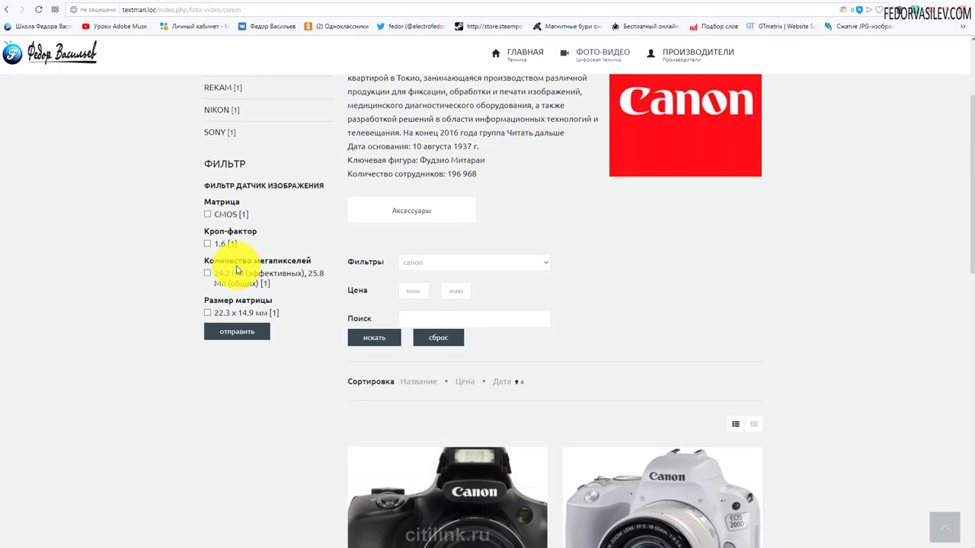
scroll(255, 230, "down", 2)
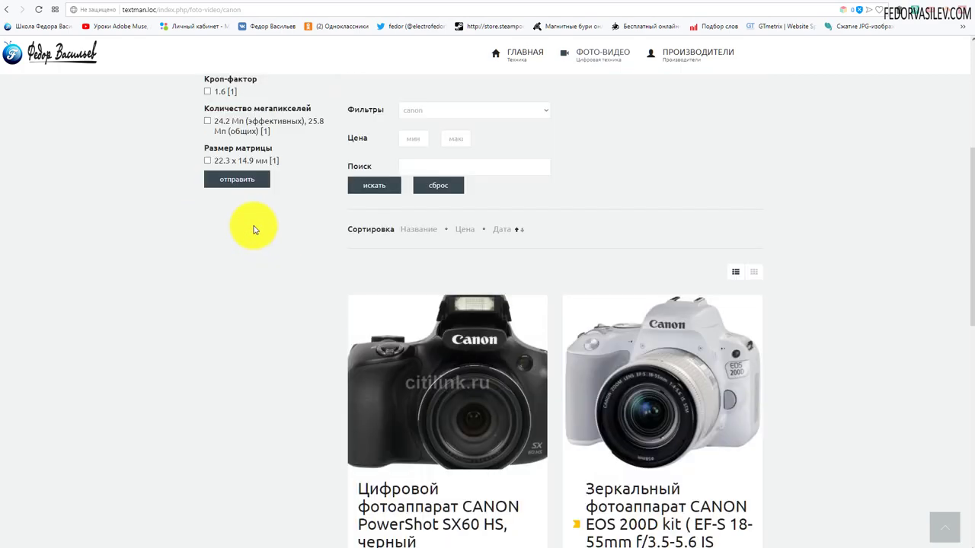
scroll(252, 228, "up", 3)
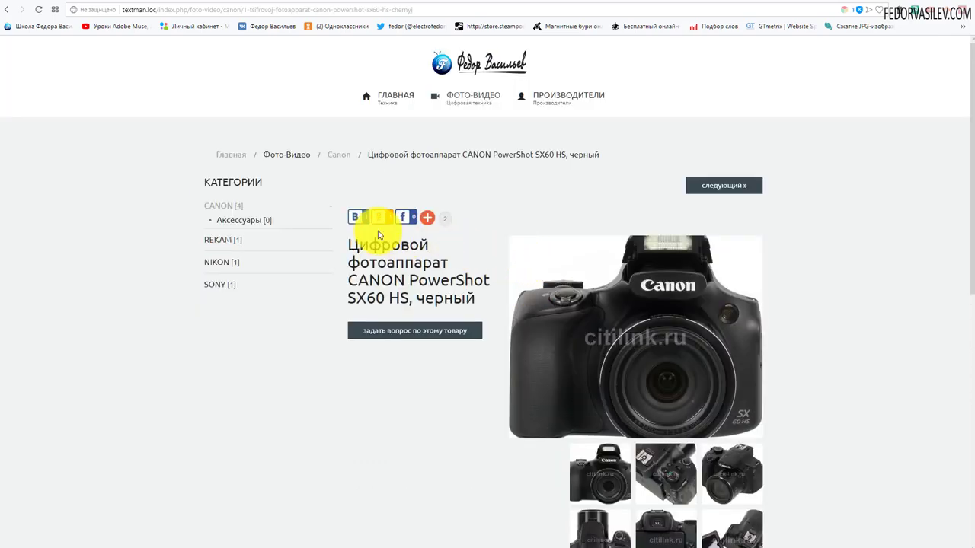
Check the PowerShot SX60 HS and EOS 200D product pages for the filter block and matching product attributes
scroll(283, 229, "down", 5)
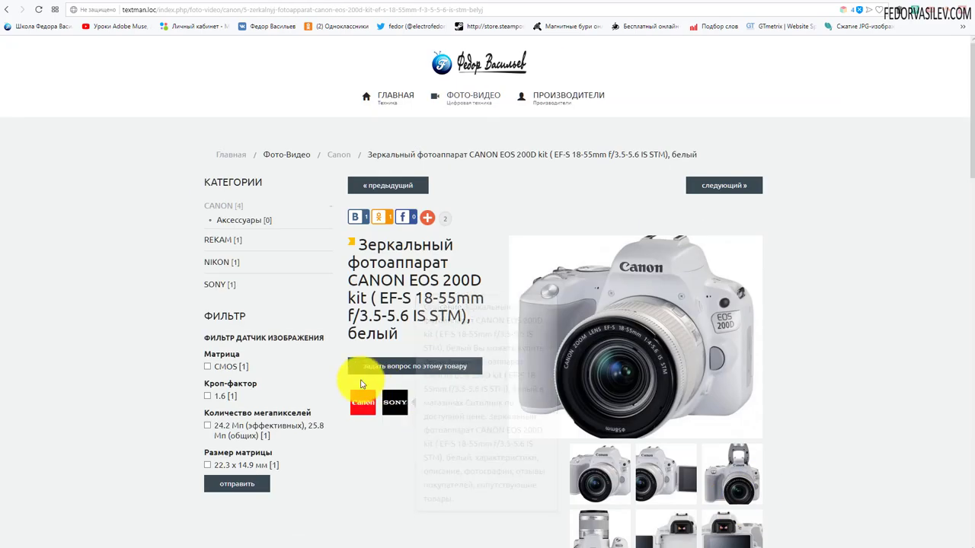
scroll(239, 141, "down", 2)
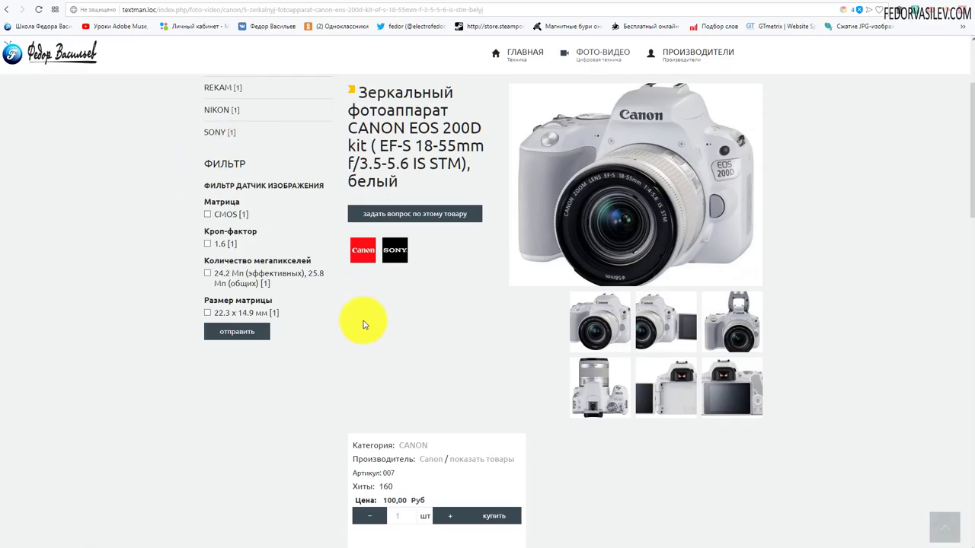
scroll(647, 297, "up", 2)
scroll(622, 267, "down", 5)
scroll(360, 414, "down", 2)
scroll(446, 257, "up", 7)
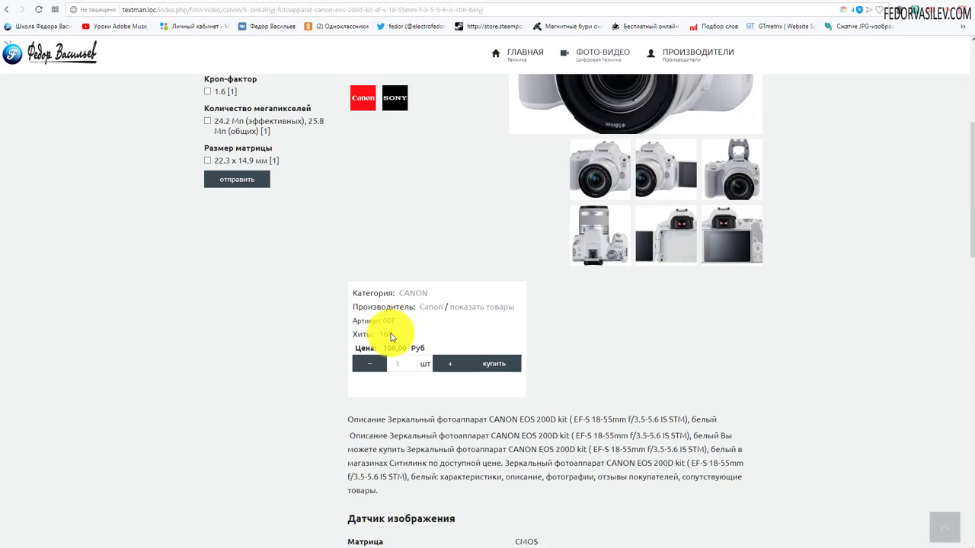
Return to the filter module settings and review the display choices of the "Показывать модуль" option
left_click(780, 4)
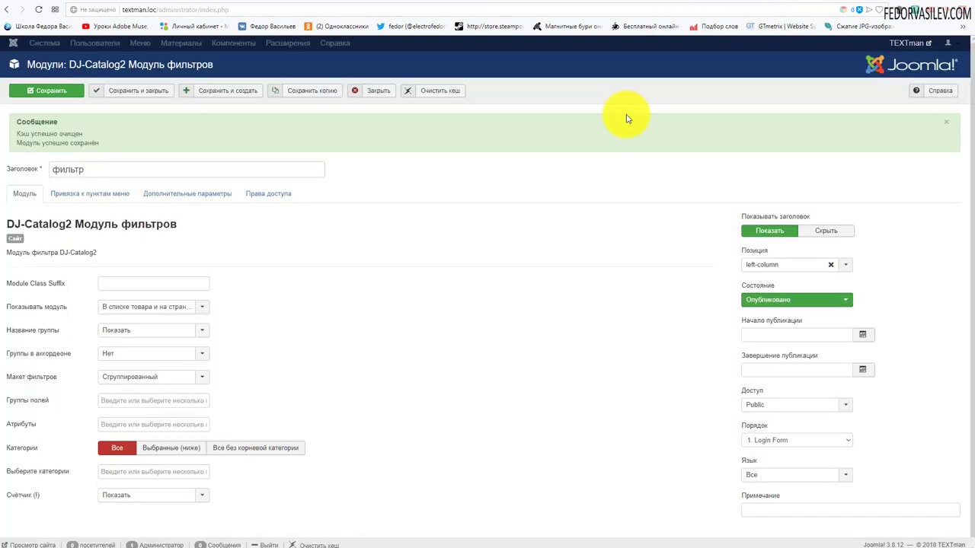
left_click(128, 307)
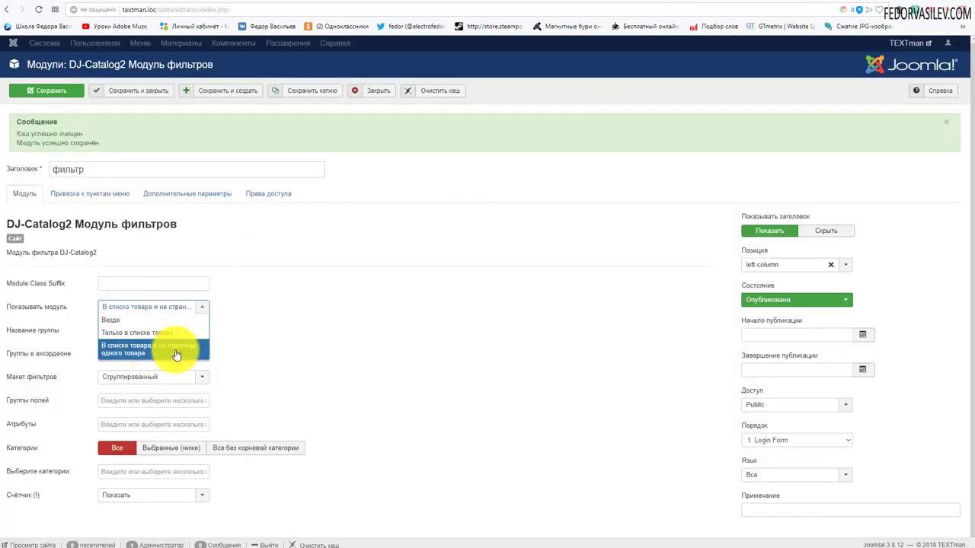
left_click(264, 333)
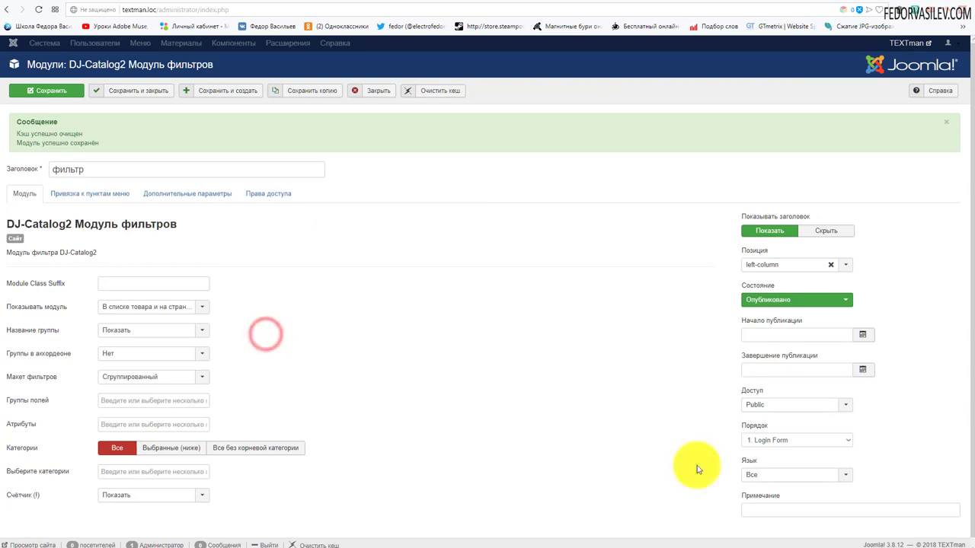
Switch to the EOS 200D product page and examine how the filter block lists its fields
left_click(829, 5)
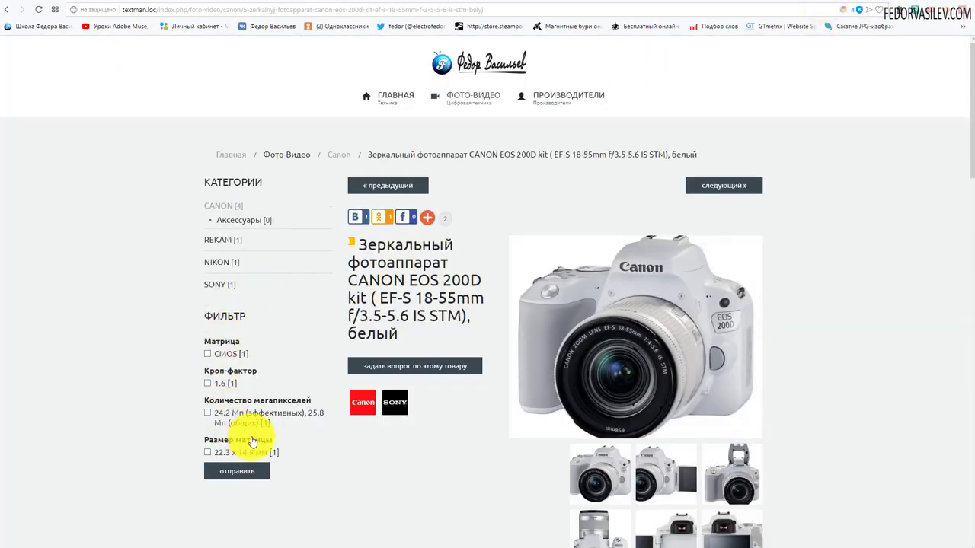
scroll(203, 294, "down", 1)
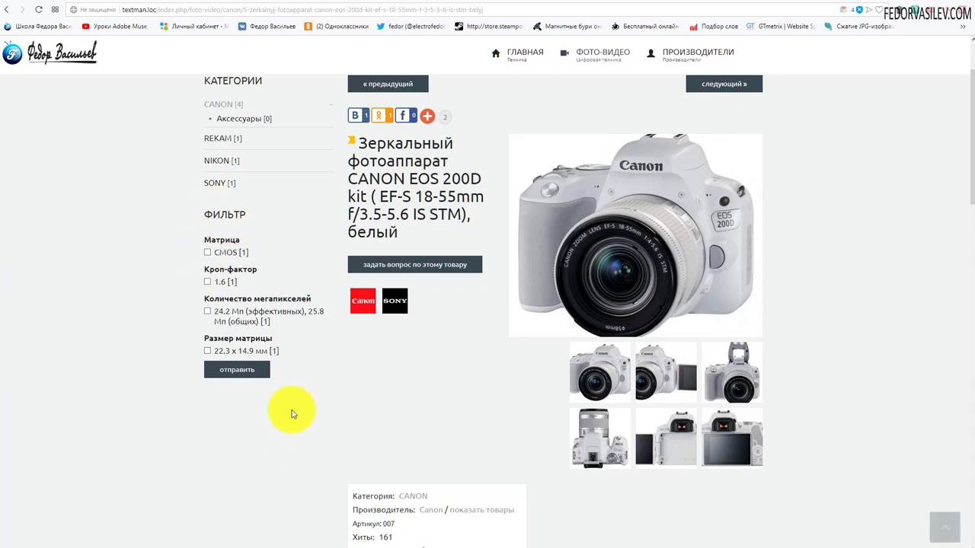
left_click_drag(285, 352, 231, 240)
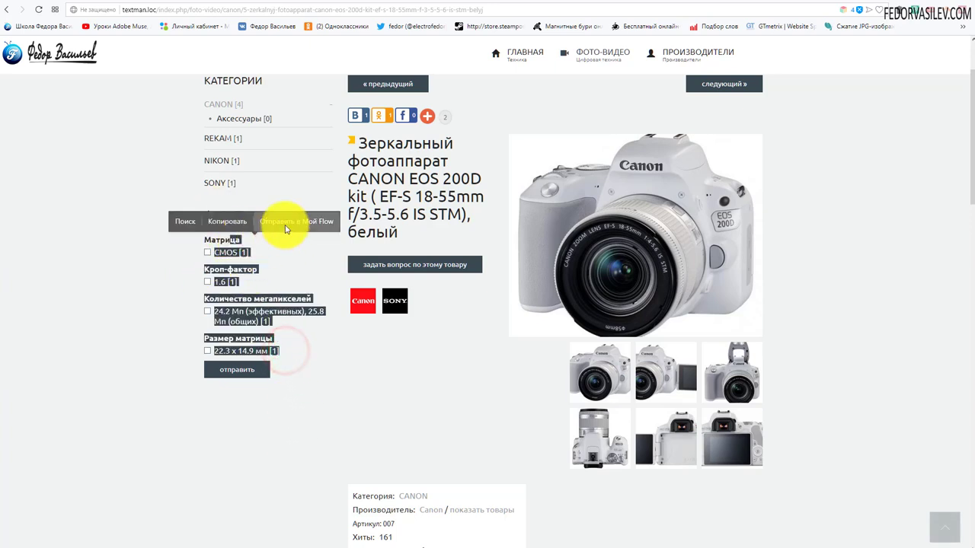
left_click(289, 257)
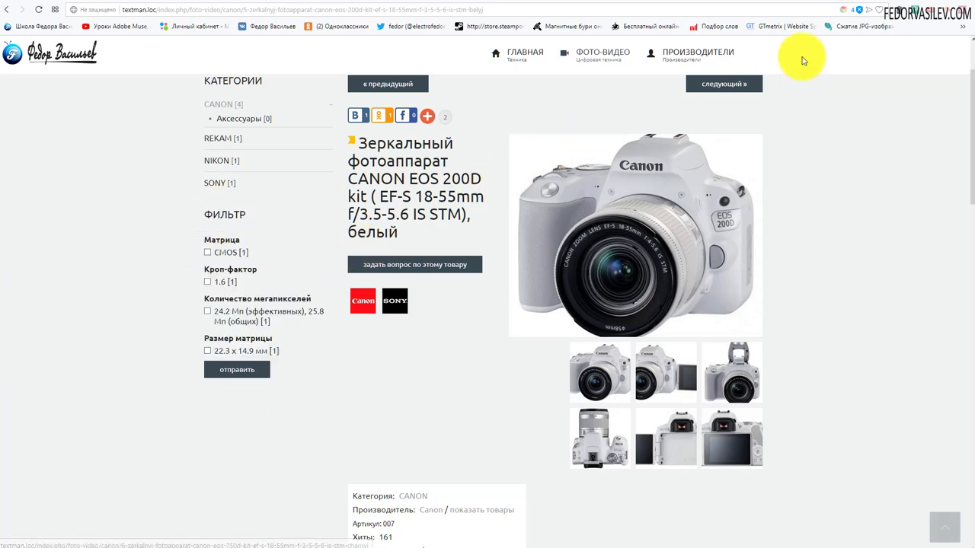
Reload the product page and test the filter accordion by expanding the second and then the first "Дополнительные фильтры" group
key("F5")
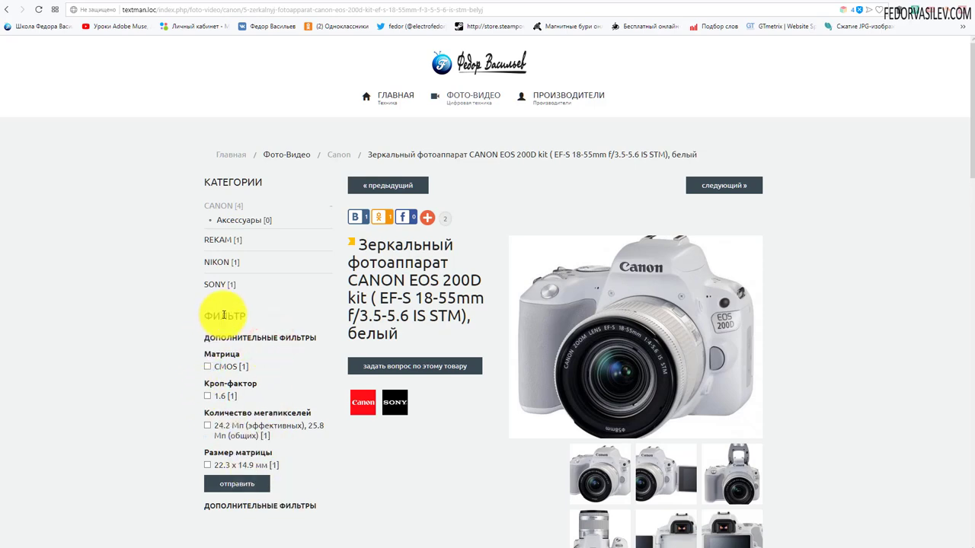
scroll(256, 411, "down", 1)
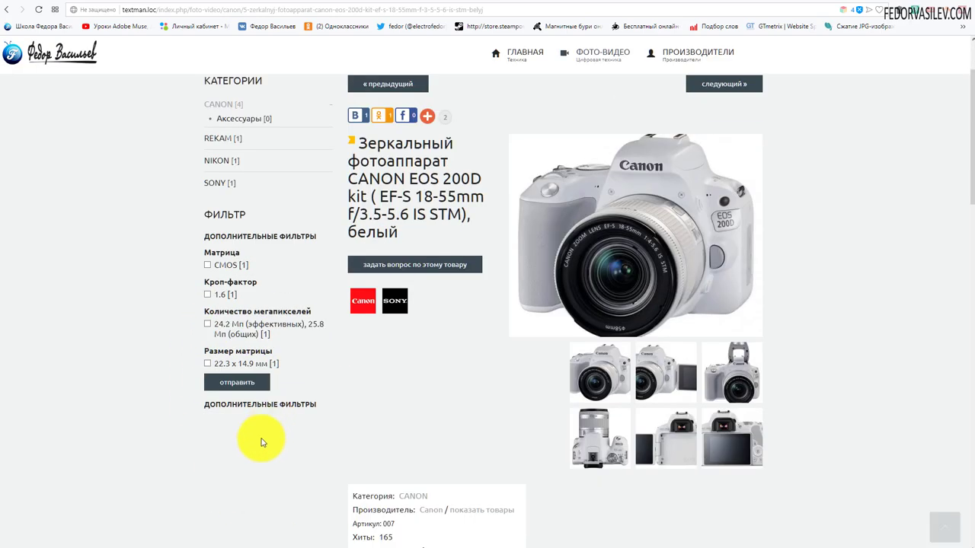
left_click(239, 405)
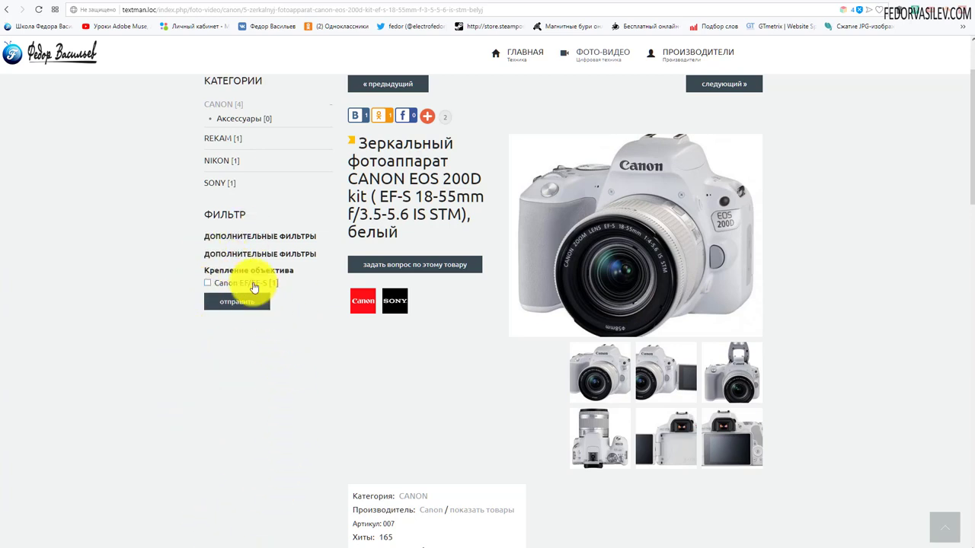
left_click(228, 236)
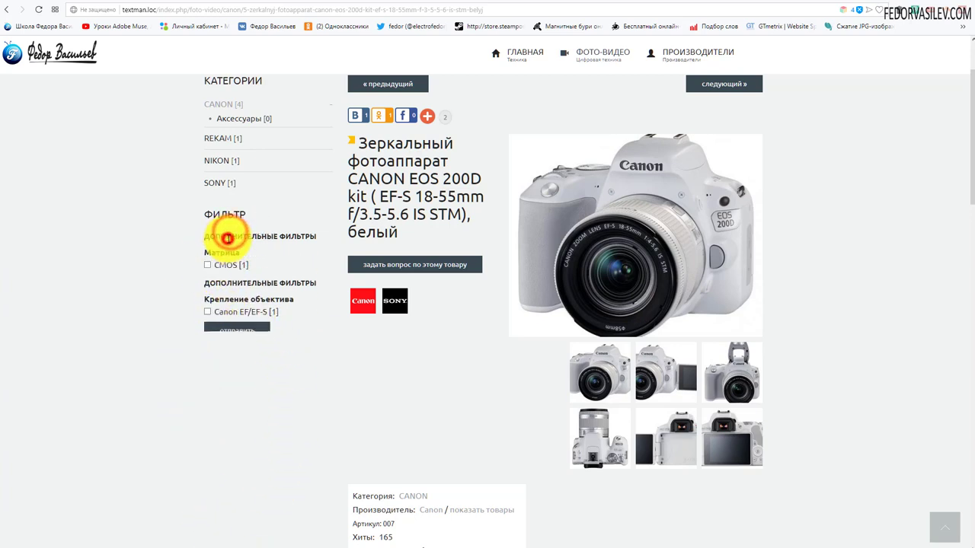
Open the фильтр module from the administrator's site module list and set "Группы в аккордеоне" to Нет
left_click(777, 2)
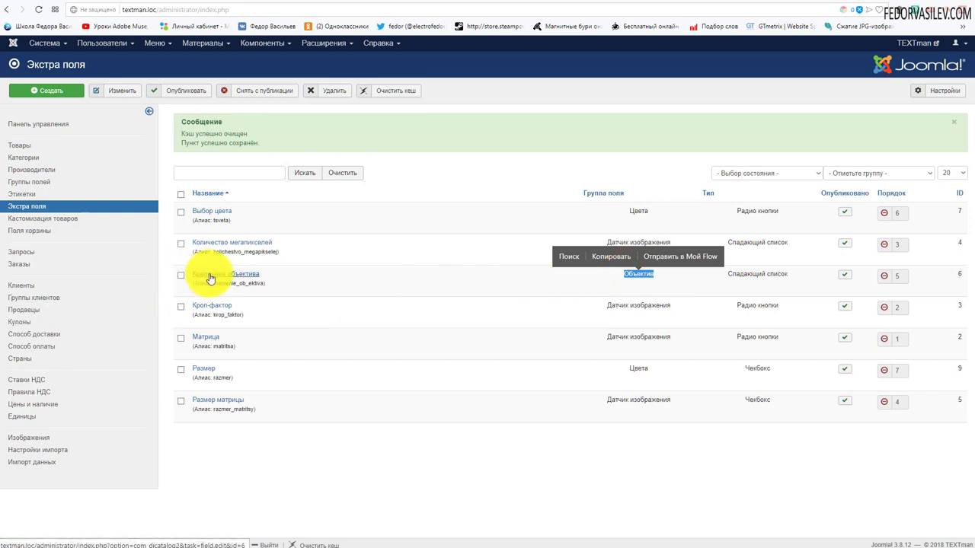
left_click(329, 44)
left_click(332, 80)
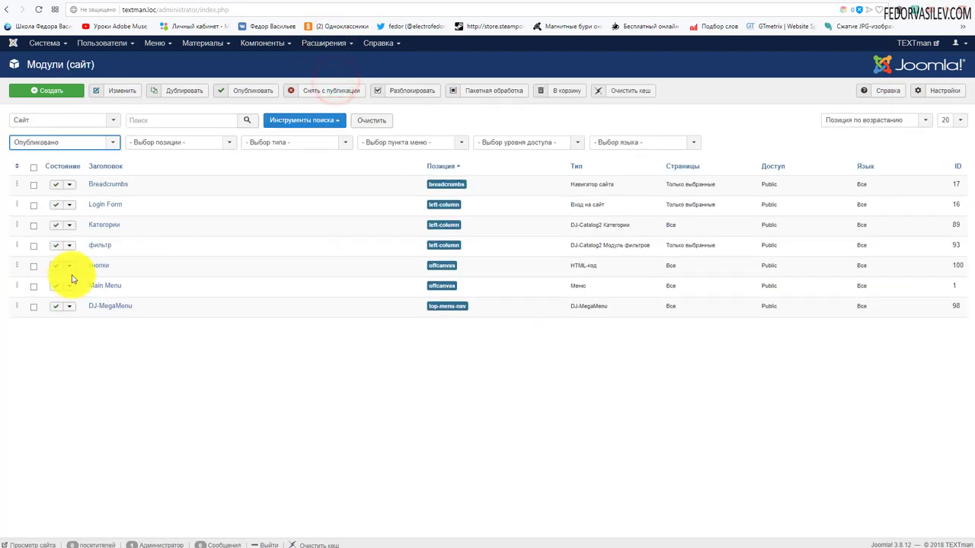
left_click(98, 245)
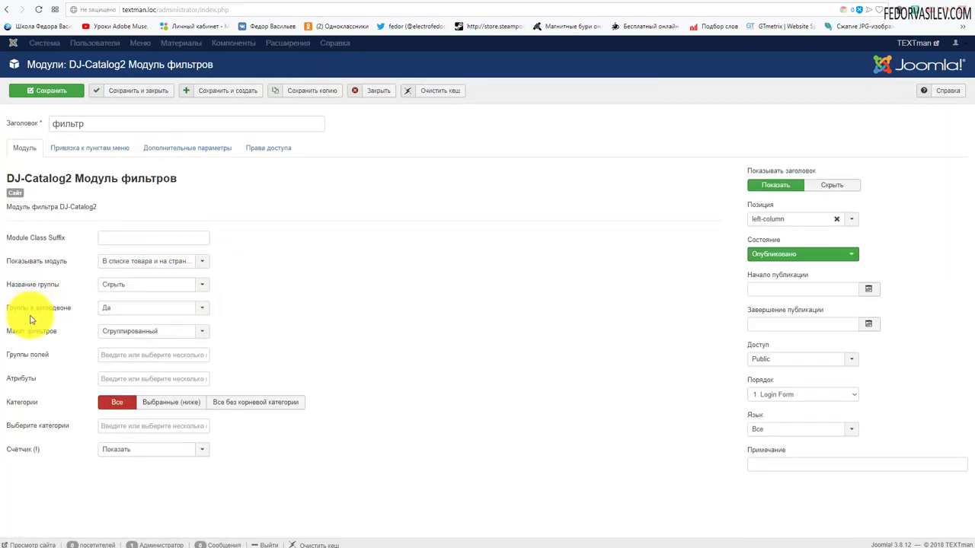
left_click(116, 308)
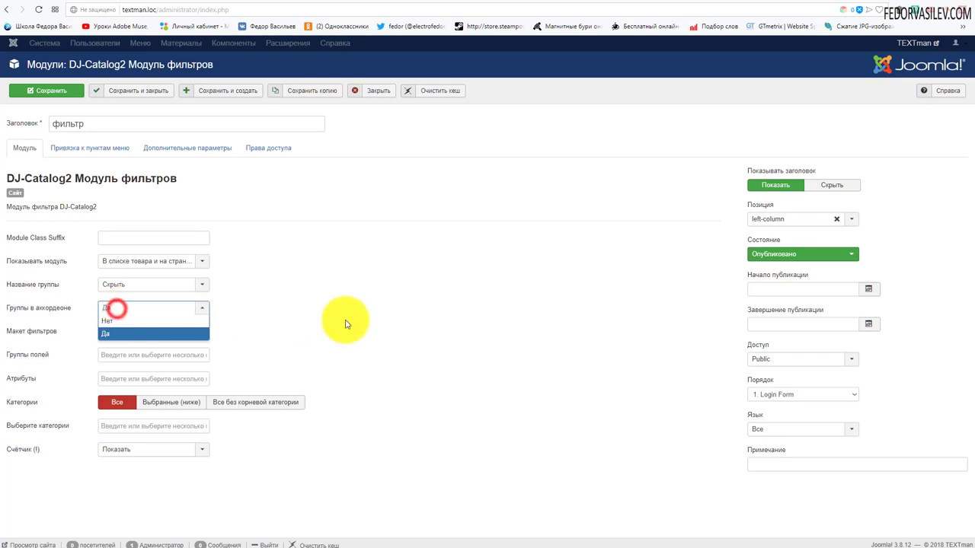
left_click(345, 322)
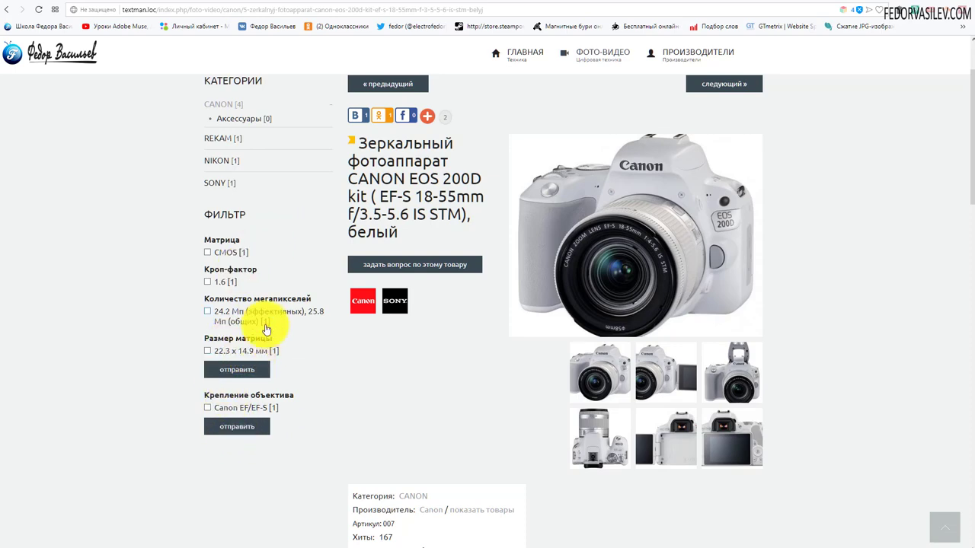
Set the module's "Макет фильтров" to Простой, save it, and reload the product page to check the filter
left_click(785, 1)
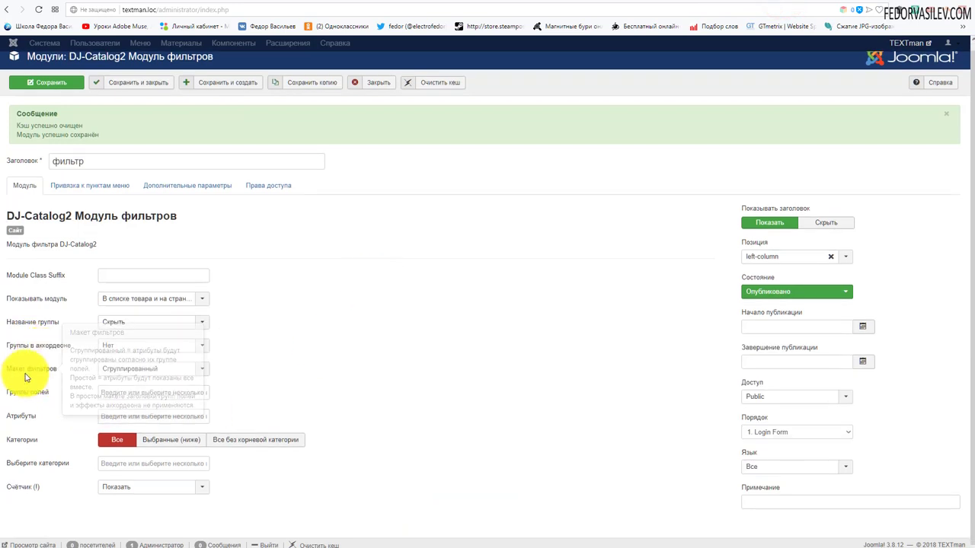
left_click(131, 371)
left_click(128, 395)
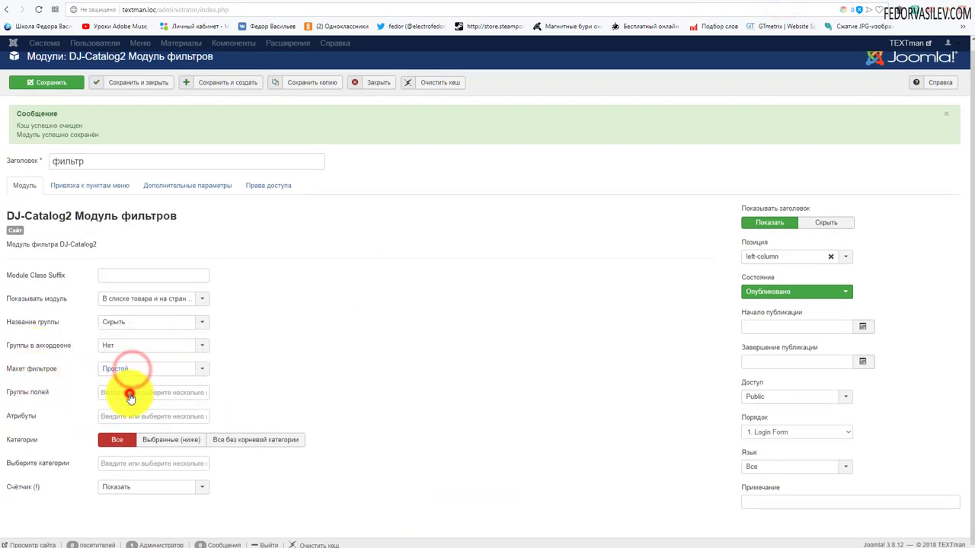
left_click(78, 90)
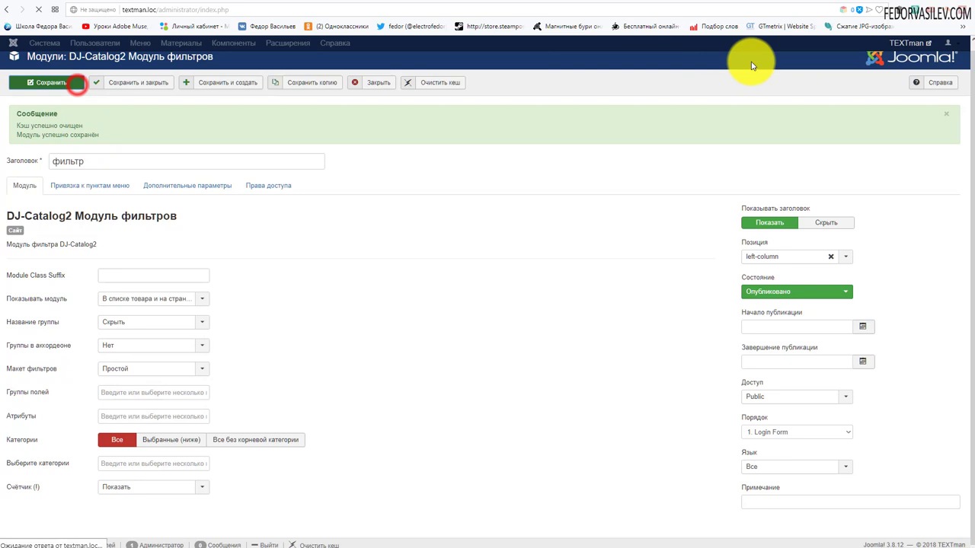
left_click(827, 2)
left_click(38, 9)
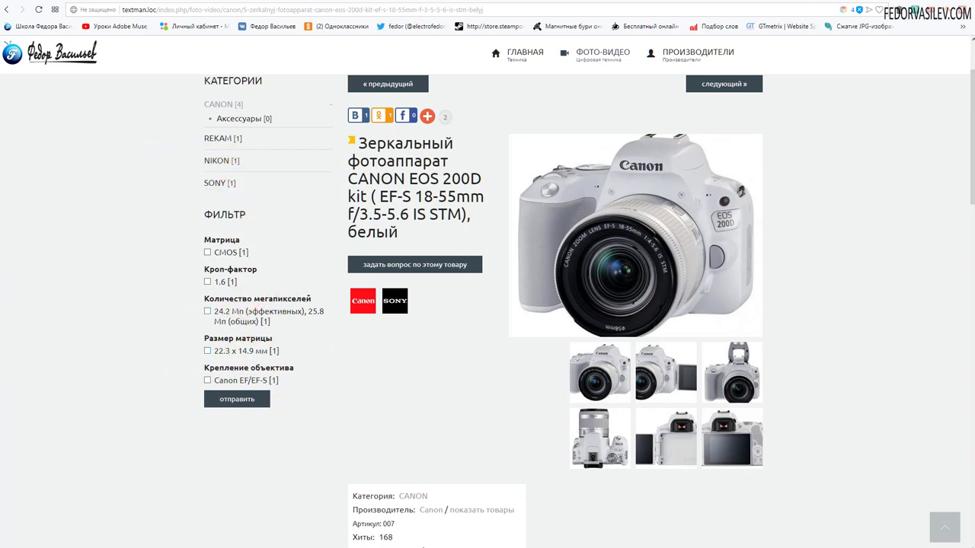
Review the choices offered for "Атрибуты" and "Группы полей" in the filter module, and examine the filter on the PowerShot SX60 HS product page
key("ctrl+Tab")
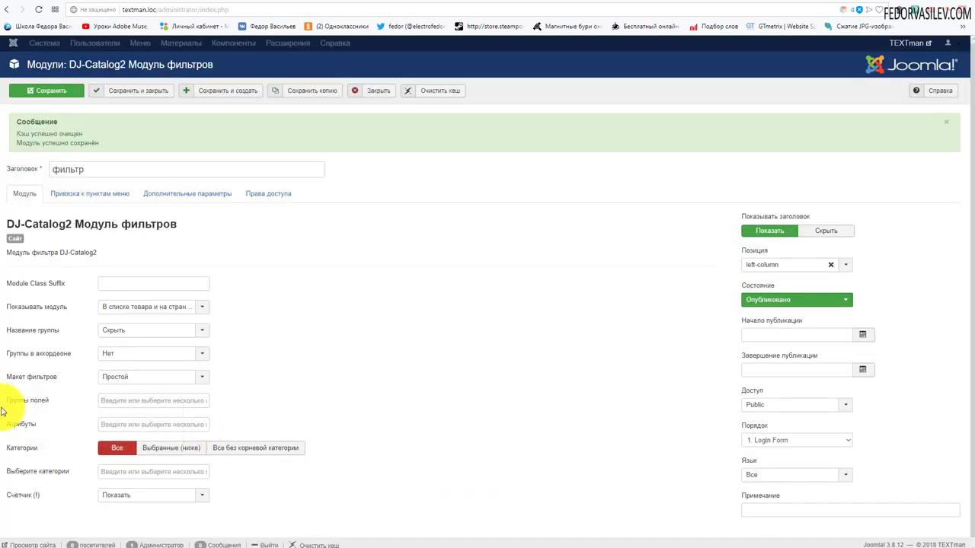
mouse_move(21, 405)
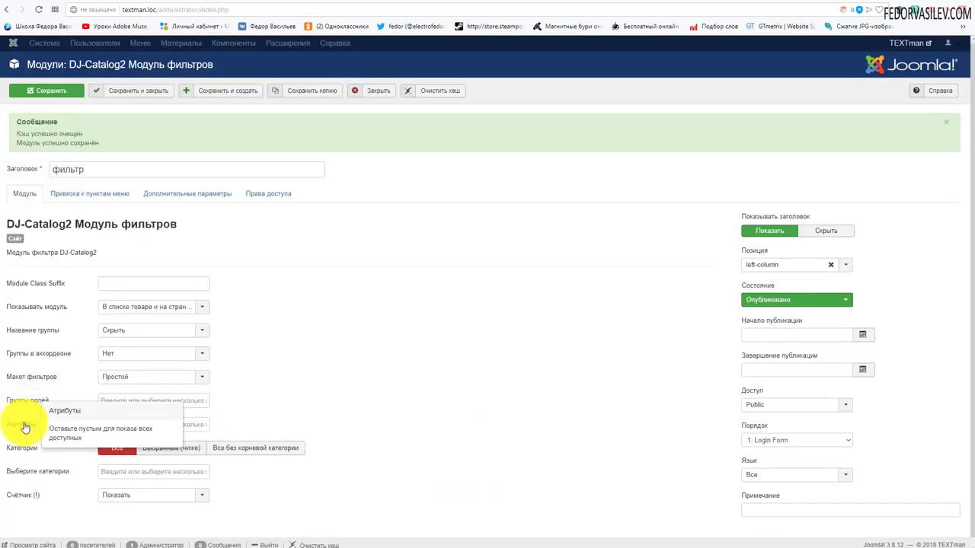
left_click(24, 428)
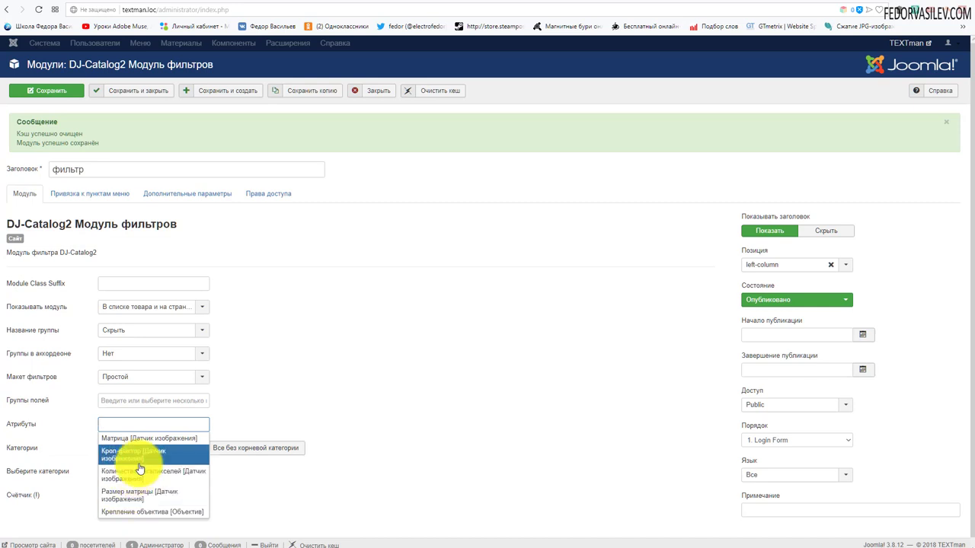
left_click(147, 399)
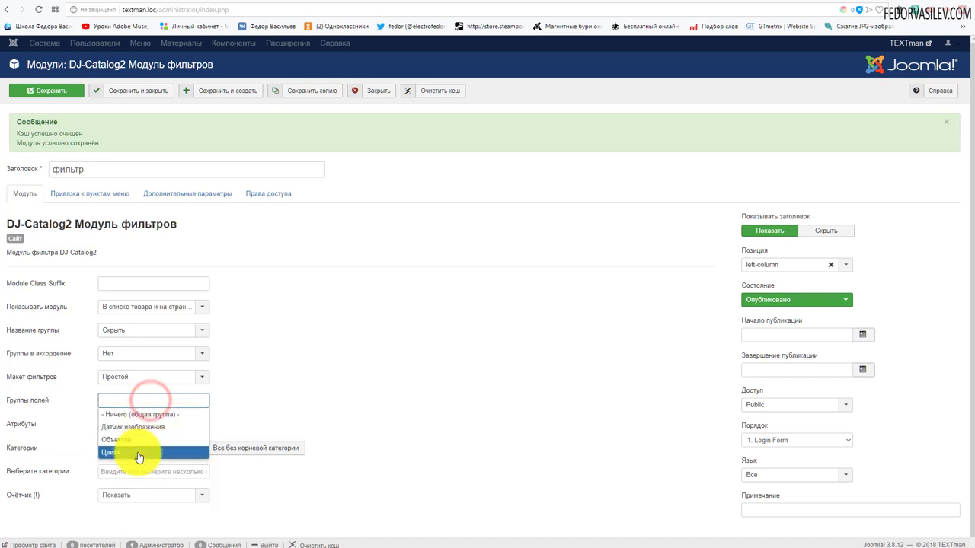
left_click(325, 369)
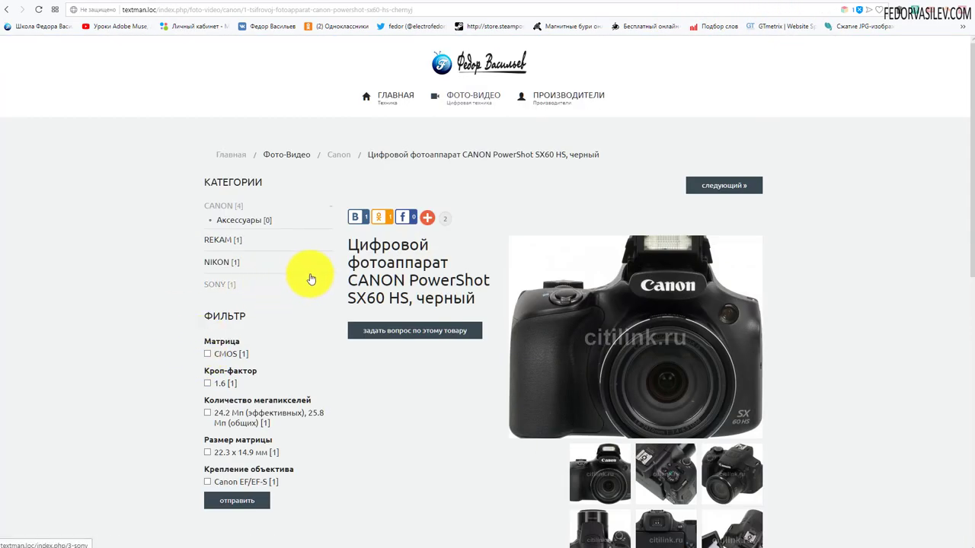
scroll(695, 518, "down", 2)
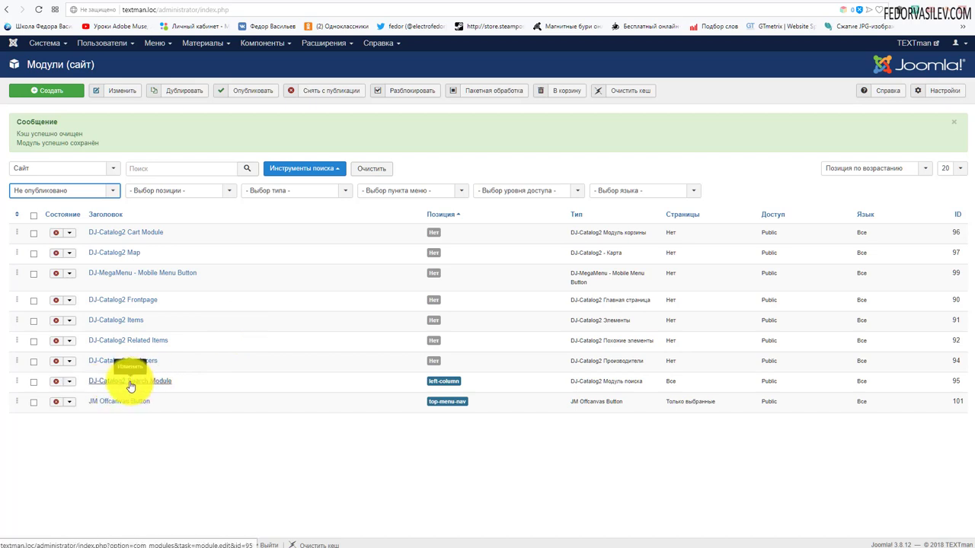
Open the unpublished DJ-Catalog2 Search Module, rename it "поиск", and set its state to Опубликовано
left_click(157, 381)
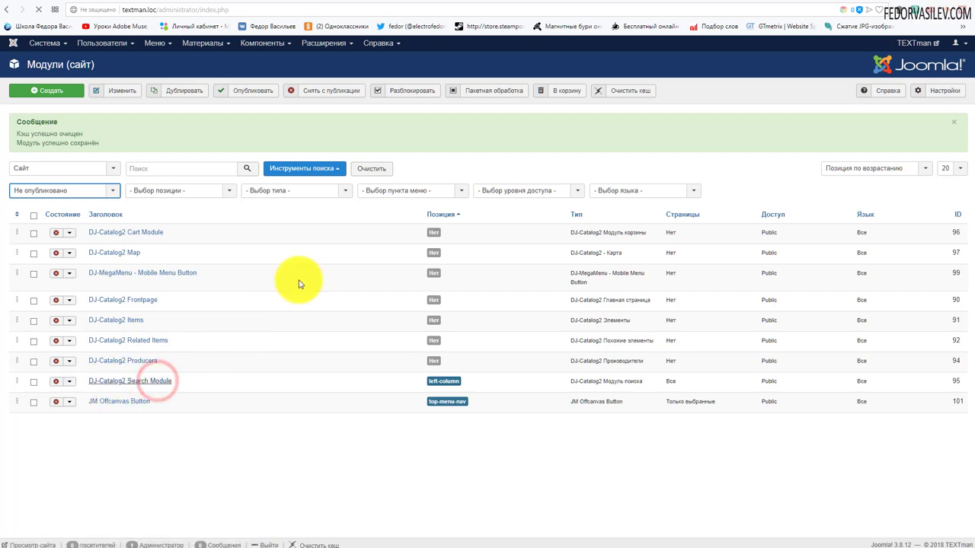
left_click_drag(188, 124, 64, 127)
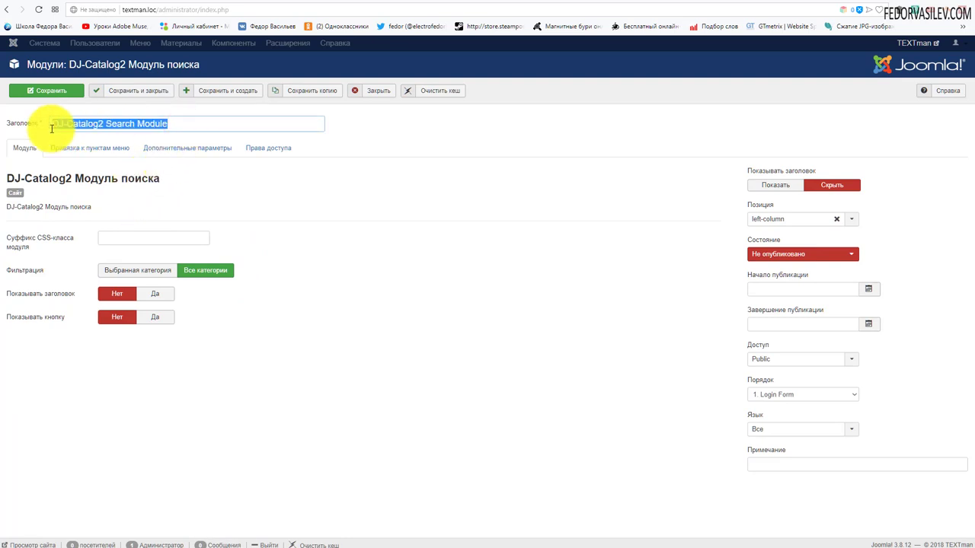
type("Поиск")
left_click(623, 137)
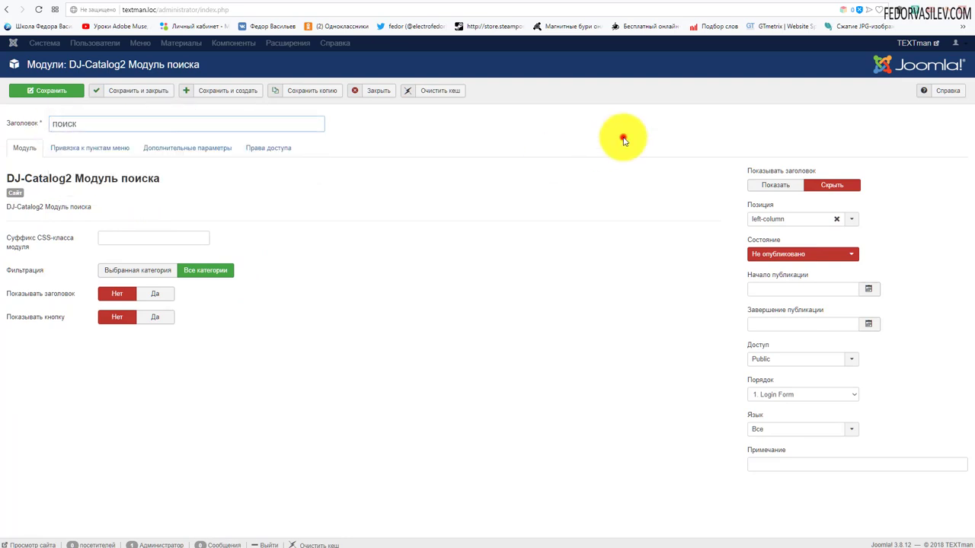
left_click(794, 260)
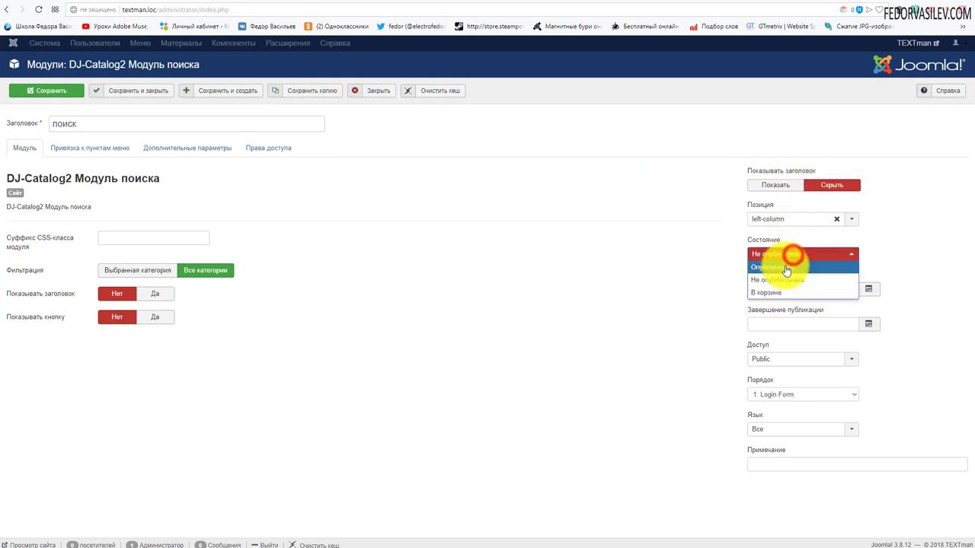
left_click(788, 265)
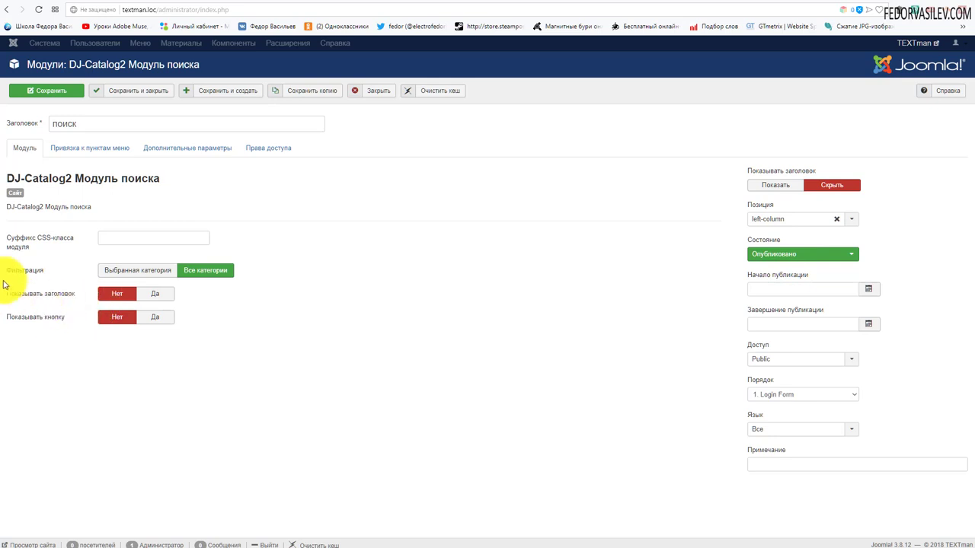
Keep the search module's "Фильтрация" on Все категории, set "Показывать заголовок" and "Показывать кнопку" to Да, and save
mouse_move(15, 278)
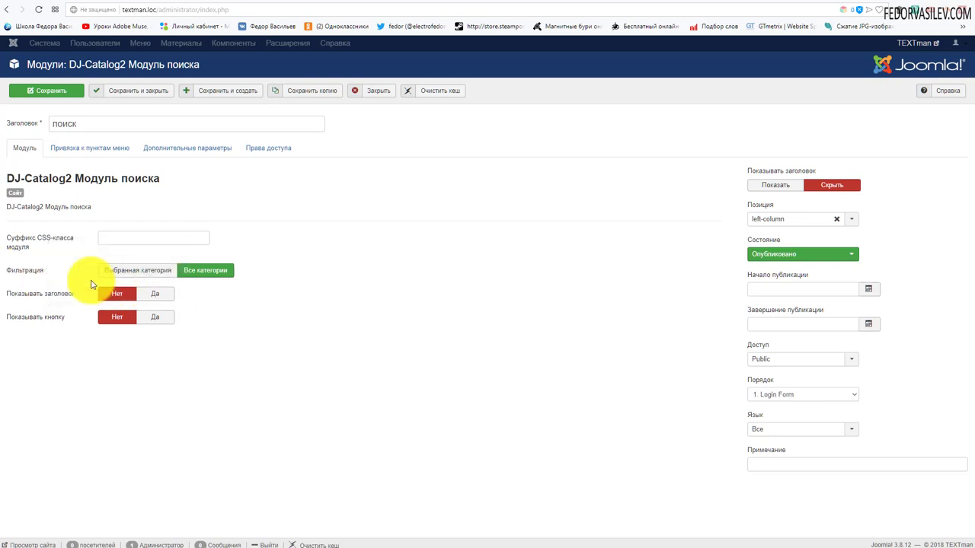
left_click(131, 270)
left_click(205, 270)
left_click(164, 272)
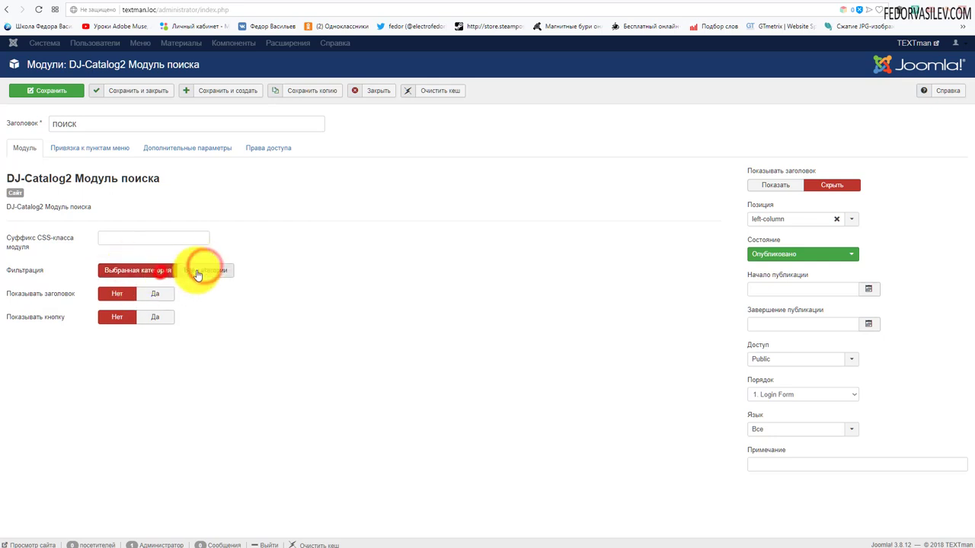
left_click(200, 270)
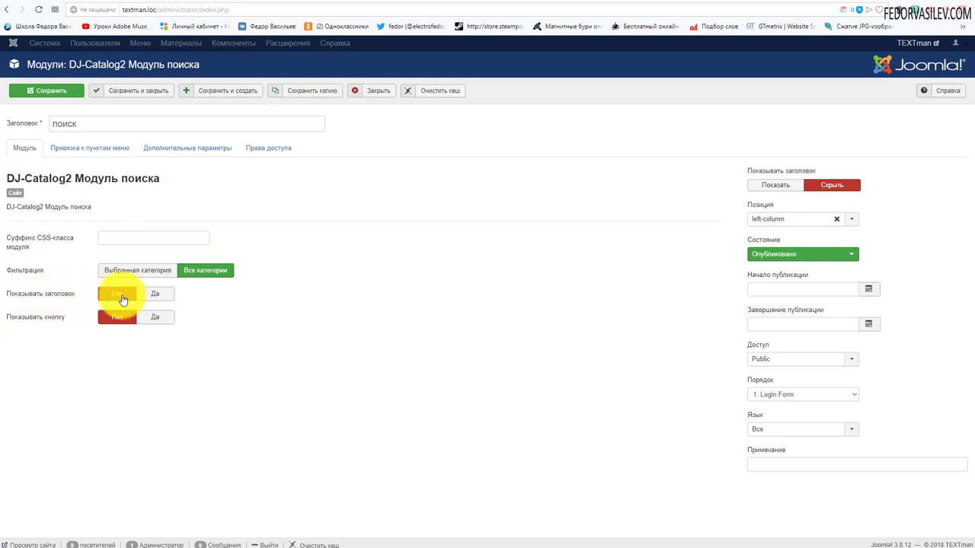
left_click(149, 297)
left_click(156, 317)
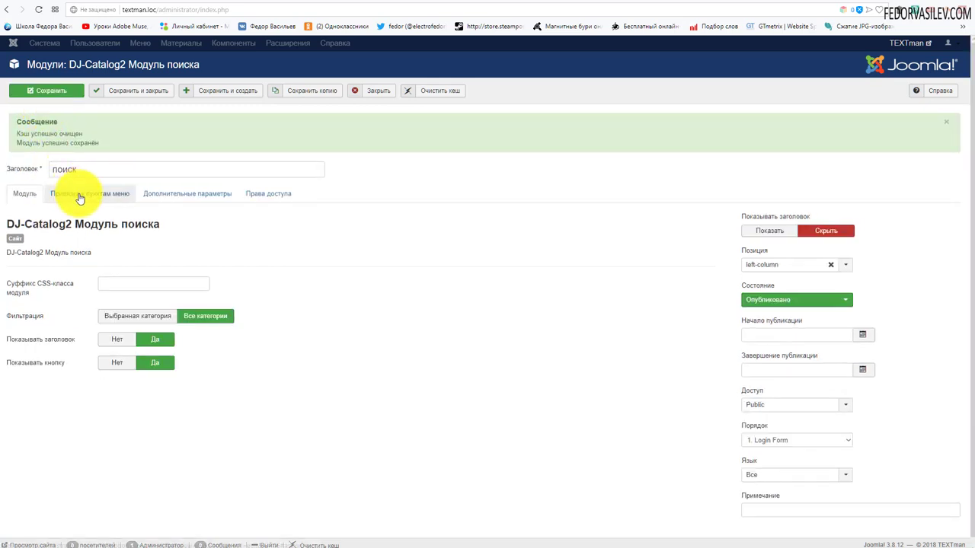
Check the search module's menu item assignment and return to its main settings
left_click(78, 194)
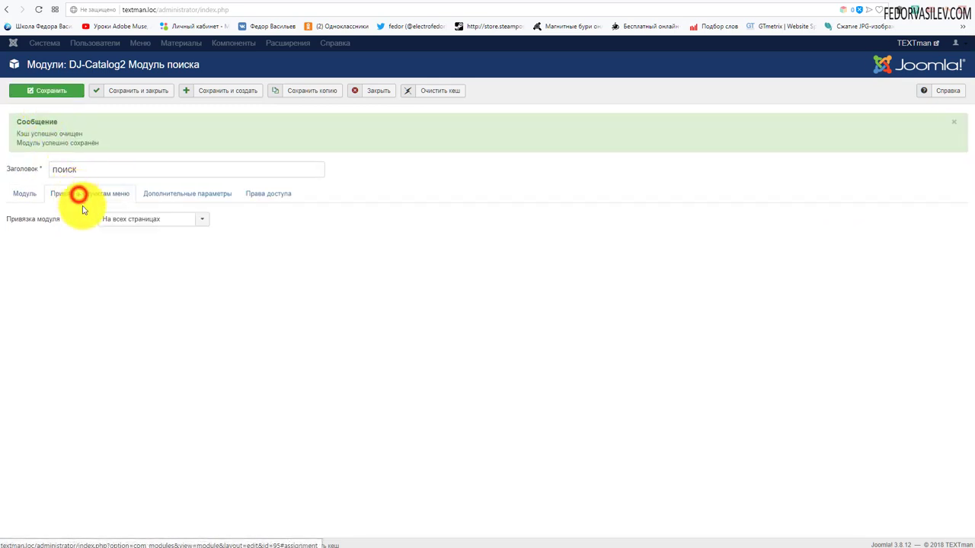
left_click(137, 227)
left_click(228, 231)
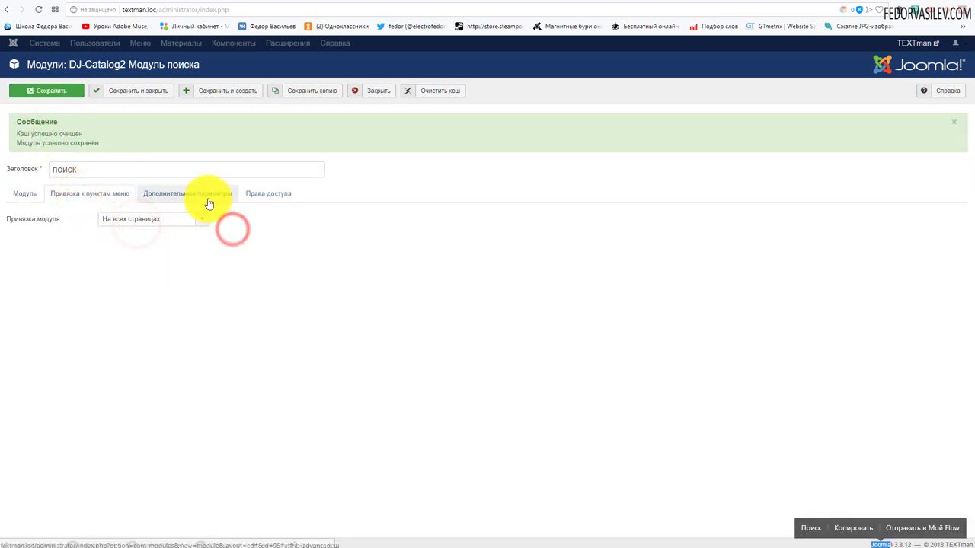
left_click(150, 299)
left_click(24, 193)
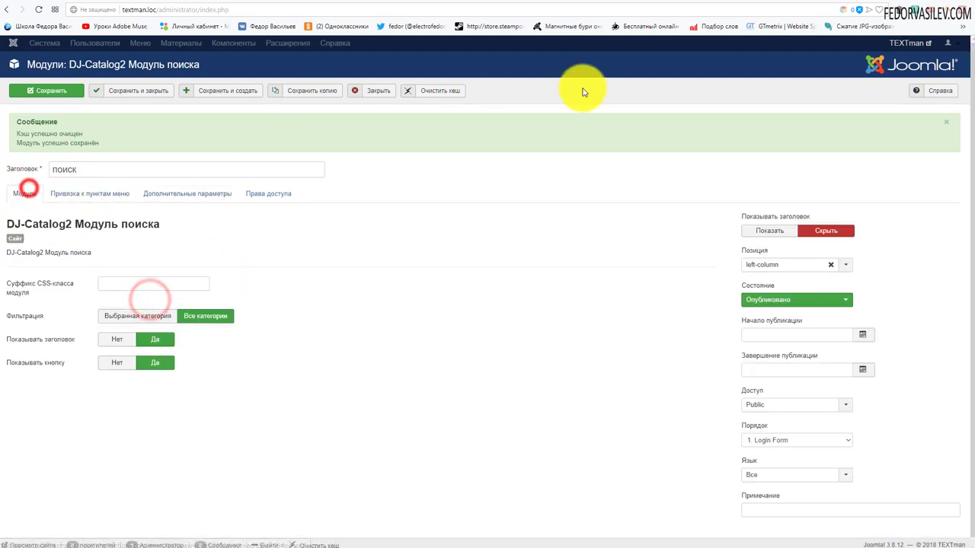
Switch to the shop's home page and examine where the search block sits relative to the login form and categories
left_click(828, 3)
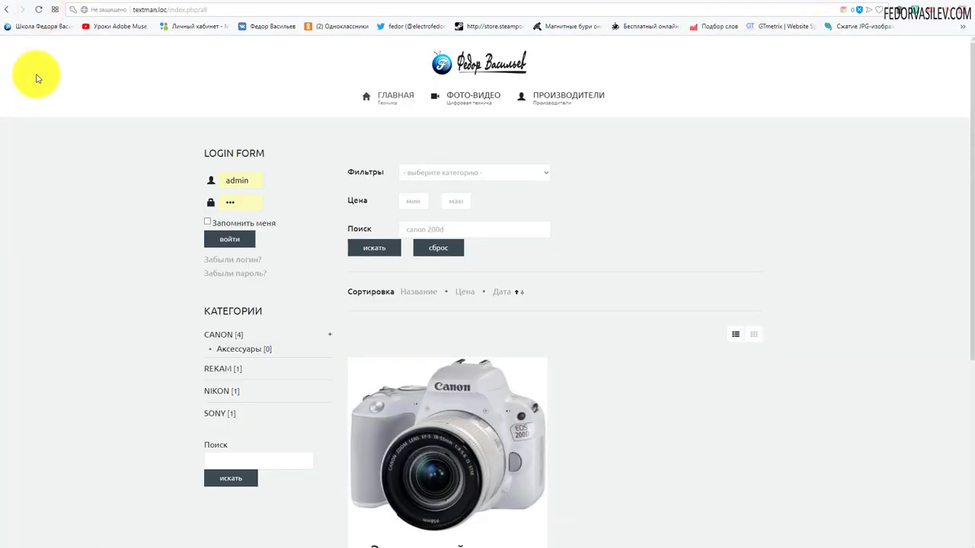
scroll(122, 236, "down", 3)
scroll(175, 281, "up", 3)
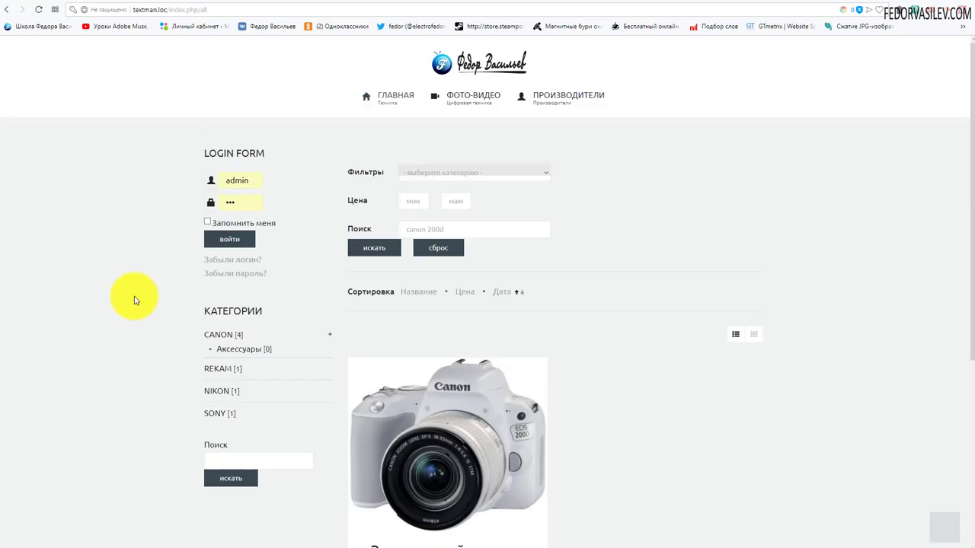
left_click(285, 162)
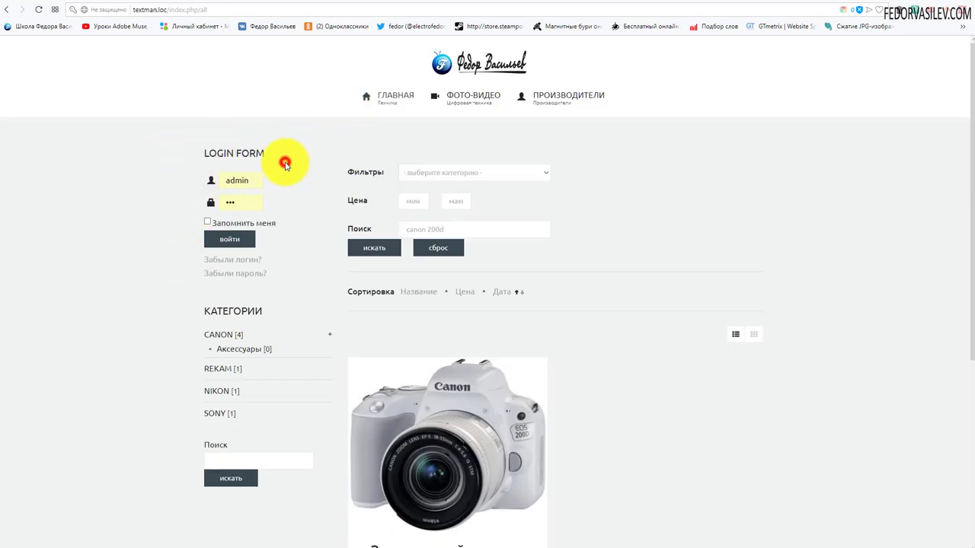
left_click(339, 166)
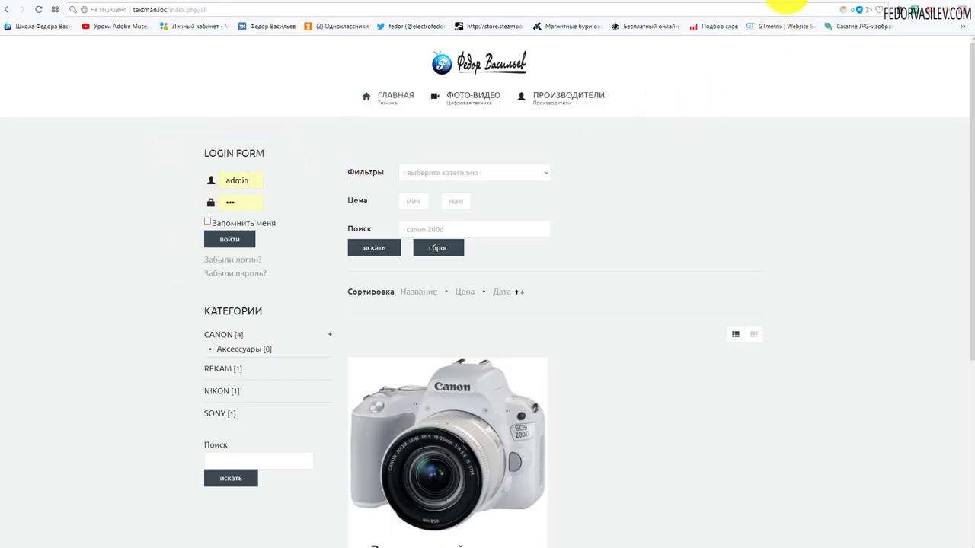
Set the search module's "Порядок" to "4. поиск", save it, and reload the shop's home page to check the block order
left_click(841, 5)
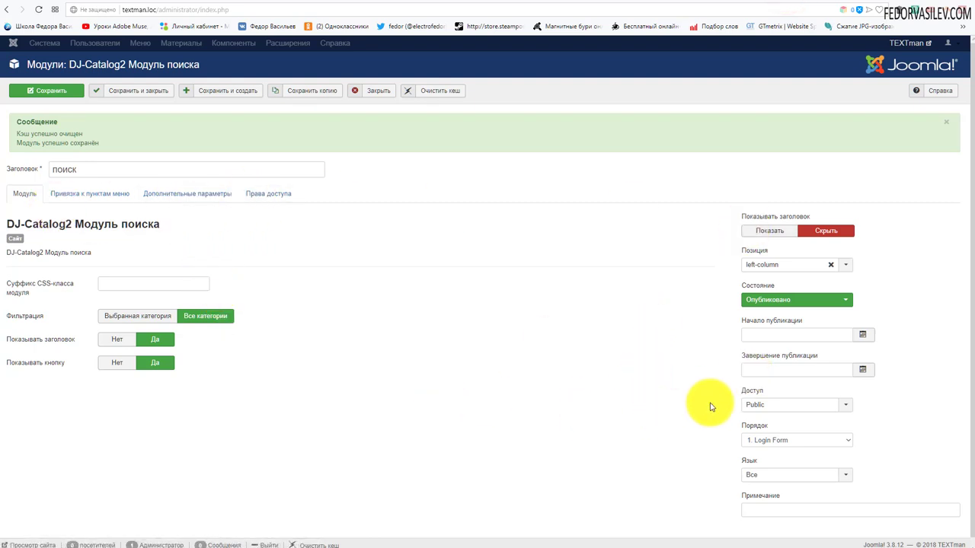
left_click(809, 442)
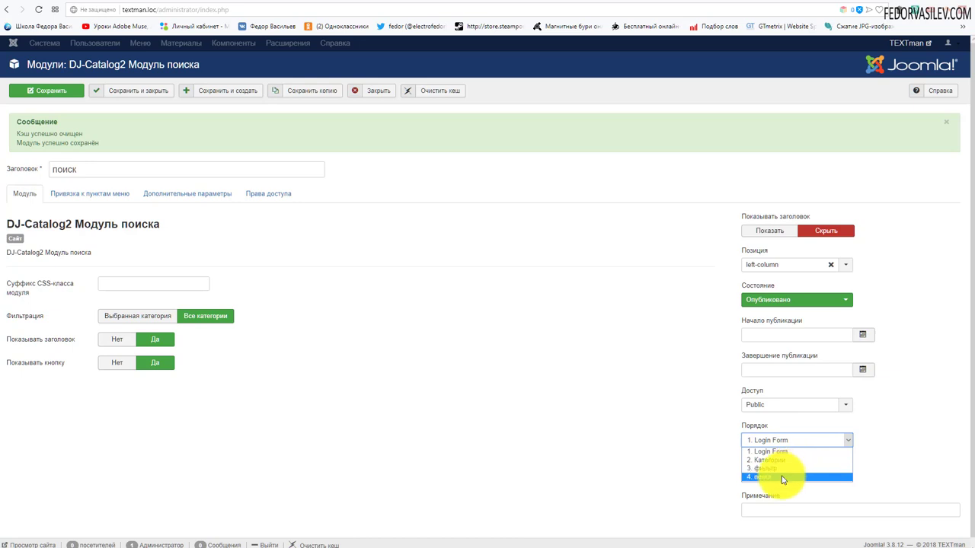
left_click(766, 444)
left_click(761, 479)
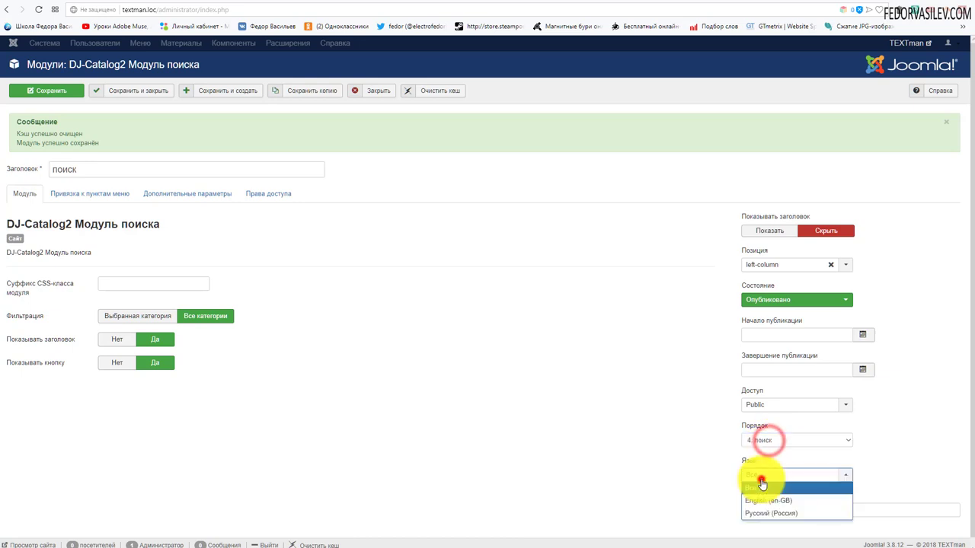
left_click(625, 439)
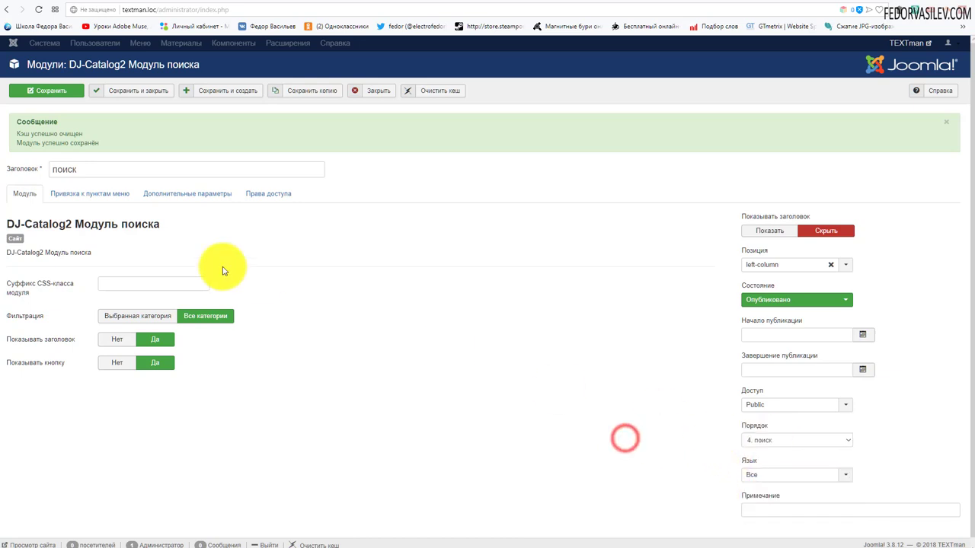
left_click(48, 90)
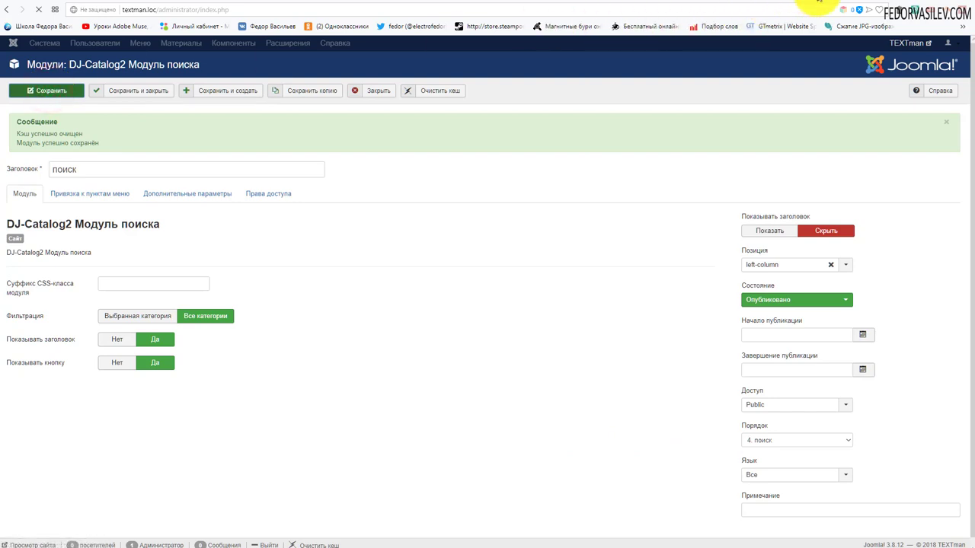
left_click(823, 3)
left_click(39, 10)
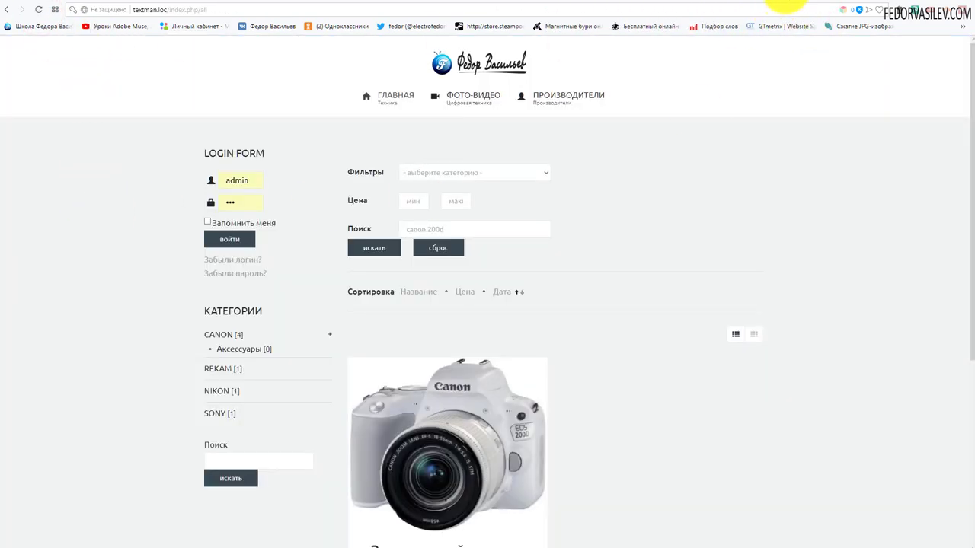
Set the search module's "Порядок" to "1. Login Form", save it, and check the block order on the shop's home page
left_click(785, 3)
left_click(790, 440)
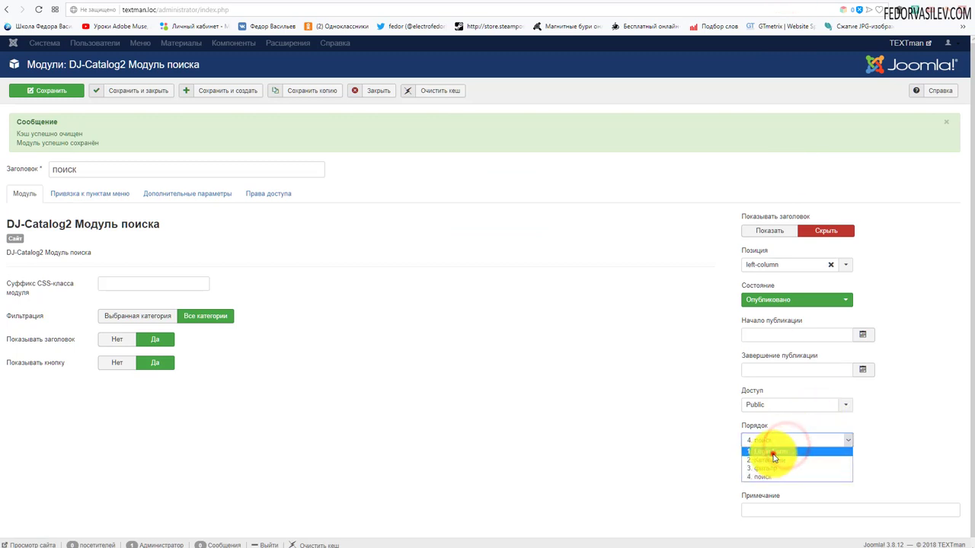
left_click(773, 453)
left_click(66, 90)
left_click(822, 4)
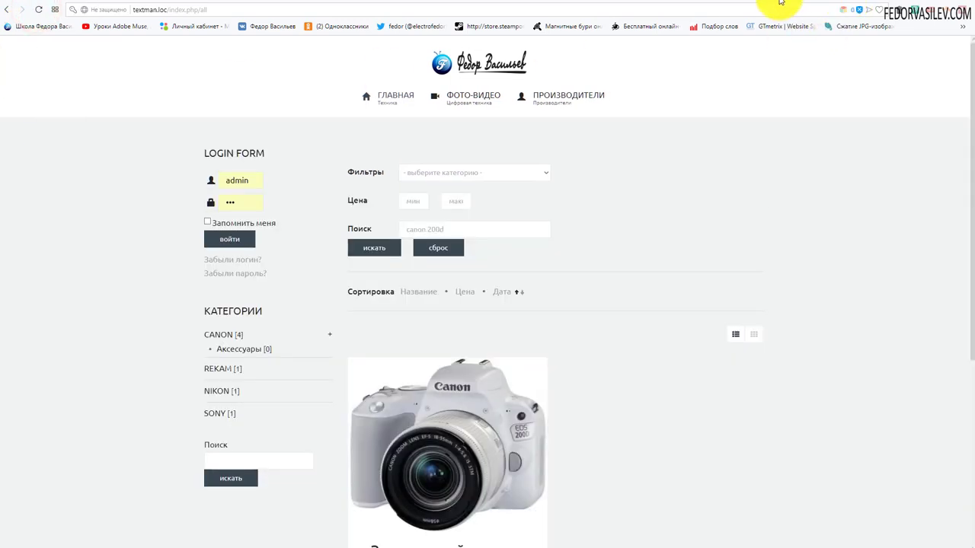
Return to the site module list, filter it to Опубликовано modules in the left-column position, and sort it by "Порядок" ascending
left_click(781, 2)
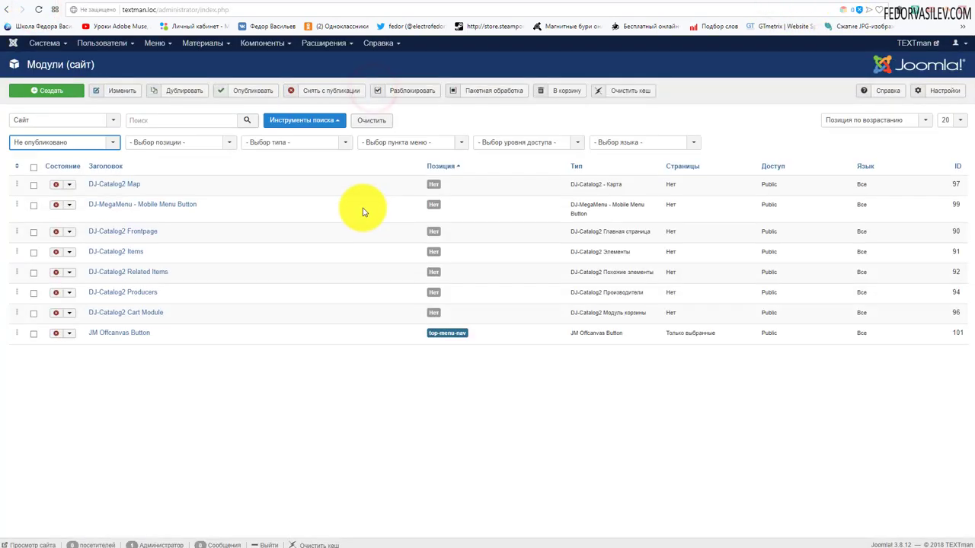
left_click(75, 144)
left_click(50, 190)
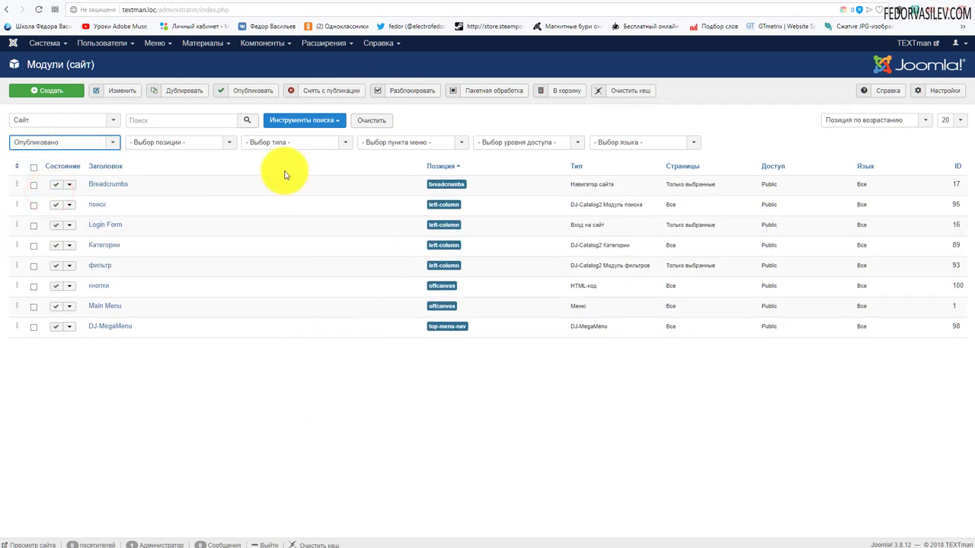
left_click(195, 147)
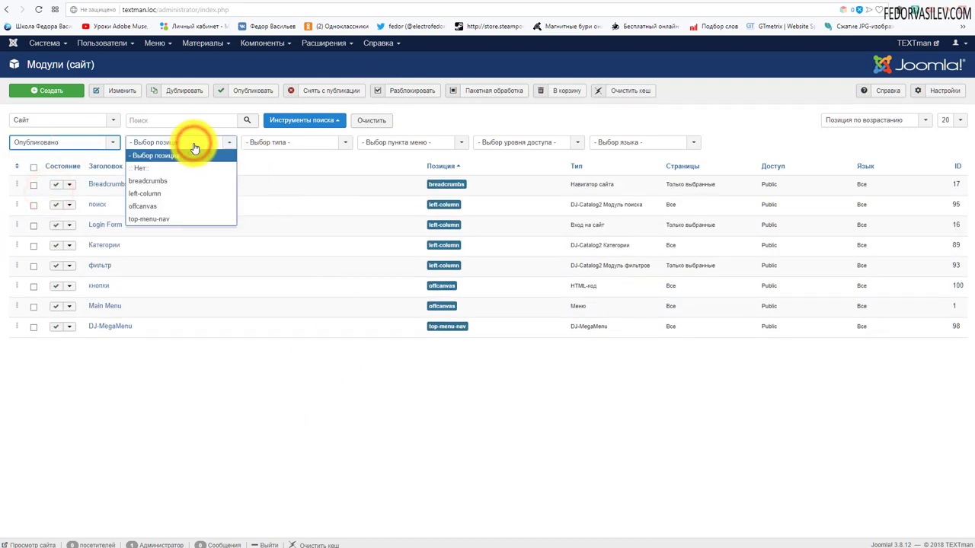
left_click(191, 195)
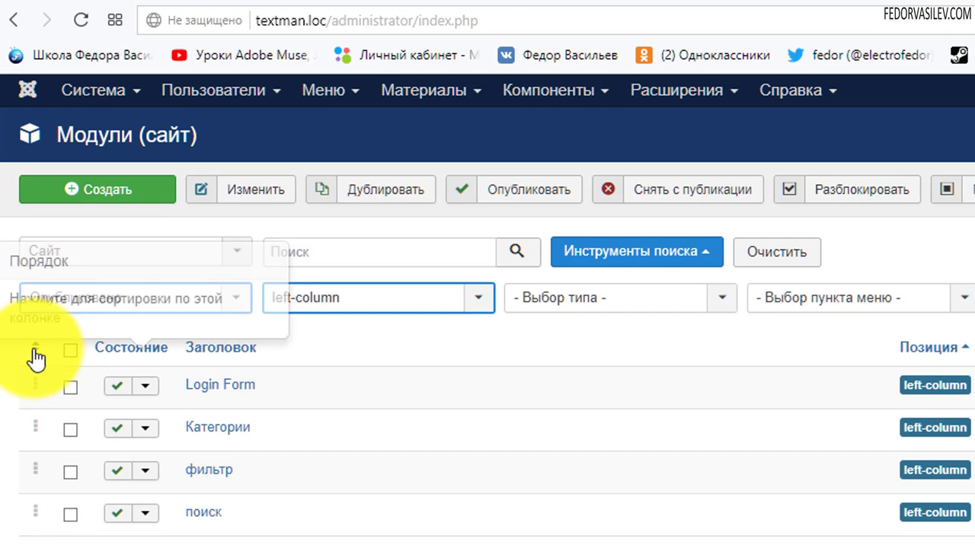
left_click(35, 347)
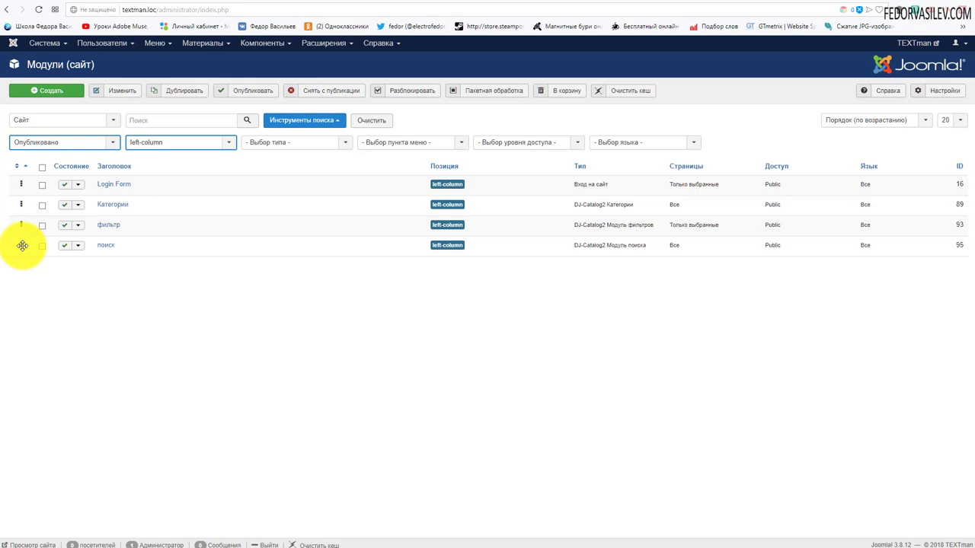
Move the поиск module above Login Form in the left-column list, and check the search block on the reloaded shop page
left_click_drag(23, 245, 23, 173)
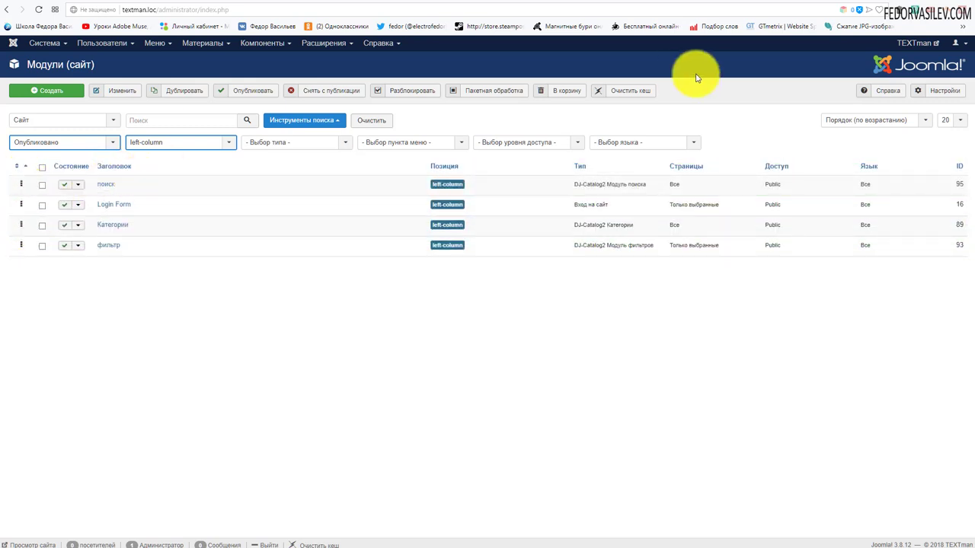
left_click(808, 2)
left_click(38, 9)
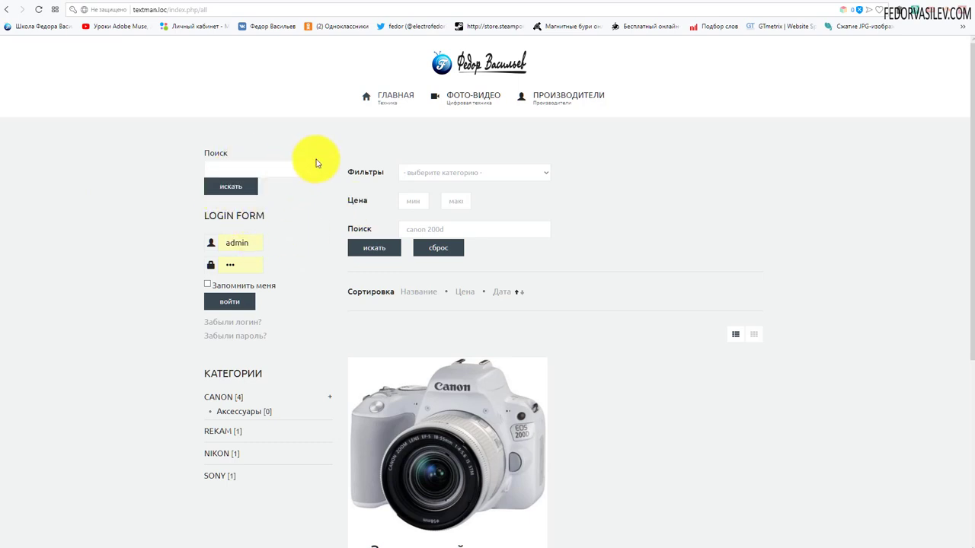
left_click(262, 168)
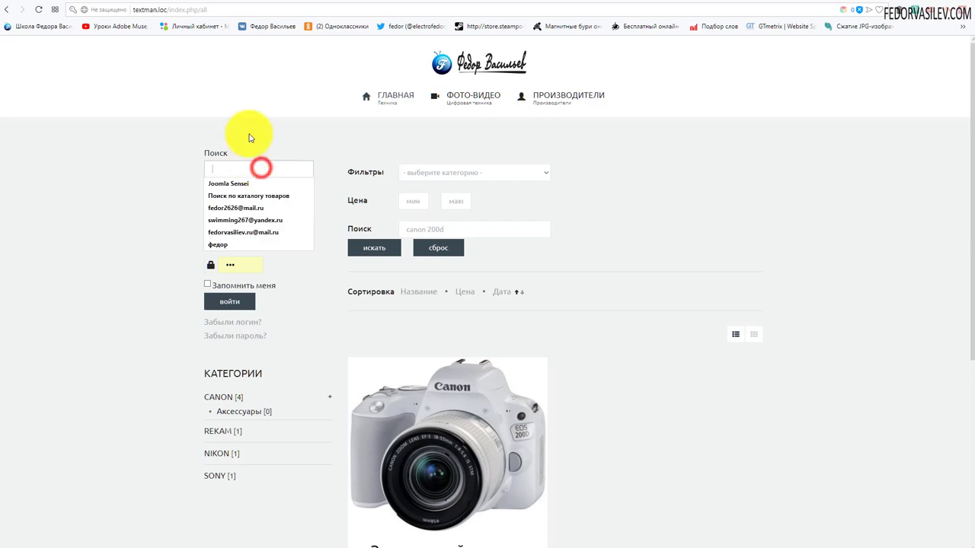
left_click(267, 126)
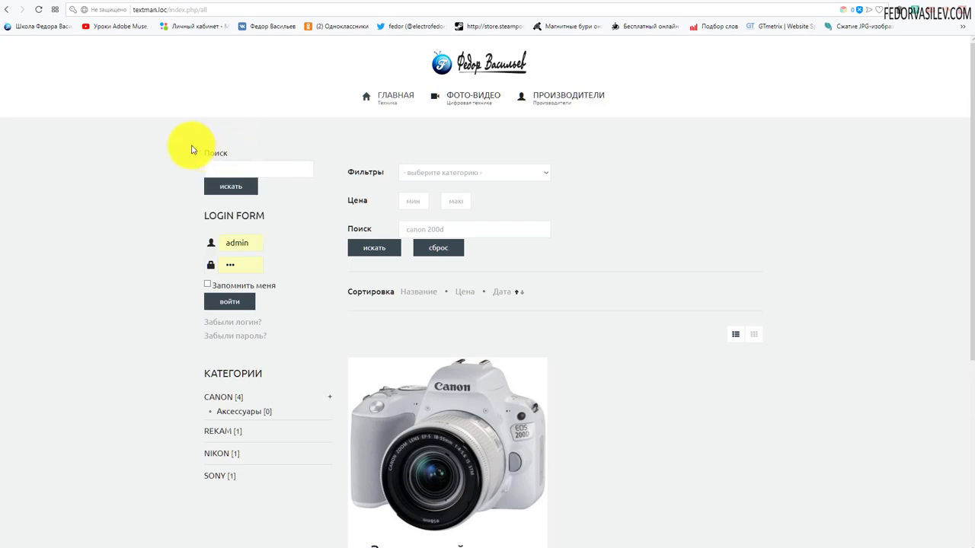
scroll(320, 135, "down", 4)
key("F5")
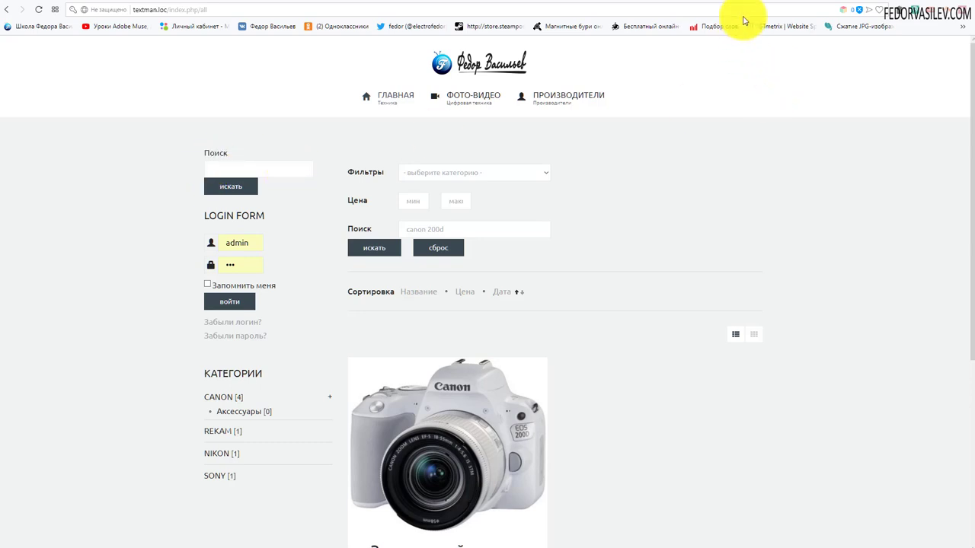
Set the поиск module's "Показывать заголовок" and "Показывать кнопку" to Нет, save it, and reload the shop page
left_click(788, 1)
left_click(106, 184)
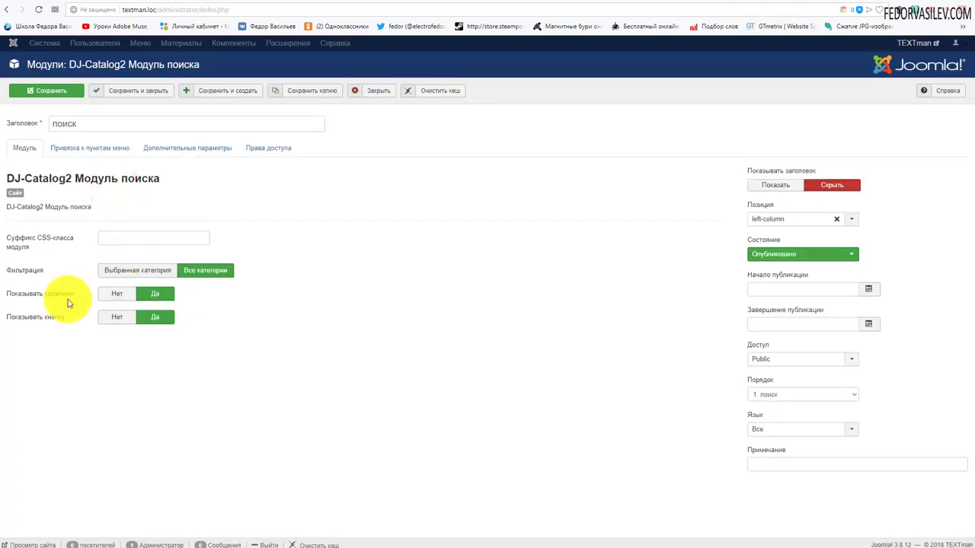
left_click(109, 297)
left_click(116, 317)
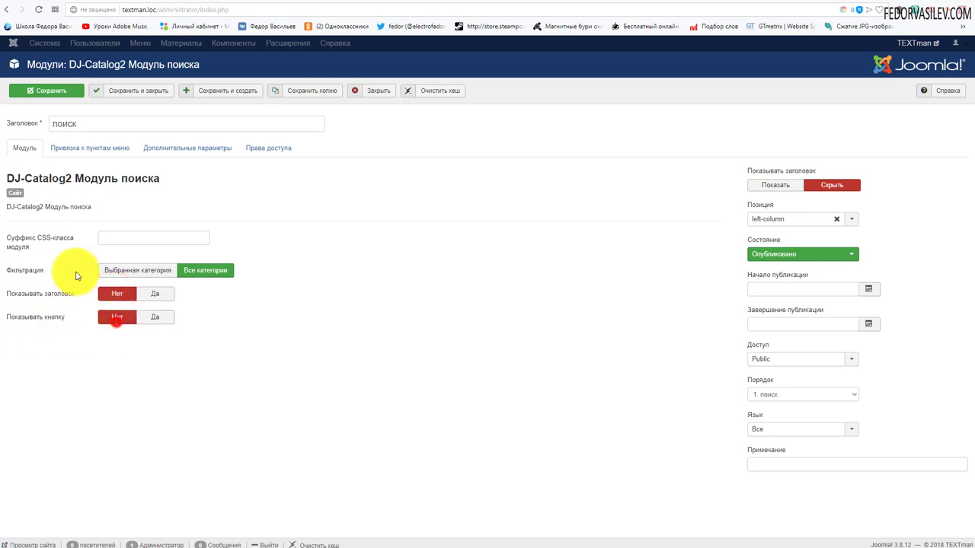
left_click(68, 92)
left_click(816, 3)
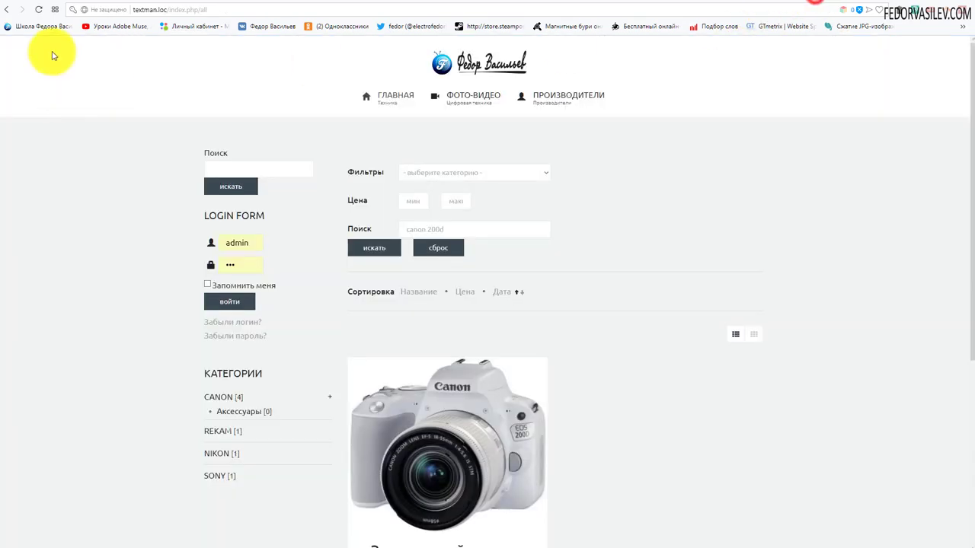
left_click(38, 9)
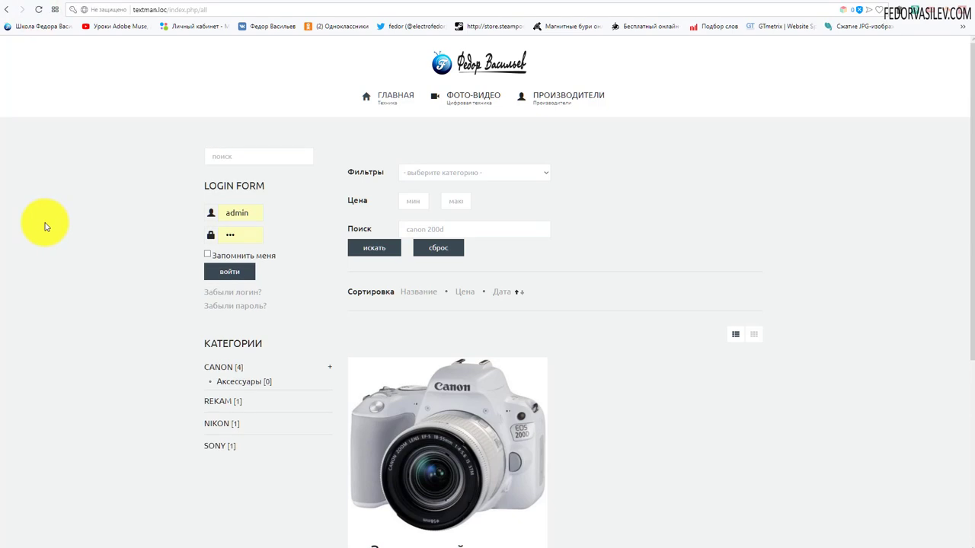
Go to the shop's home page and search the catalog for "200d" using the search block
left_click(207, 158)
left_click(213, 157)
left_click(154, 160)
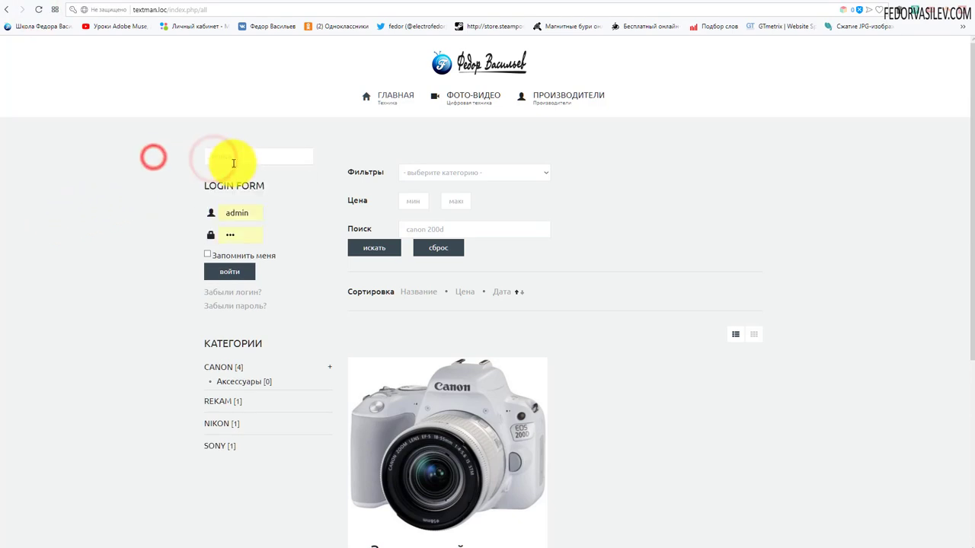
scroll(432, 369, "down", 2)
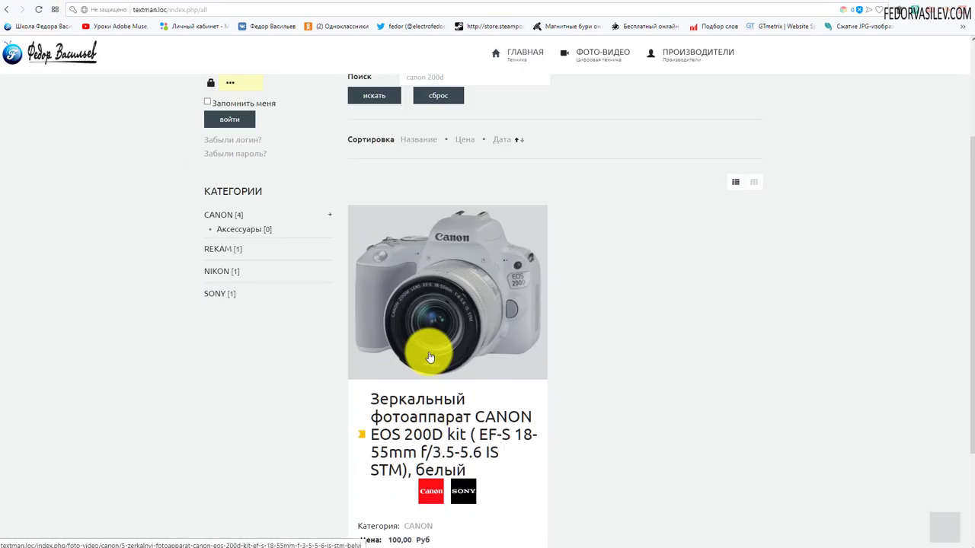
scroll(426, 287, "up", 2)
left_click(394, 102)
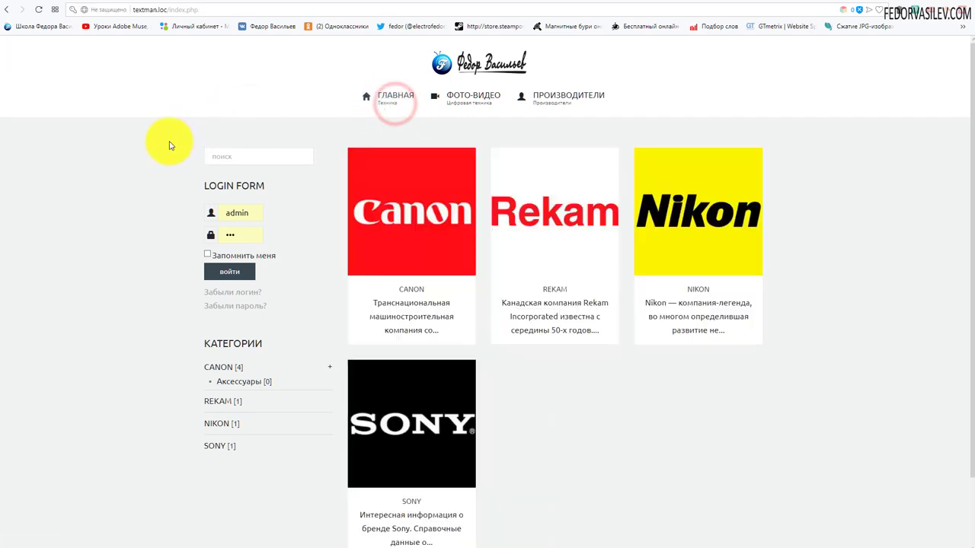
left_click(218, 155)
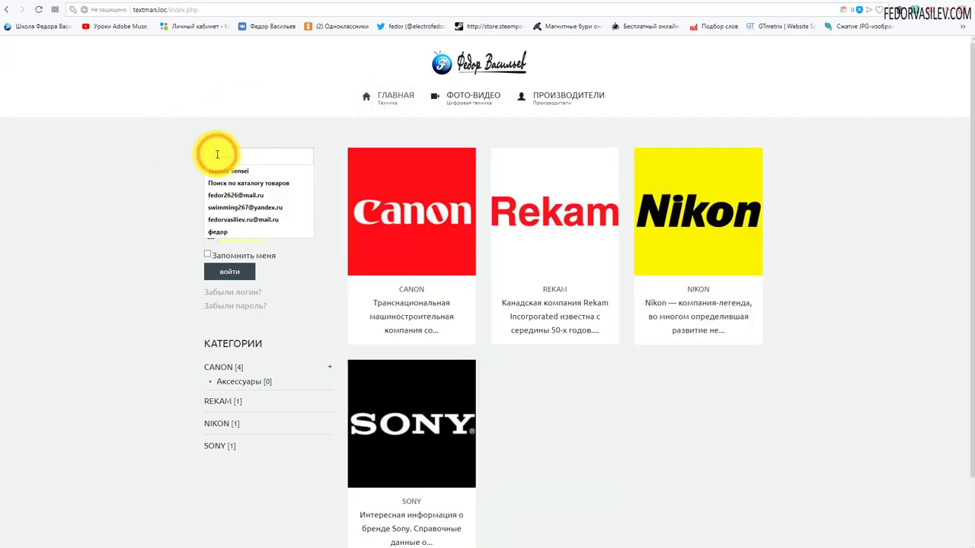
left_click(217, 154)
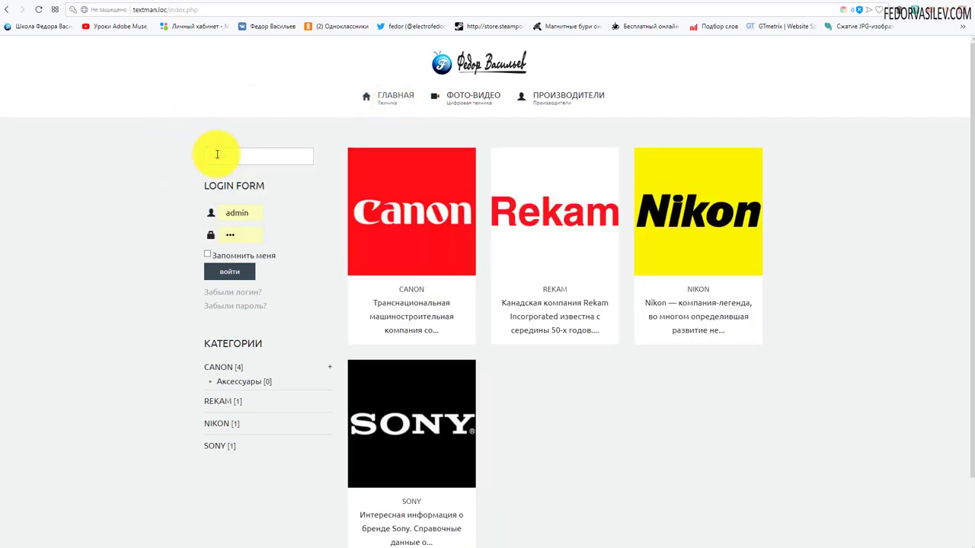
type("200a")
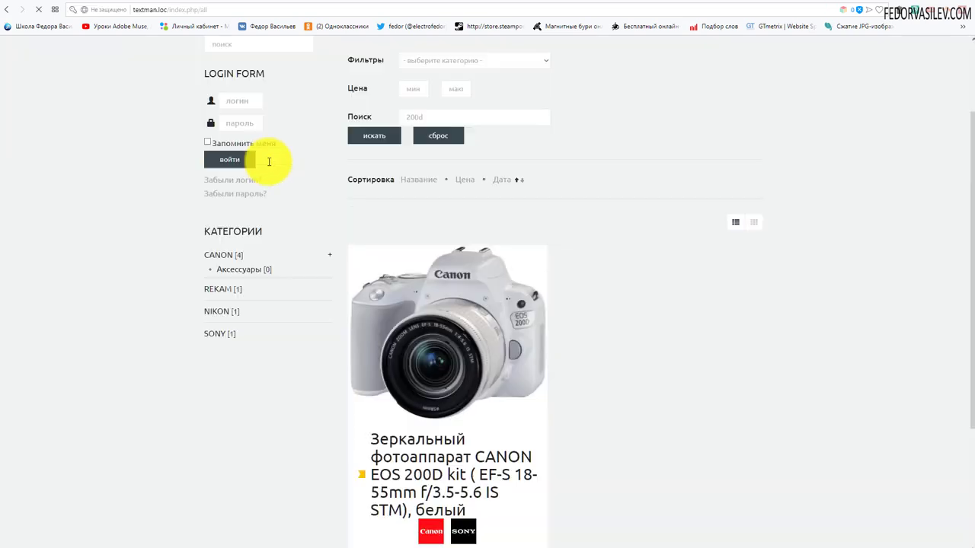
Examine the product card found by the search and the filter form above it
scroll(287, 269, "down", 3)
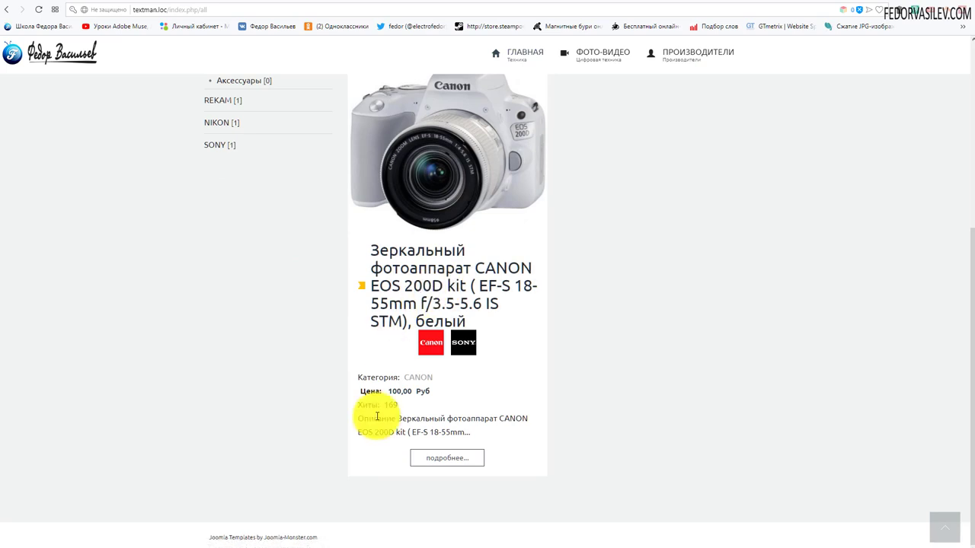
scroll(374, 414, "up", 3)
scroll(499, 152, "down", 3)
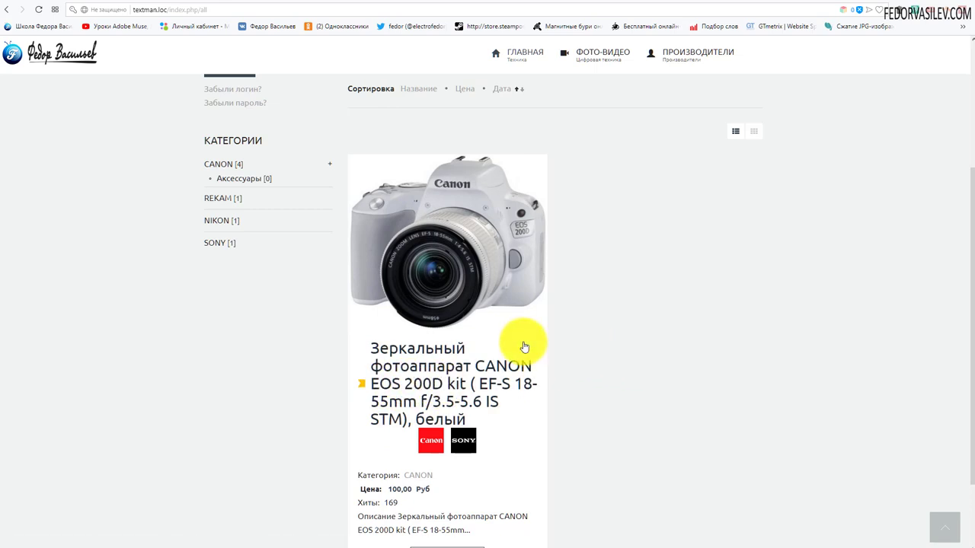
scroll(523, 343, "up", 3)
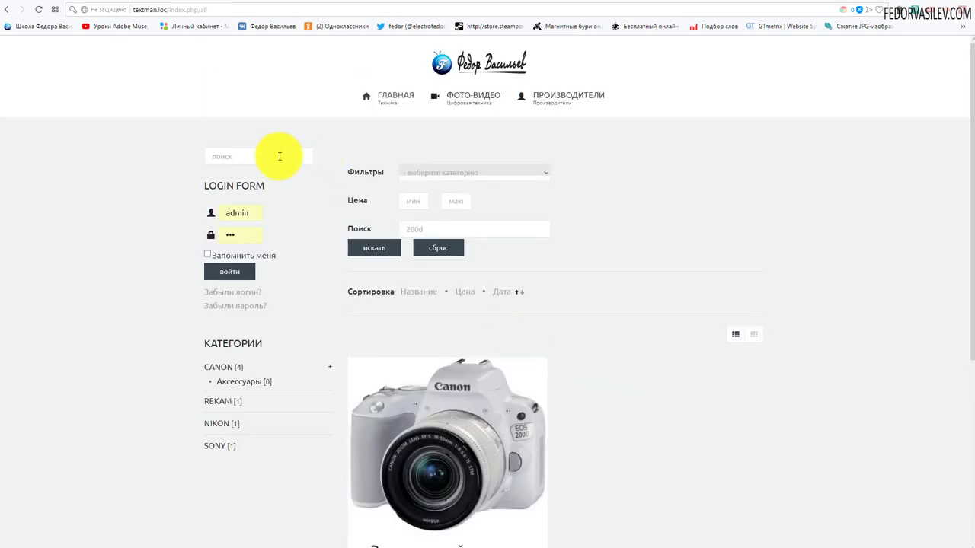
left_click(279, 157)
left_click(308, 120)
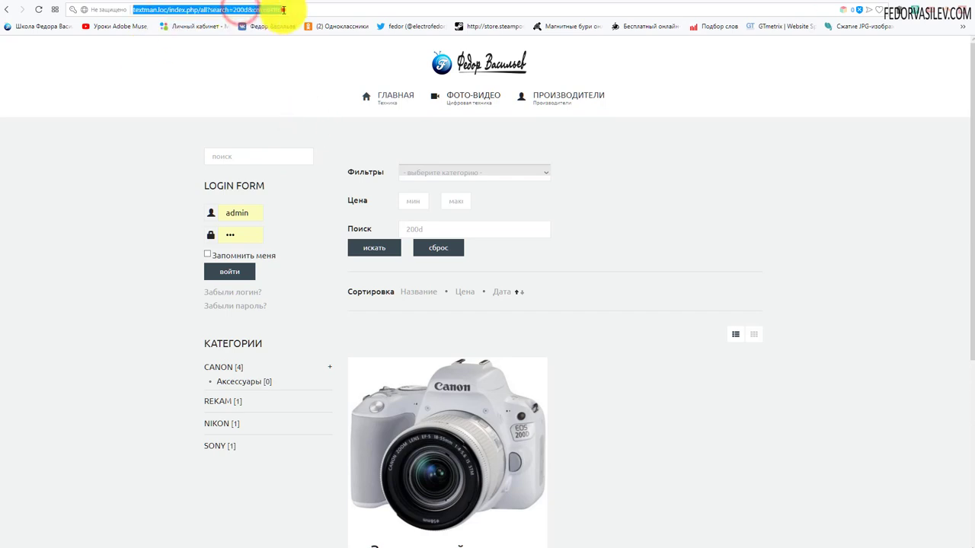
Return to the shop's home page and load its address with "/?tp=1" to preview the template's module positions
left_click(307, 9)
left_click(358, 100)
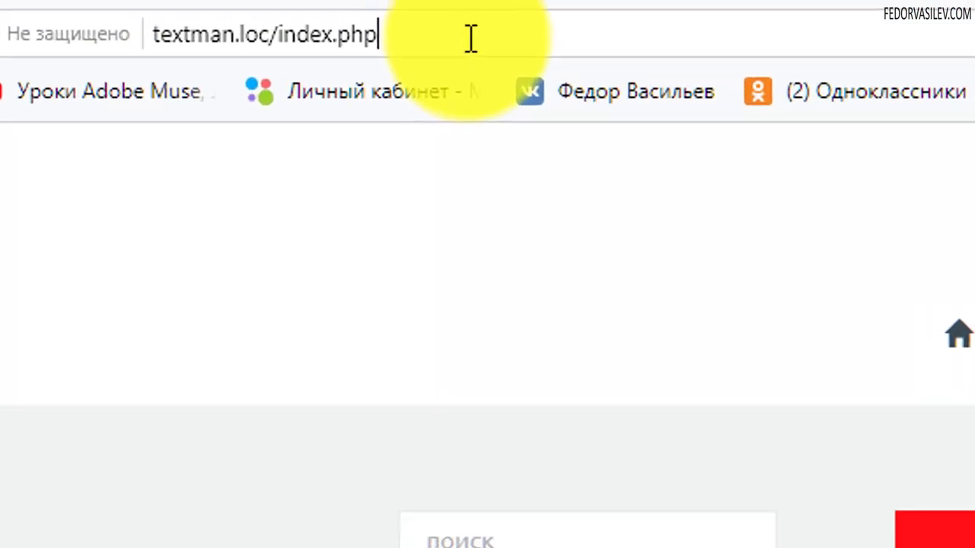
type("/")
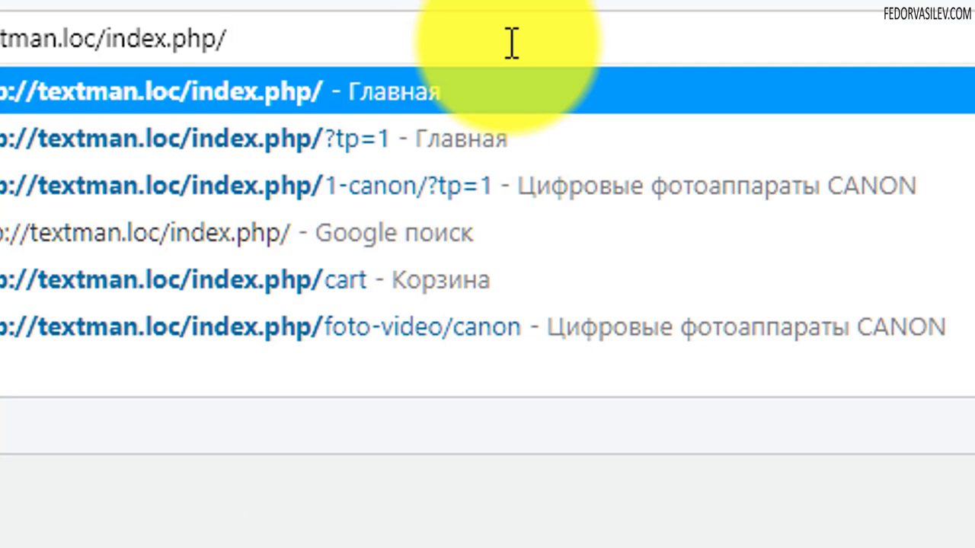
left_click(327, 142)
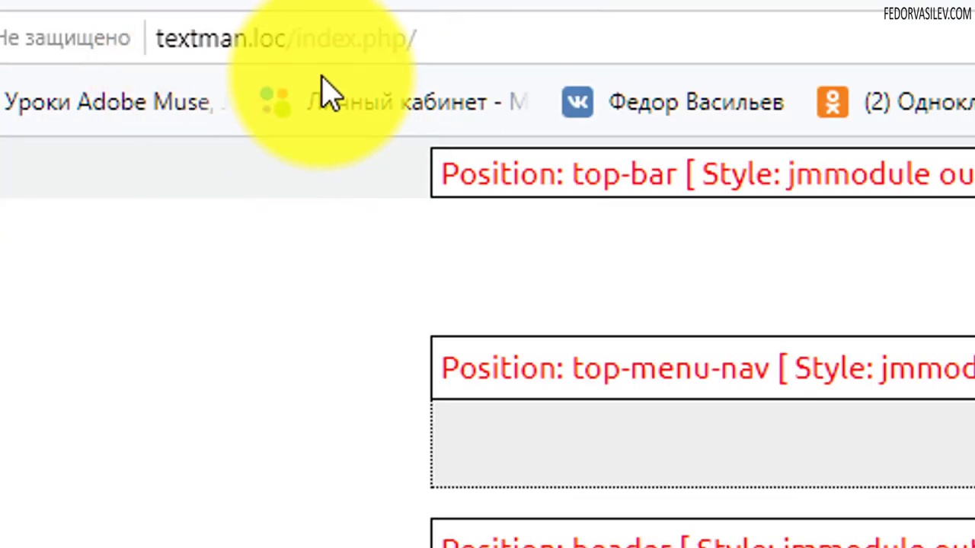
Examine the "?tp=1" parameter in the page address and the outlined position names such as top1-3
left_click(400, 30)
left_click(404, 52)
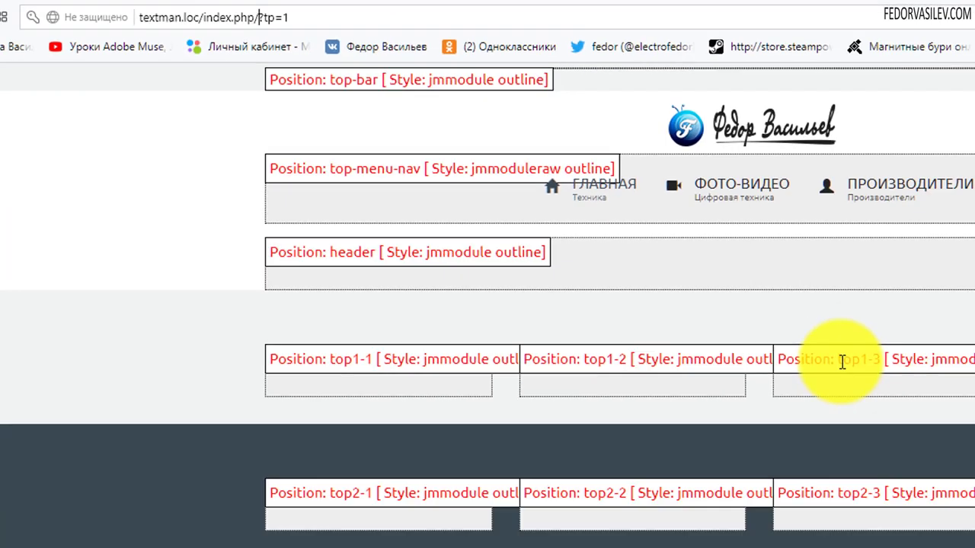
key("Delete")
key("Delete")
key("Delete")
key("Delete")
key("Delete")
left_click_drag(524, 203, 549, 205)
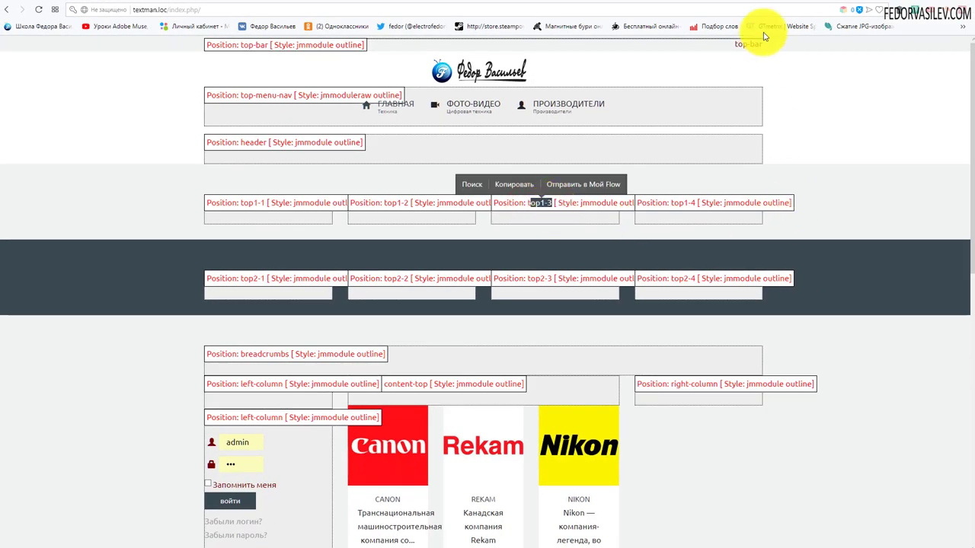
Close the search module in the Joomla administration and open the template manager's settings
left_click(789, 4)
left_click(355, 91)
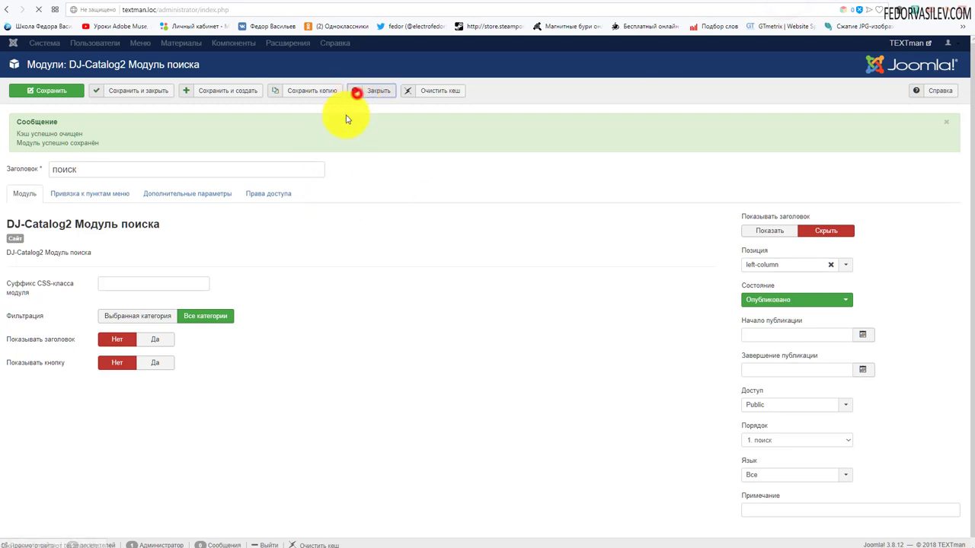
left_click(317, 44)
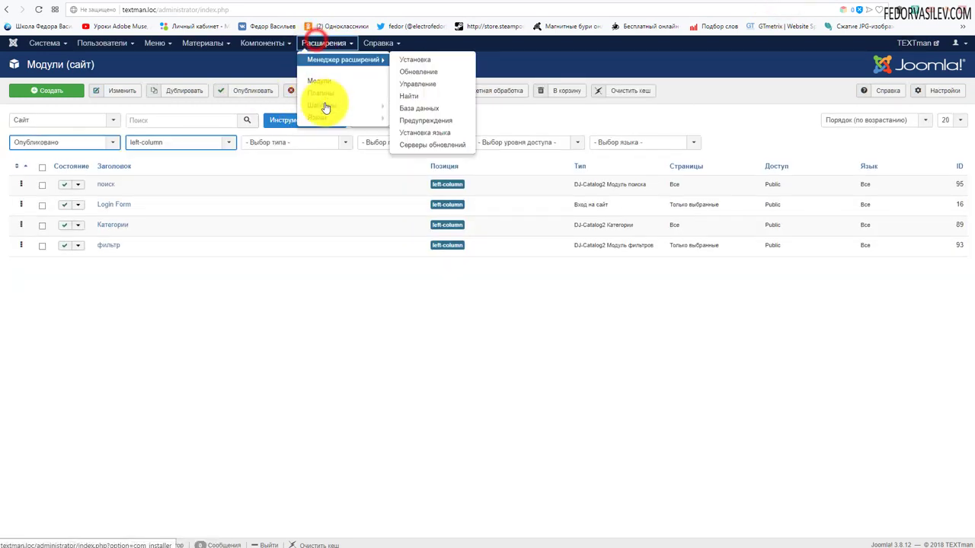
left_click(322, 100)
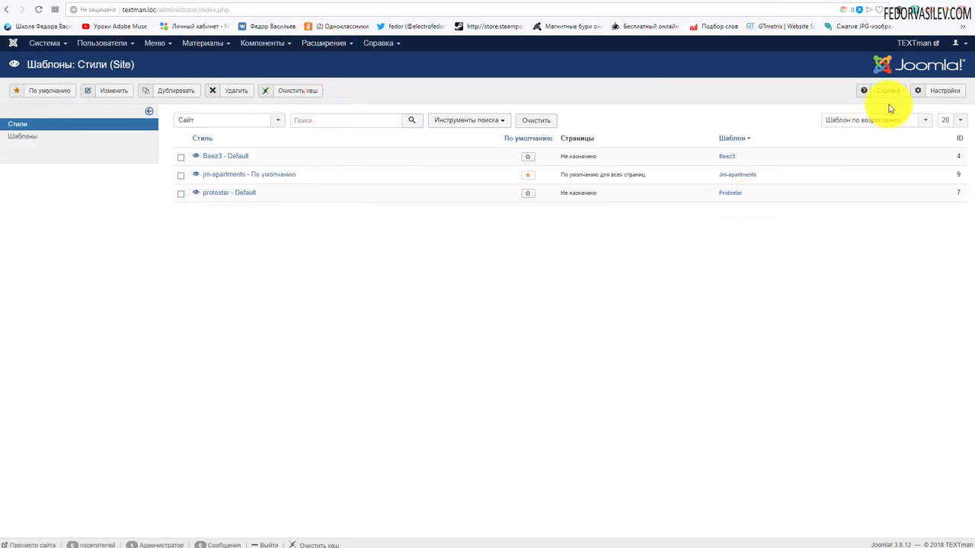
left_click(943, 90)
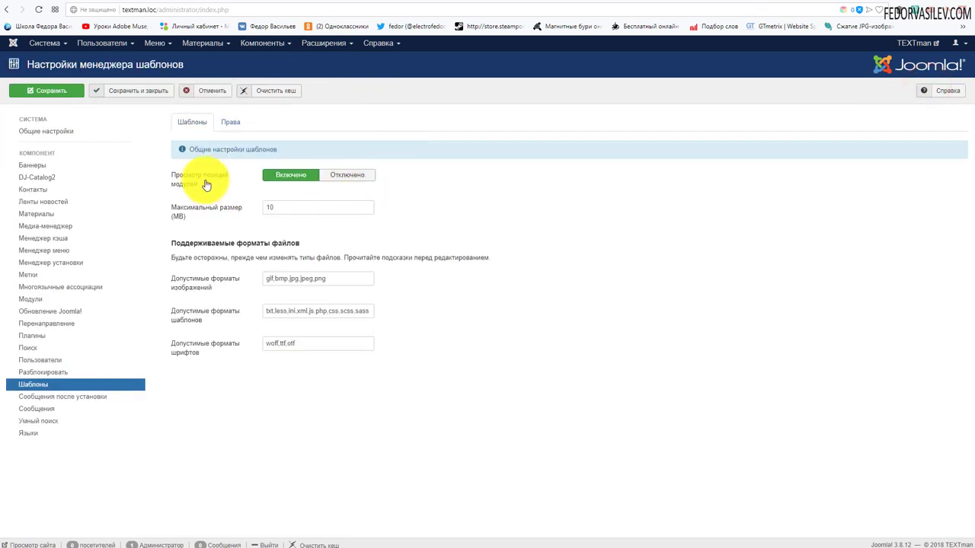
Set the template manager's "Просмотр позиций модулей" option to Включено
mouse_move(190, 185)
left_click(277, 182)
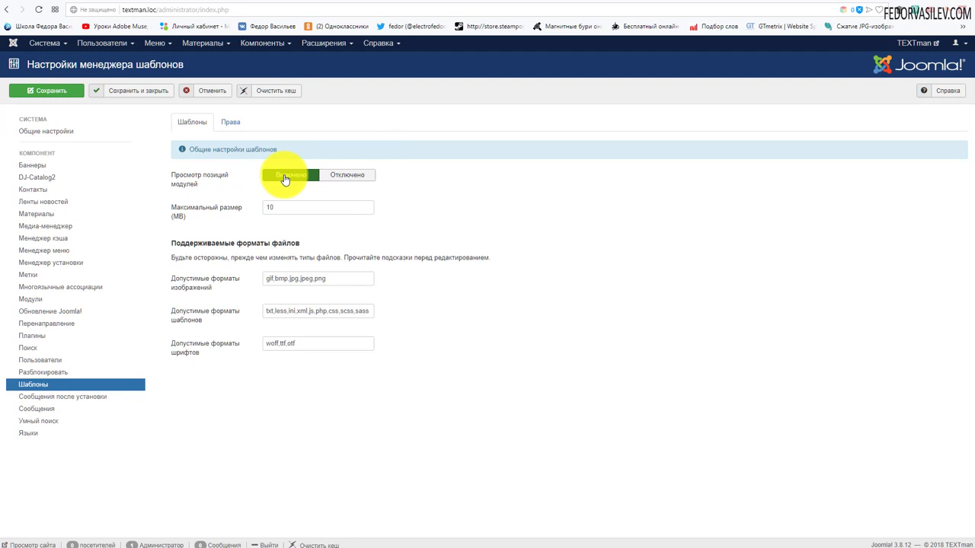
left_click(339, 176)
left_click(290, 179)
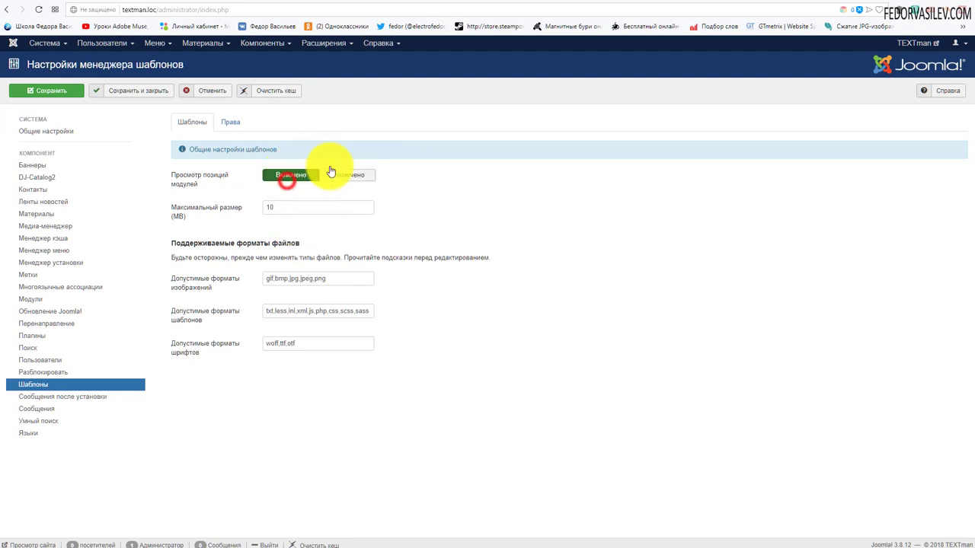
Switch to the shop's position preview and examine where the breadcrumbs and content-top positions sit
left_click(826, 6)
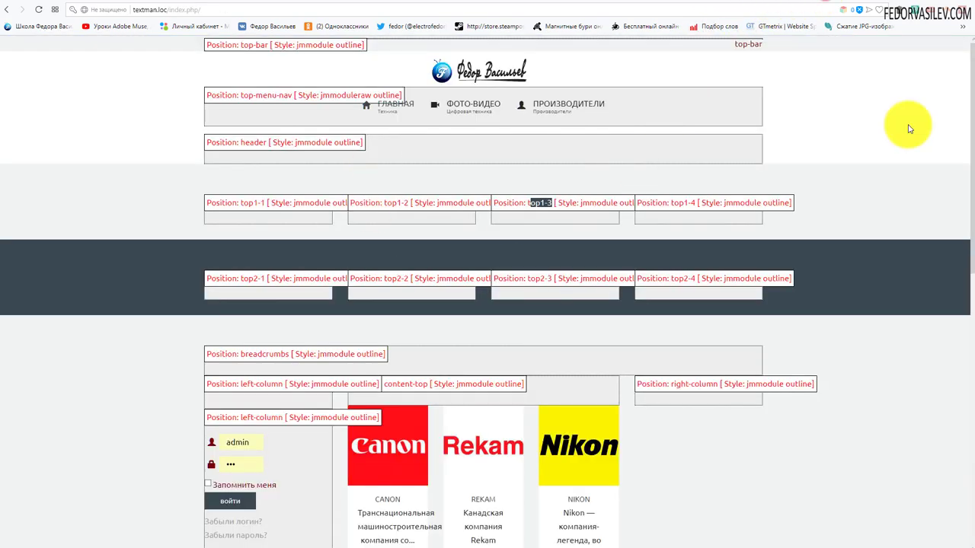
scroll(801, 344, "down", 2)
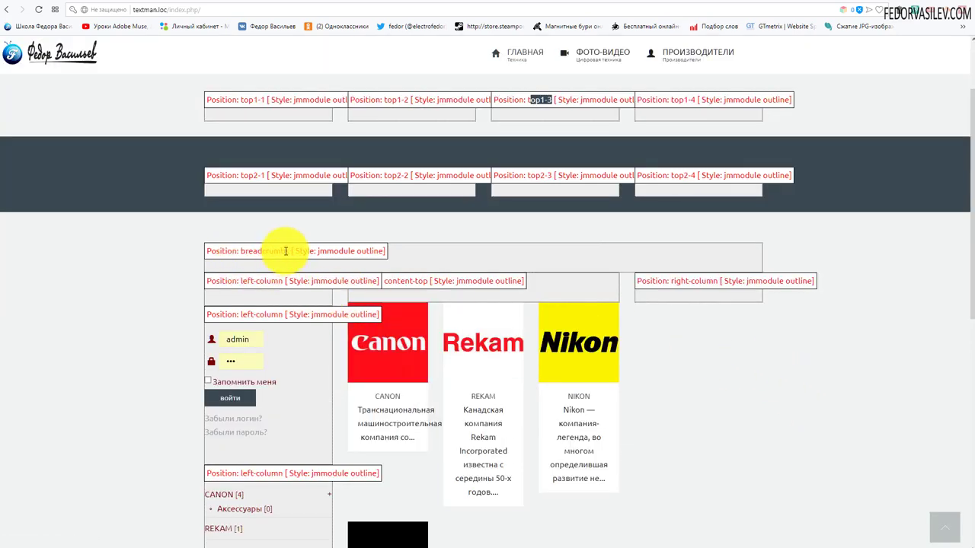
left_click_drag(283, 251, 217, 249)
left_click(442, 236)
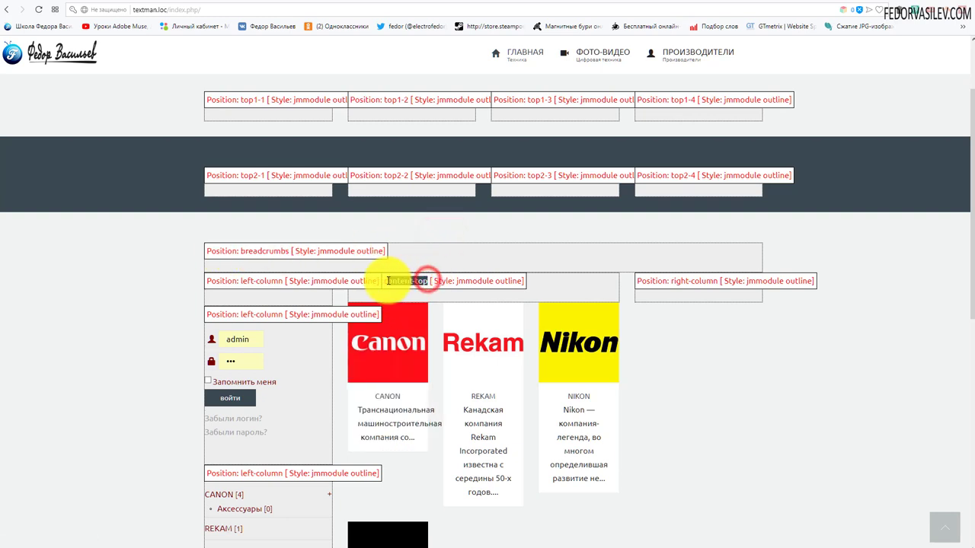
left_click(383, 261)
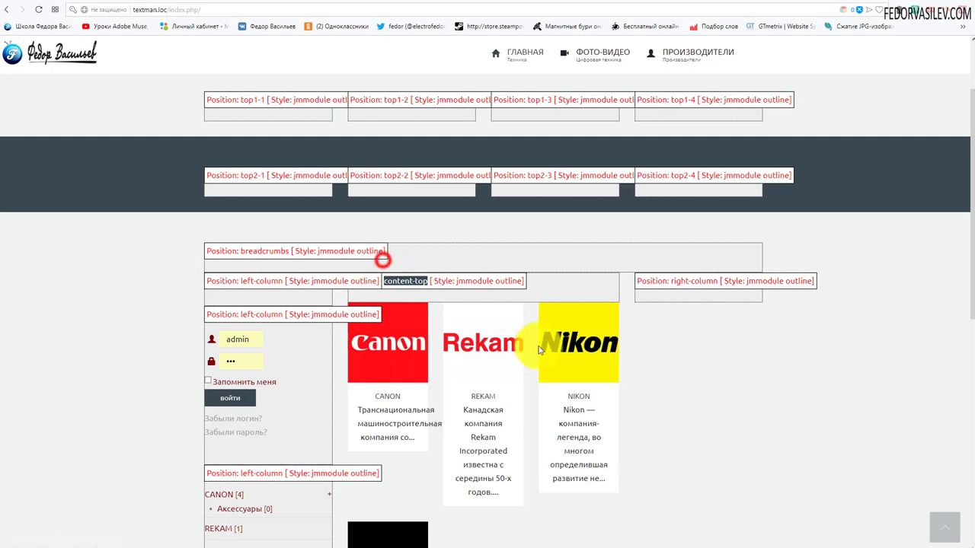
scroll(539, 350, "up", 1)
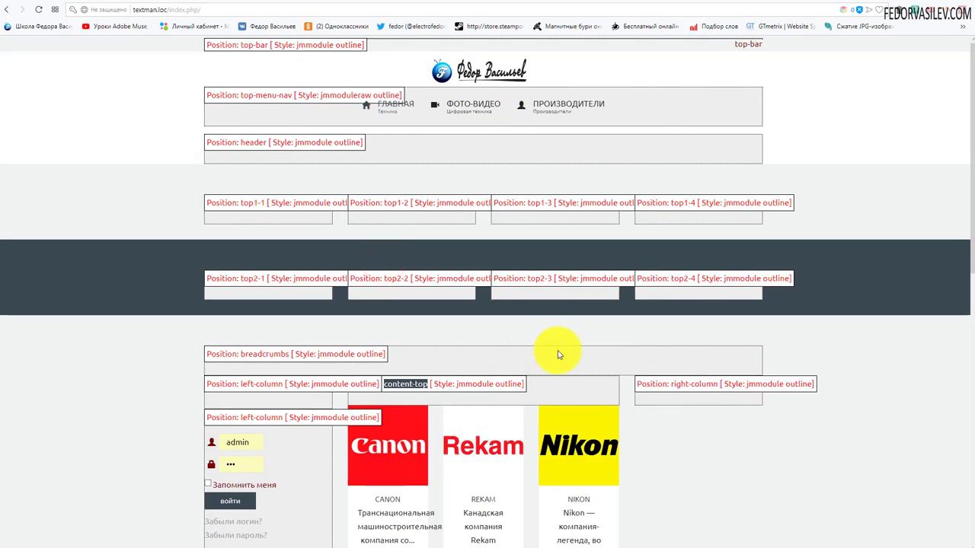
Switch to the Joomla administration and open the поиск module from the site's module list
left_click(786, 5)
left_click(323, 43)
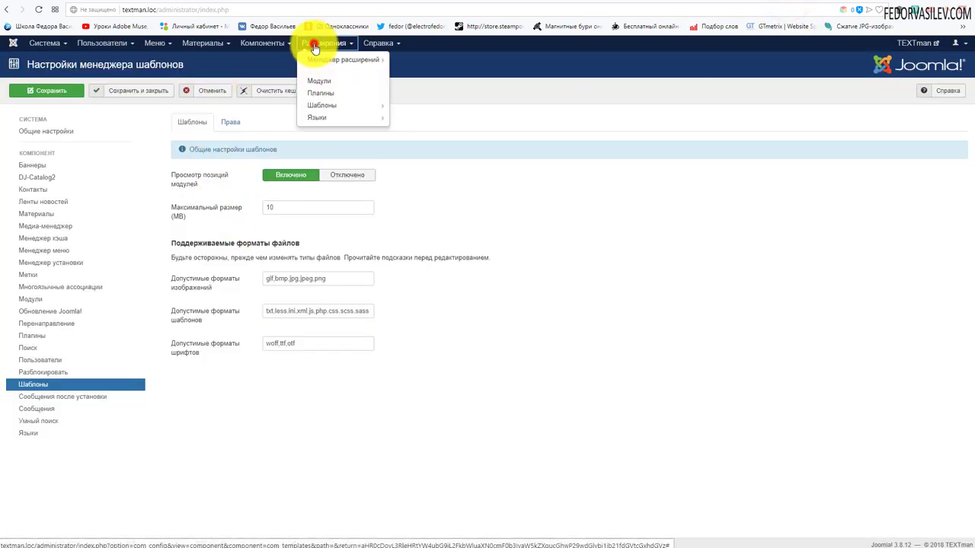
left_click(311, 76)
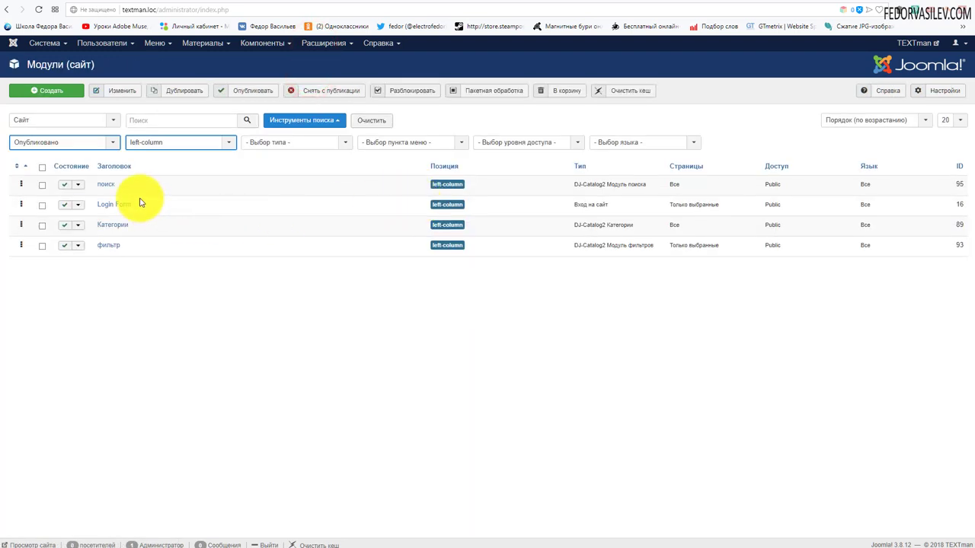
left_click(107, 184)
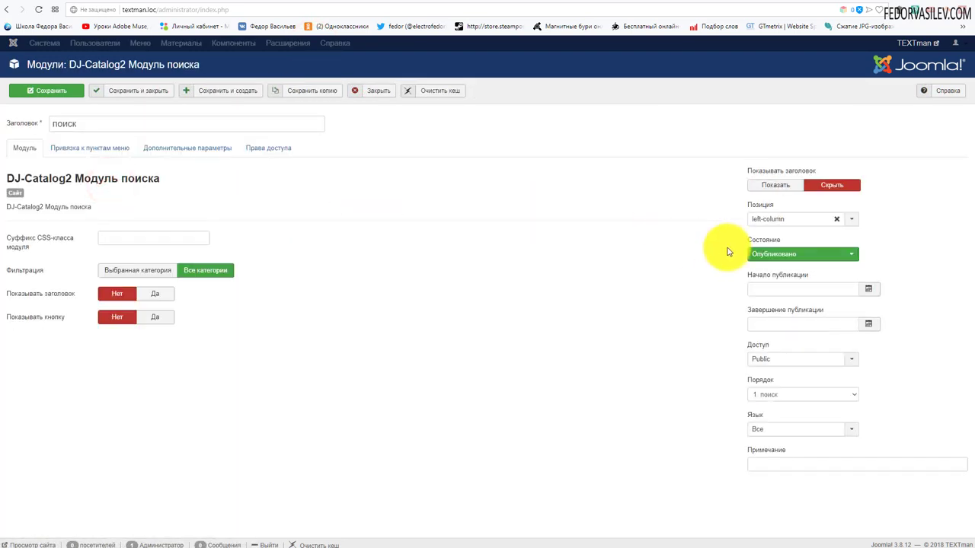
Replace the search module's position with Content Top [content-top] and save the module
left_click(840, 219)
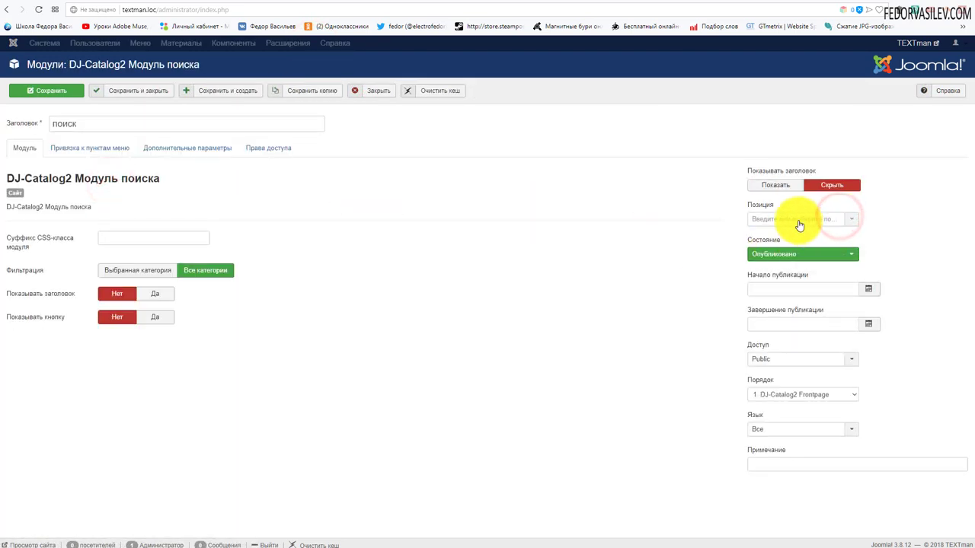
right_click(792, 232)
left_click(800, 291)
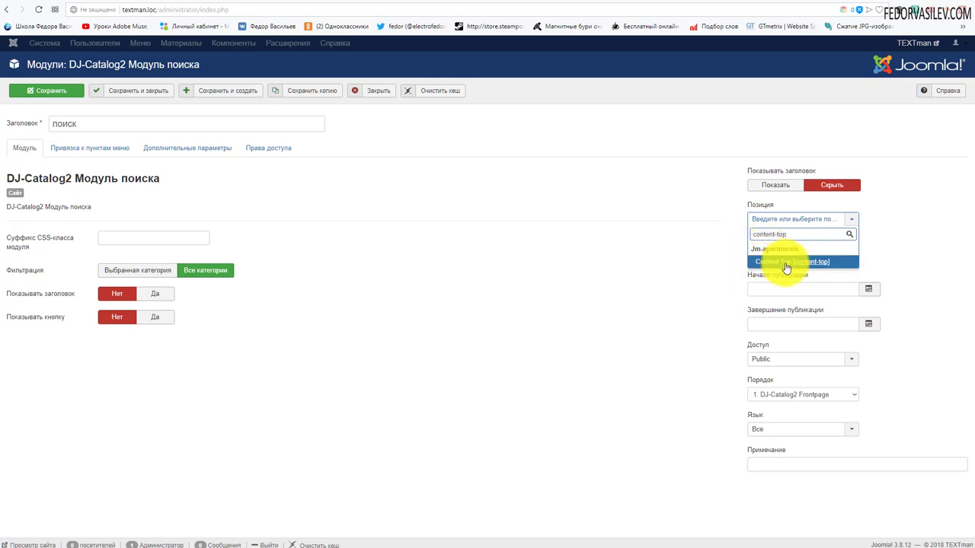
left_click(771, 262)
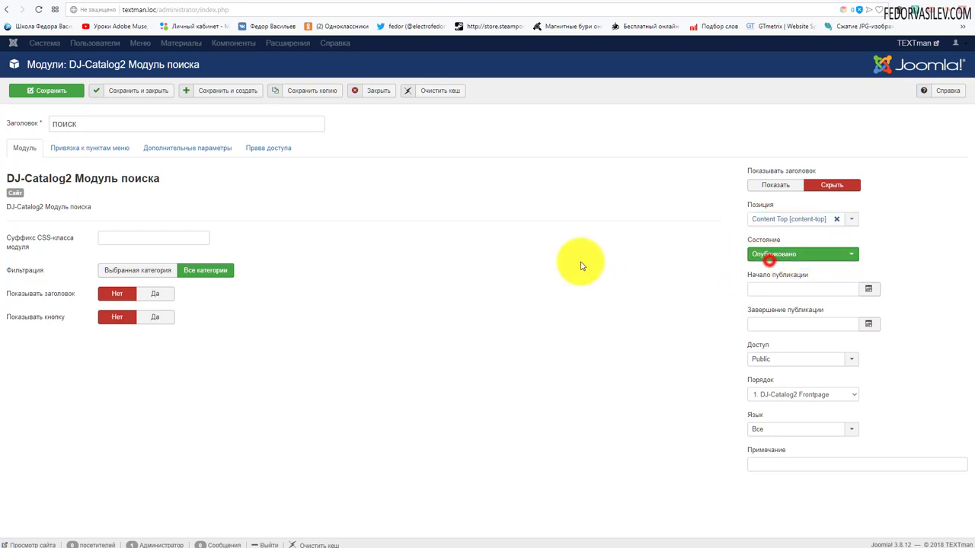
left_click(53, 90)
Switch to the shop site, reload it without the "?tp=1" parameter and try the search field above the categories
left_click(822, 3)
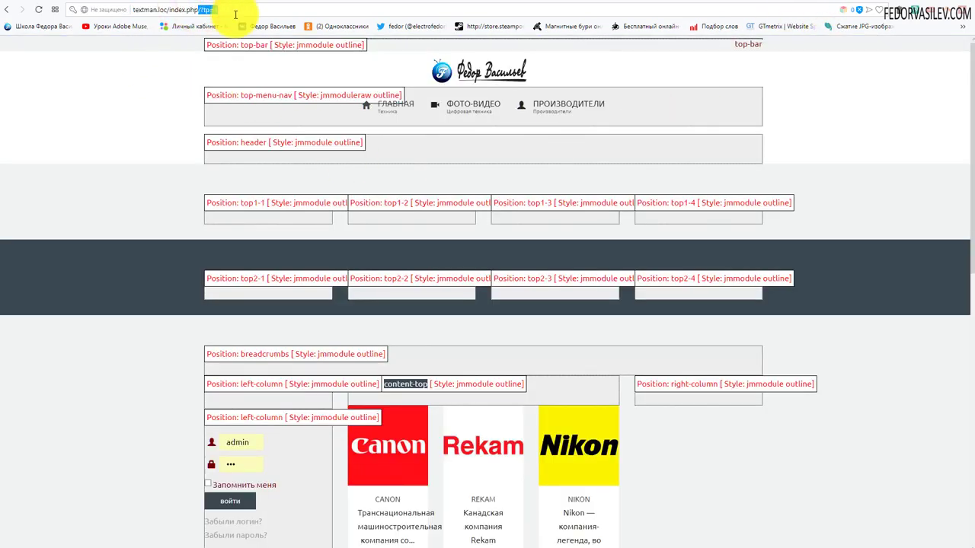
key("BackSpace")
key("Return")
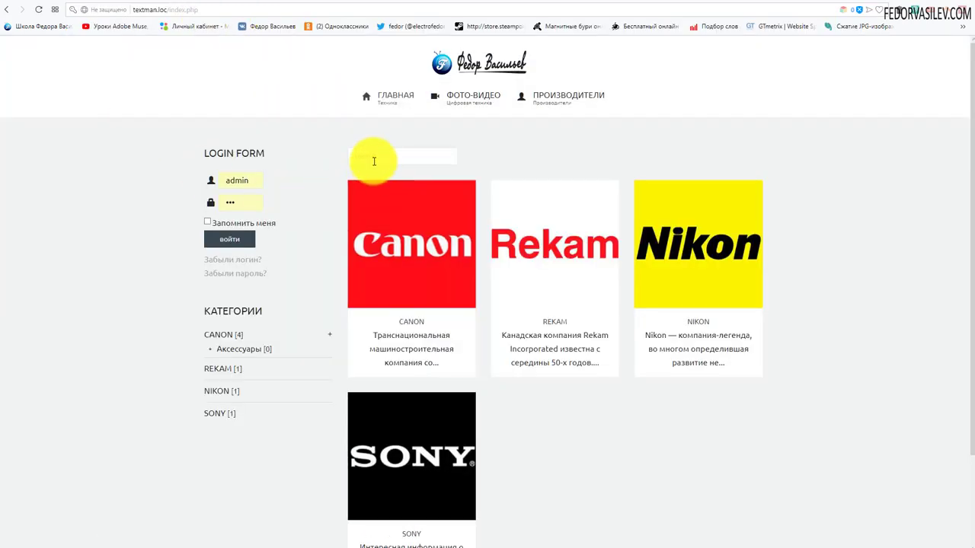
left_click(373, 158)
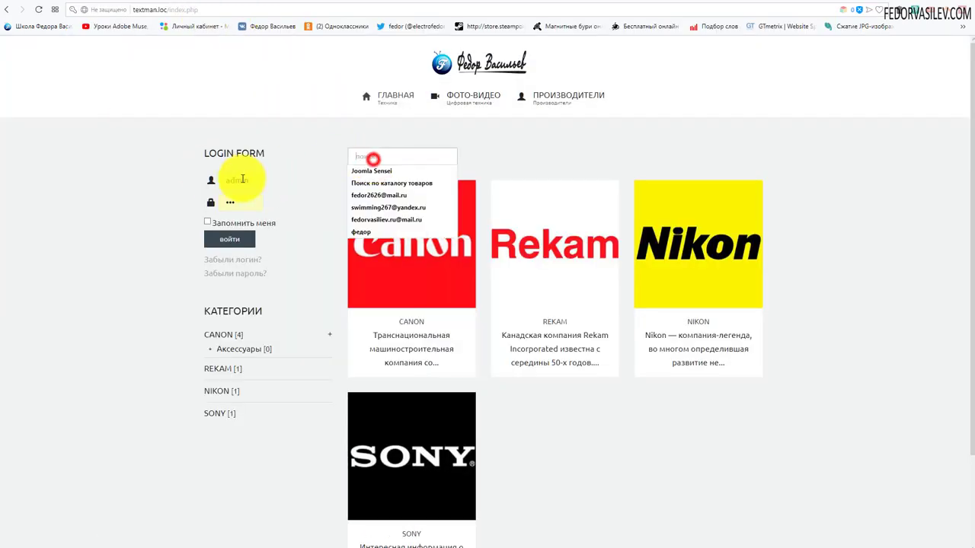
left_click(297, 144)
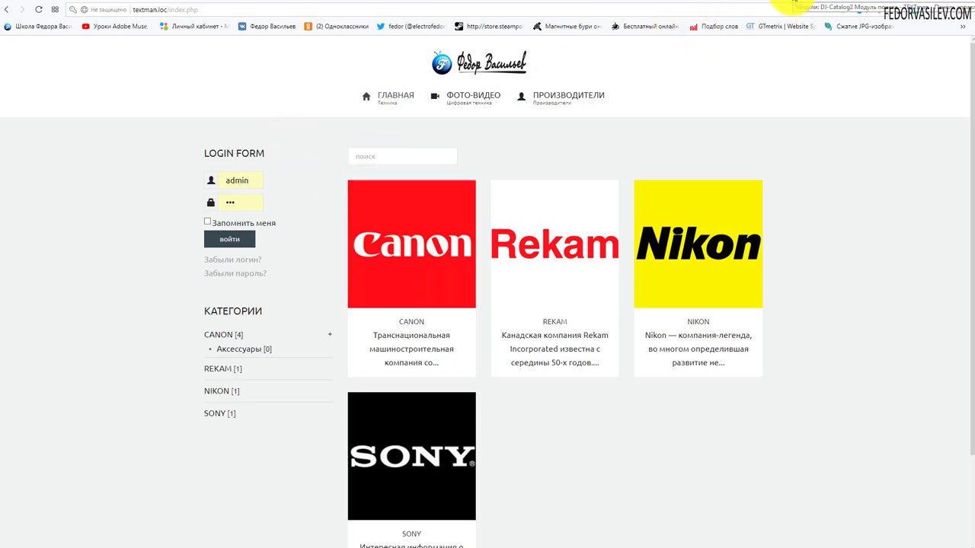
Return to the search module's settings, set "Показывать кнопку" to Да and save the module
left_click(792, 3)
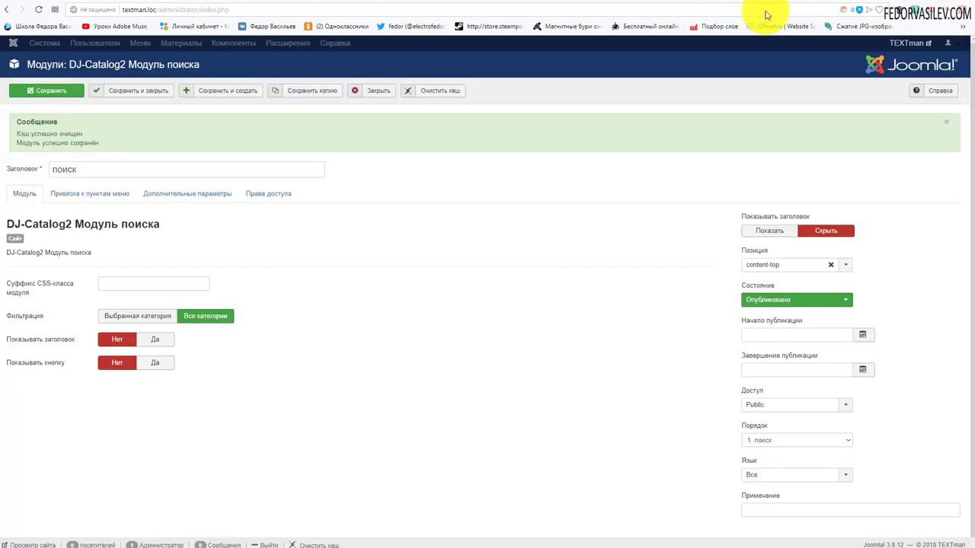
left_click(160, 364)
left_click(67, 92)
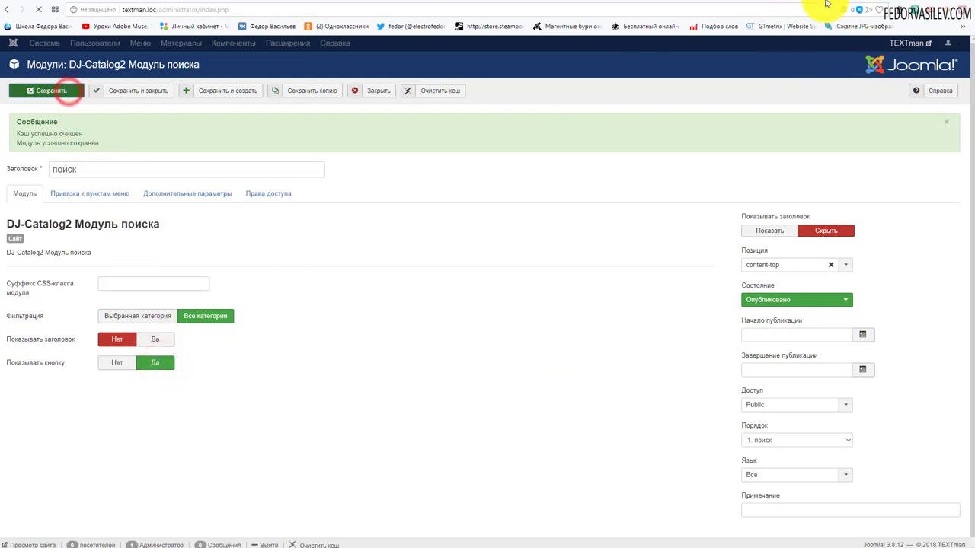
Reload the shop's home page and examine the search field together with its button
left_click(819, 3)
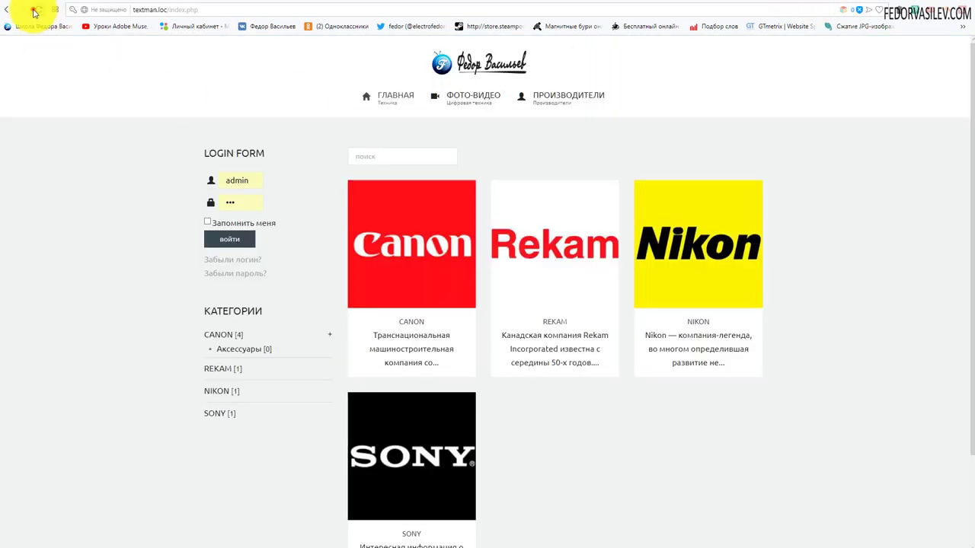
left_click(32, 9)
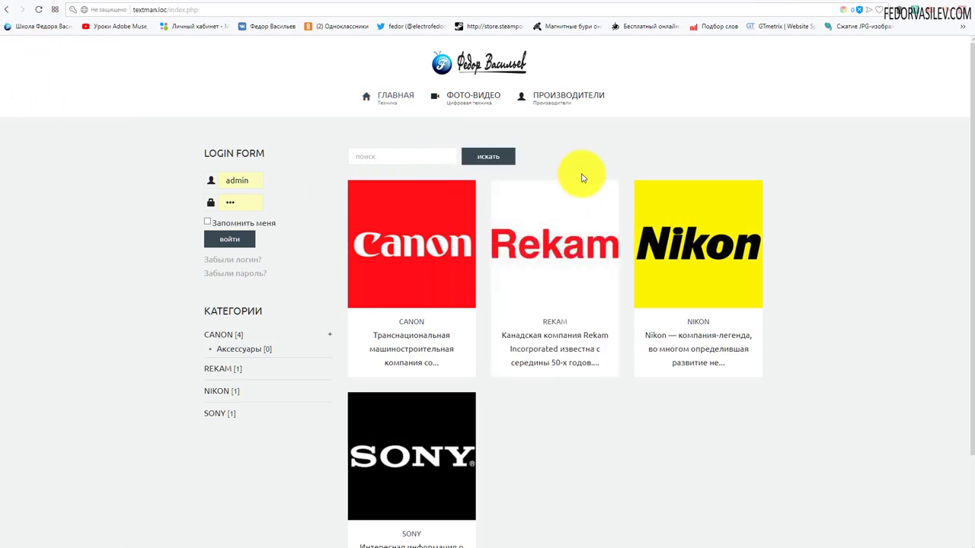
scroll(534, 358, "down", 2)
scroll(495, 335, "up", 2)
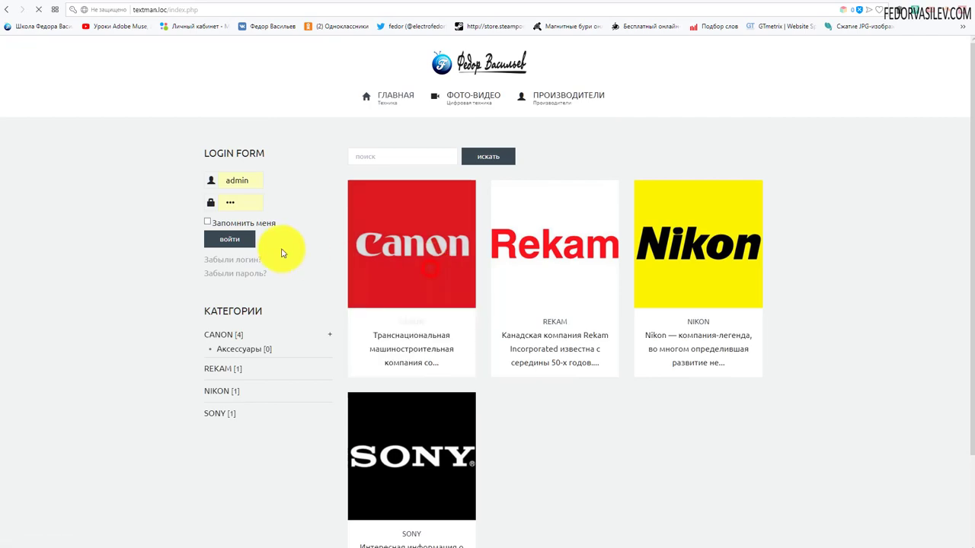
Open the Canon category page and look through its search field, filters, sorting options and products
left_click(223, 241)
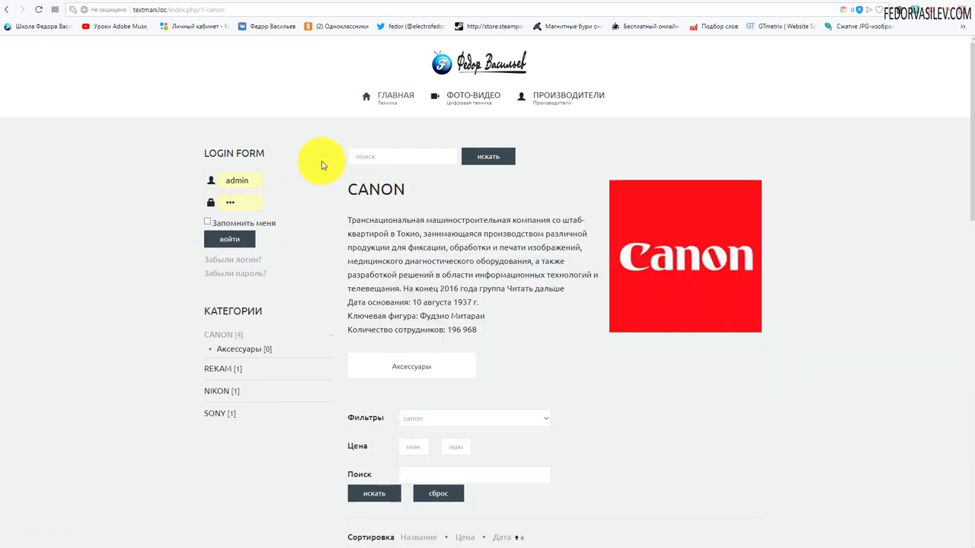
scroll(562, 257, "down", 3)
scroll(562, 257, "down", 3)
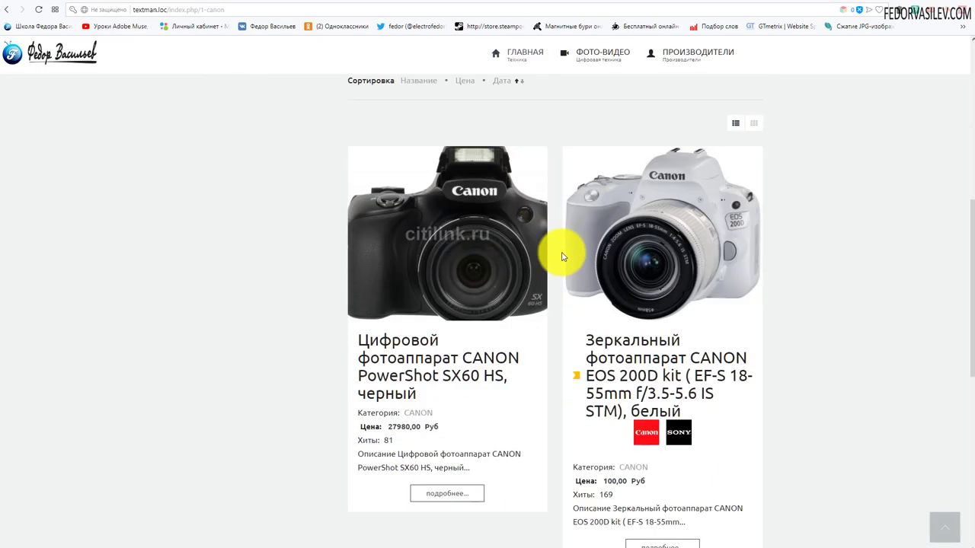
scroll(562, 254, "up", 6)
scroll(495, 228, "down", 4)
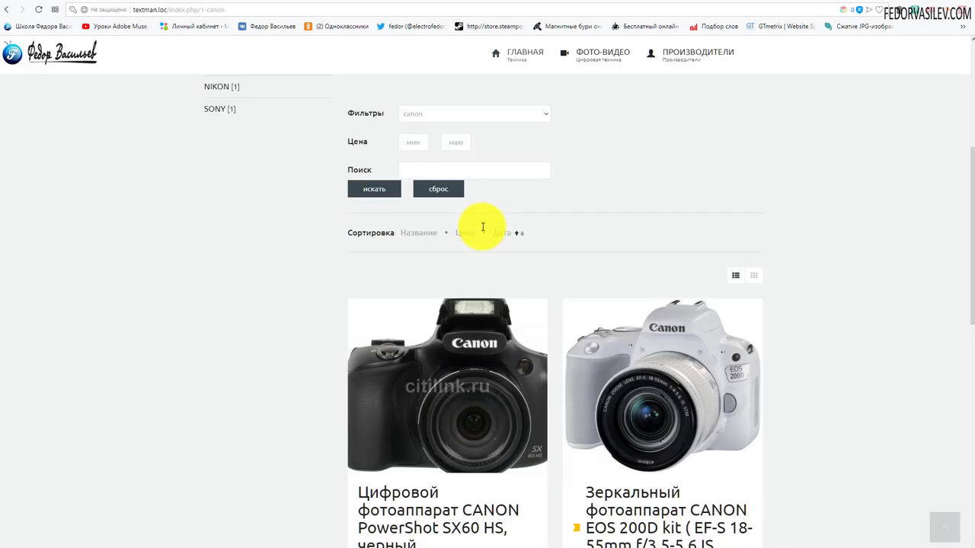
scroll(483, 168, "up", 5)
Open Canon under Фото-Видео and its white CANON EOS 200D product, and check the search field on the product page
mouse_move(473, 98)
left_click(466, 163)
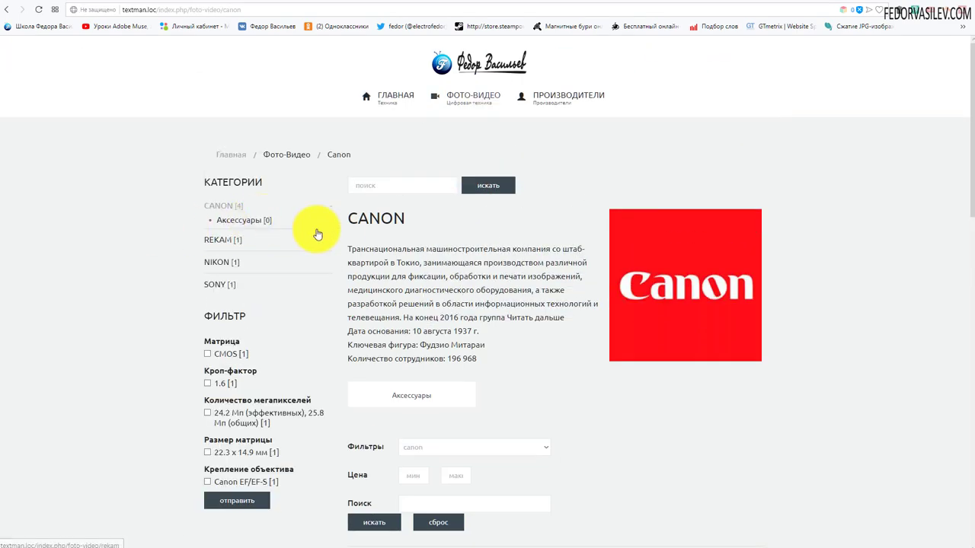
scroll(474, 228, "down", 3)
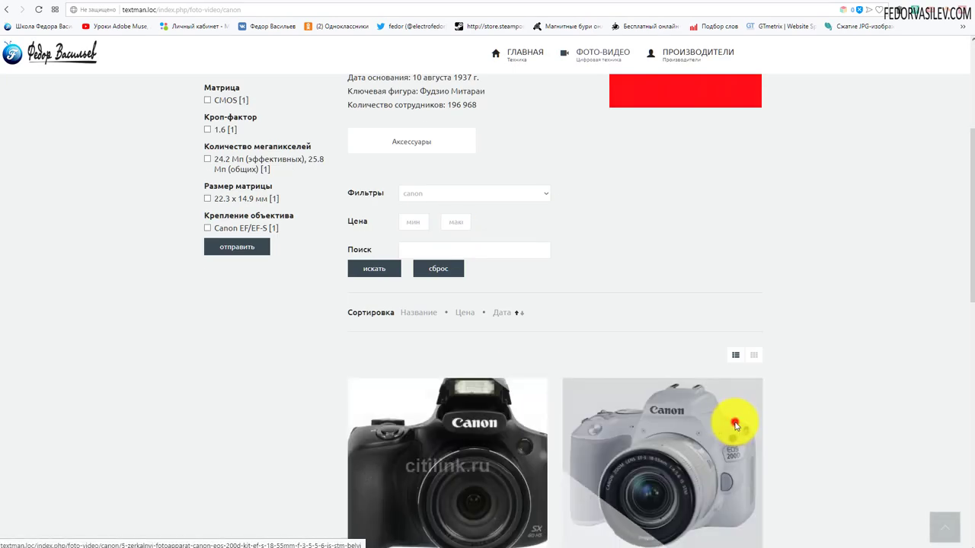
left_click(734, 421)
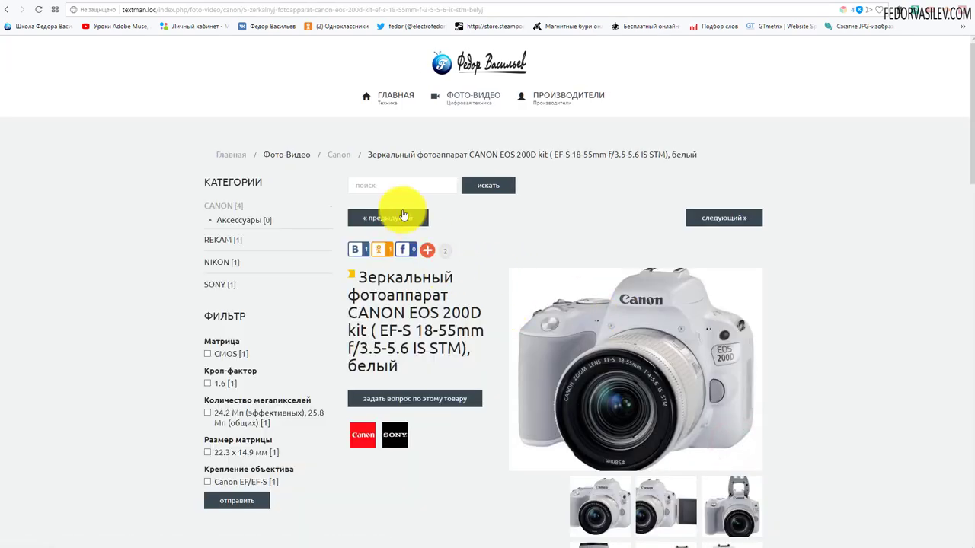
left_click(384, 185)
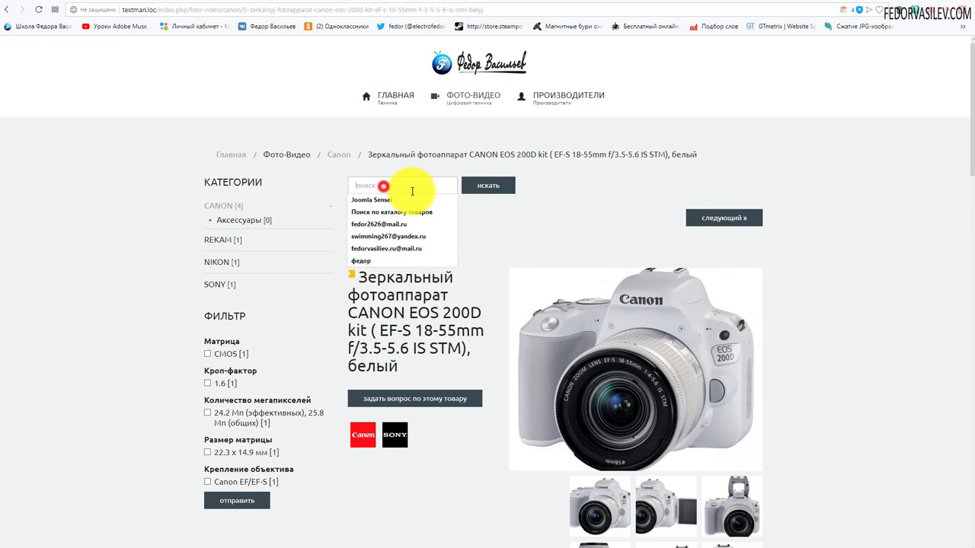
left_click(566, 187)
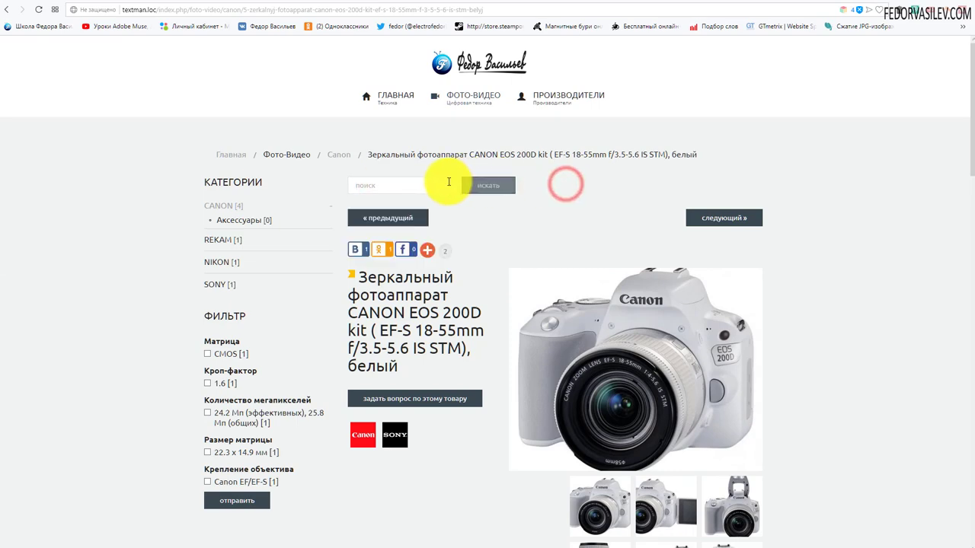
scroll(544, 190, "down", 7)
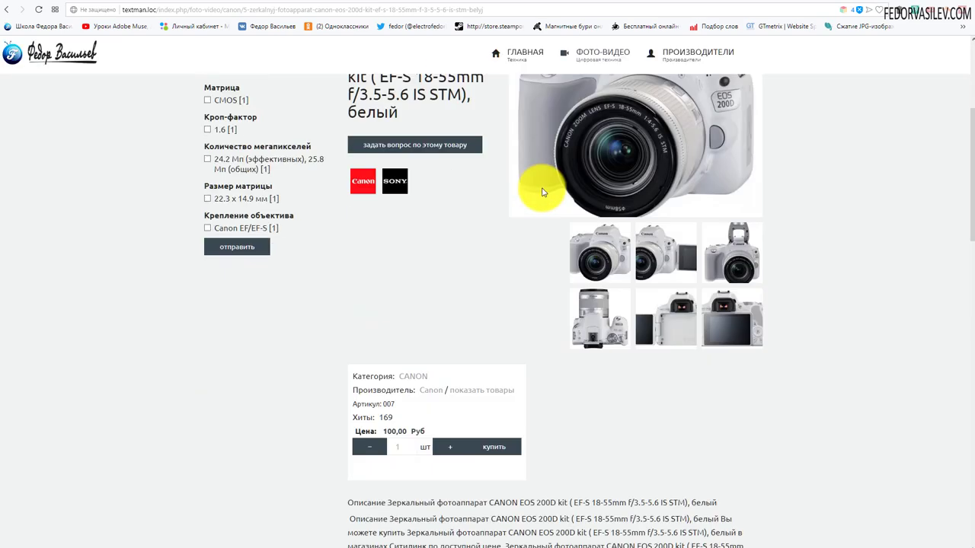
Return to the shop's home page, switch back to the Joomla administration and close the search module
left_click(533, 48)
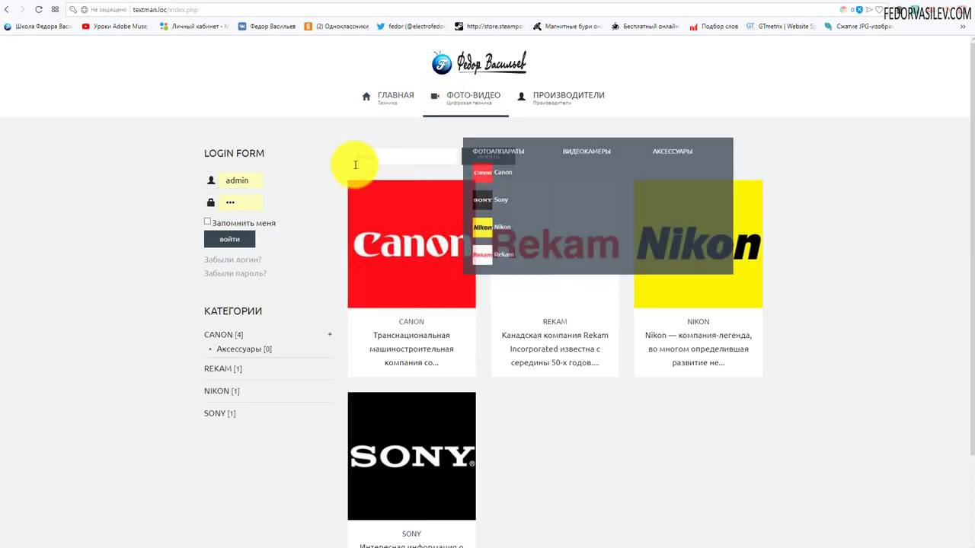
left_click(790, 5)
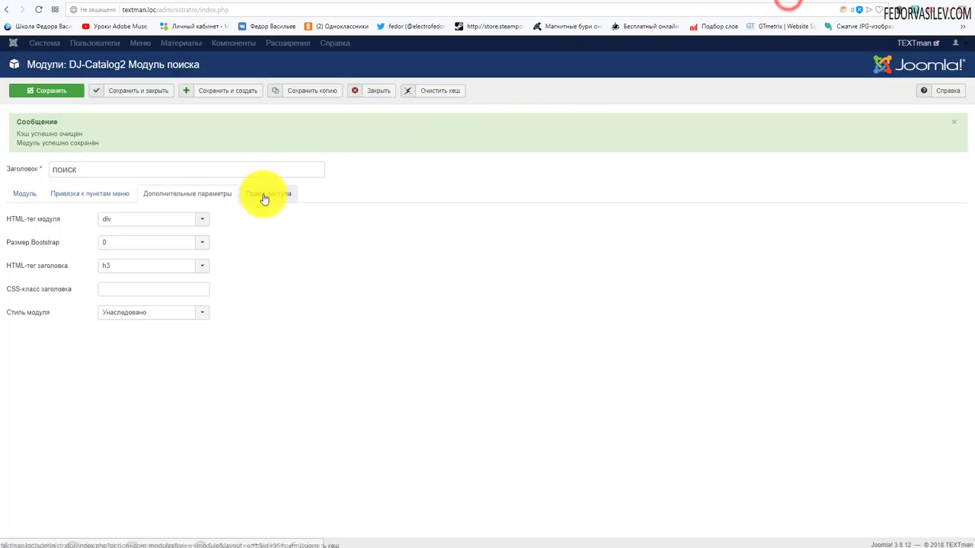
left_click(367, 97)
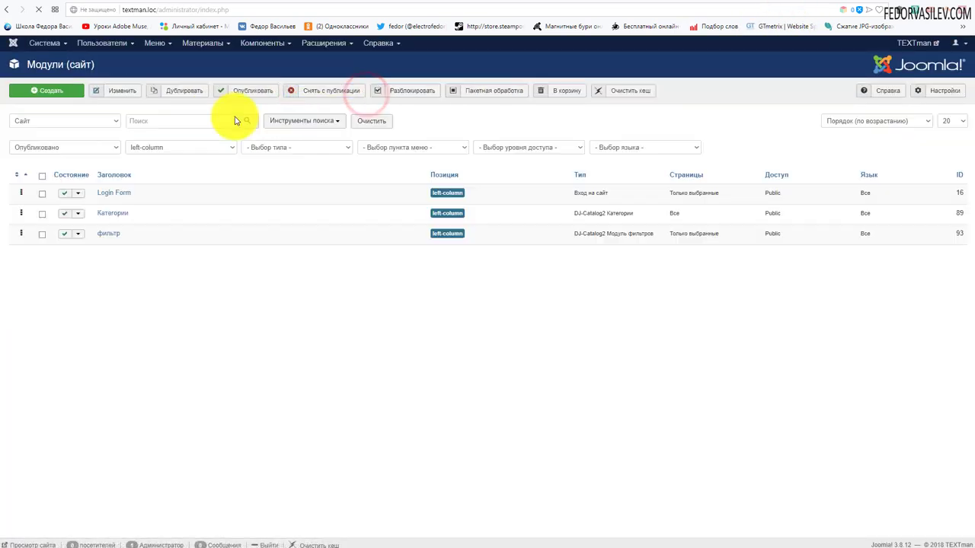
Create a new item in the Main Menu with the title "Поиск"
left_click(151, 43)
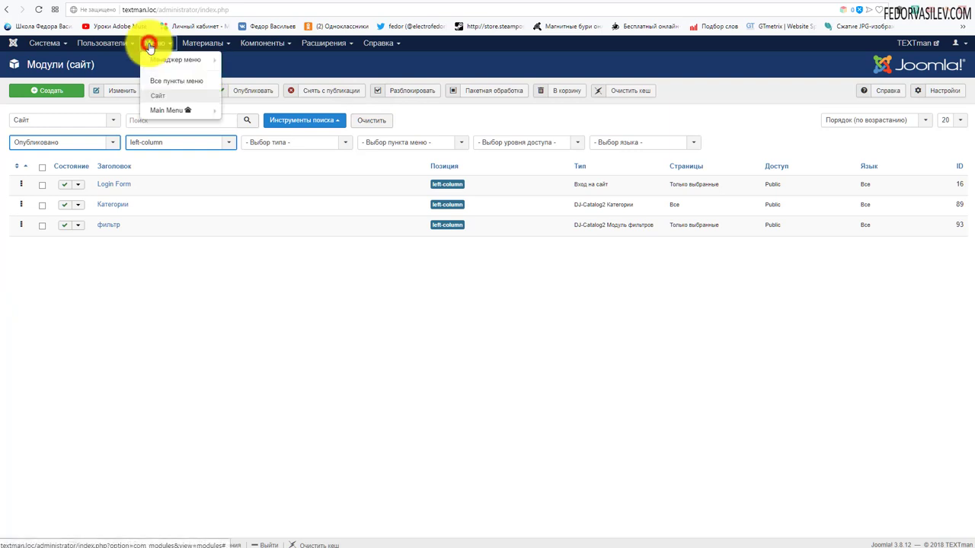
left_click(163, 112)
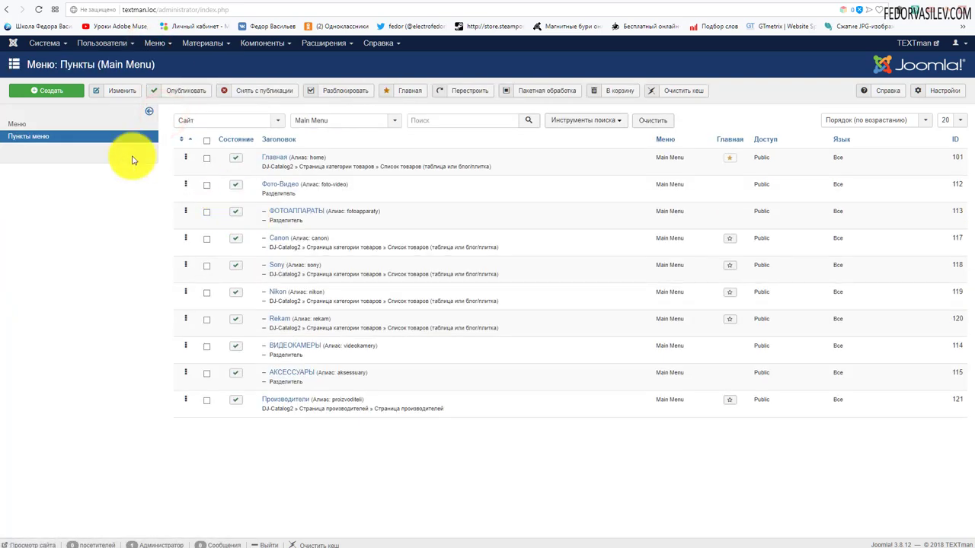
left_click(55, 90)
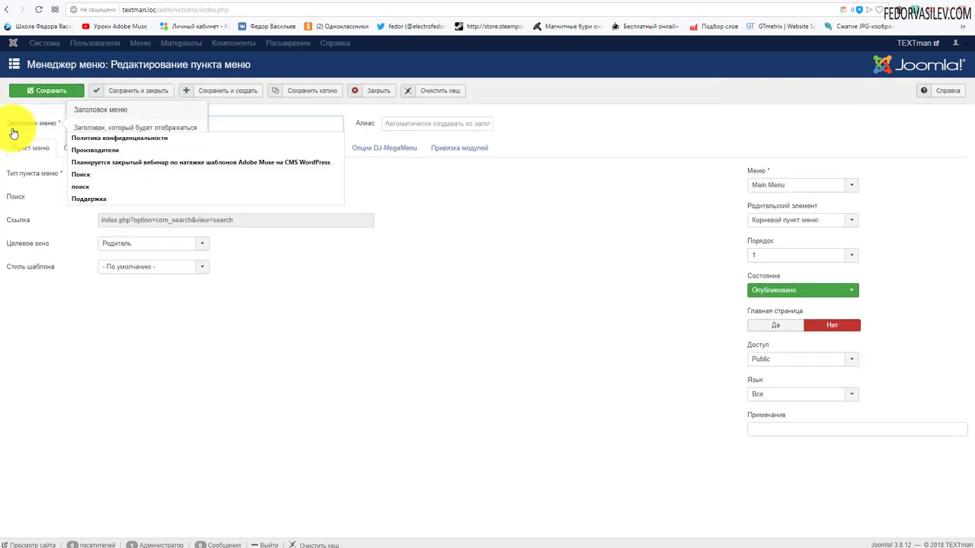
left_click(297, 285)
Set the Поиск menu item's type to "Форма поиска и список результатов поиска", then save and close the item
left_click(202, 176)
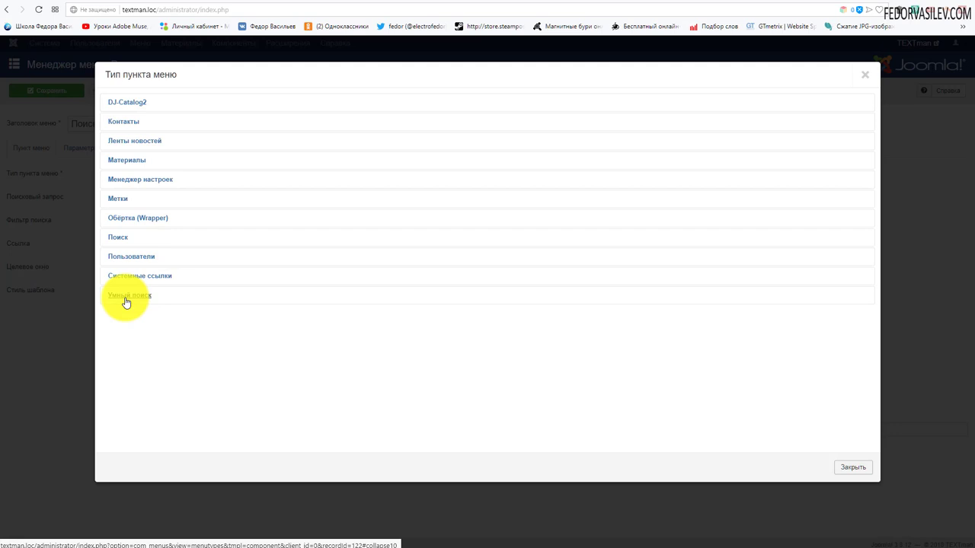
left_click(118, 241)
left_click(135, 262)
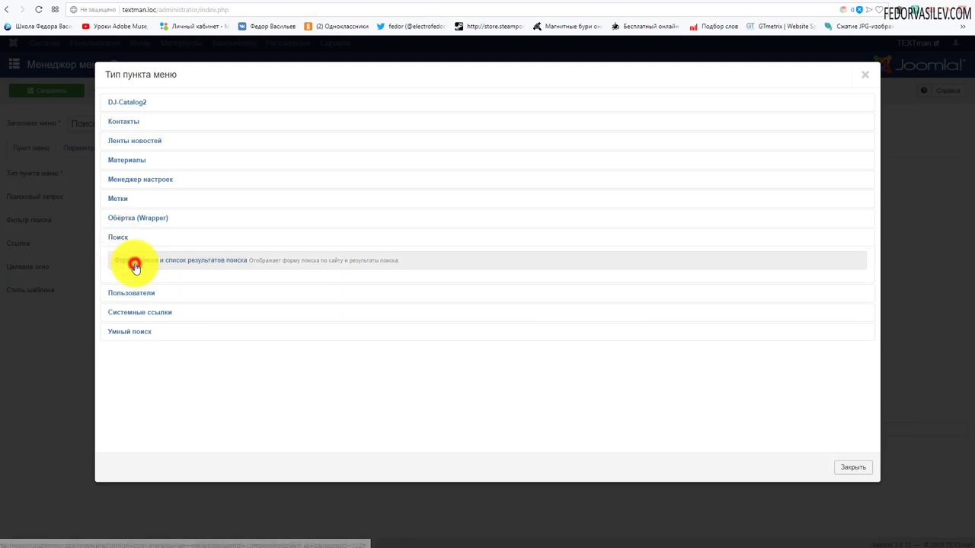
left_click(47, 92)
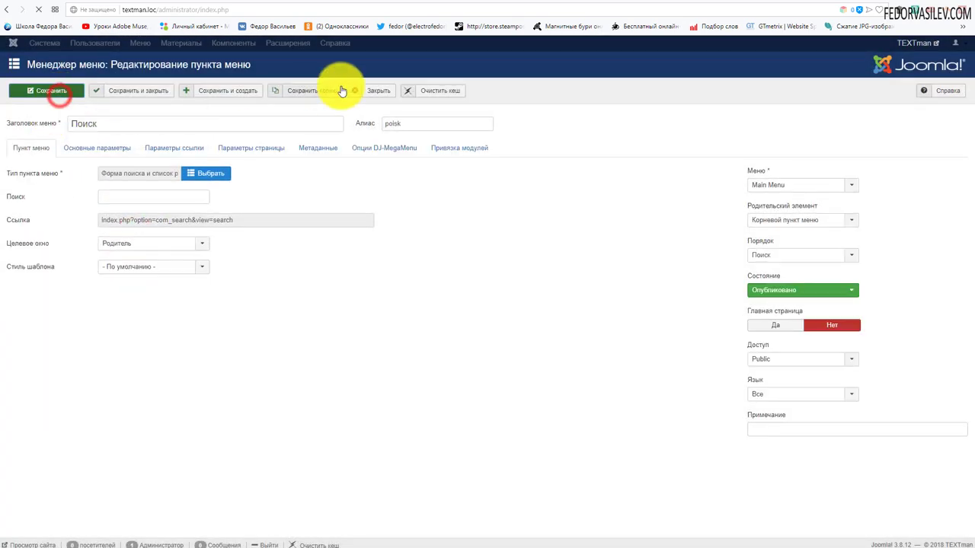
left_click(374, 93)
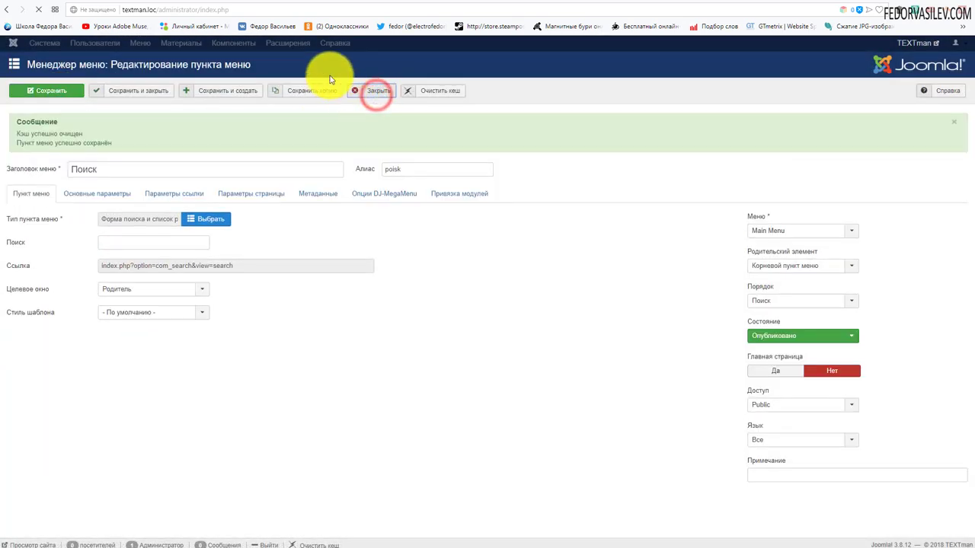
Open the plugin manager and list only enabled plugins, sorted by ID in descending order
left_click(329, 42)
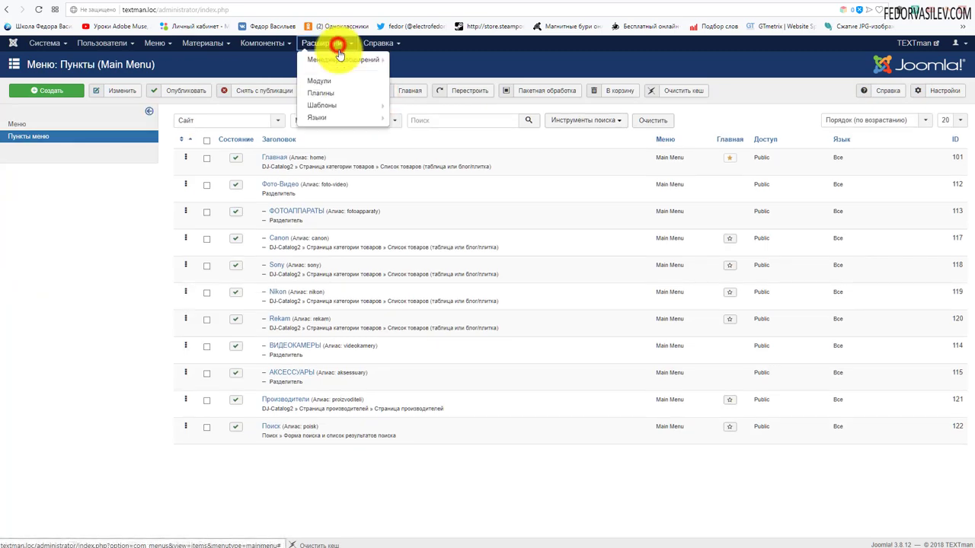
left_click(335, 92)
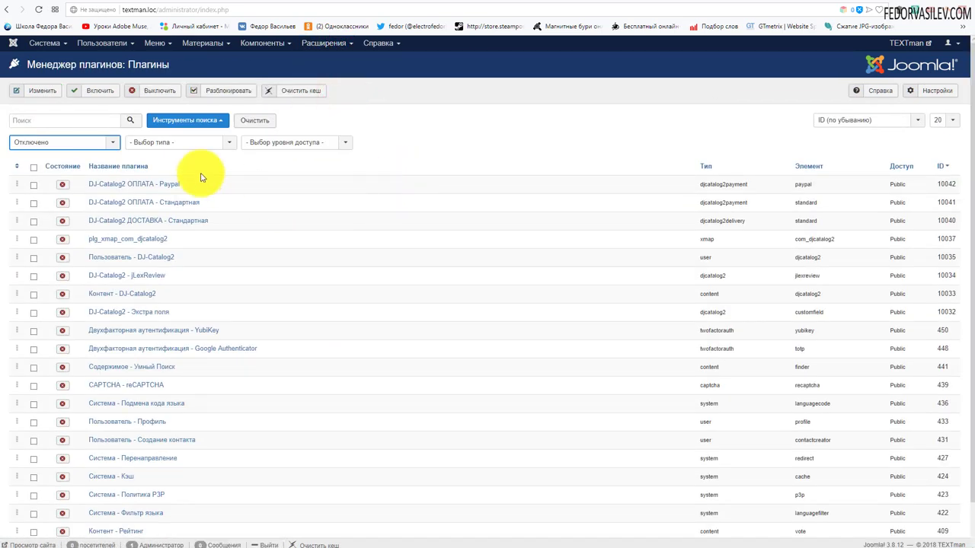
left_click(86, 143)
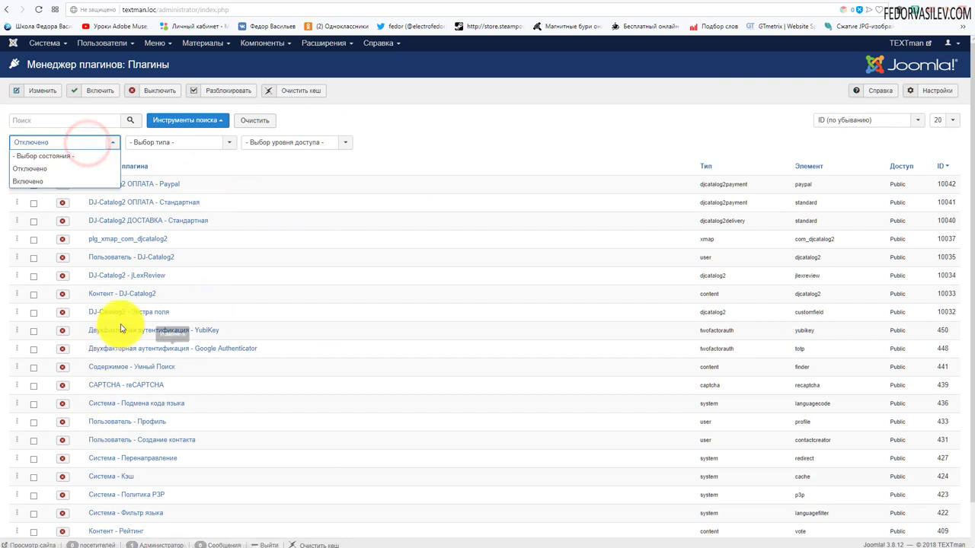
left_click(41, 182)
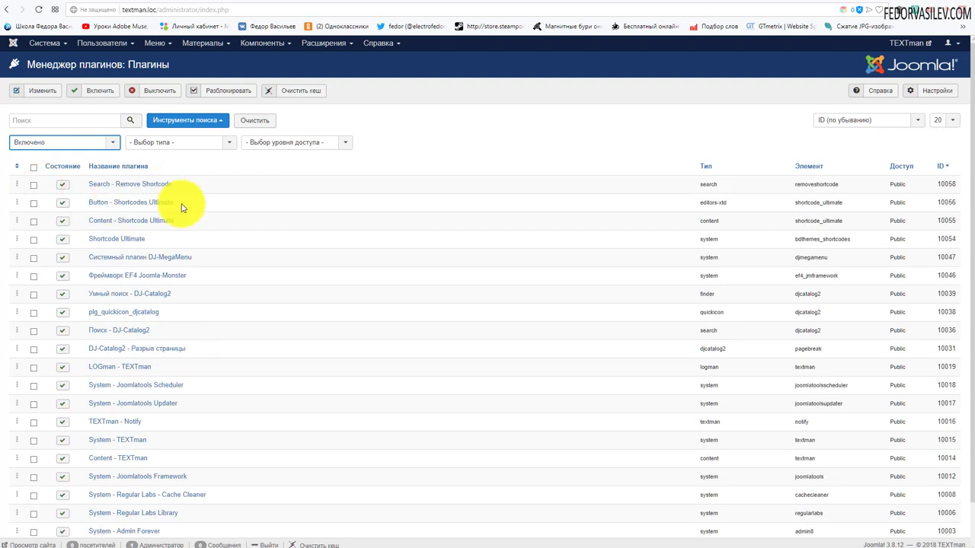
left_click(940, 165)
left_click(941, 166)
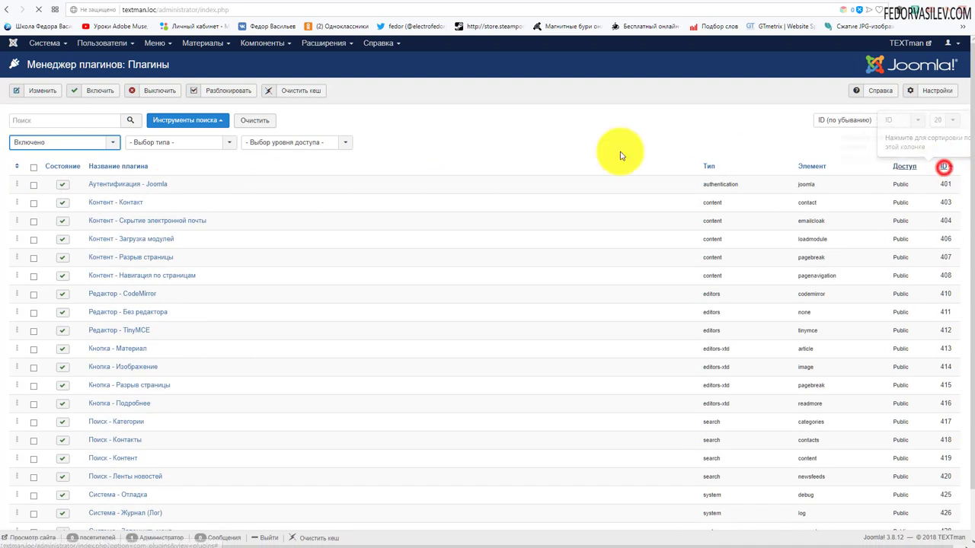
Locate the two DJ-Catalog2 search plugins, check the settings of "Поиск - DJ-Catalog2" and close it without changes
double_click(129, 331)
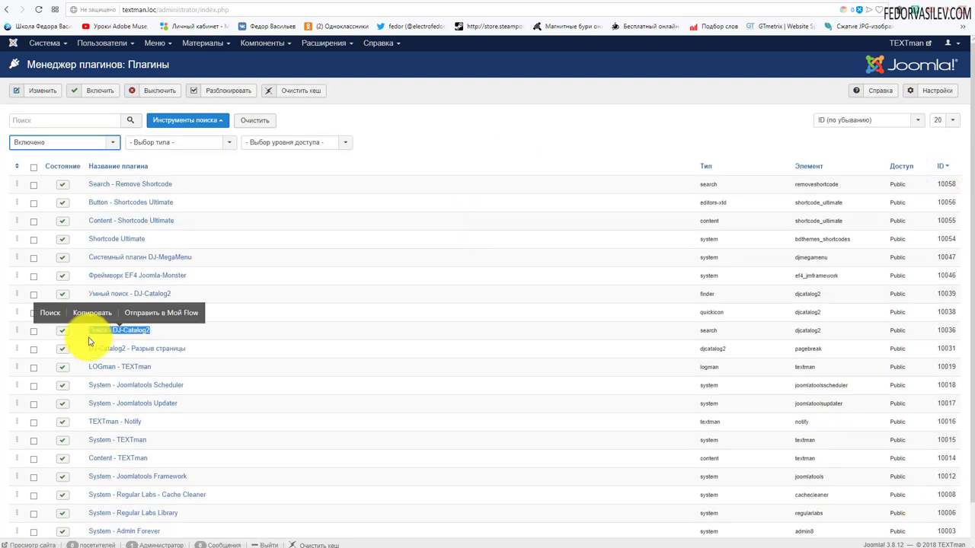
left_click(160, 333)
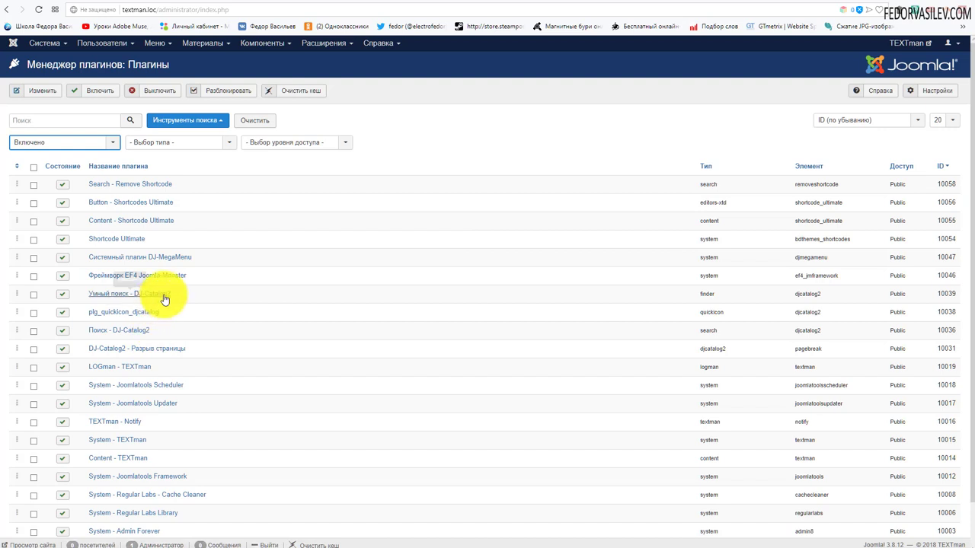
left_click_drag(174, 295, 92, 294)
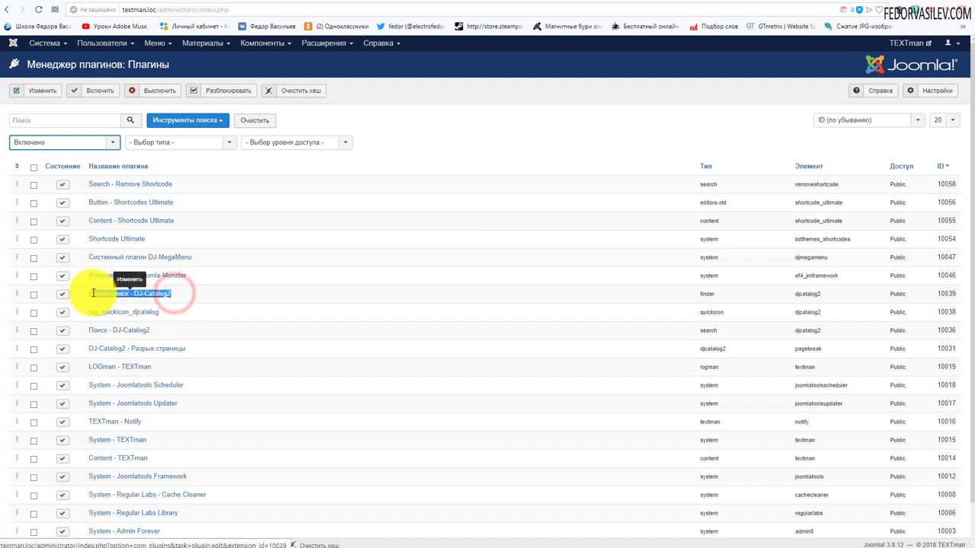
left_click_drag(150, 331, 108, 333)
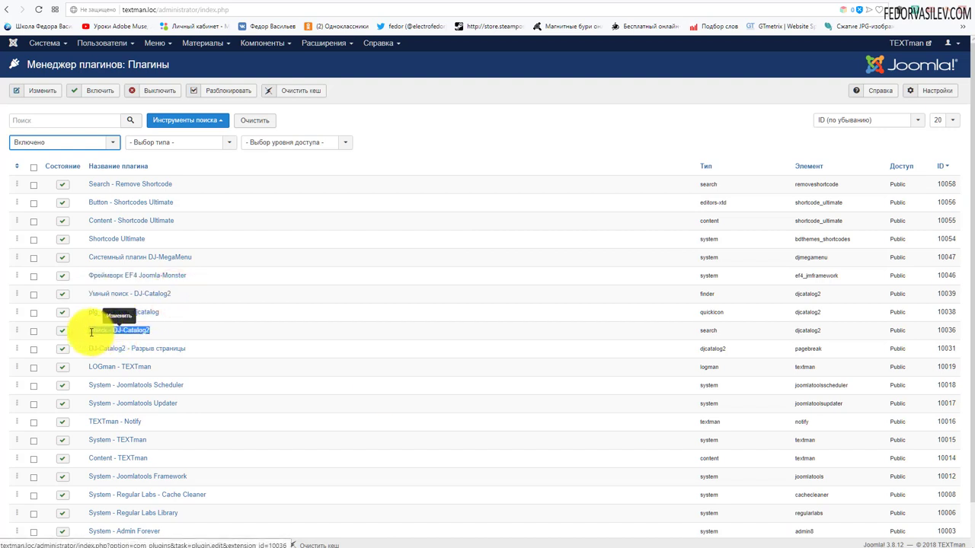
right_click(91, 332)
left_click(98, 330)
left_click(99, 330)
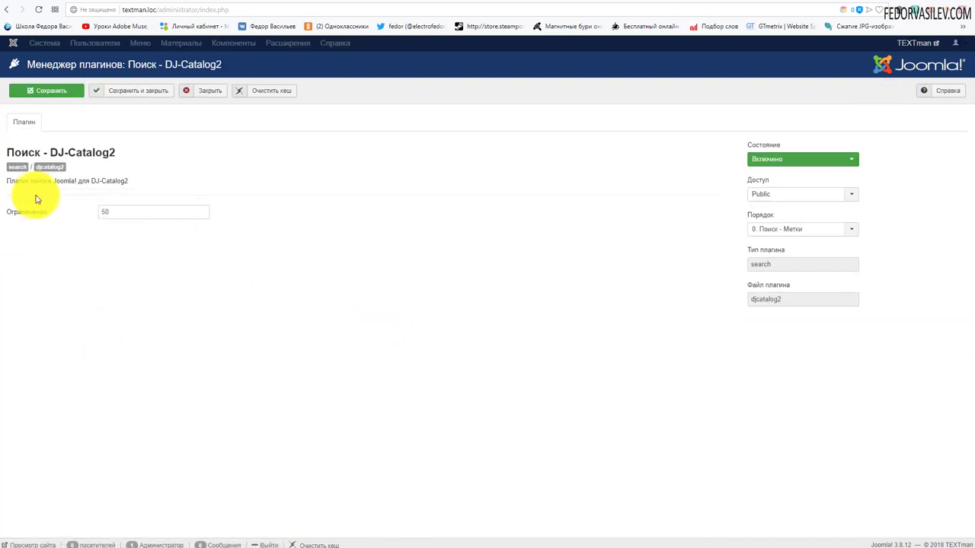
left_click(211, 91)
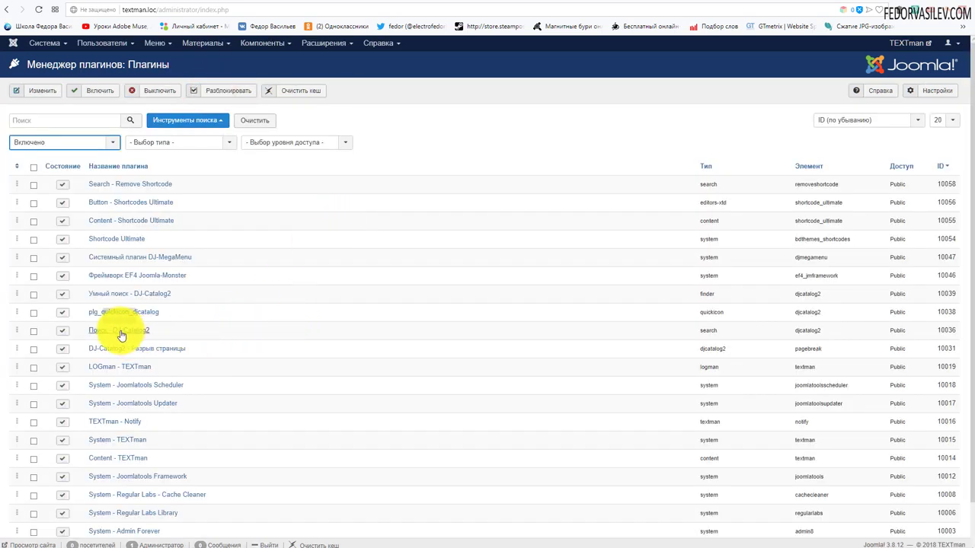
left_click_drag(158, 329, 88, 330)
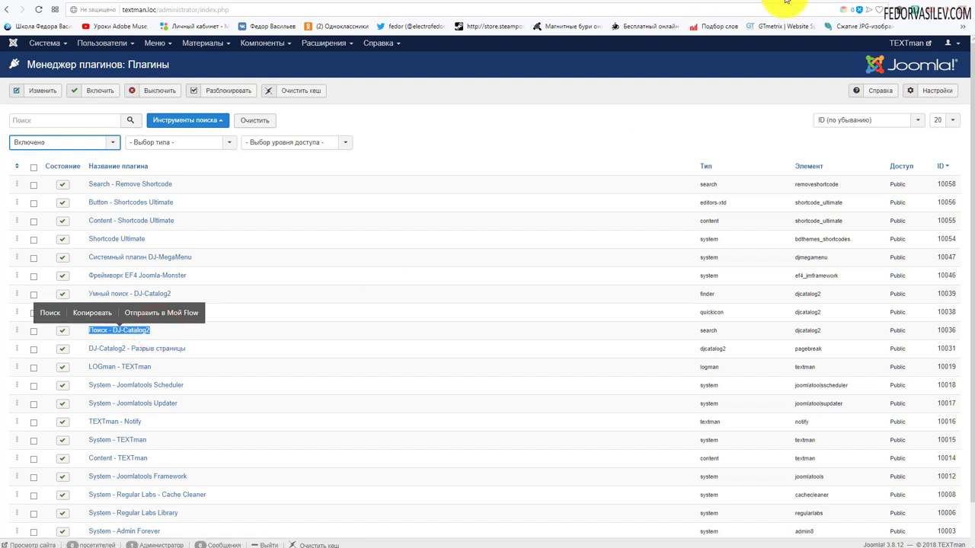
Reselect "Форма поиска и список результатов поиска" as the type of the Поиск item in Main Menu, then save and close it
left_click(157, 44)
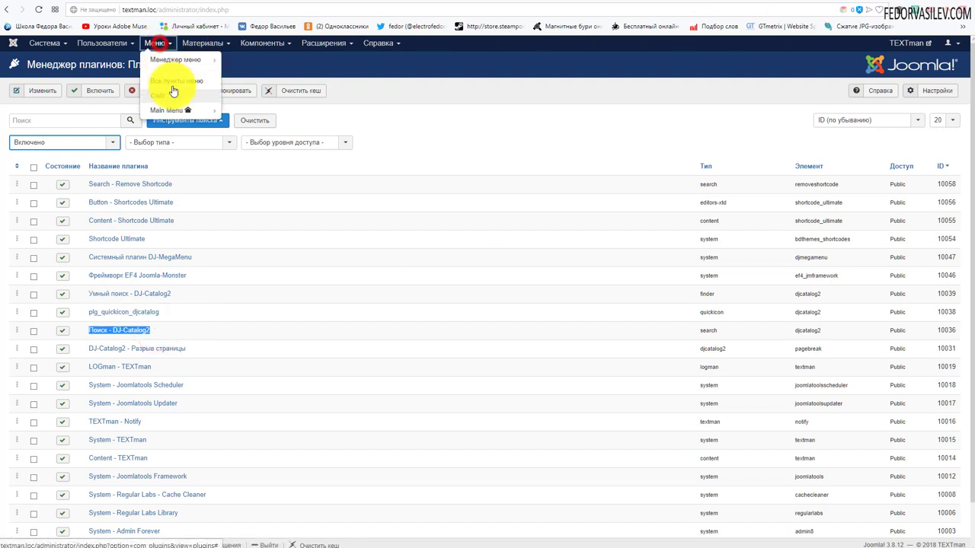
left_click(174, 110)
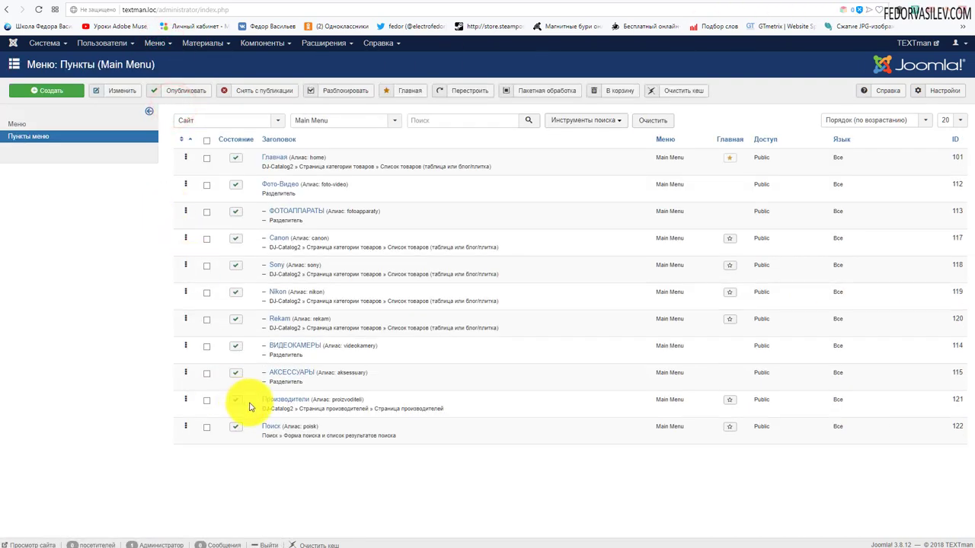
left_click(264, 428)
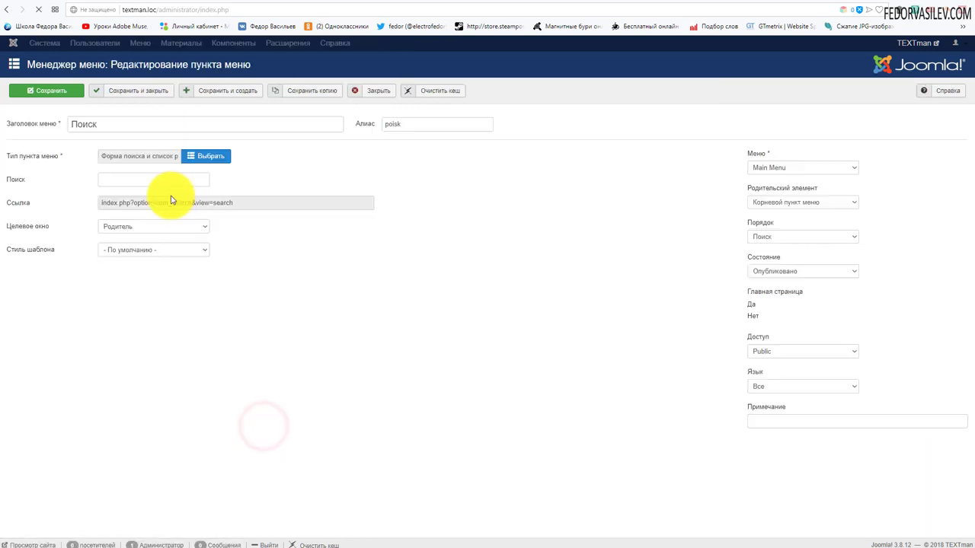
left_click(204, 169)
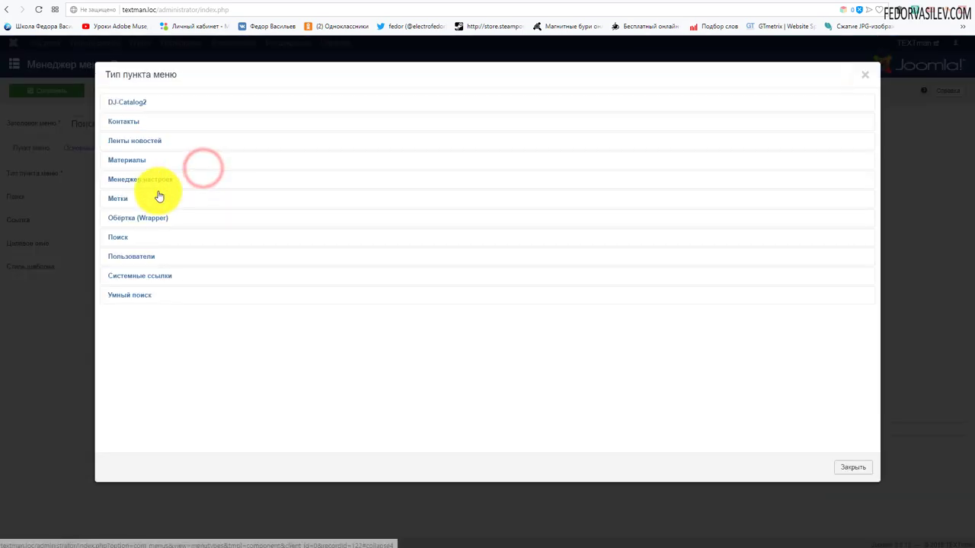
left_click(118, 237)
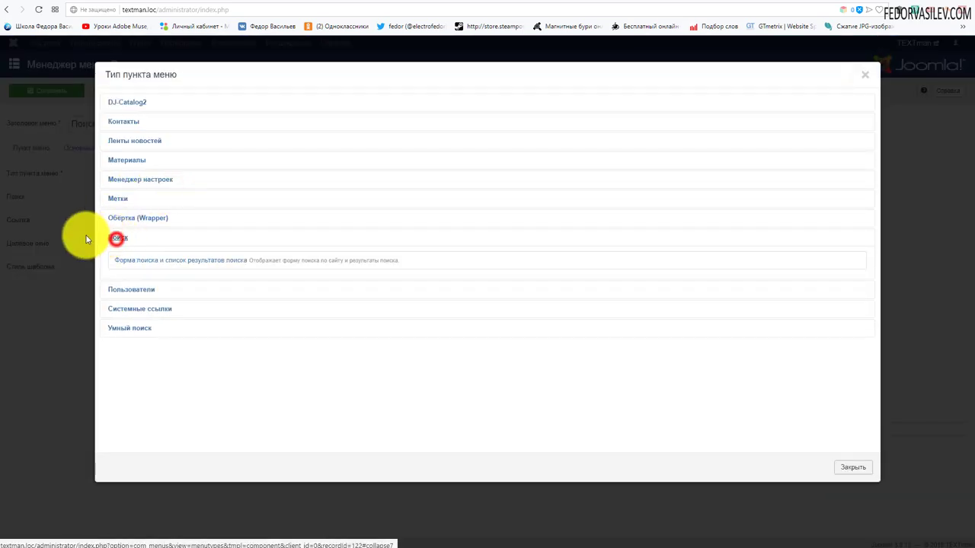
left_click(118, 261)
left_click(126, 92)
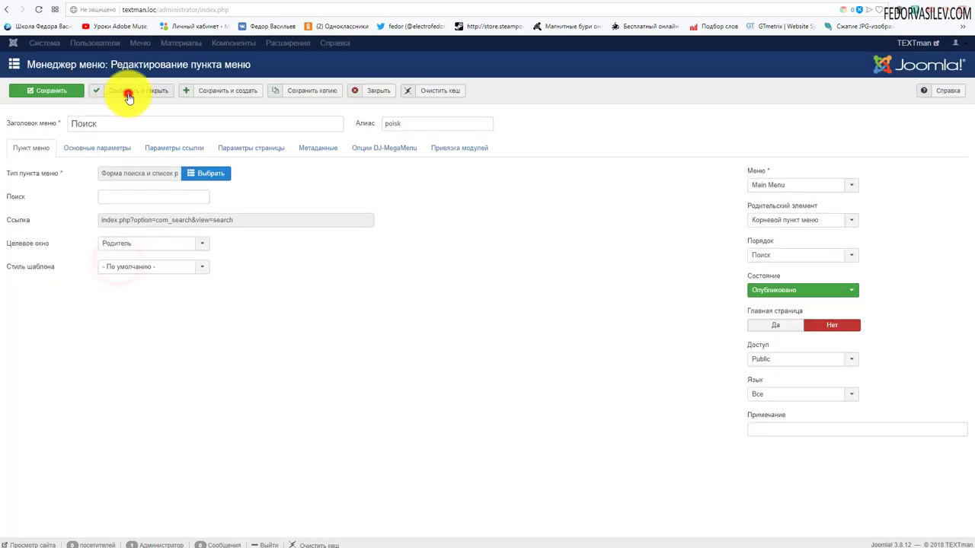
Switch to the shop site, open the Поиск page from the home page and limit the search area to "Категория товаров"
left_click(830, 6)
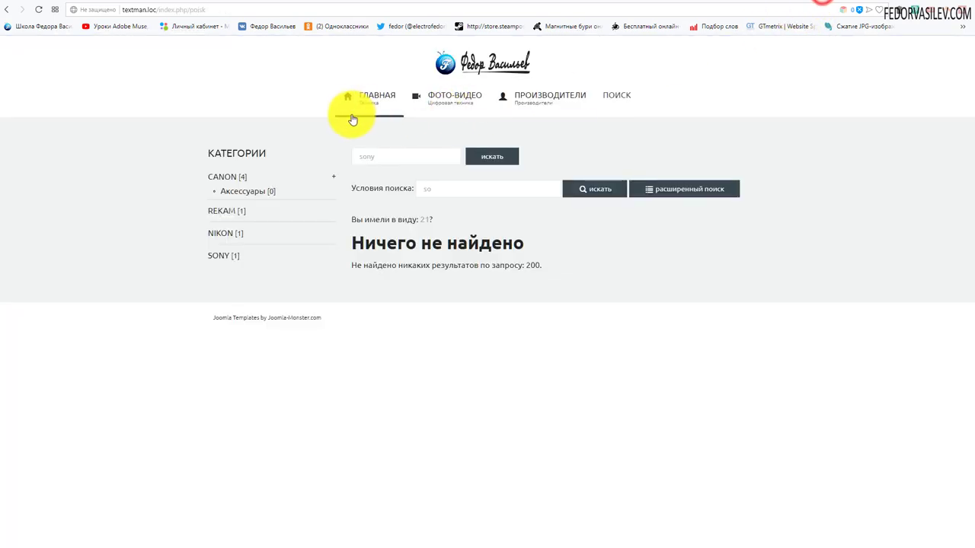
left_click(361, 99)
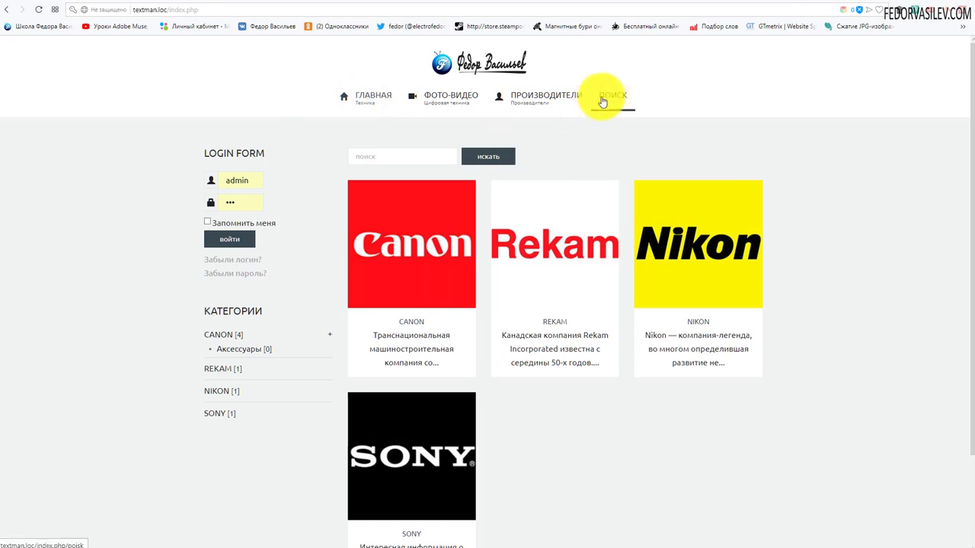
left_click(608, 99)
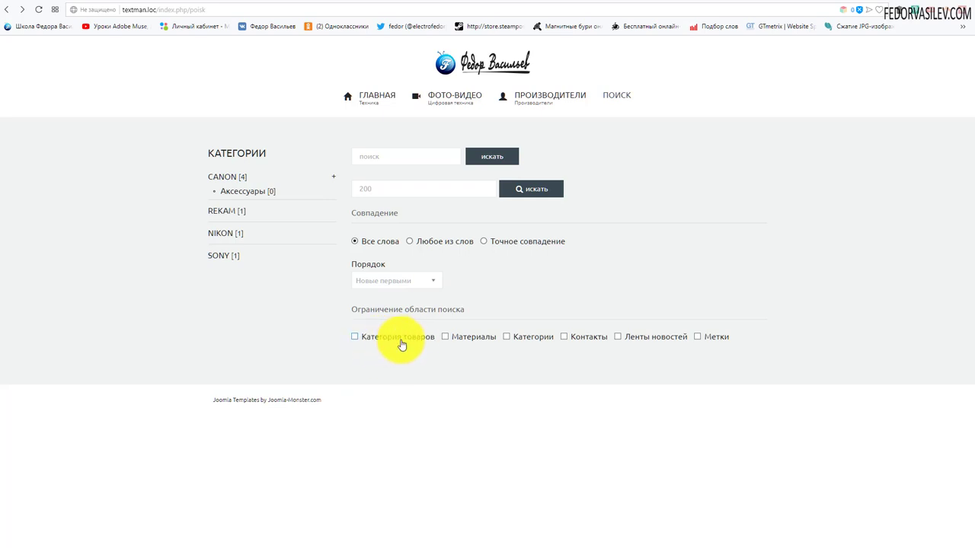
left_click(355, 337)
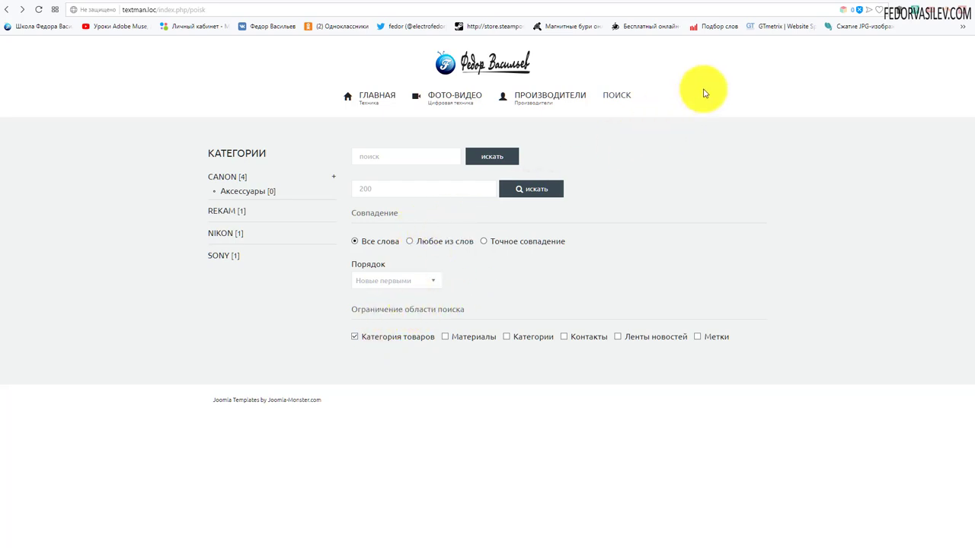
Back in the Joomla administration, change the Поиск menu item's type to "Поиск" under "Умный поиск", then save and close it
left_click(790, 6)
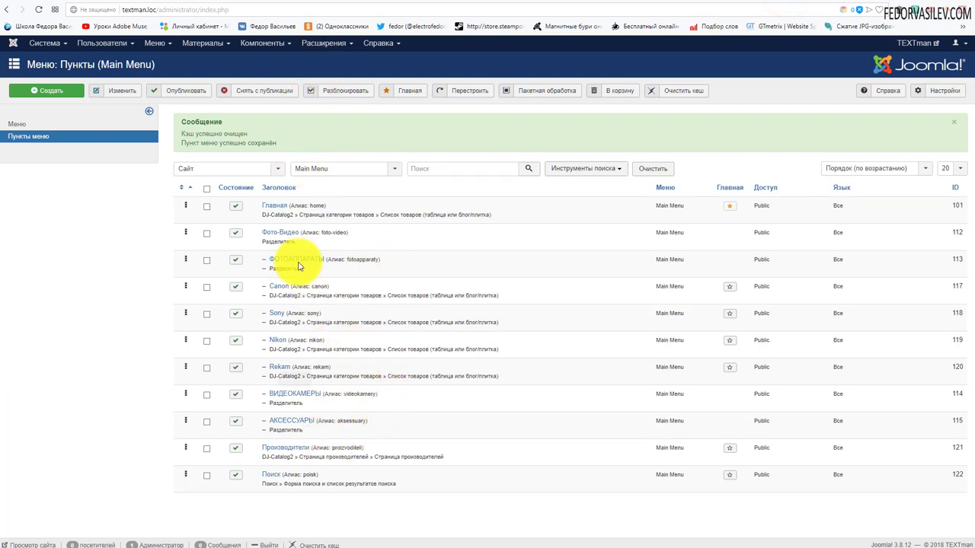
left_click(270, 475)
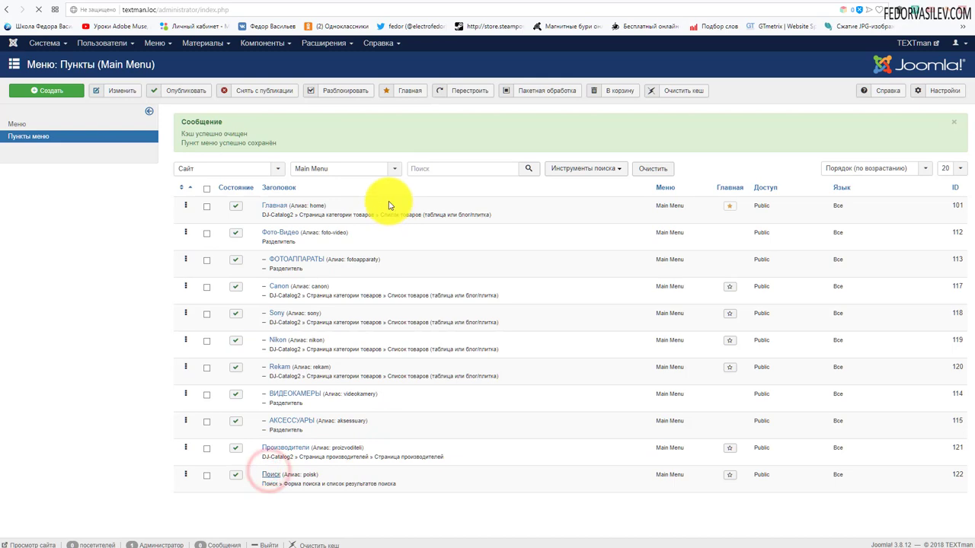
left_click(215, 177)
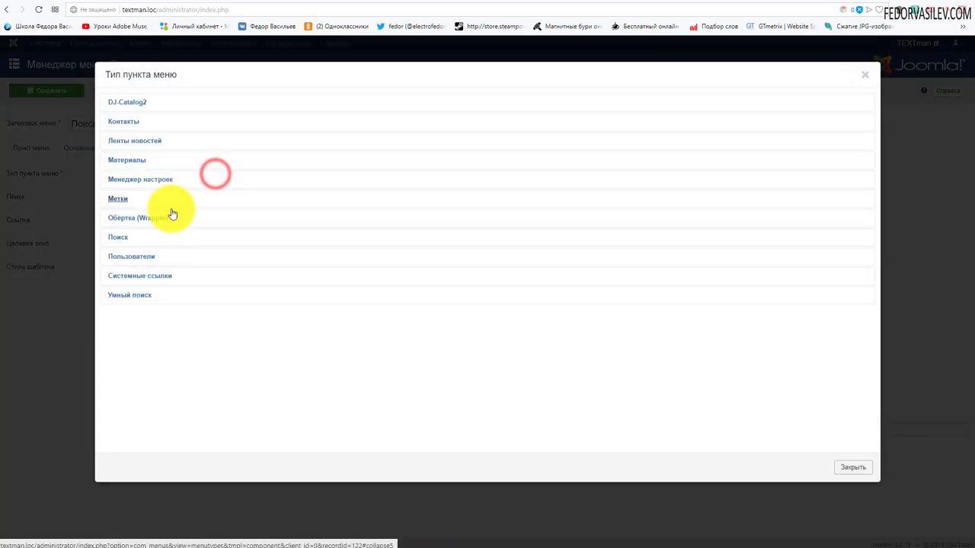
left_click(118, 294)
left_click(117, 319)
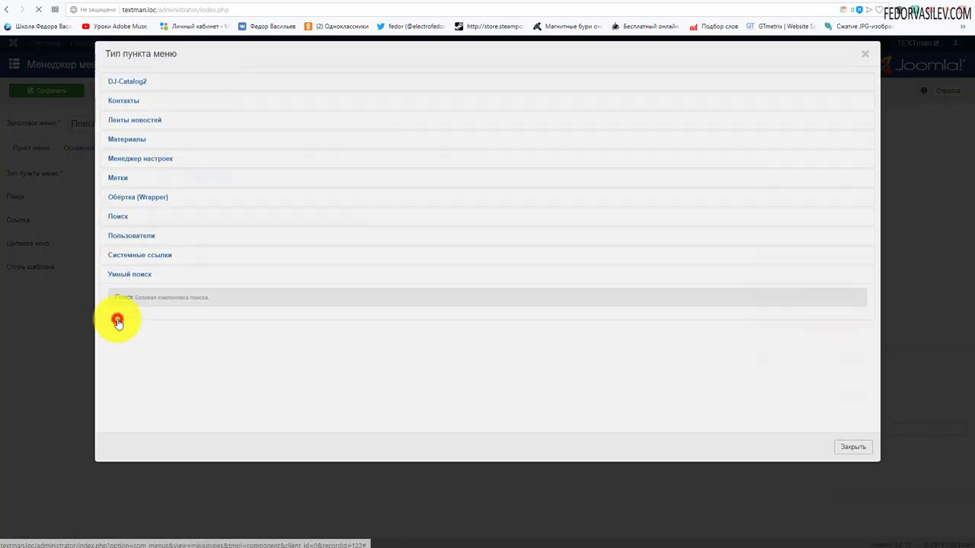
left_click(134, 92)
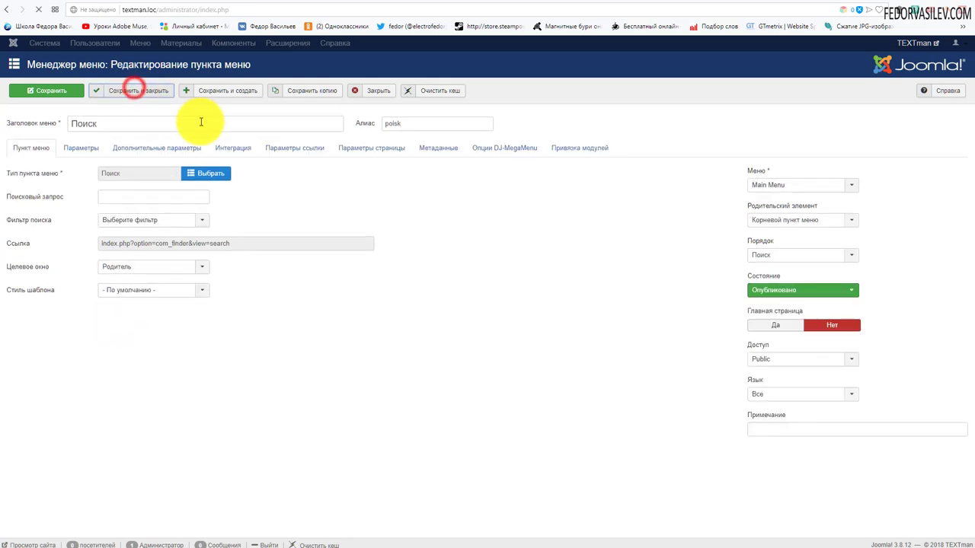
Disable the "Поиск - DJ-Catalog2" plugin in the plugin manager
left_click(316, 44)
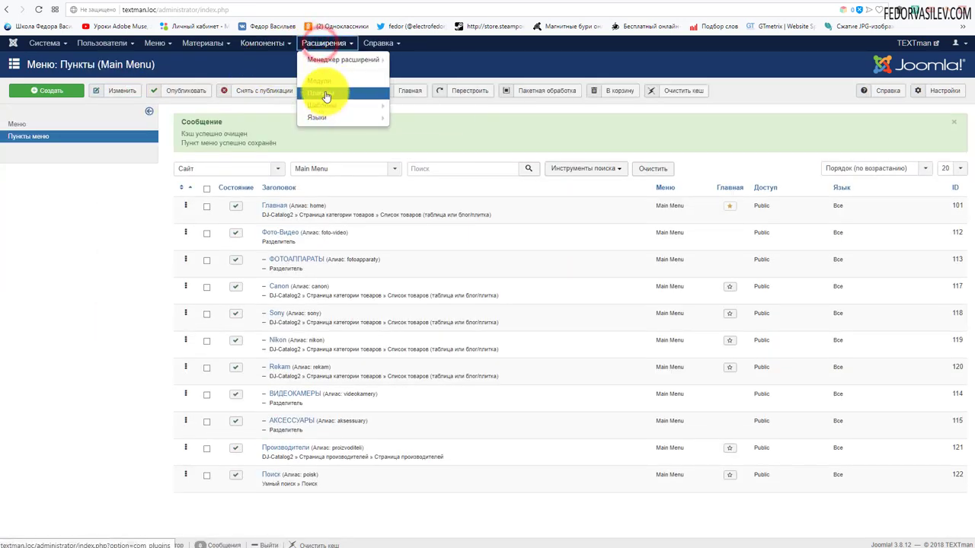
left_click(325, 91)
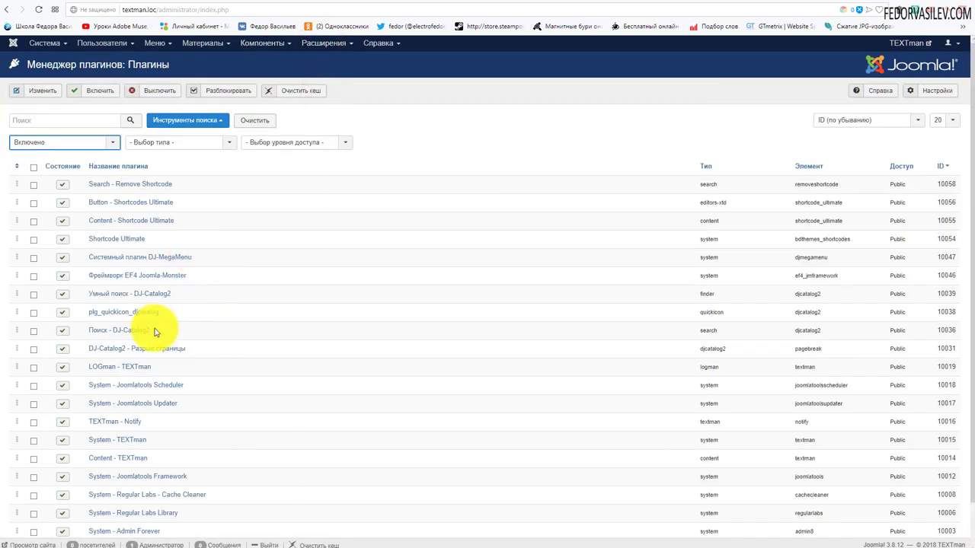
left_click(61, 337)
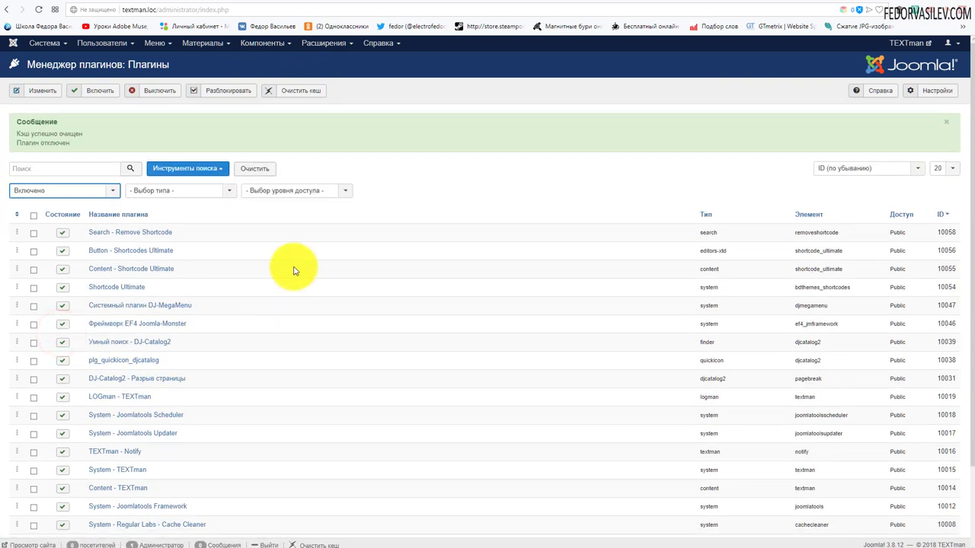
Open the "Умный поиск - DJ-Catalog2" plugin, check its settings and close it without changes
left_click_drag(171, 349, 76, 342)
left_click(231, 339)
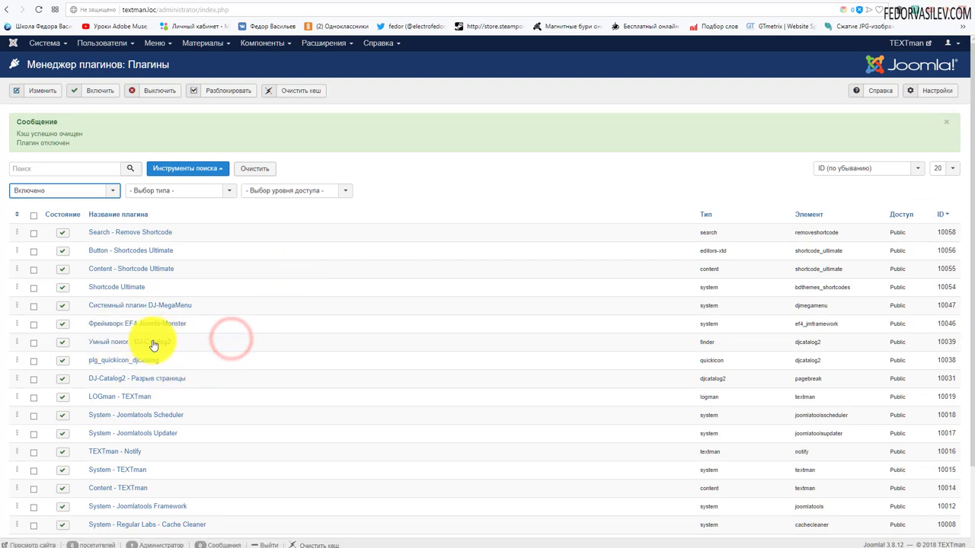
left_click(151, 343)
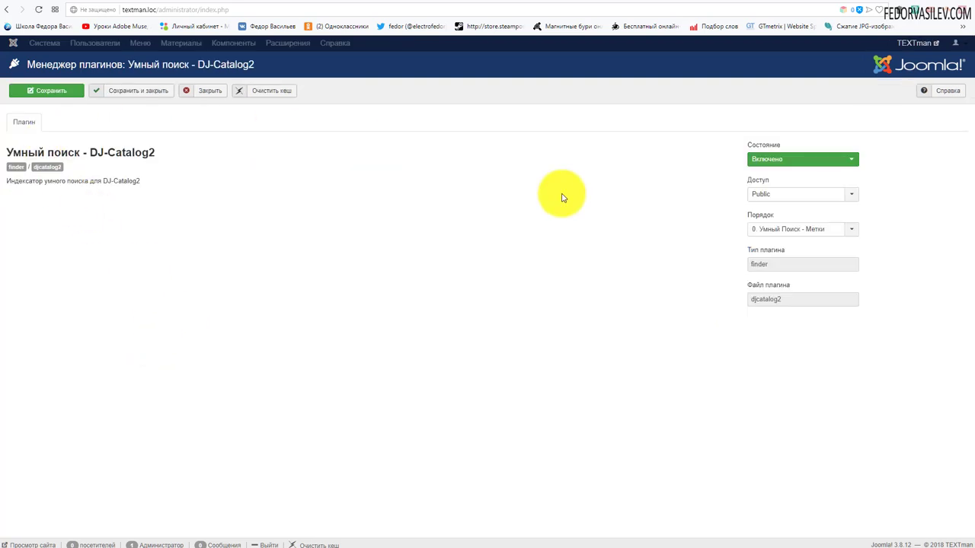
left_click(205, 96)
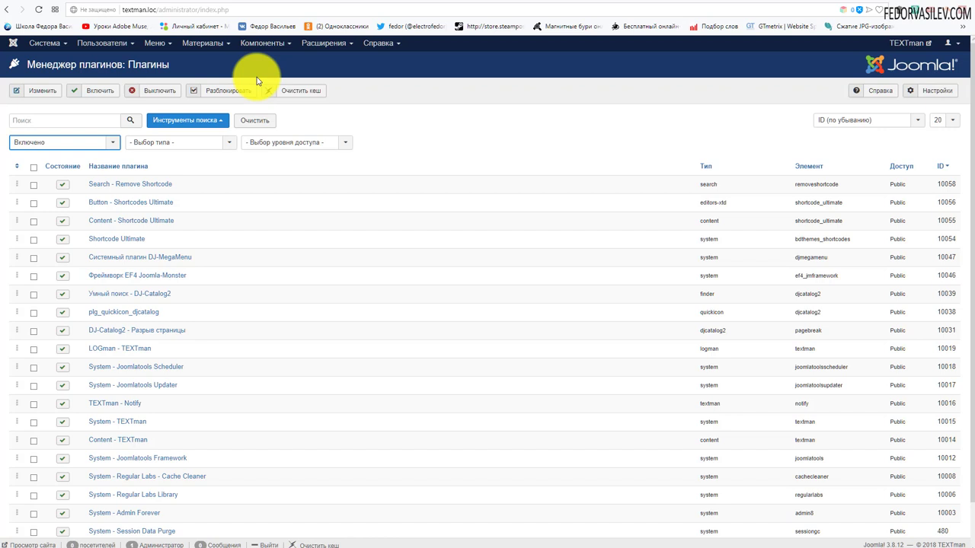
Open the "Умный поиск" component, run indexing of the site content and look through the content index
left_click(259, 43)
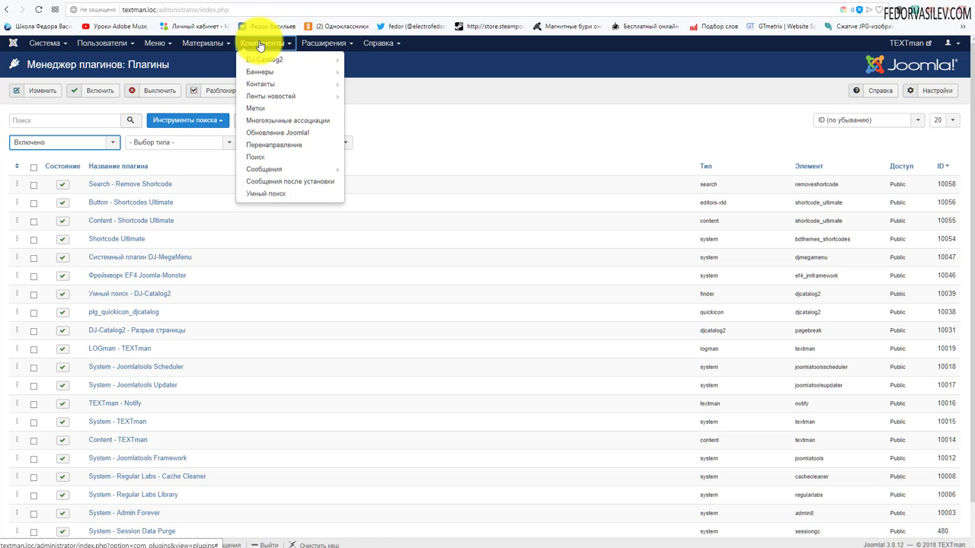
left_click(273, 202)
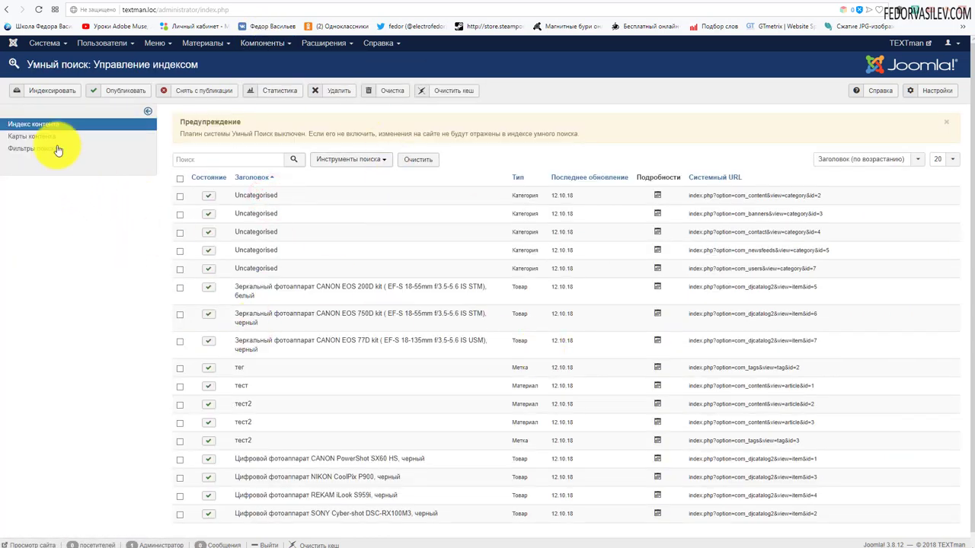
left_click(48, 92)
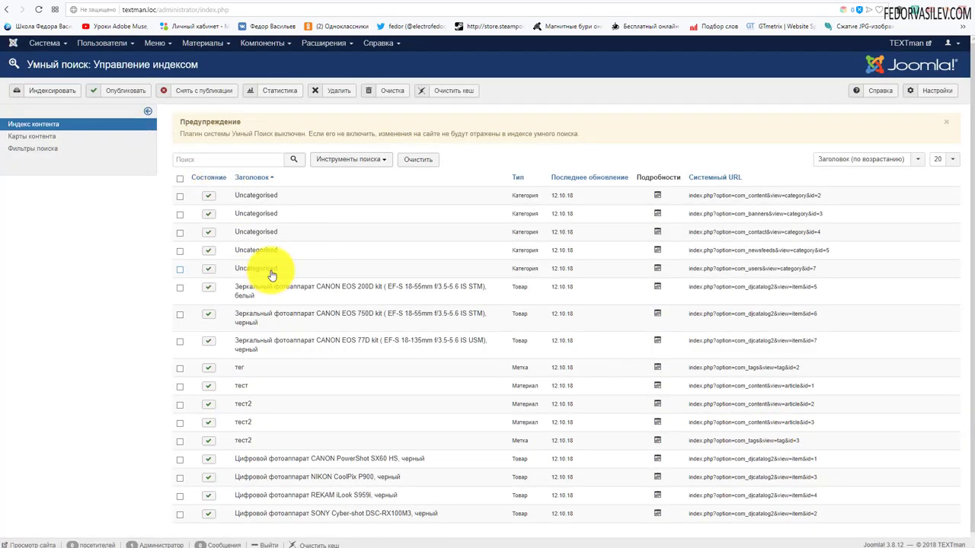
scroll(272, 274, "down", 1)
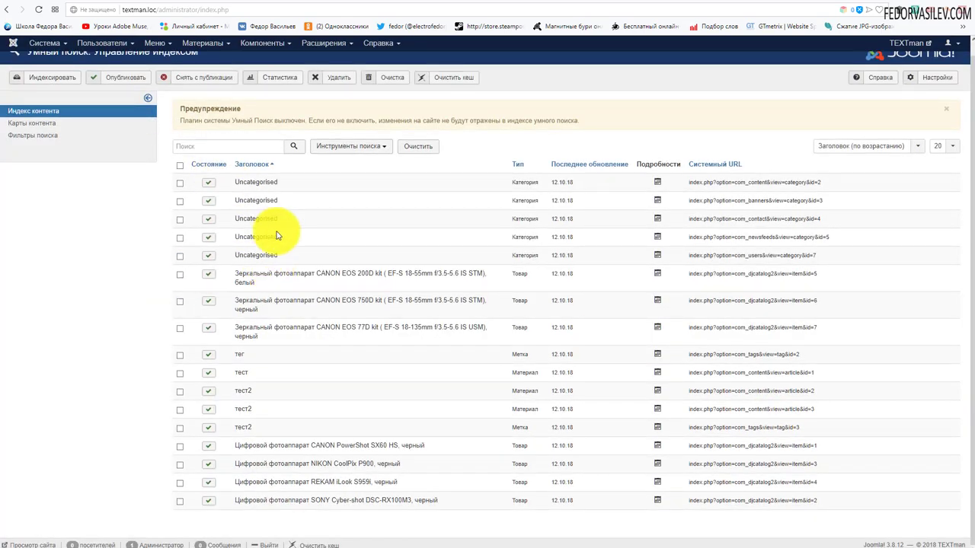
scroll(290, 164, "up", 1)
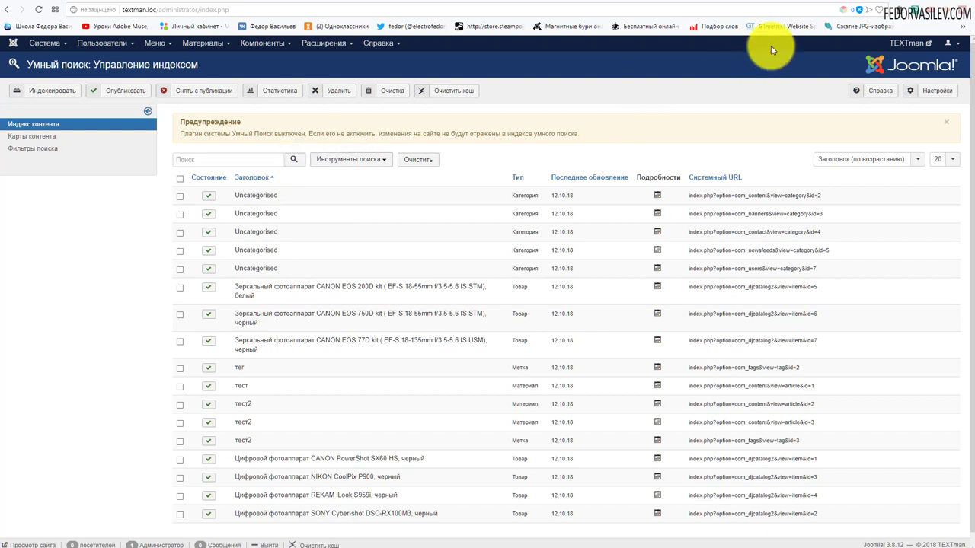
Switch to the shop site, open the Поиск page from the home page and expand the advanced search options and filters
left_click(819, 0)
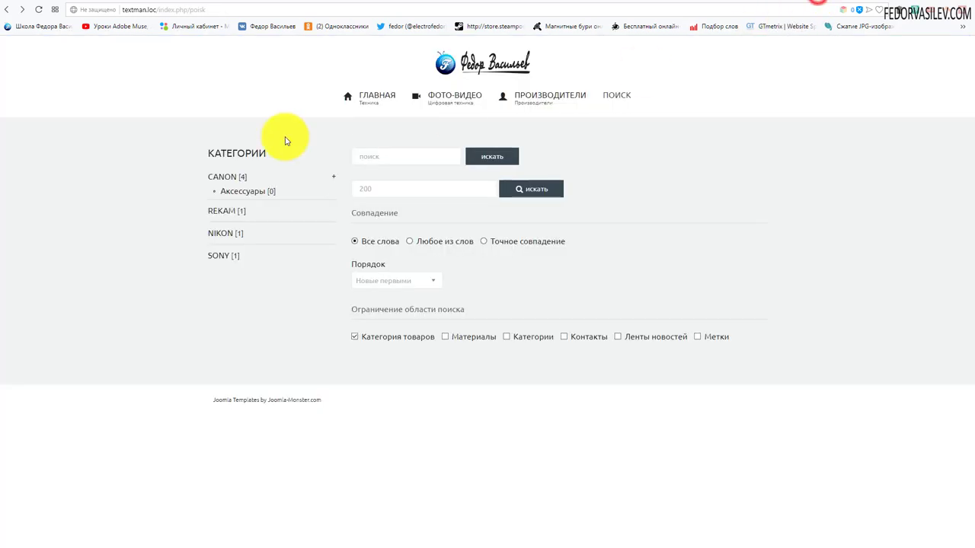
left_click(355, 98)
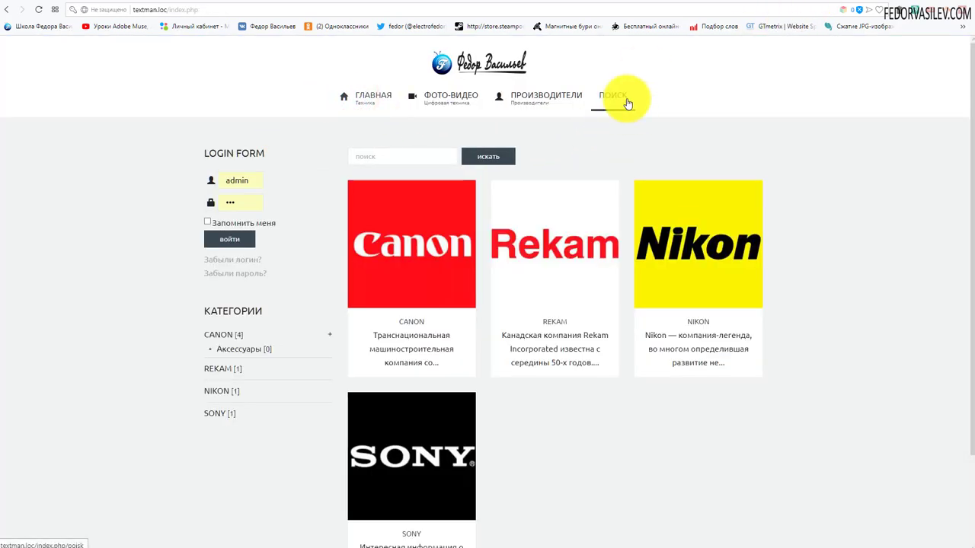
left_click(625, 97)
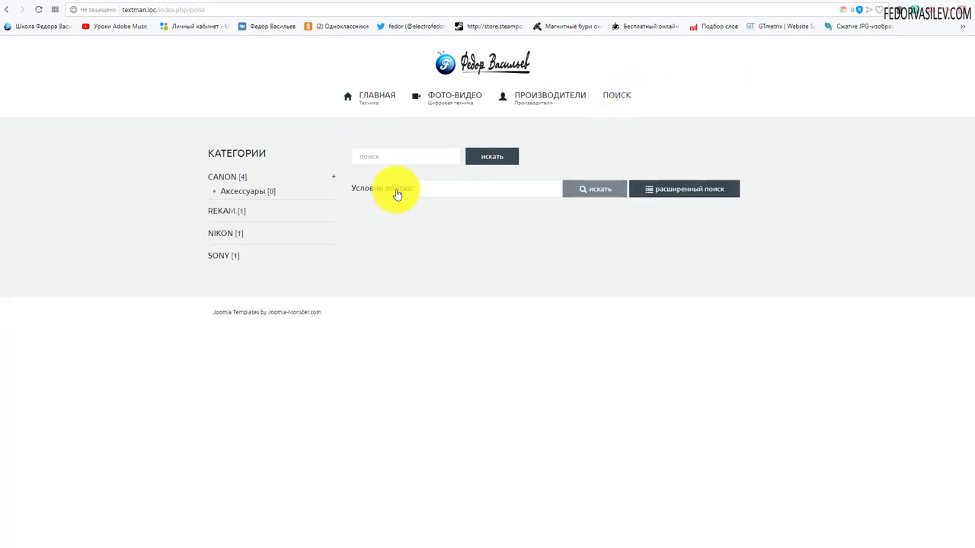
left_click(657, 197)
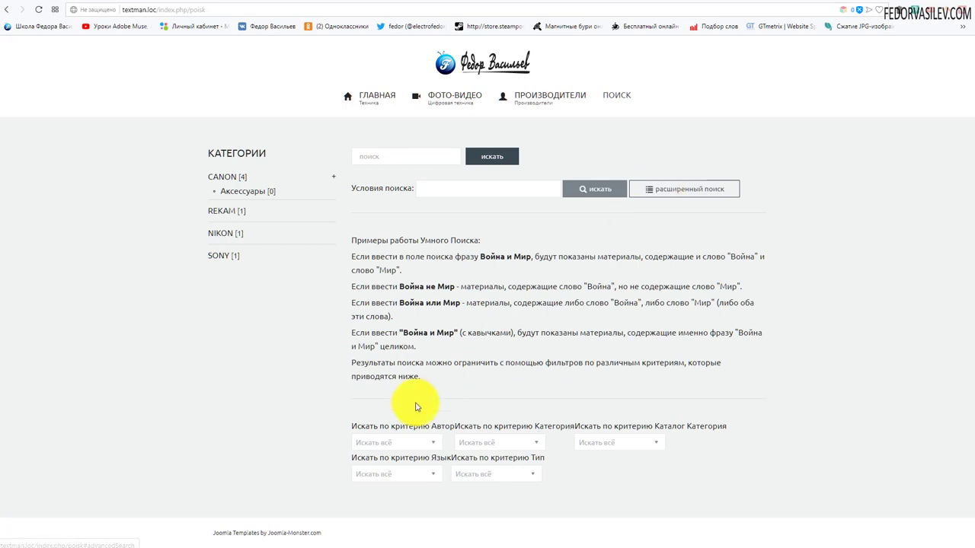
left_click(381, 439)
Enter 200 in the "Условия поиска" field, accept the suggestion "200d" and run the search
left_click(497, 195)
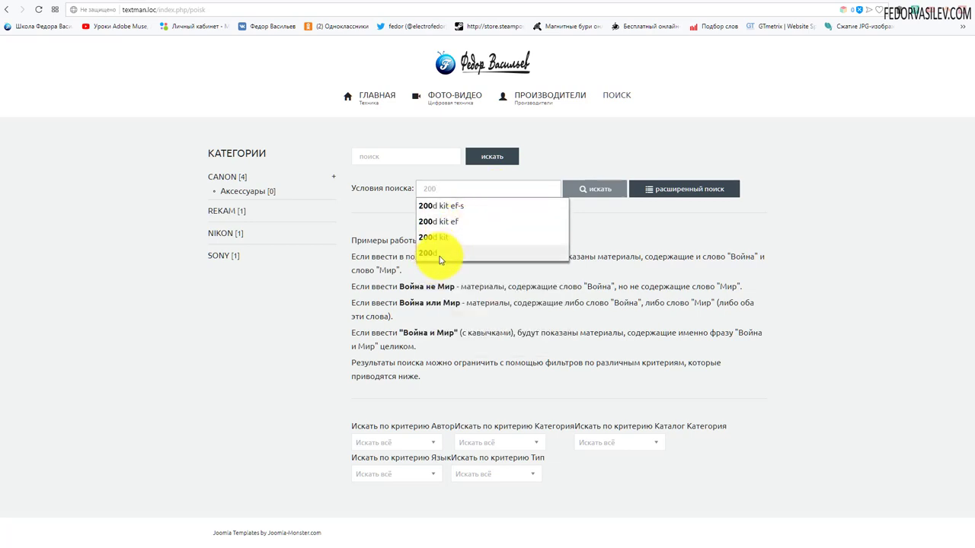
left_click(439, 260)
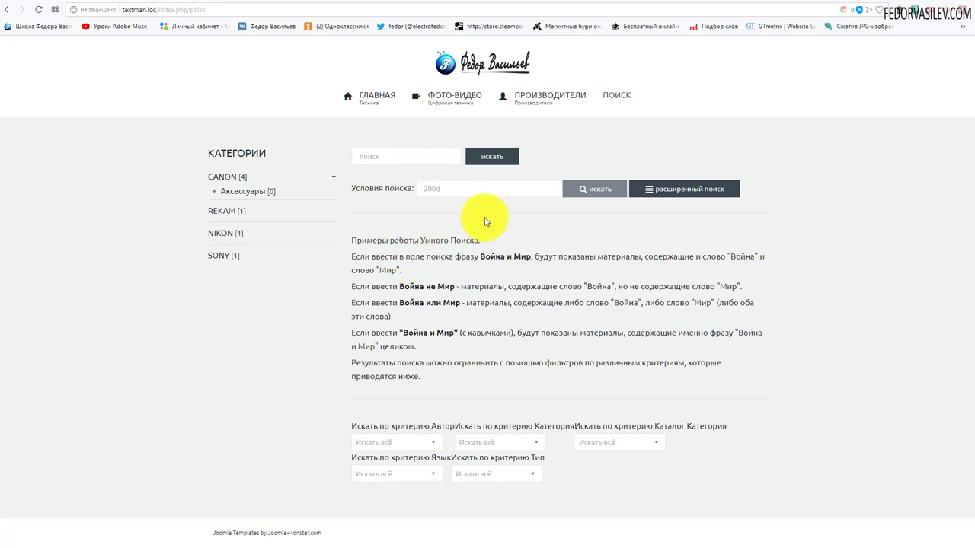
left_click(568, 196)
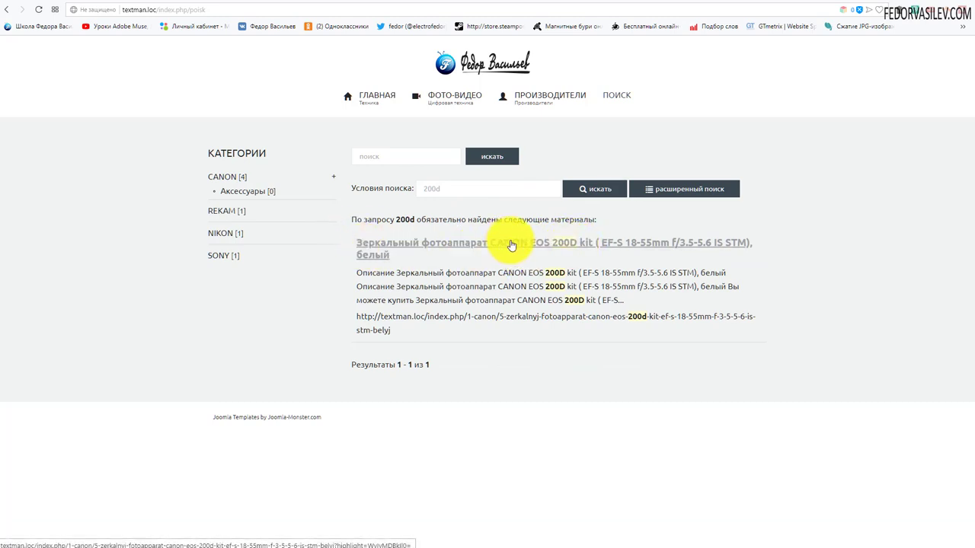
Replace the smart search query with "can" and check the suggested terms
double_click(467, 190)
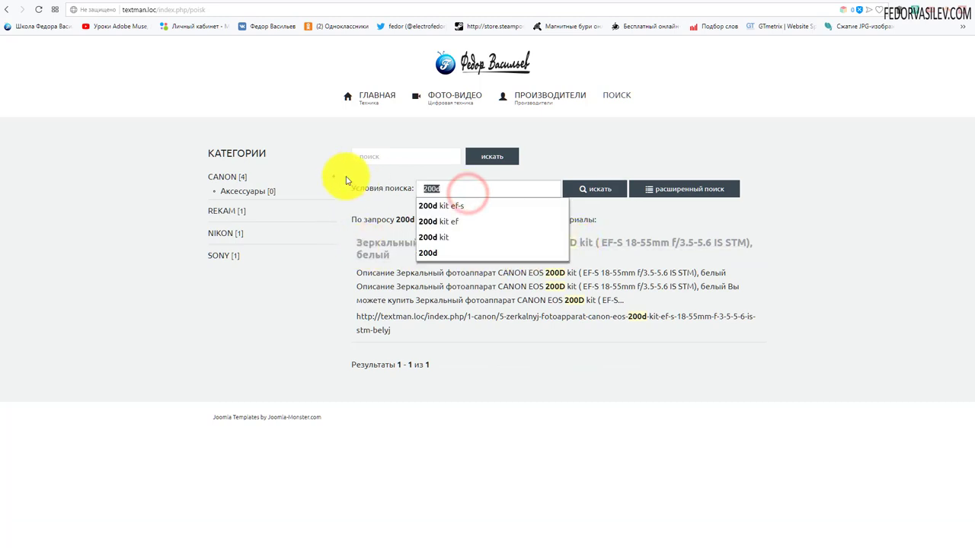
left_click(346, 181)
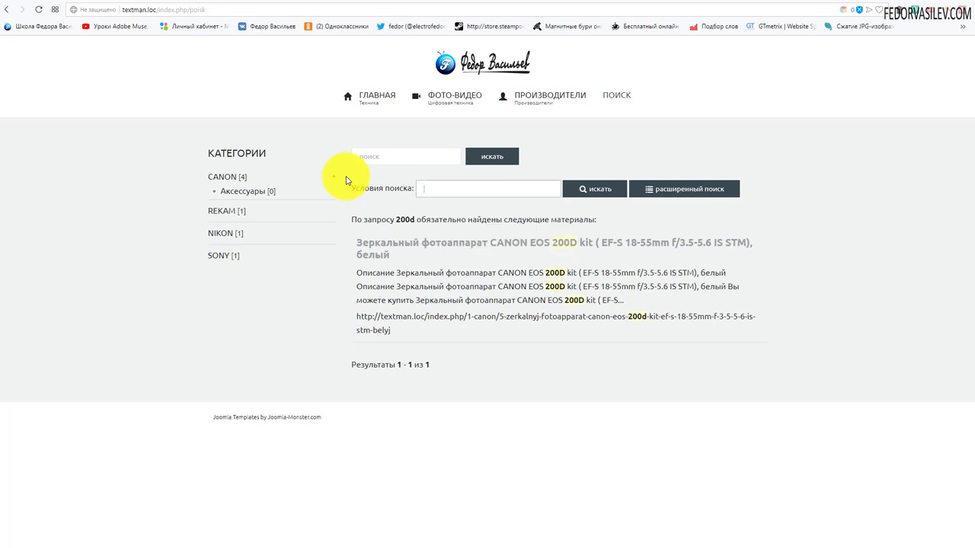
type("ca")
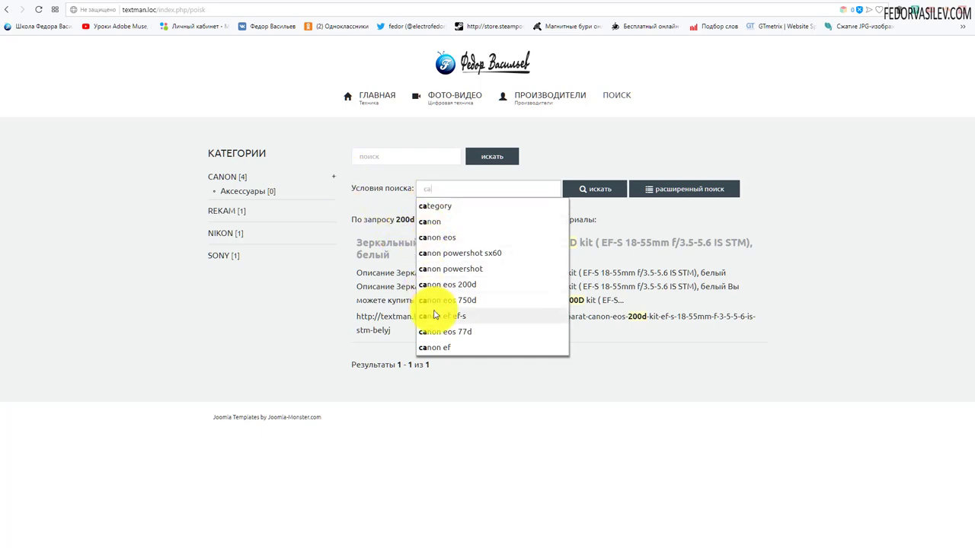
type("n")
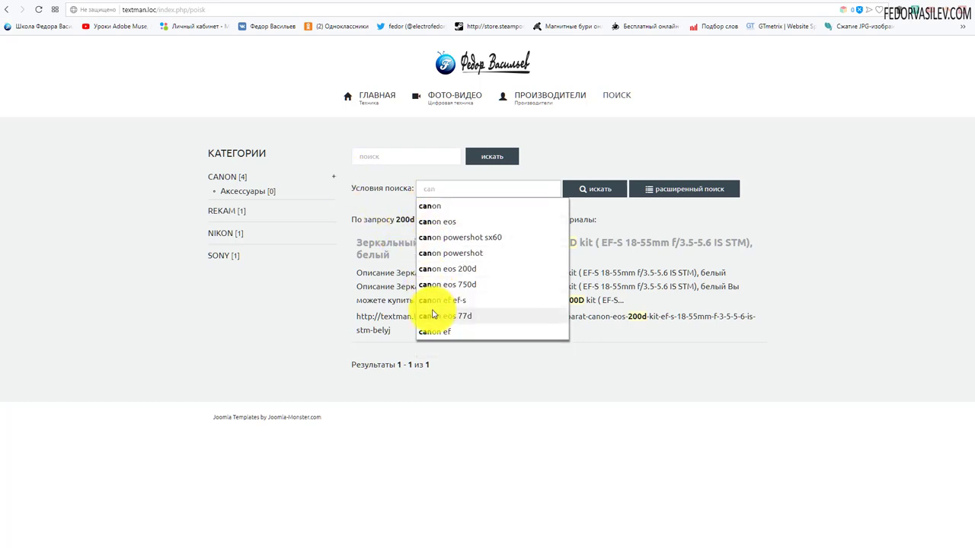
Try entering "c" and "ca" in the catalogue search module's field and compare its suggestions with those of the smart search
left_click(390, 155)
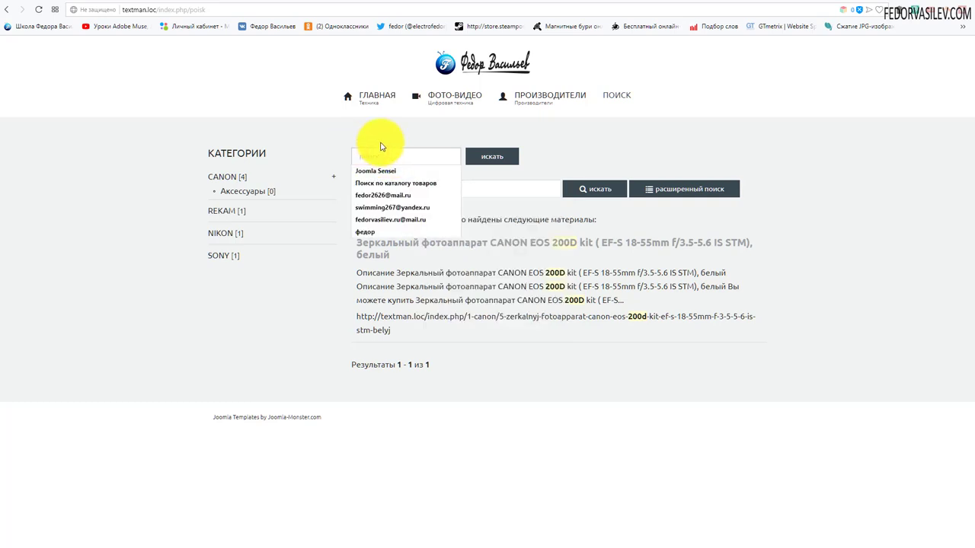
type("canon 200d")
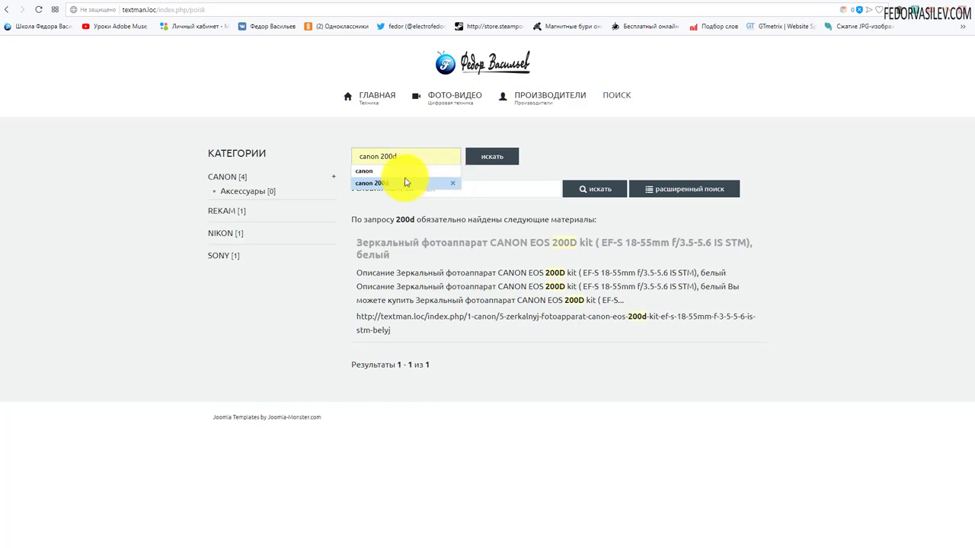
left_click(258, 136)
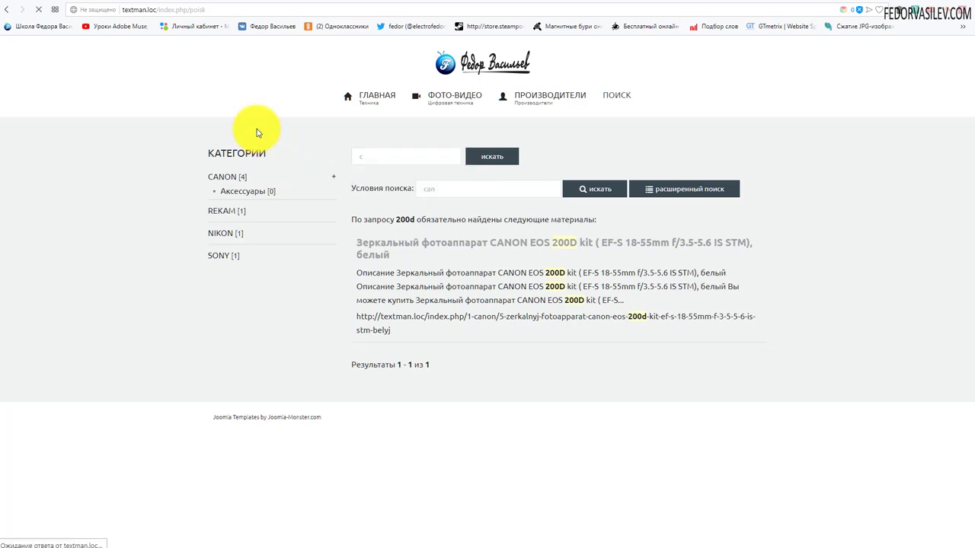
left_click(418, 160)
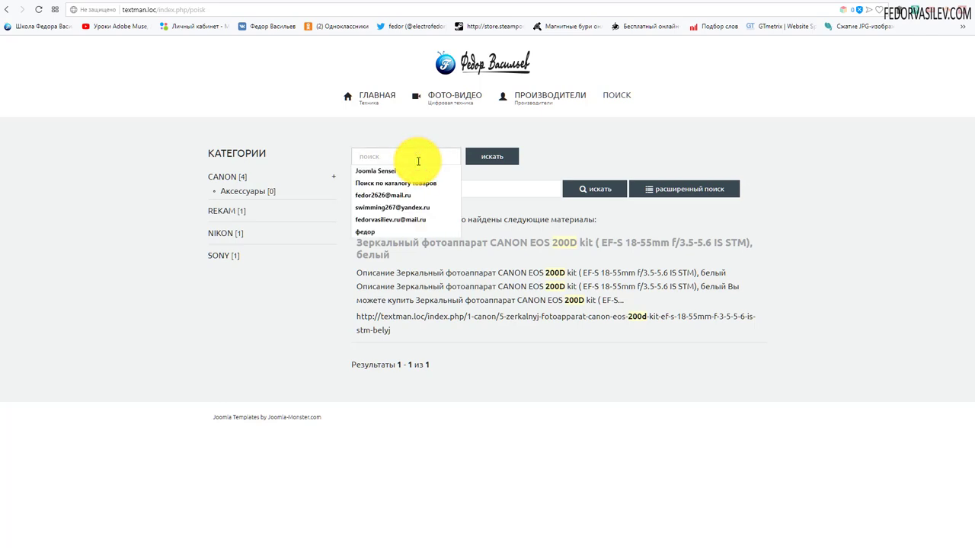
type("c")
left_click(554, 142)
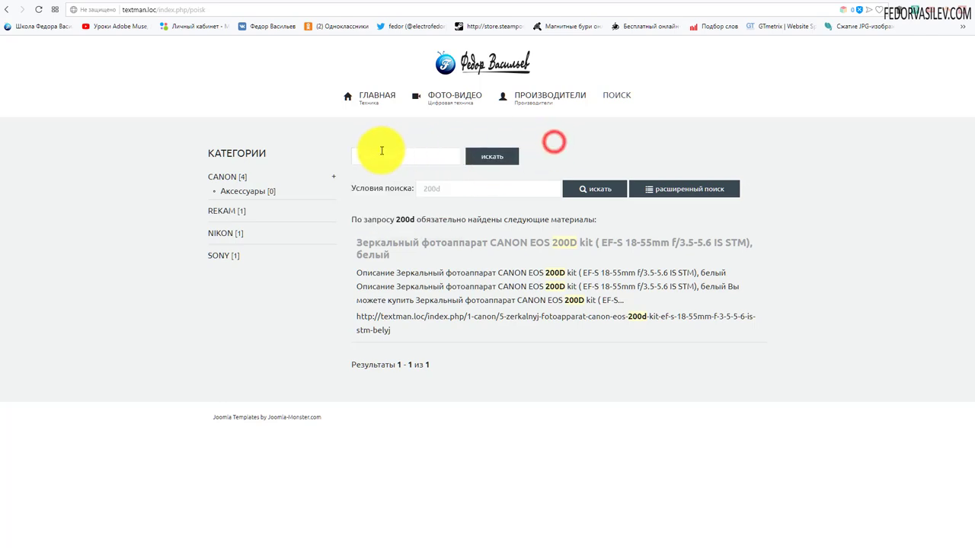
left_click(379, 152)
key("BackSpace")
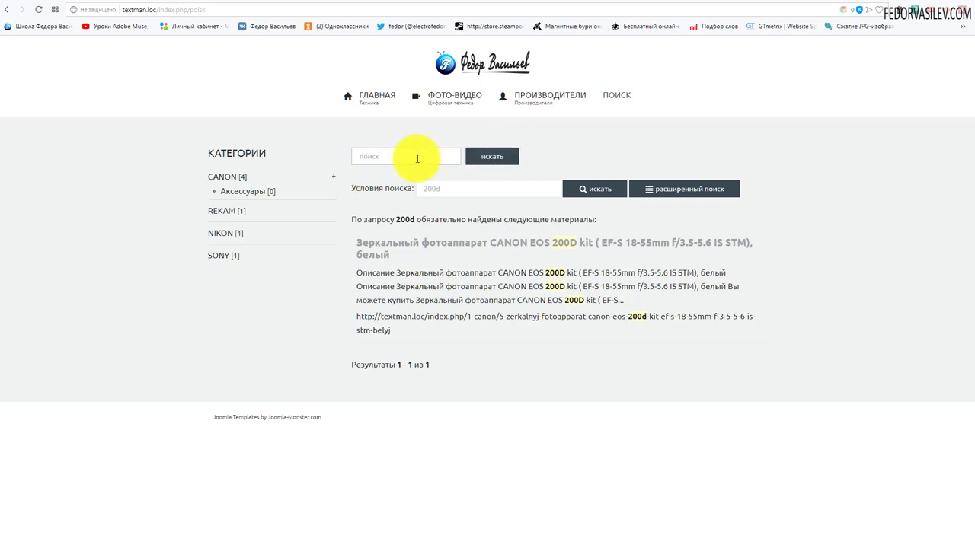
left_click(366, 152)
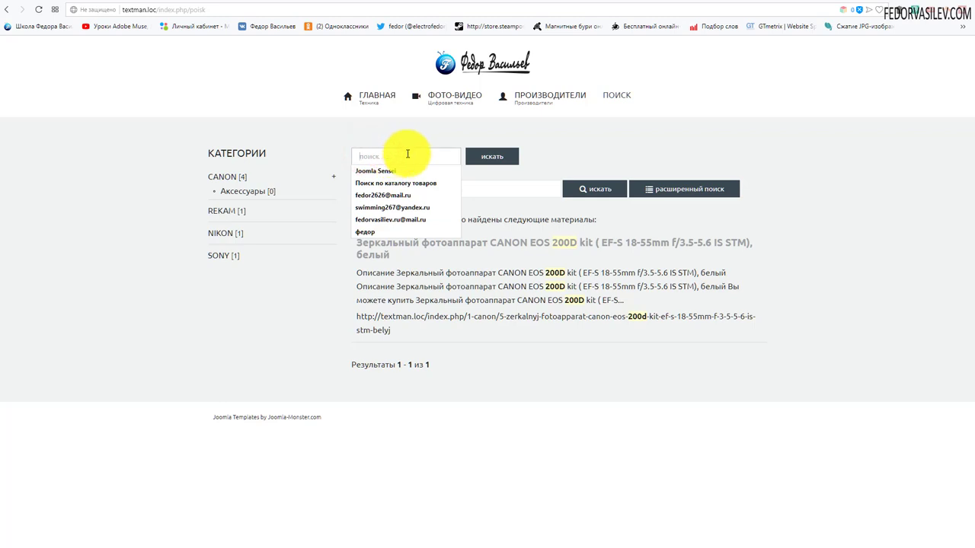
type("c")
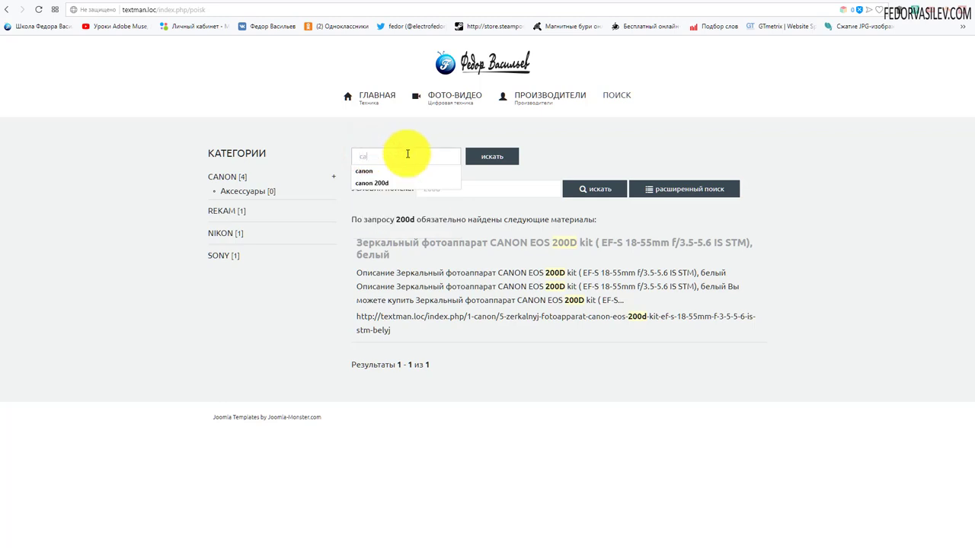
type("a")
left_click(586, 151)
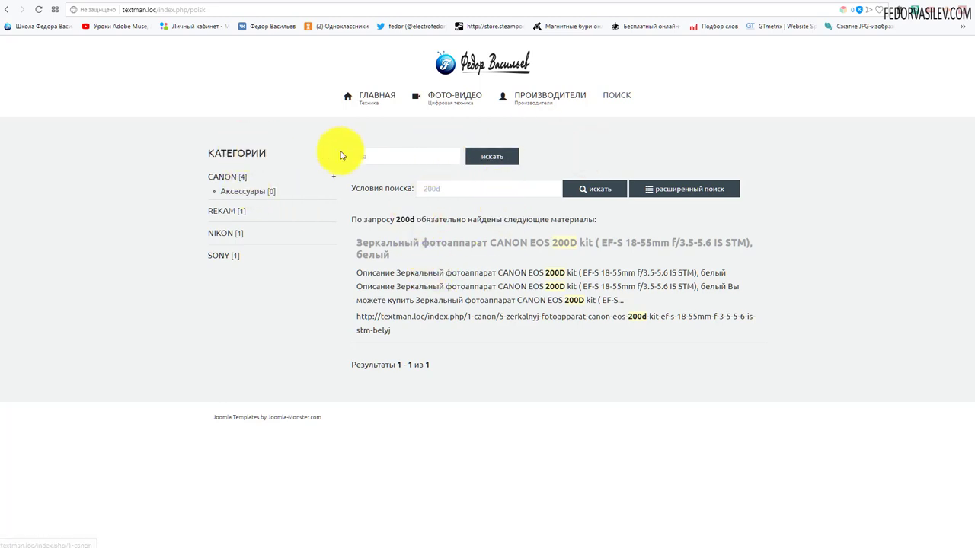
Open the home page and the Поиск page in turn and check the catalogue search module's field on each
left_click(371, 99)
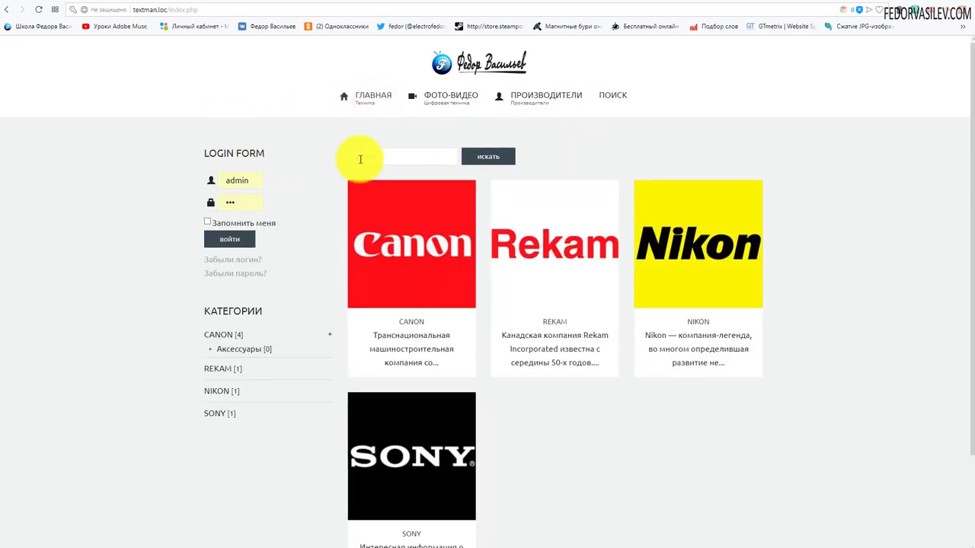
left_click(381, 157)
left_click(625, 97)
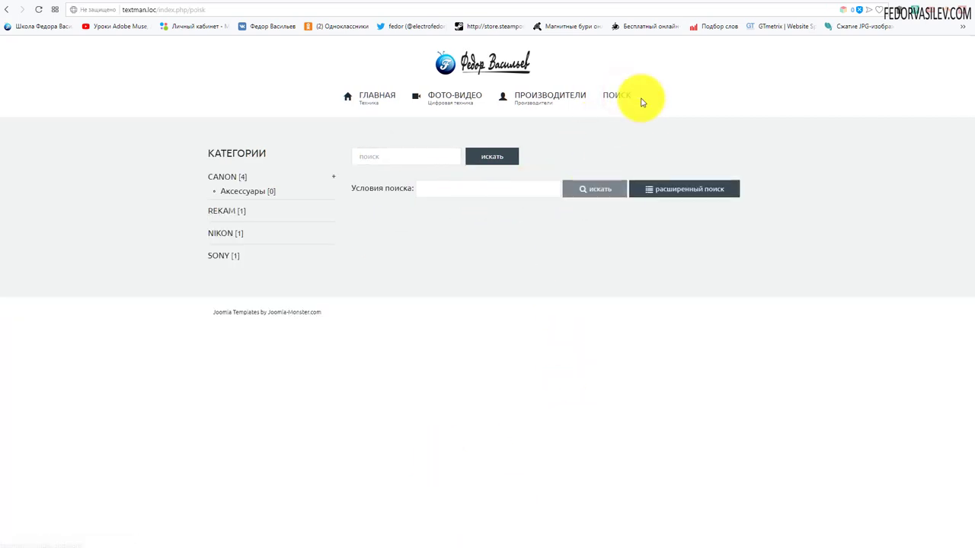
left_click(420, 155)
key("Down")
key("Down")
key("Down")
key("Down")
key("Down")
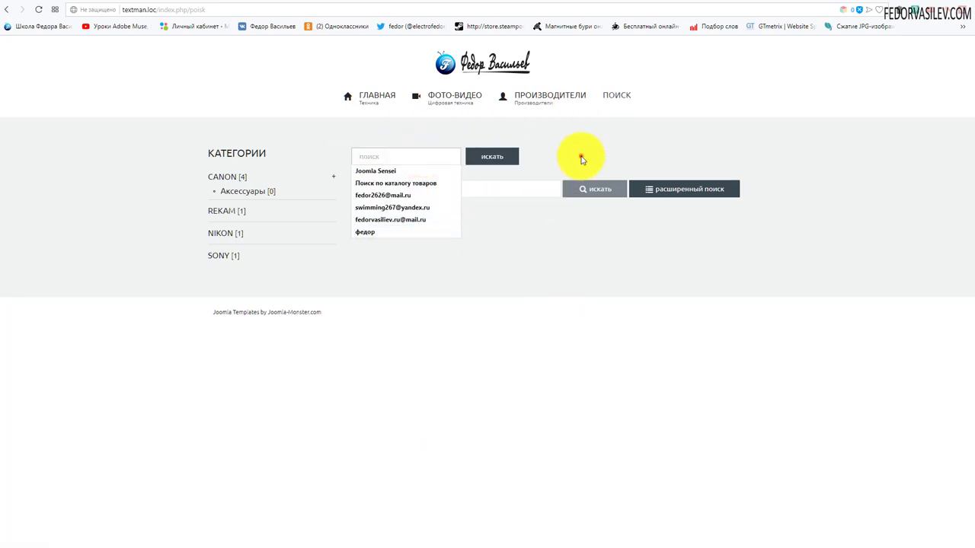
left_click(582, 157)
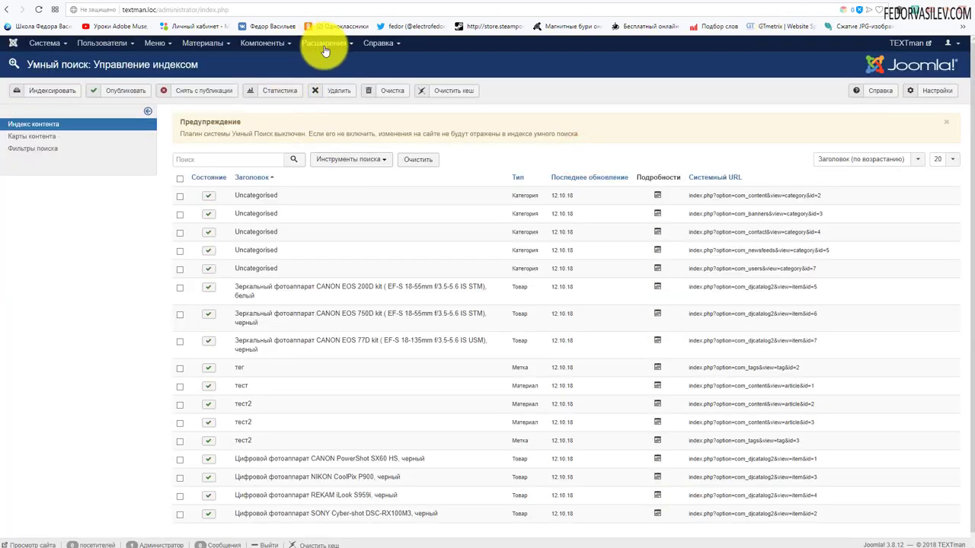
Back in the Joomla administration, open the site modules list and remove the left-column position filter
left_click(323, 43)
left_click(333, 83)
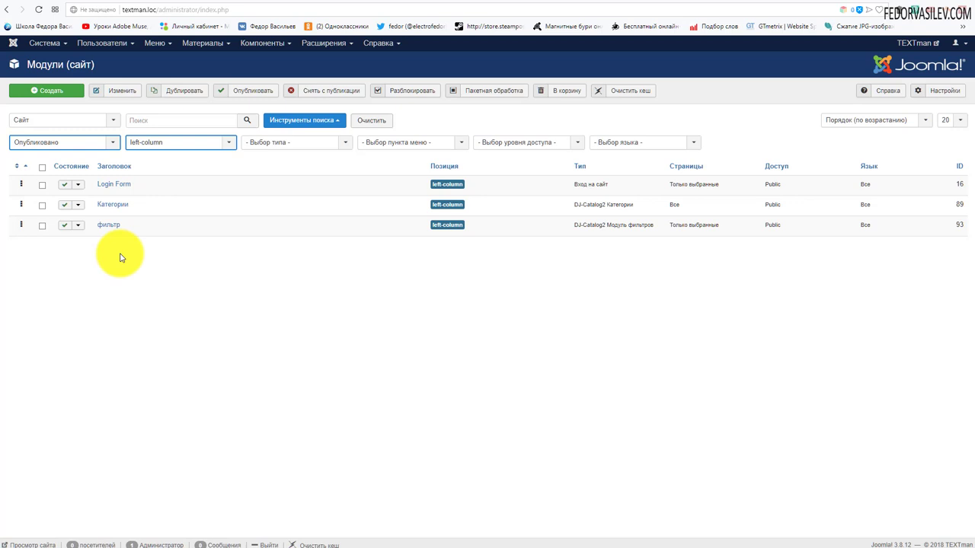
left_click(228, 144)
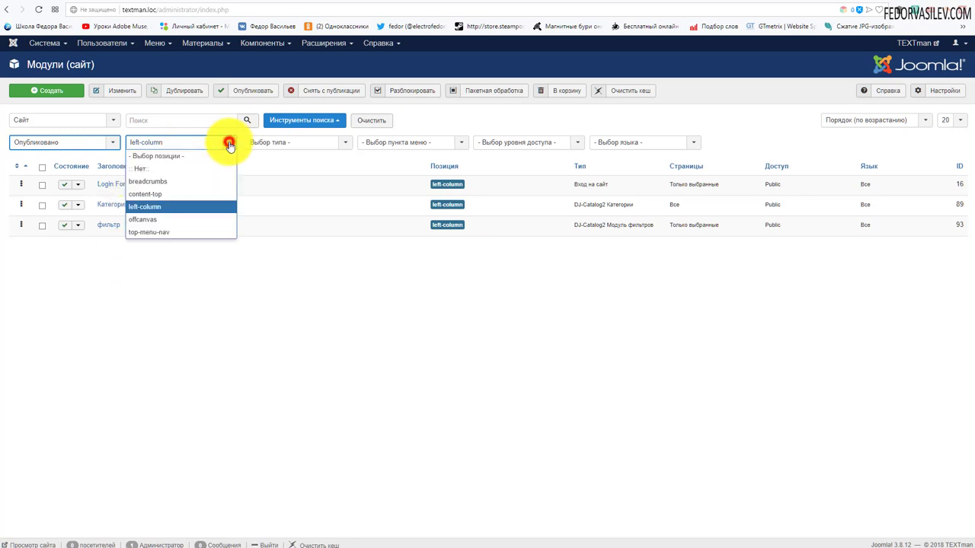
left_click(211, 157)
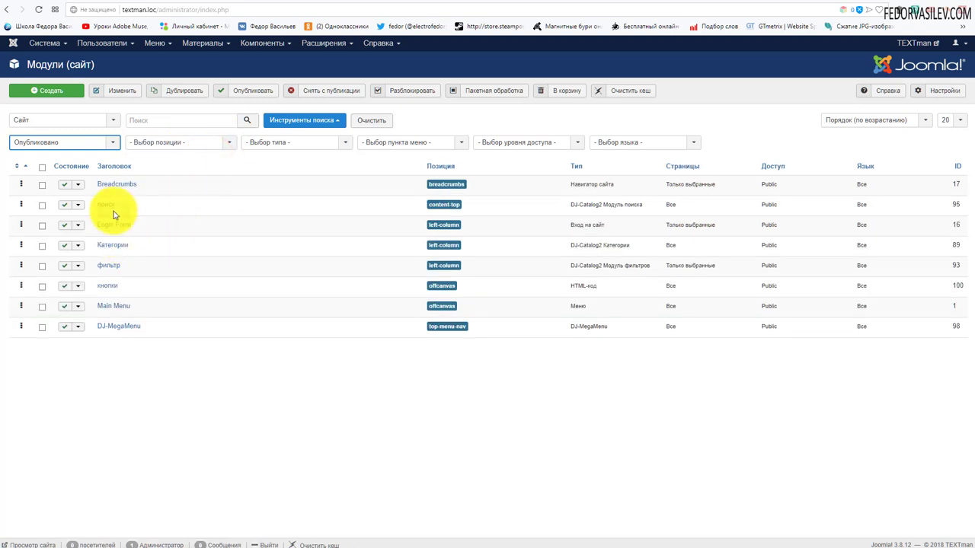
Open the "поиск" catalogue search module and set its menu assignment to "Только на указанных страницах"
left_click(106, 205)
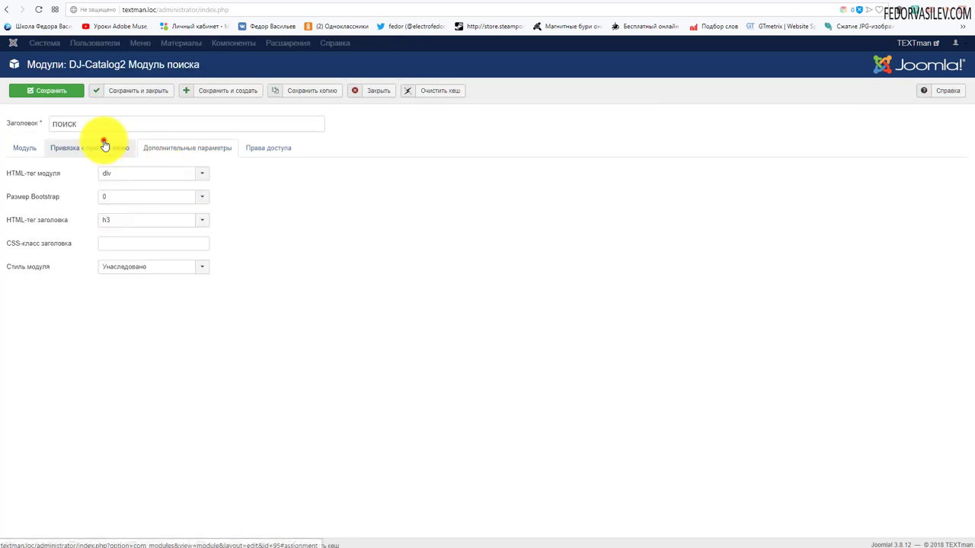
left_click(104, 147)
left_click(147, 173)
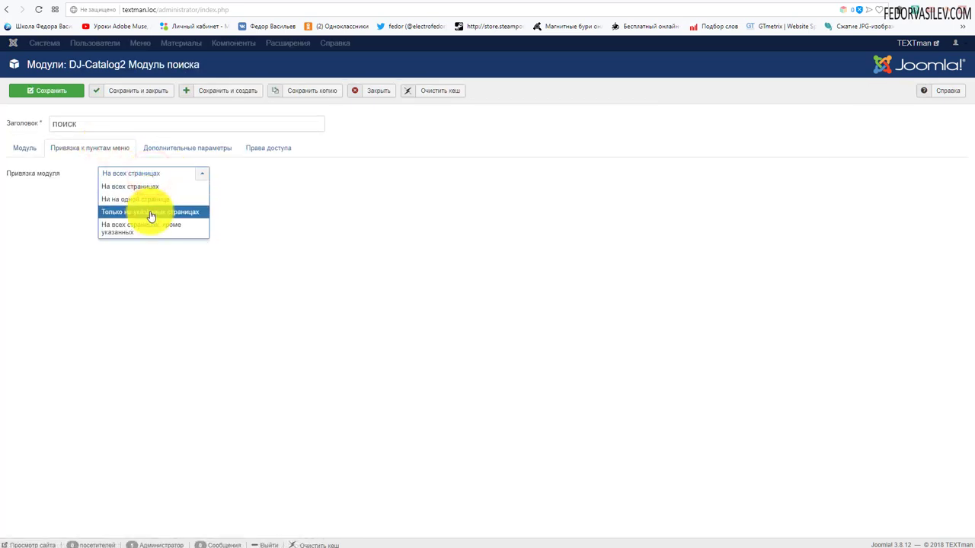
left_click(149, 212)
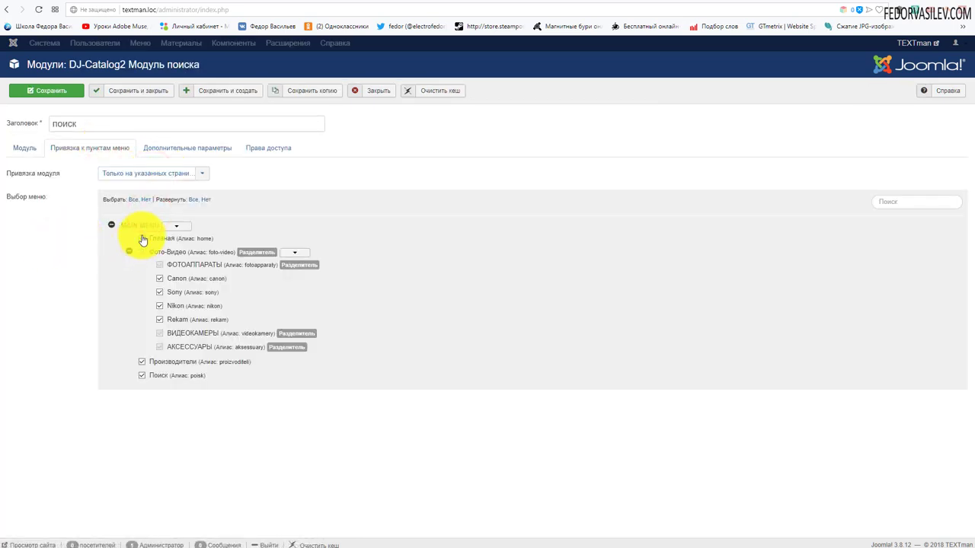
Exclude the Поиск page from the catalogue search module's assigned pages, save it, and reload the Поиск page on the site
left_click(142, 375)
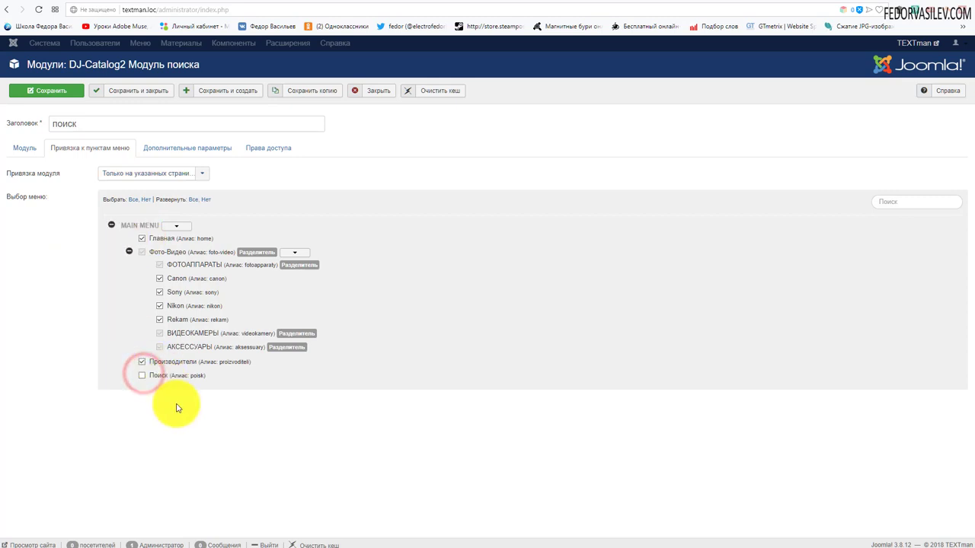
left_click(54, 90)
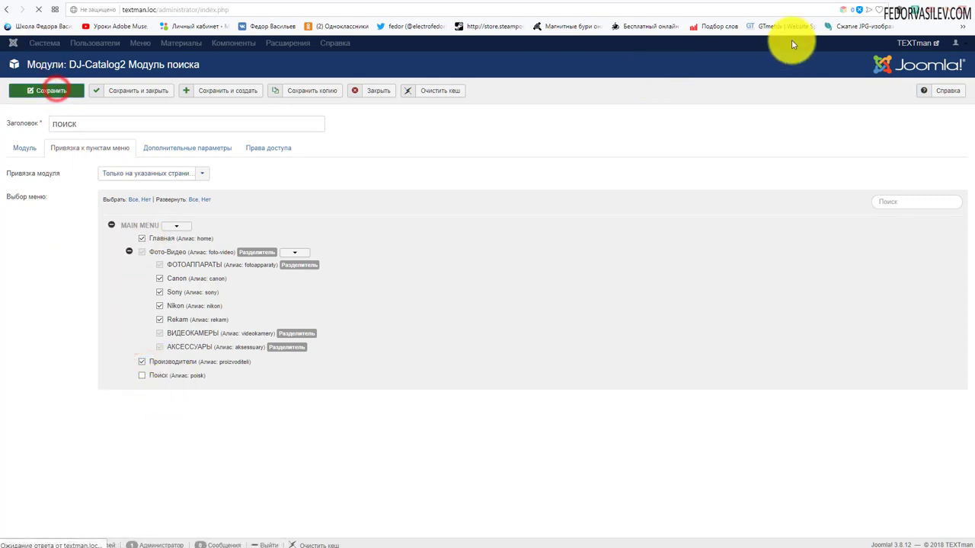
left_click(816, 4)
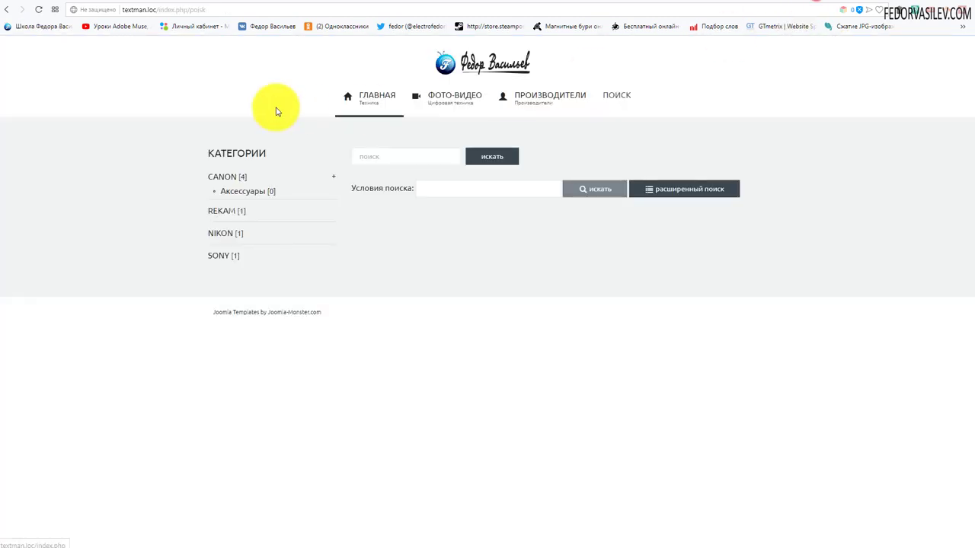
left_click(39, 11)
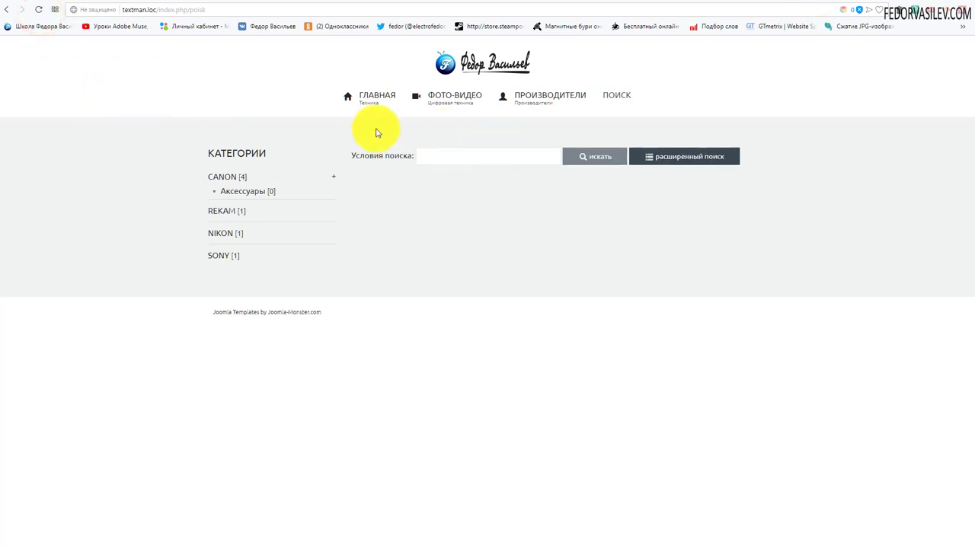
Compare the home page with the Поиск page and examine the catalogue search field shown on the home page
left_click(374, 96)
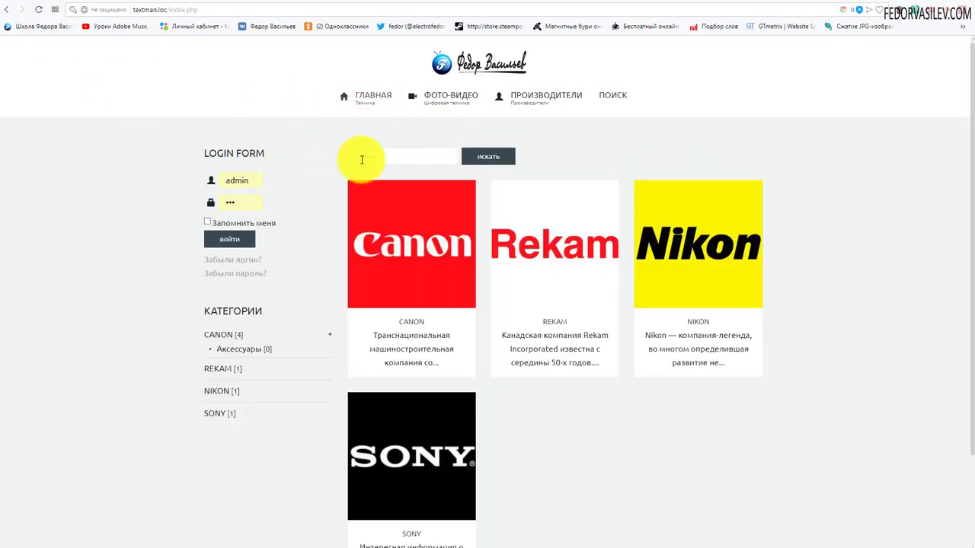
left_click(362, 160)
left_click(608, 90)
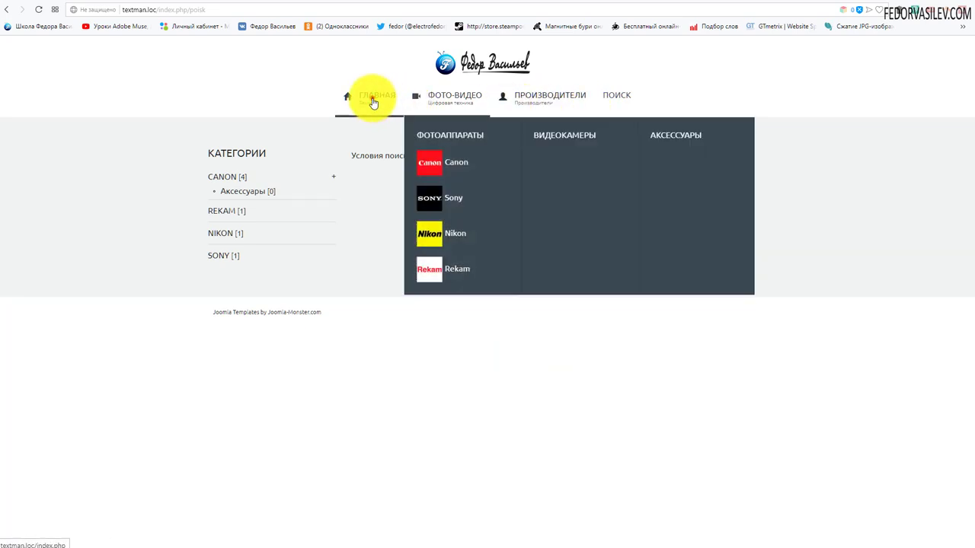
left_click(372, 96)
left_click(377, 158)
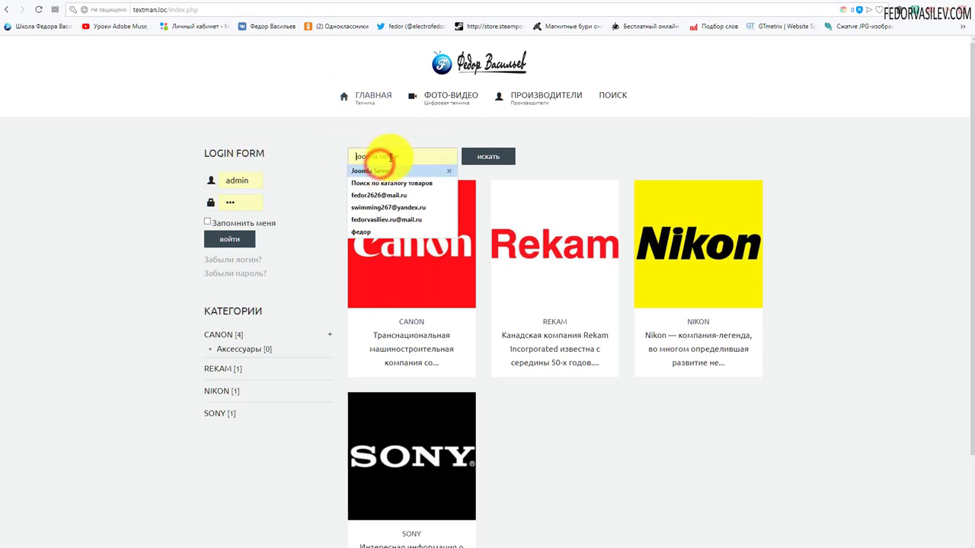
left_click(680, 164)
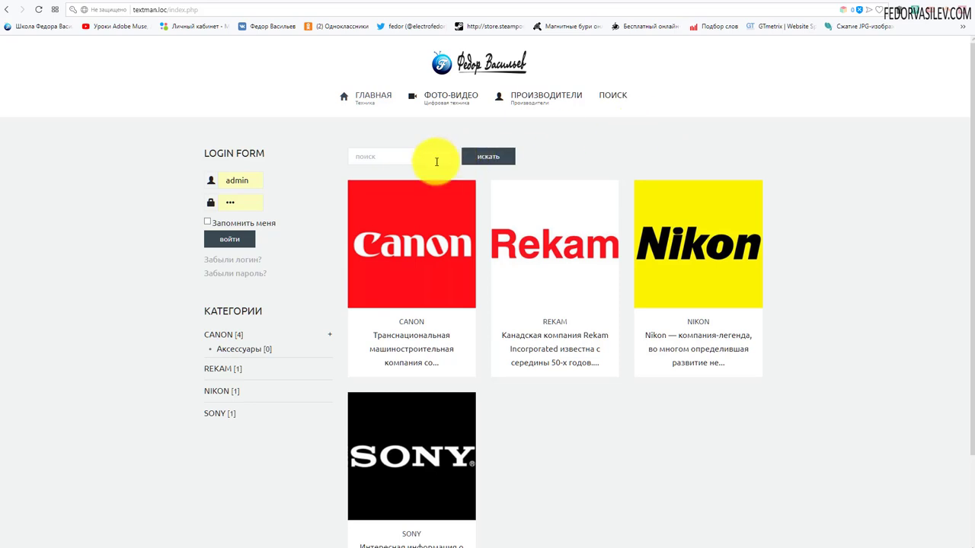
left_click(368, 163)
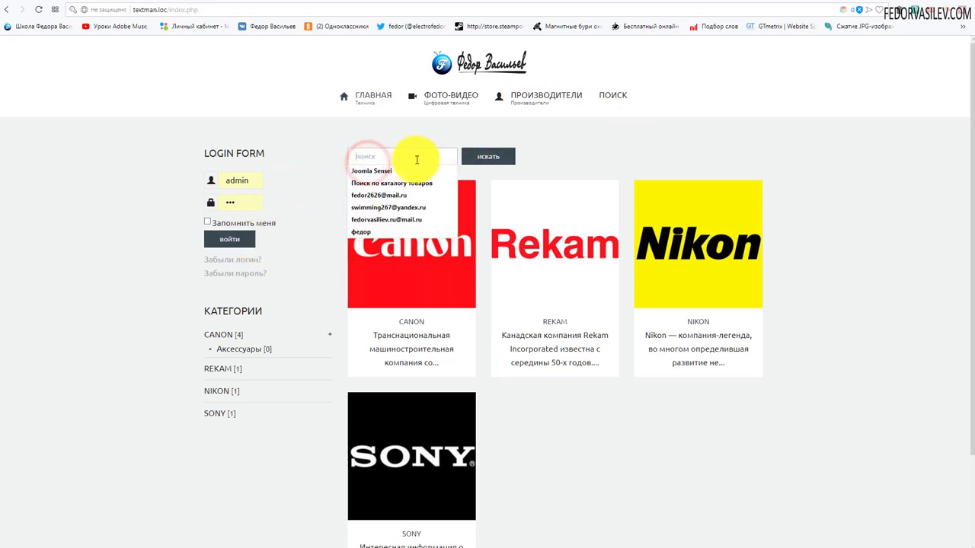
left_click(619, 141)
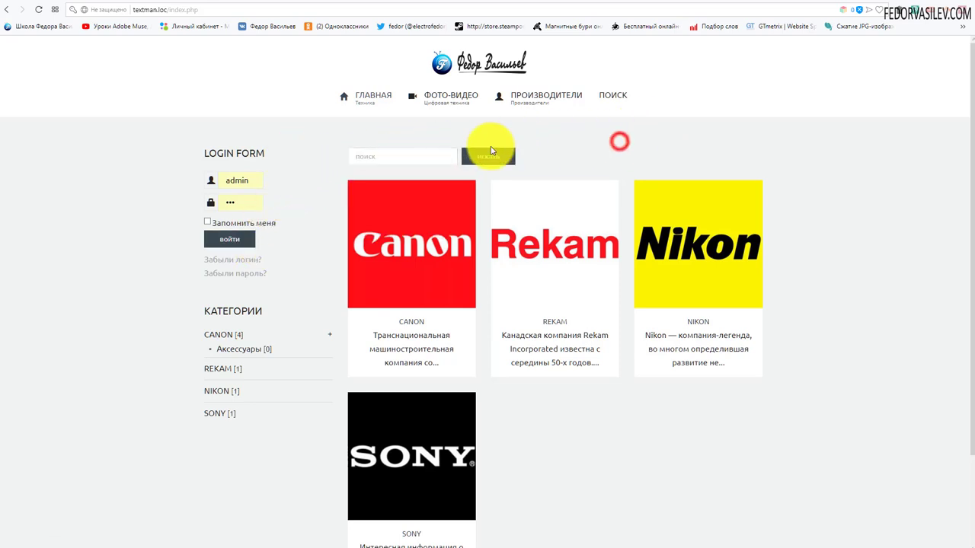
left_click(374, 160)
left_click(417, 157)
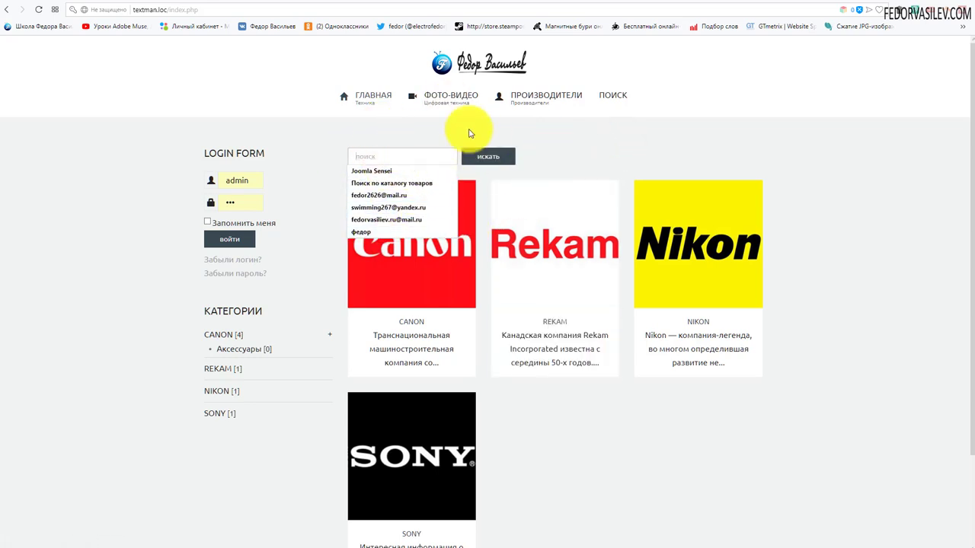
left_click(416, 132)
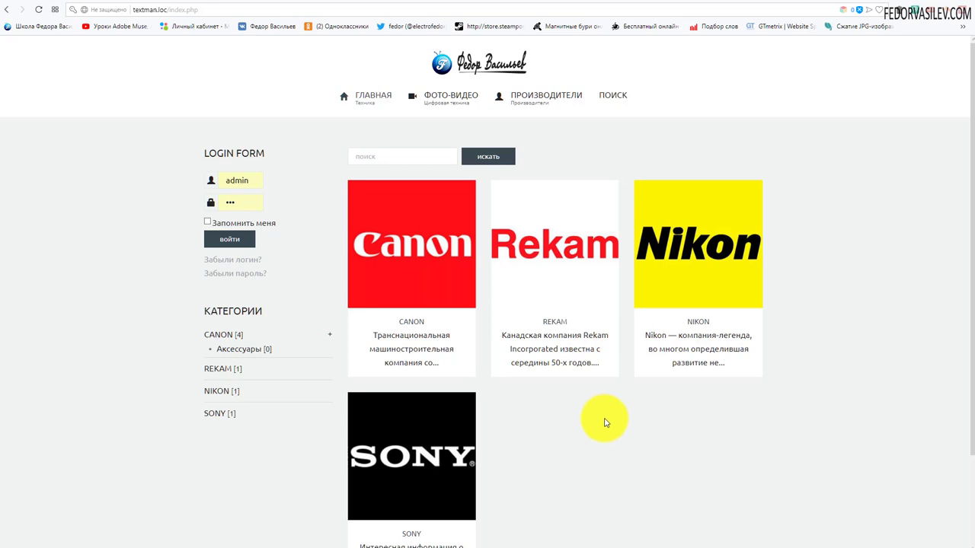
Open the Canon category from the home page and examine its built-in filter form and side column
left_click(385, 238)
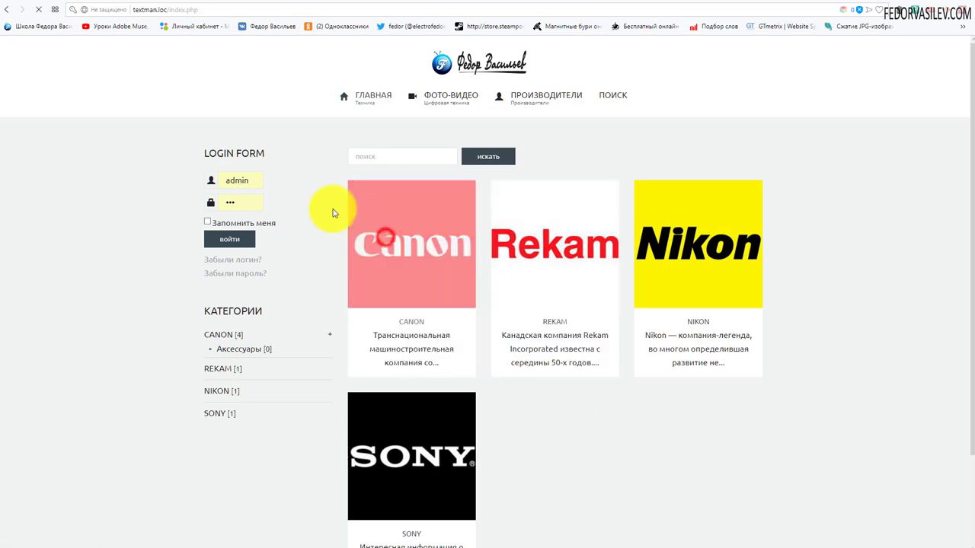
scroll(381, 348, "down", 2)
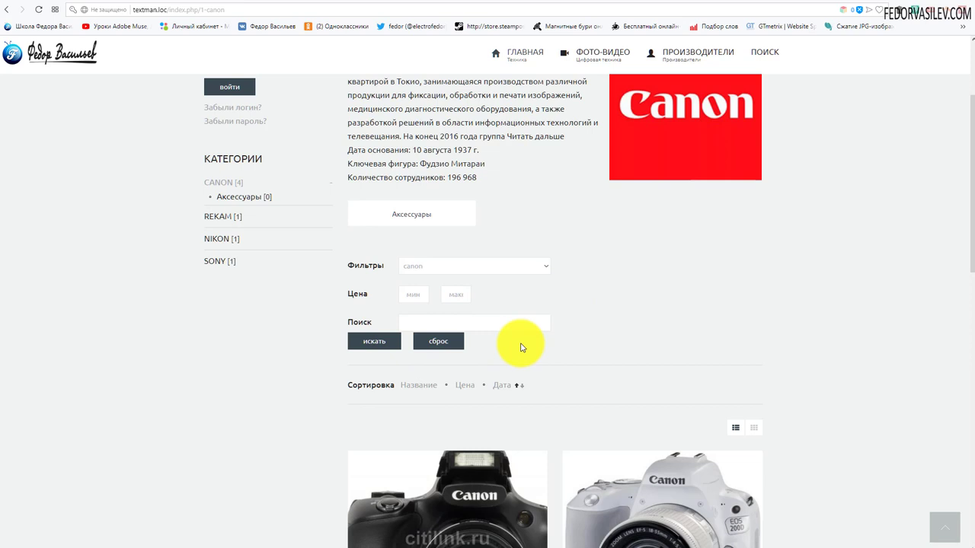
scroll(419, 349, "up", 2)
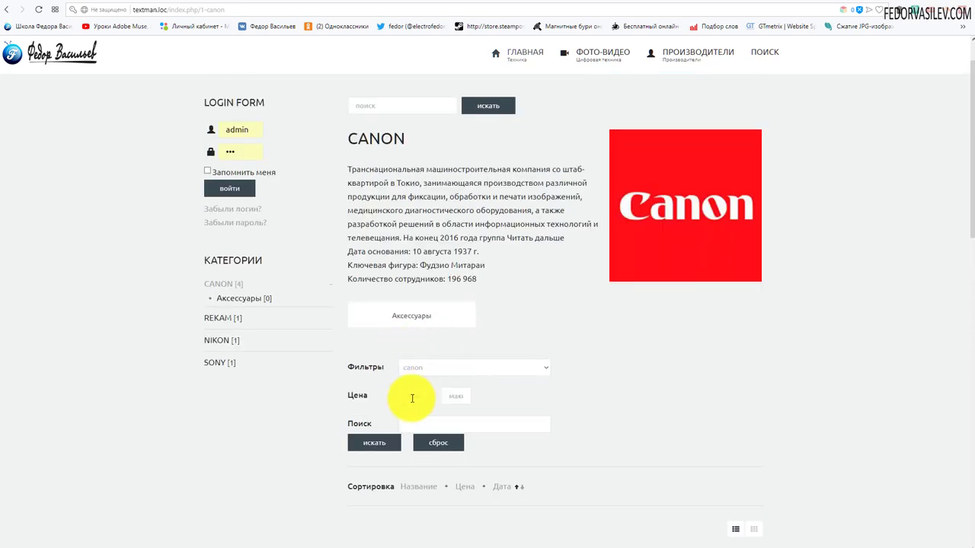
scroll(400, 371, "down", 2)
scroll(533, 297, "up", 2)
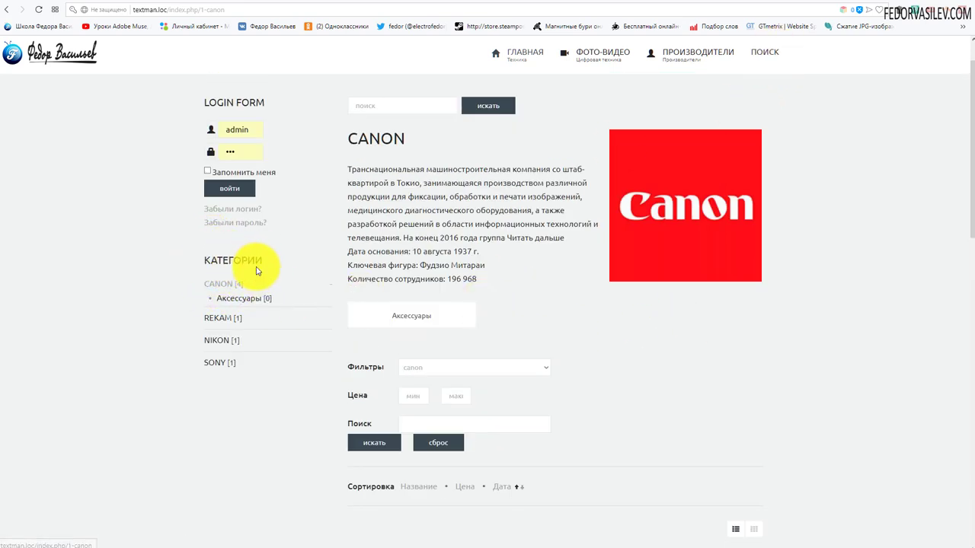
scroll(342, 246, "down", 3)
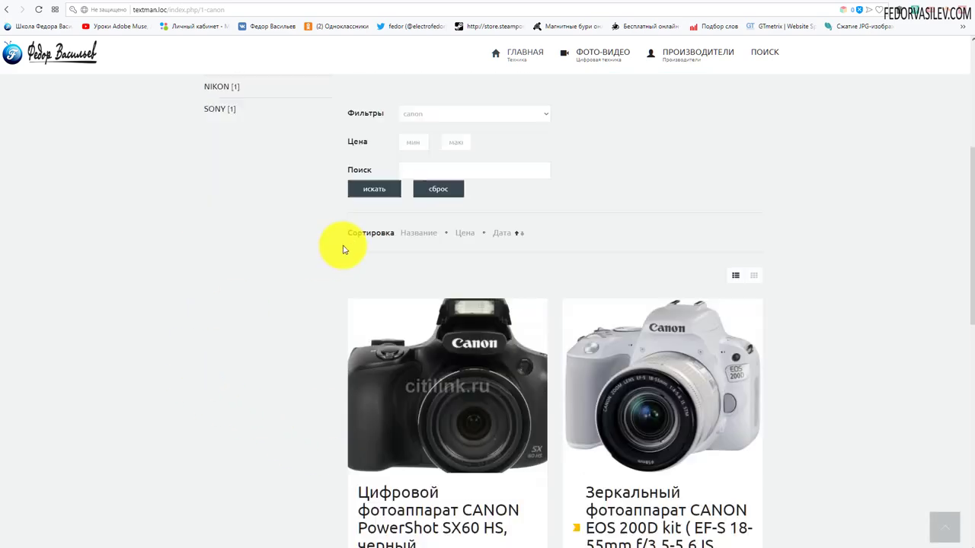
scroll(153, 353, "up", 2)
scroll(153, 352, "up", 2)
Open the Canon page through the Фото-Видео menu and examine its filter module and filter form
mouse_move(455, 98)
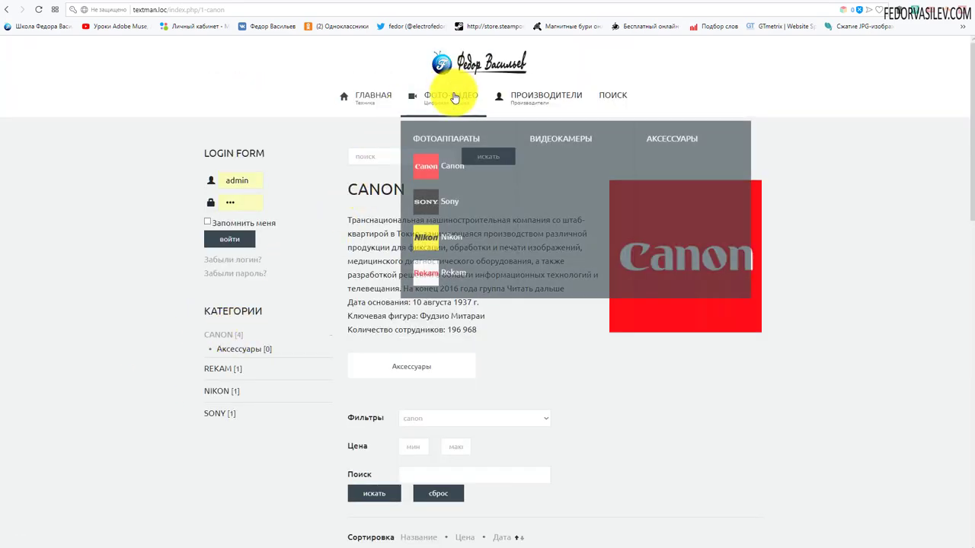
left_click(442, 164)
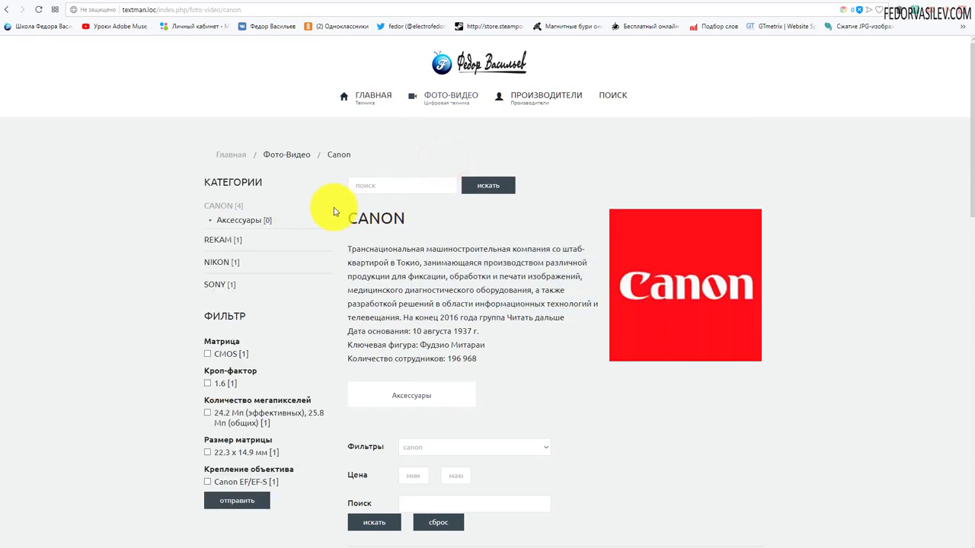
scroll(218, 256, "down", 3)
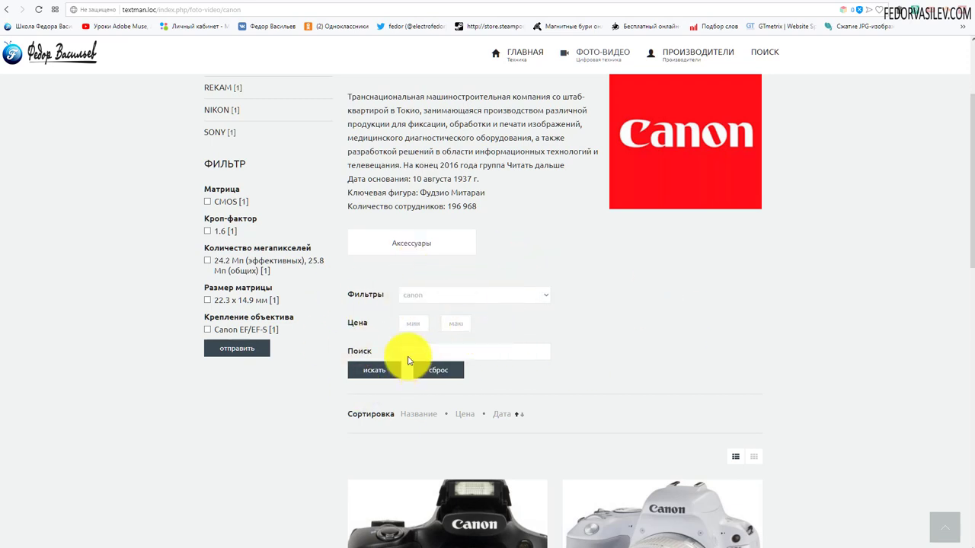
Back in the Joomla administration, close the catalogue search module and duplicate the "фильтр" module
left_click(785, 1)
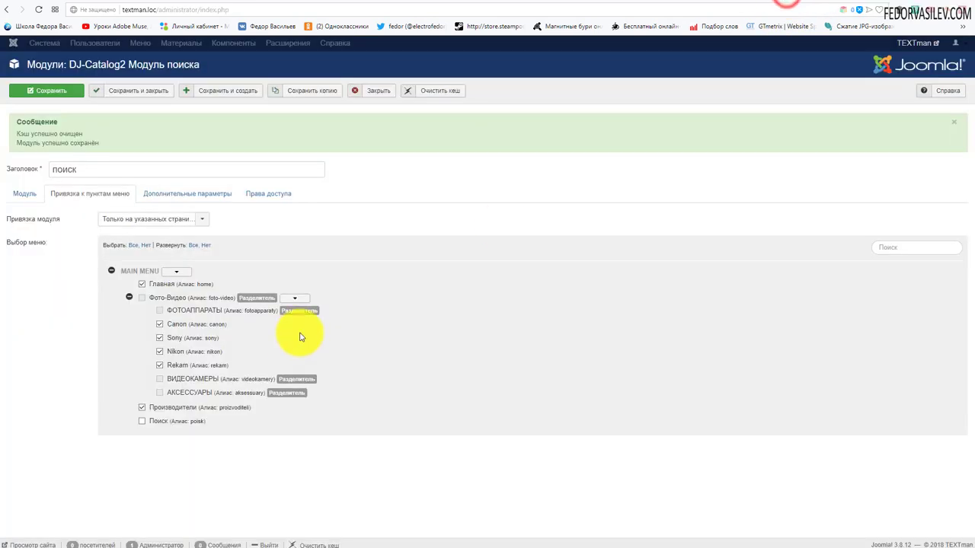
left_click(366, 96)
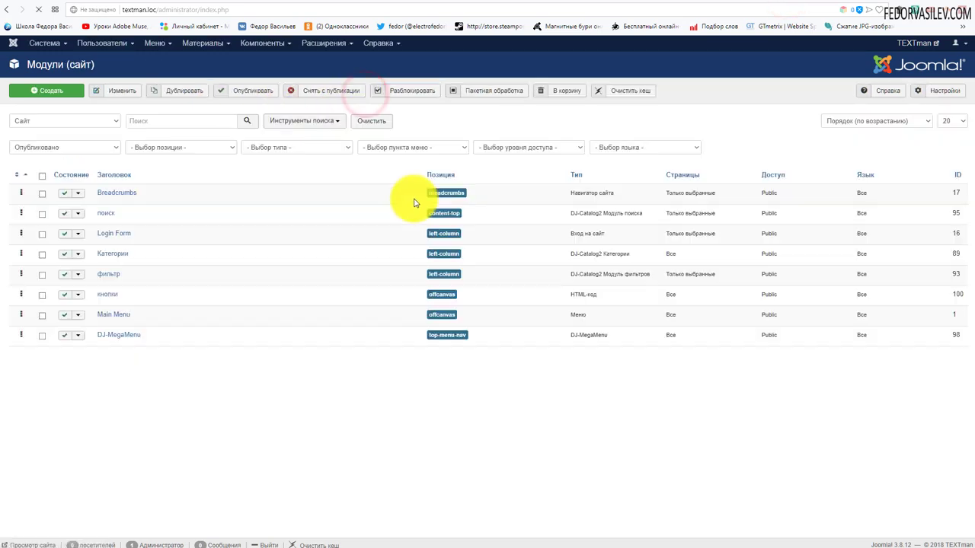
left_click(821, 4)
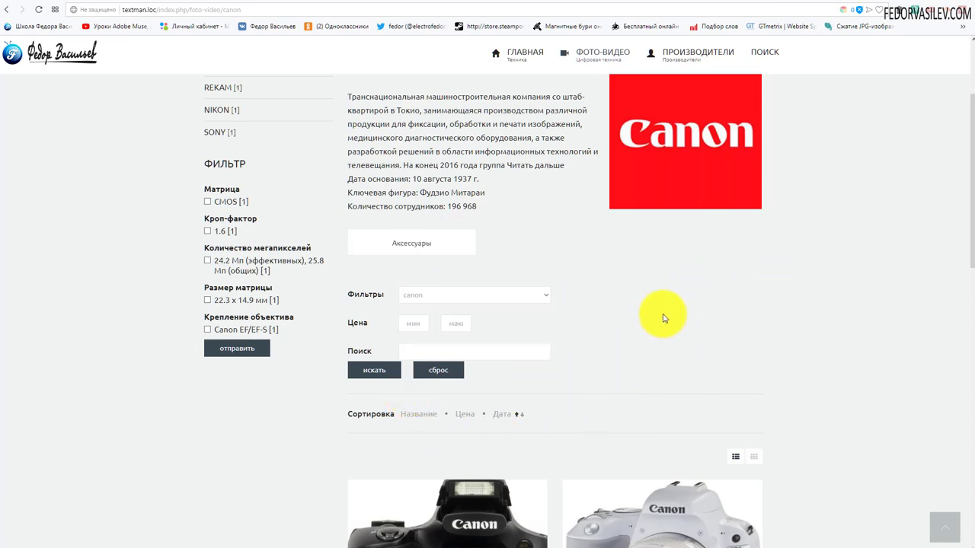
left_click(790, 2)
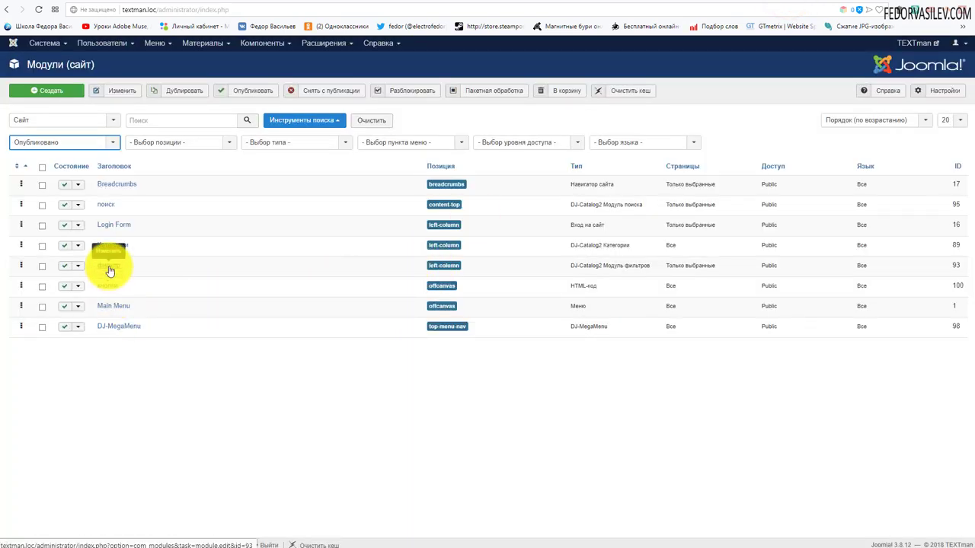
left_click(41, 268)
left_click(175, 91)
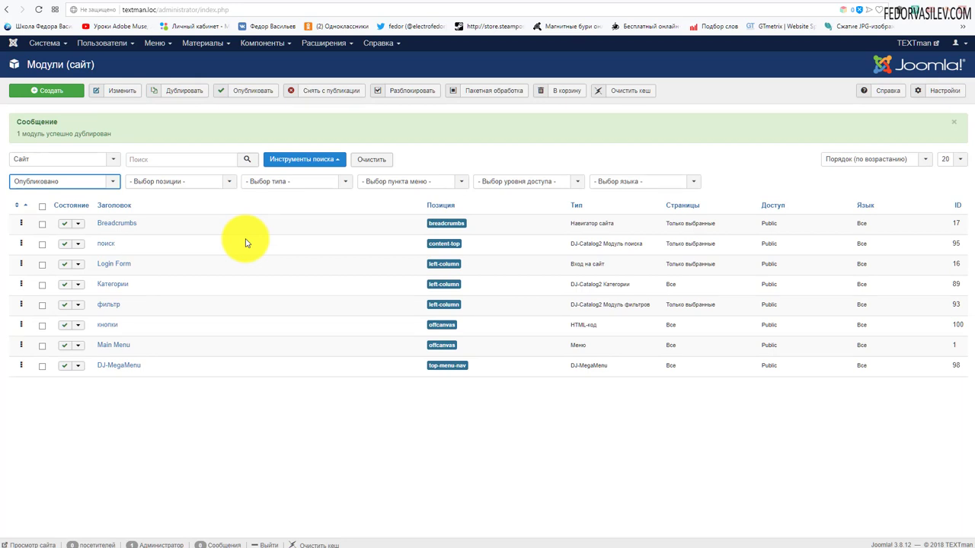
On the site's home page, display the template's module positions with ?tp=1 and examine them along the page
left_click(806, 7)
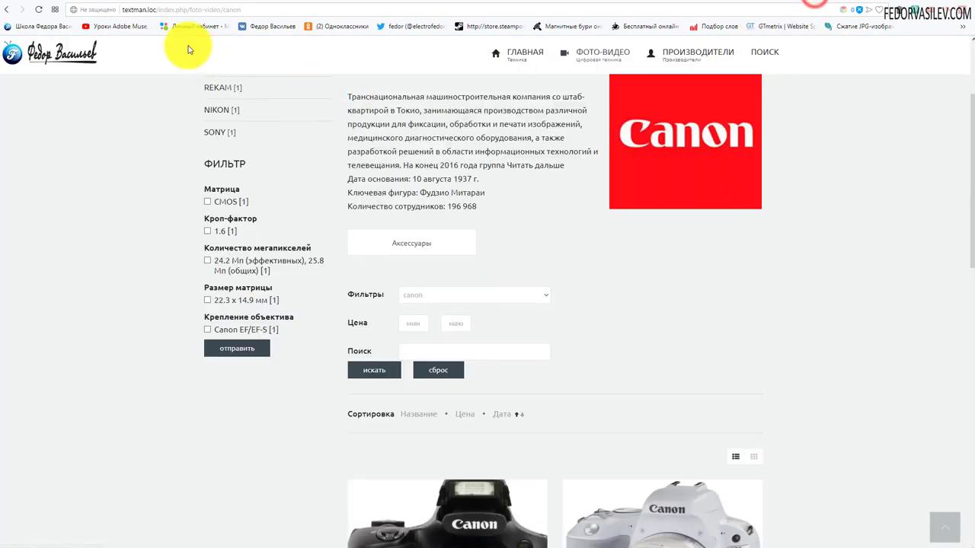
scroll(267, 206, "up", 2)
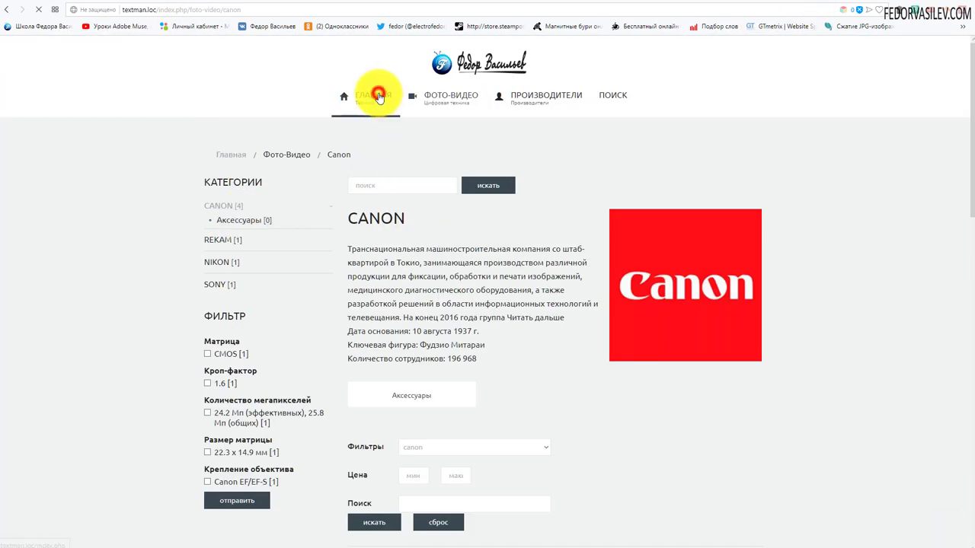
left_click(209, 10)
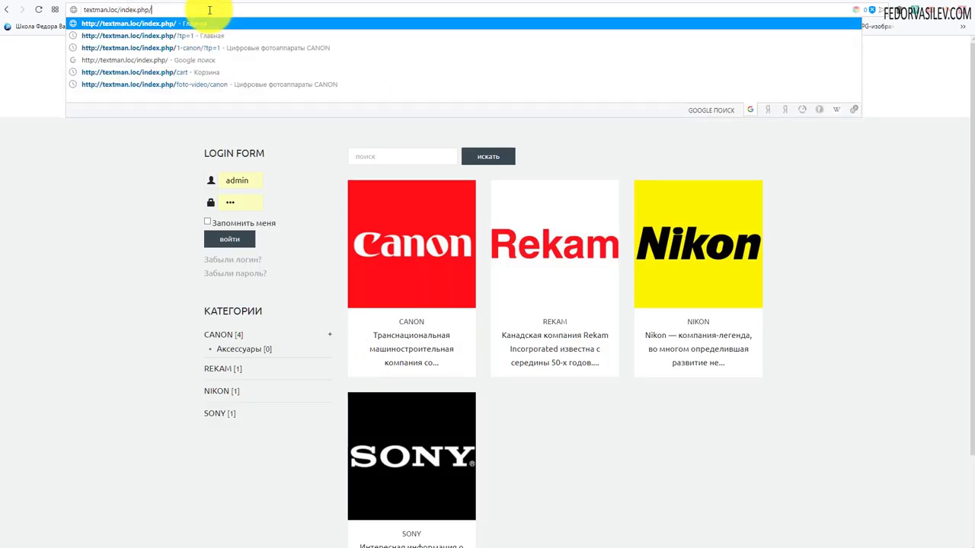
left_click(205, 32)
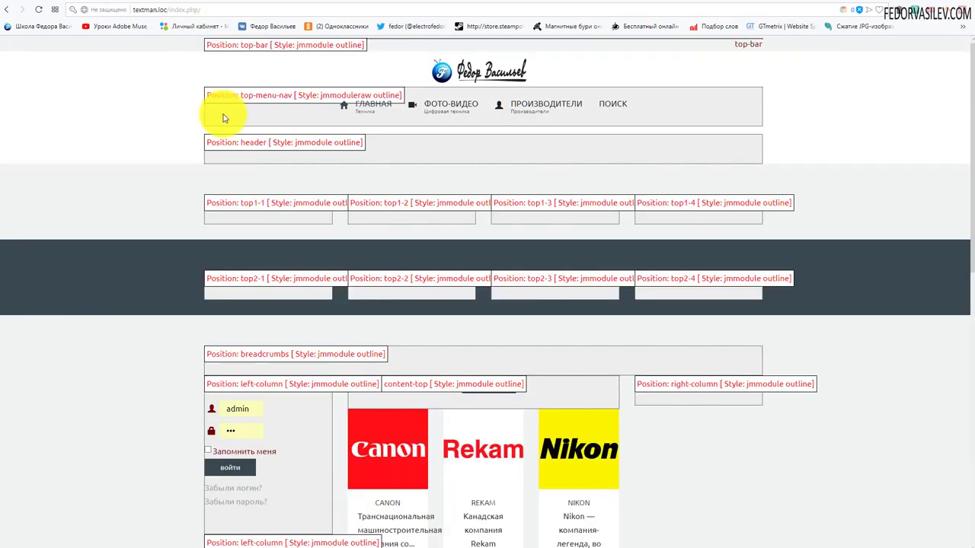
scroll(223, 122, "down", 2)
scroll(226, 114, "down", 2)
scroll(624, 420, "up", 4)
scroll(500, 244, "down", 1)
scroll(500, 243, "down", 7)
scroll(516, 381, "up", 7)
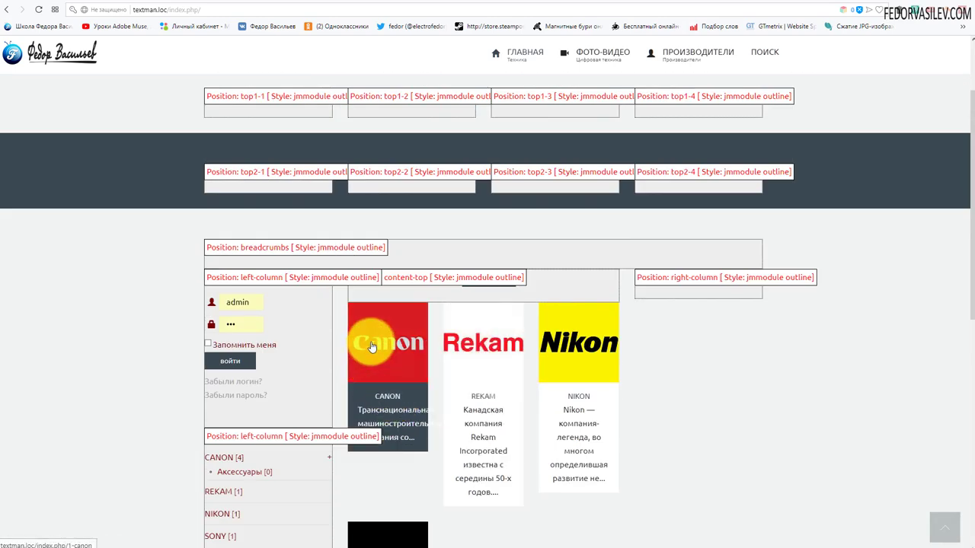
Open the Canon category from the home page with ?tp=1 and examine the module positions around its filter form
left_click(372, 347)
scroll(174, 321, "down", 2)
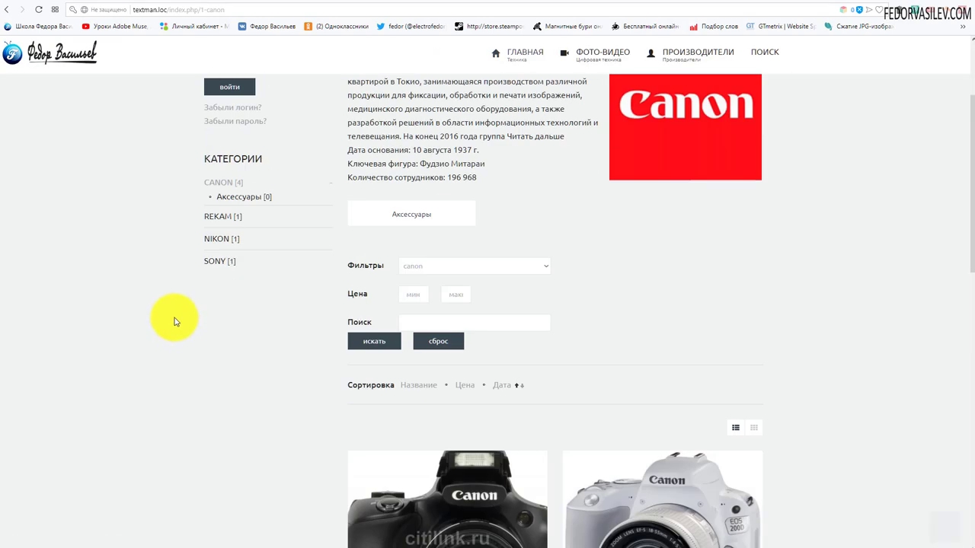
scroll(174, 321, "up", 2)
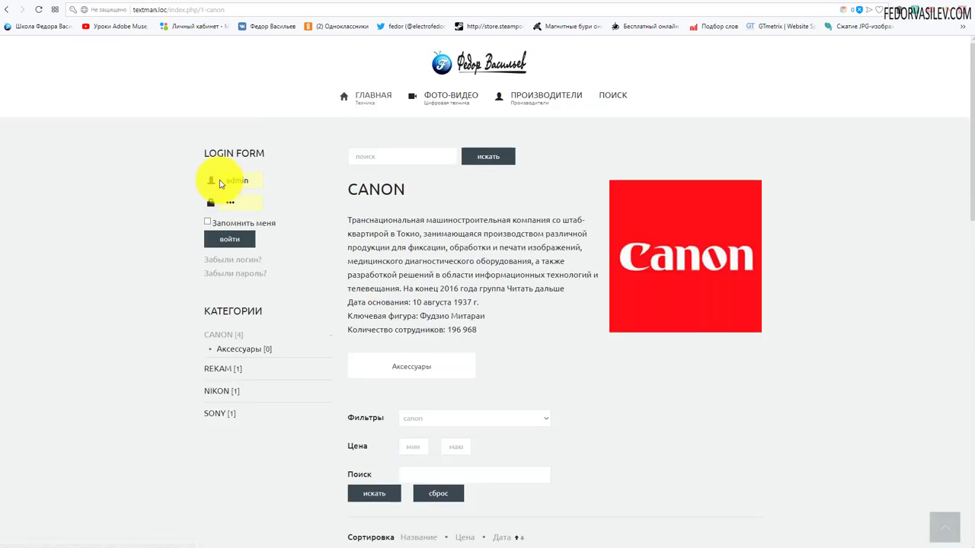
left_click(246, 10)
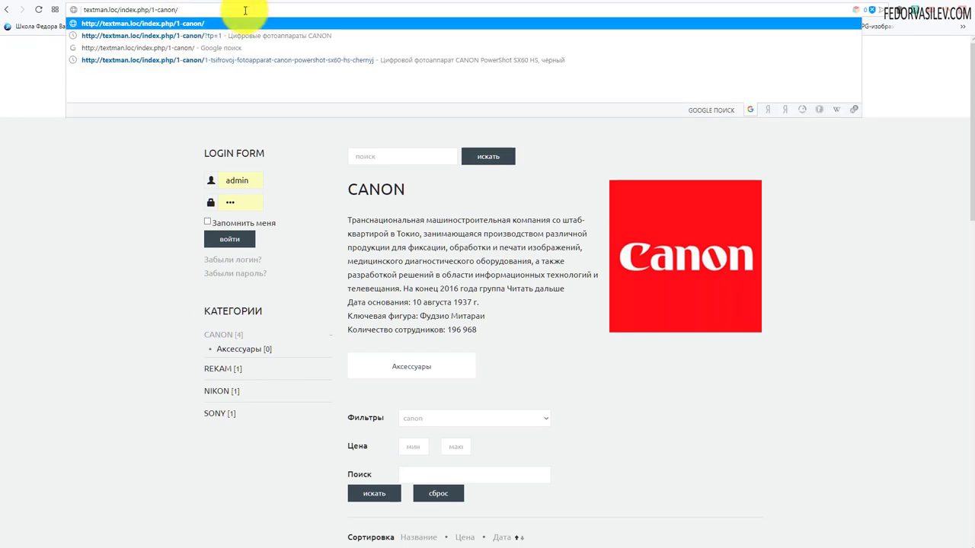
left_click(239, 35)
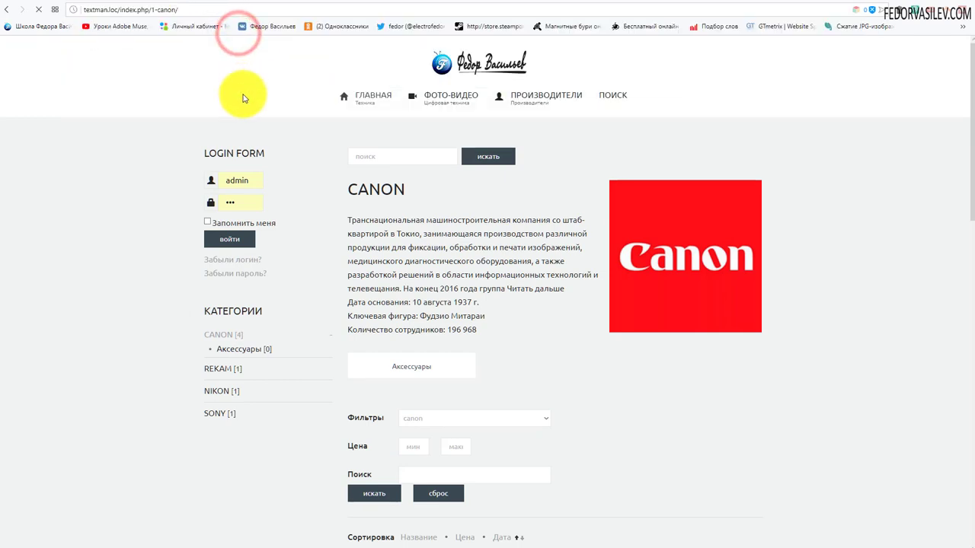
scroll(305, 152, "down", 8)
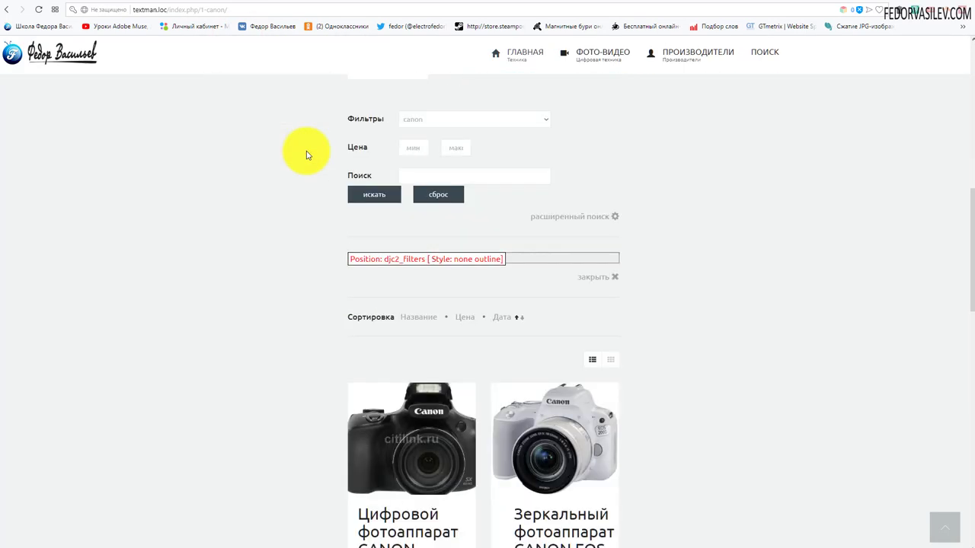
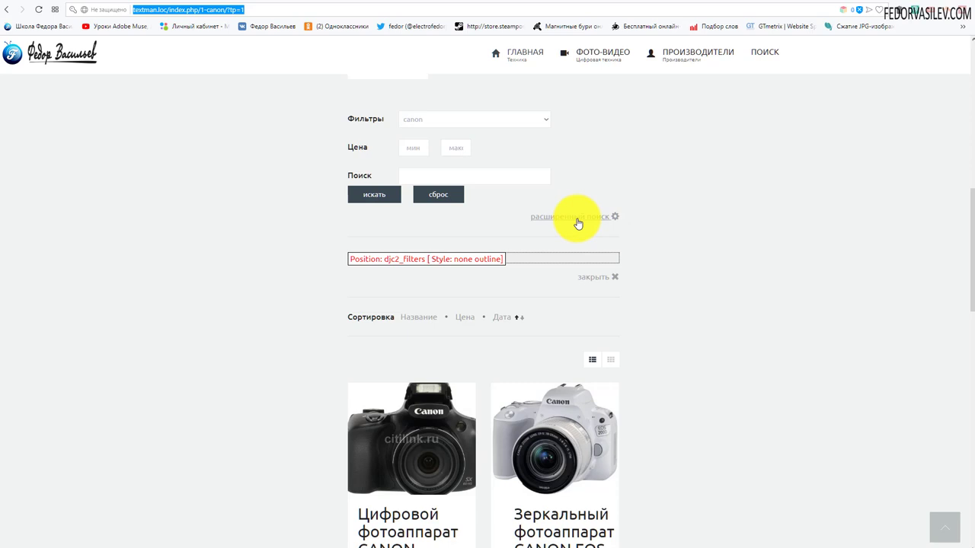
Toggle the advanced search on the Canon page and copy the position name djc2_filters from its outlined area
left_click(577, 222)
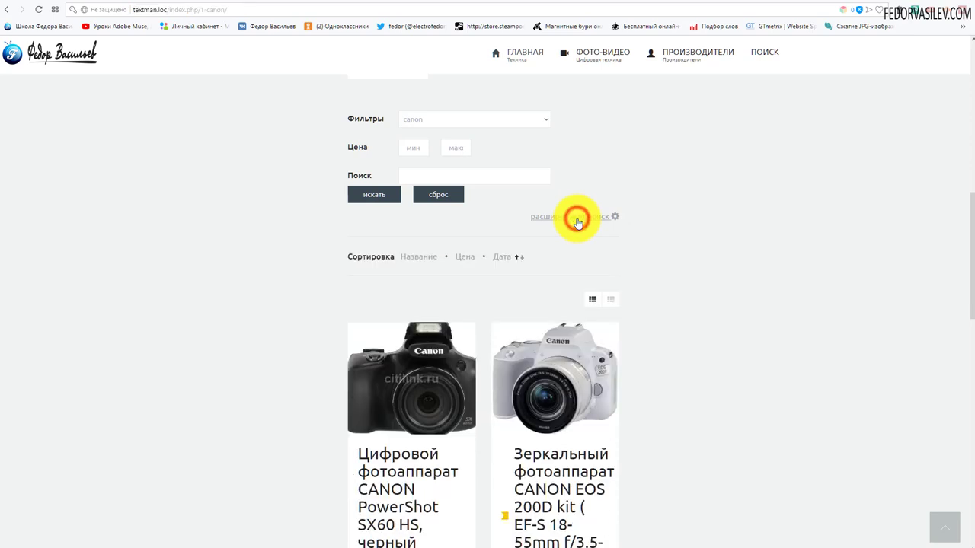
left_click(577, 223)
scroll(576, 218, "down", 3)
scroll(563, 243, "up", 2)
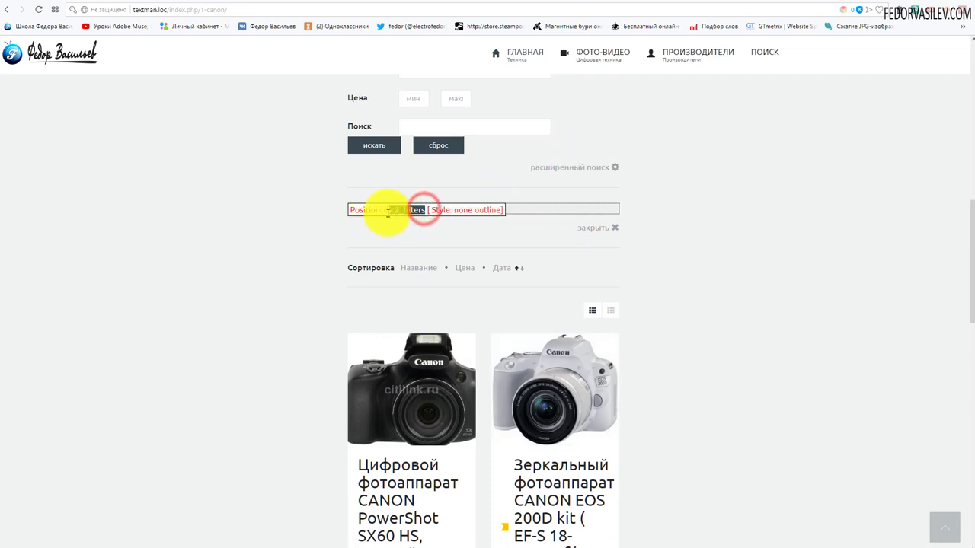
left_click_drag(386, 212, 382, 214)
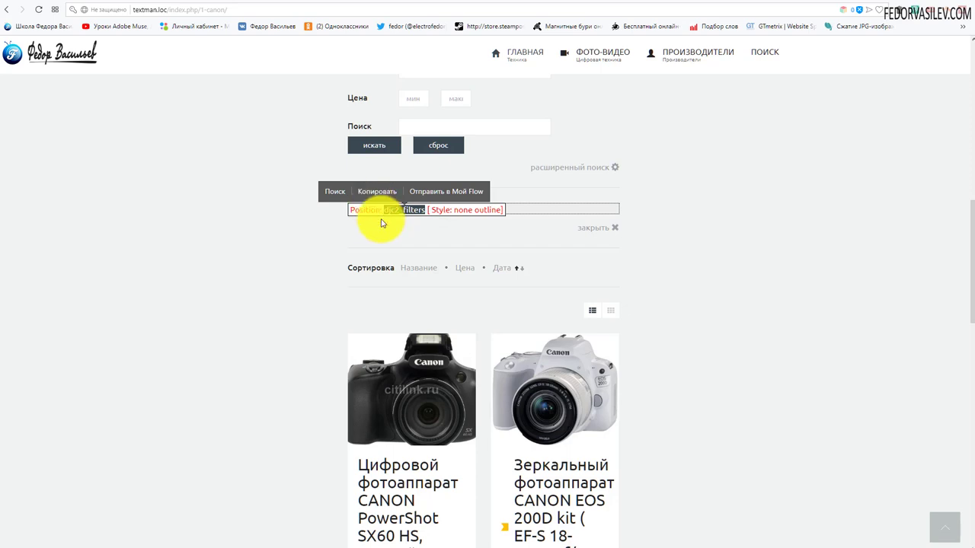
left_click(386, 192)
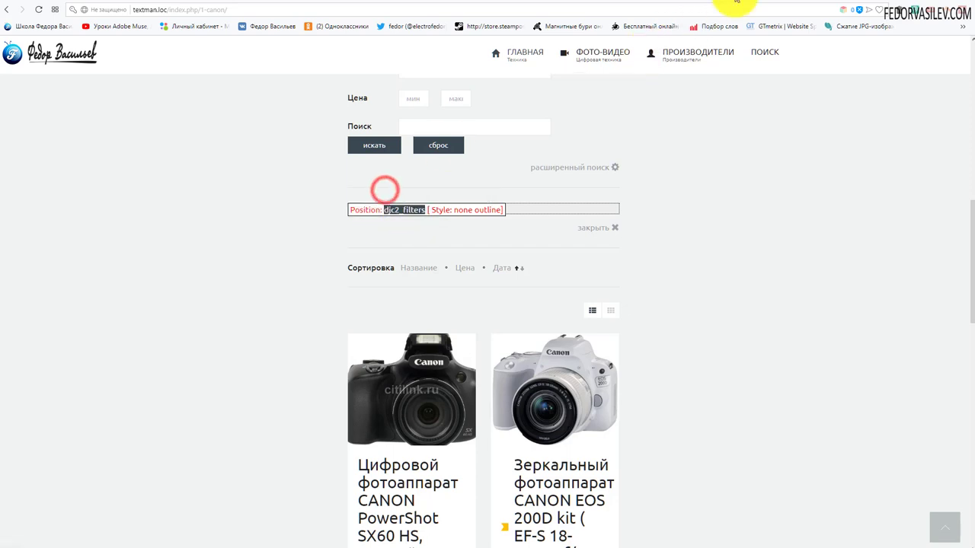
Back in the Joomla administration, list only the unpublished site modules and open "фильтр (2)" for editing
left_click(788, 2)
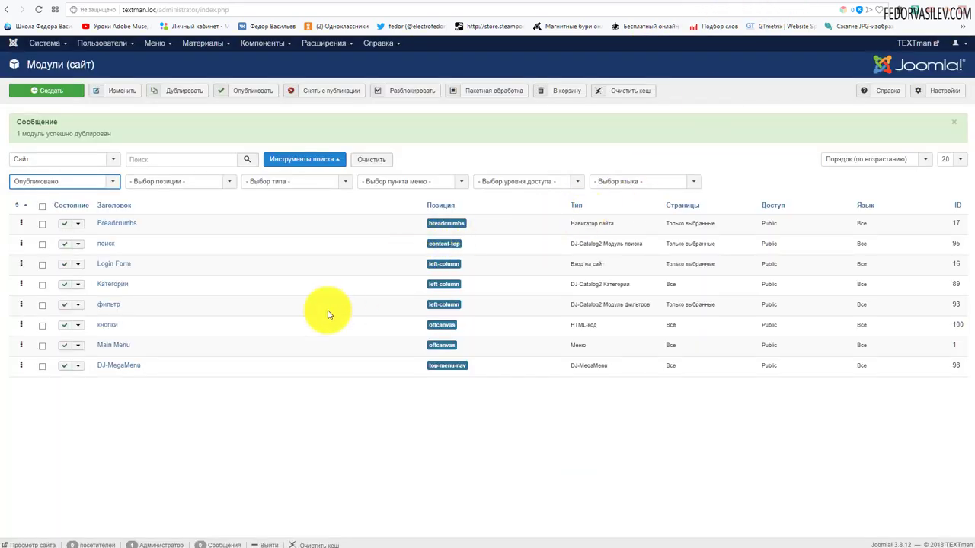
left_click(321, 43)
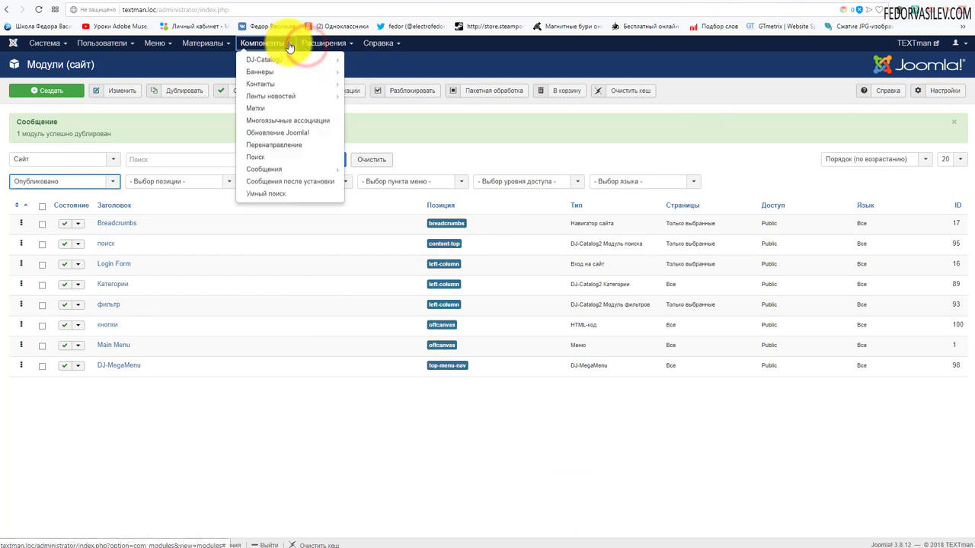
left_click(320, 79)
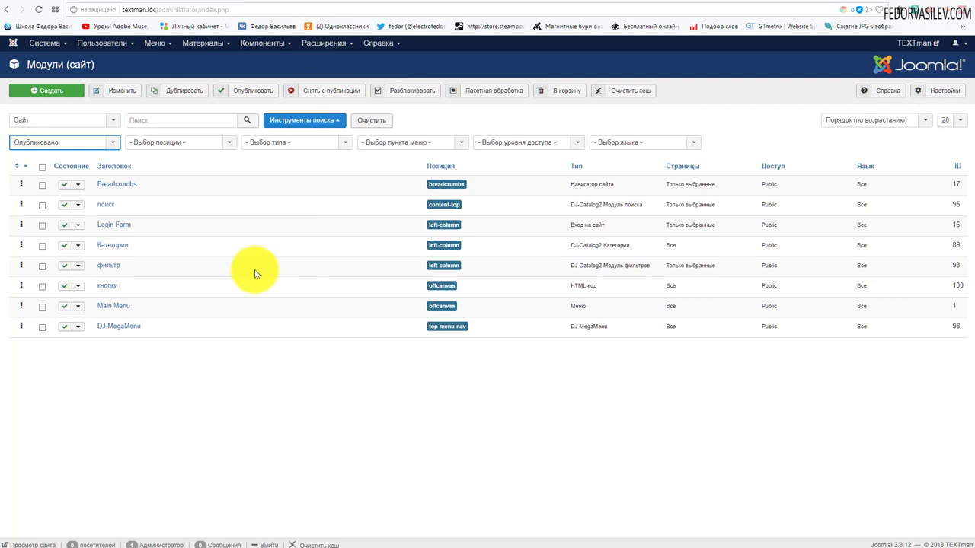
left_click(109, 146)
left_click(64, 183)
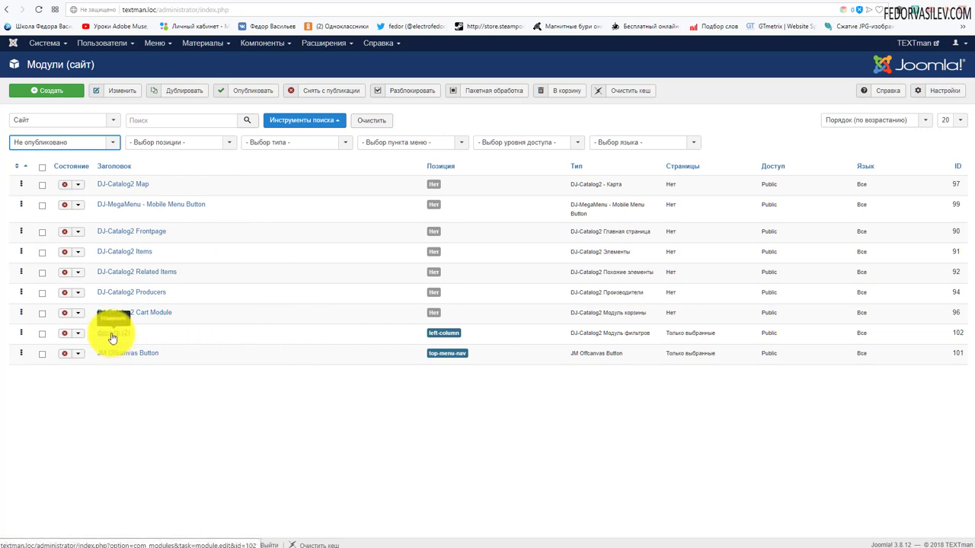
left_click(107, 334)
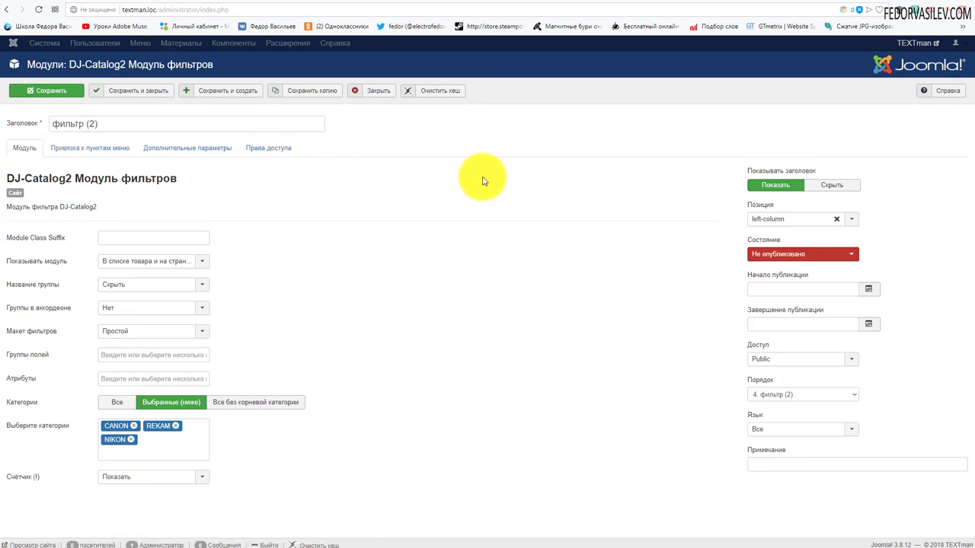
Set the state of "фильтр (2)" to Опубликовано and assign it to the custom position djc2_filters
left_click(770, 254)
left_click(768, 261)
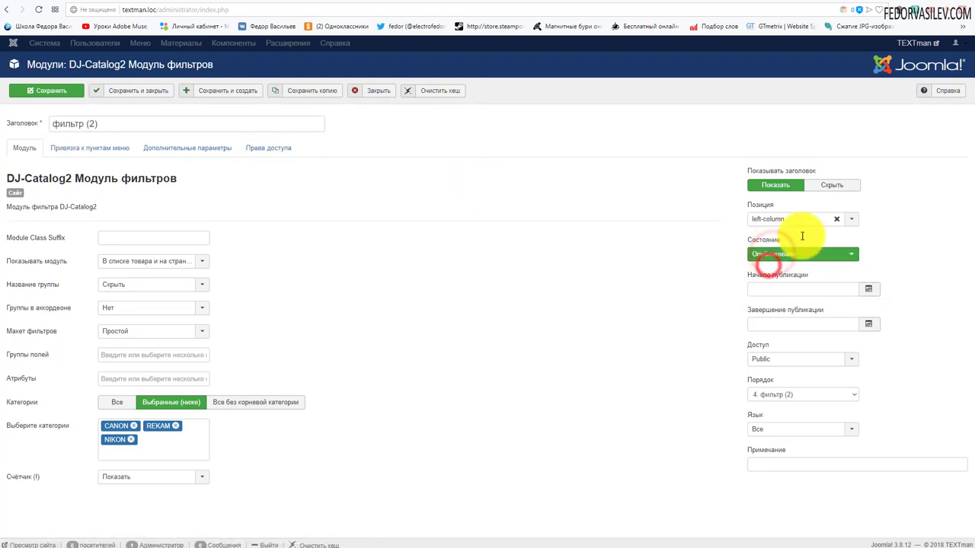
left_click(850, 219)
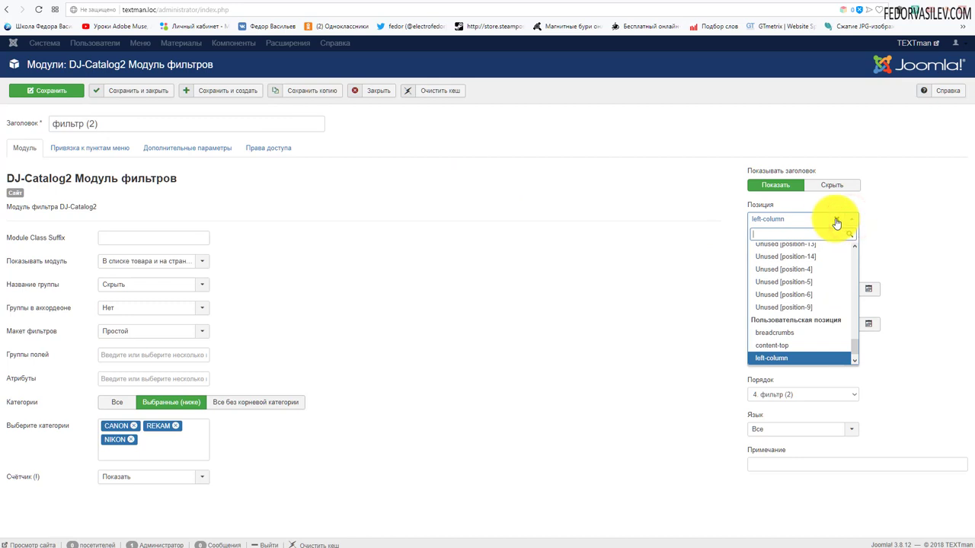
left_click(837, 221)
left_click(838, 228)
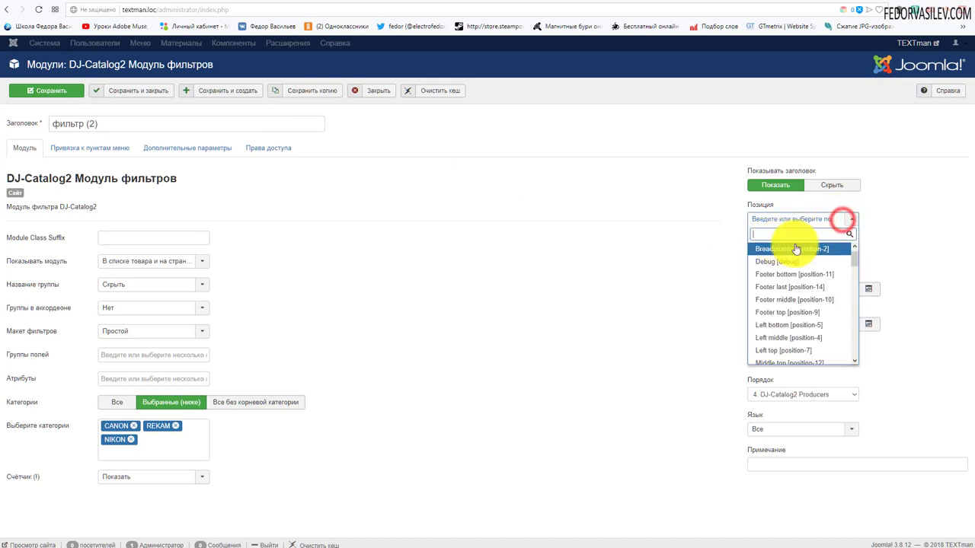
right_click(814, 234)
left_click(819, 290)
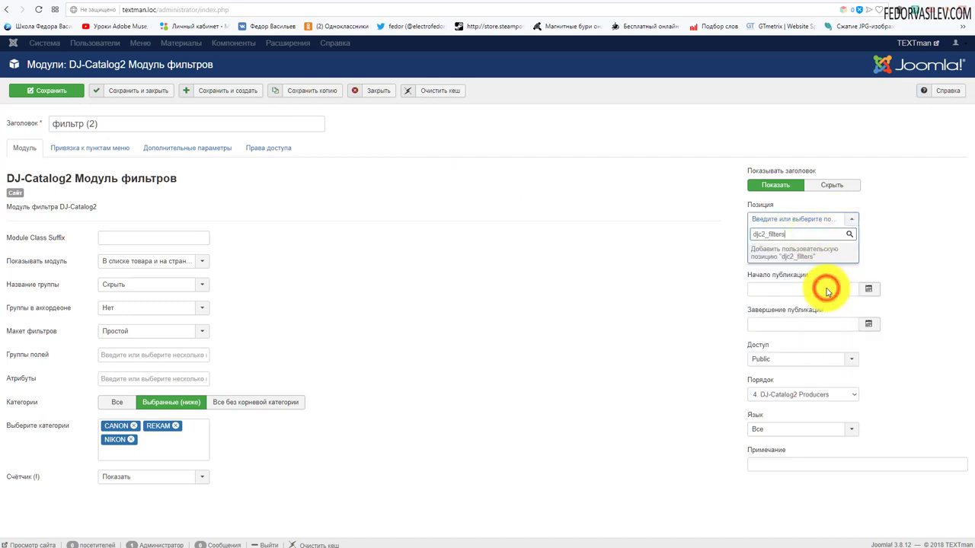
key("Return")
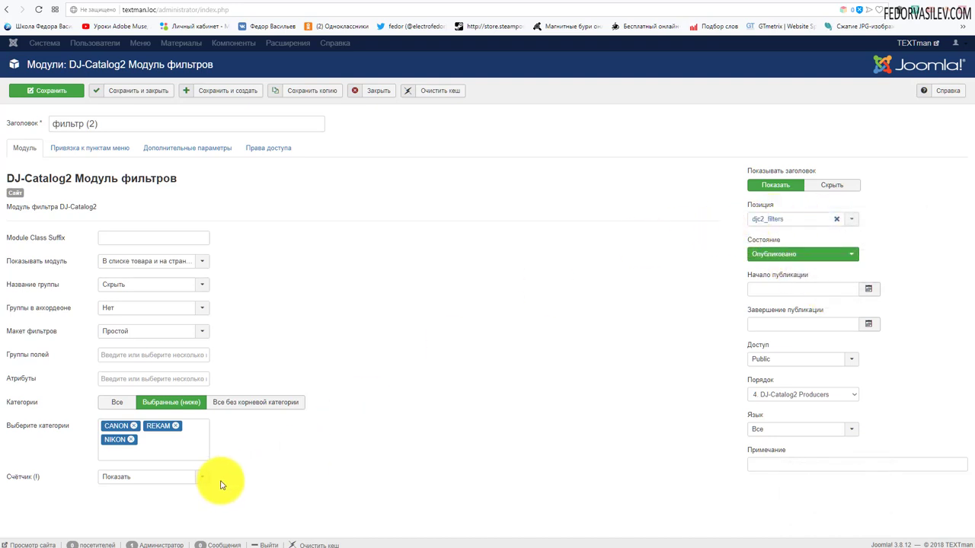
Set the module's categories to Все, clear the selected categories, check its menu assignment and save the module
left_click(117, 402)
left_click(128, 424)
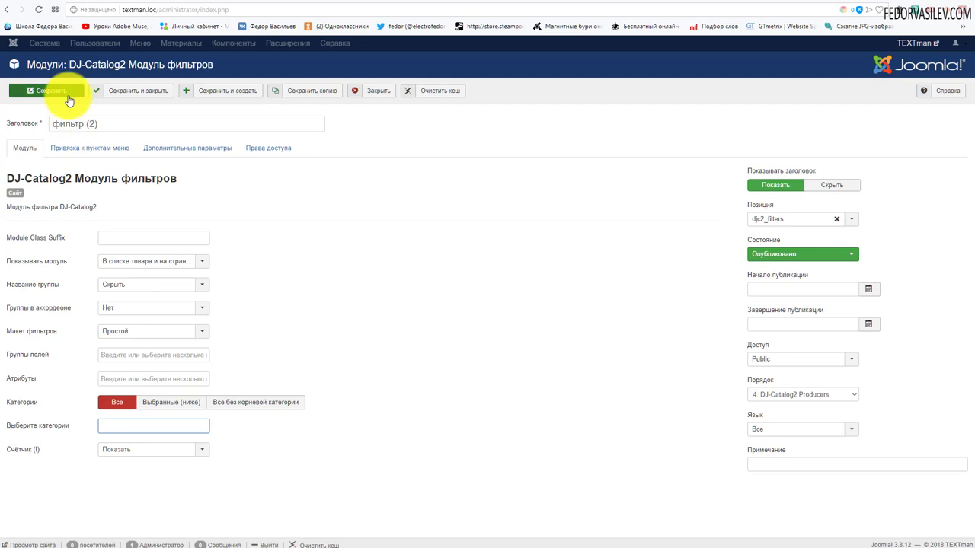
left_click(79, 150)
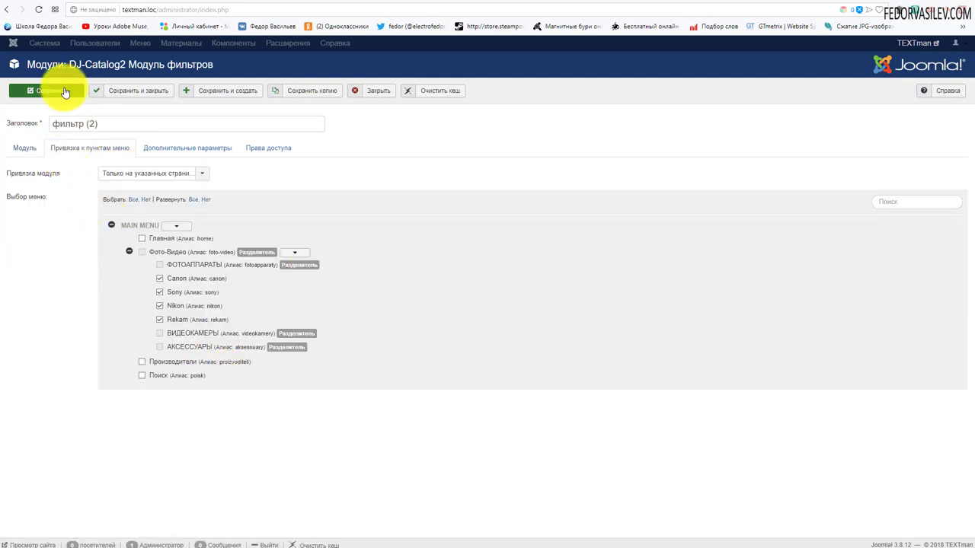
left_click(42, 90)
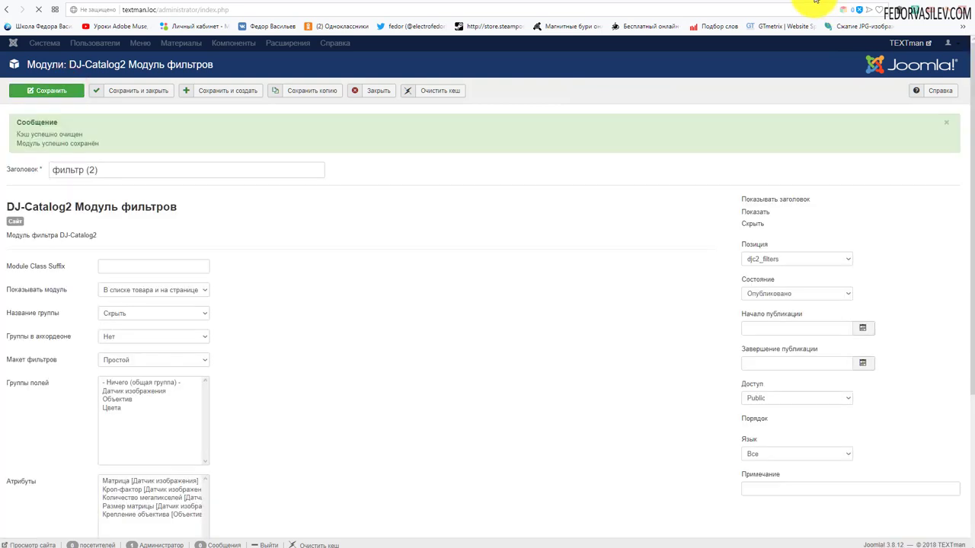
On the site, open the Canon page from the Фото-Видео menu and expand its advanced search to view the filter module
left_click(816, 2)
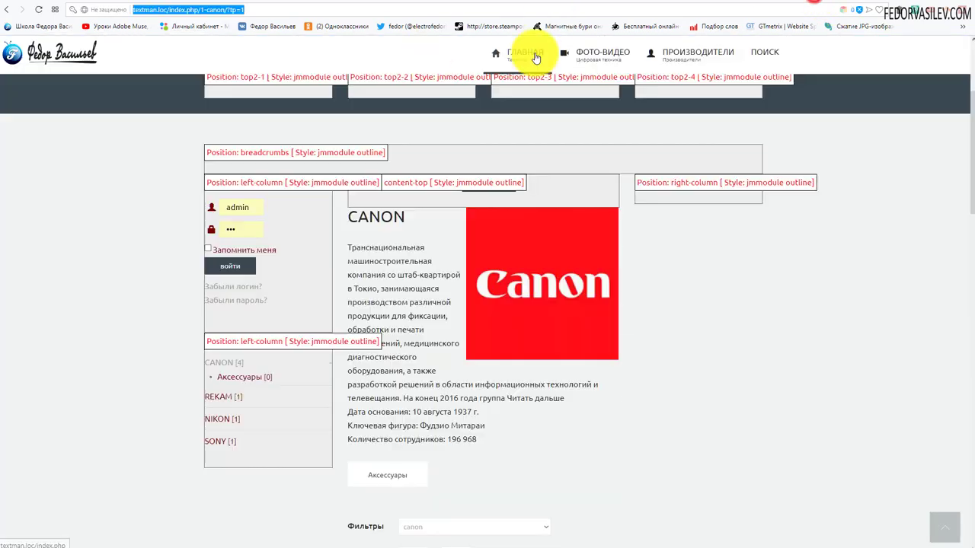
mouse_move(562, 61)
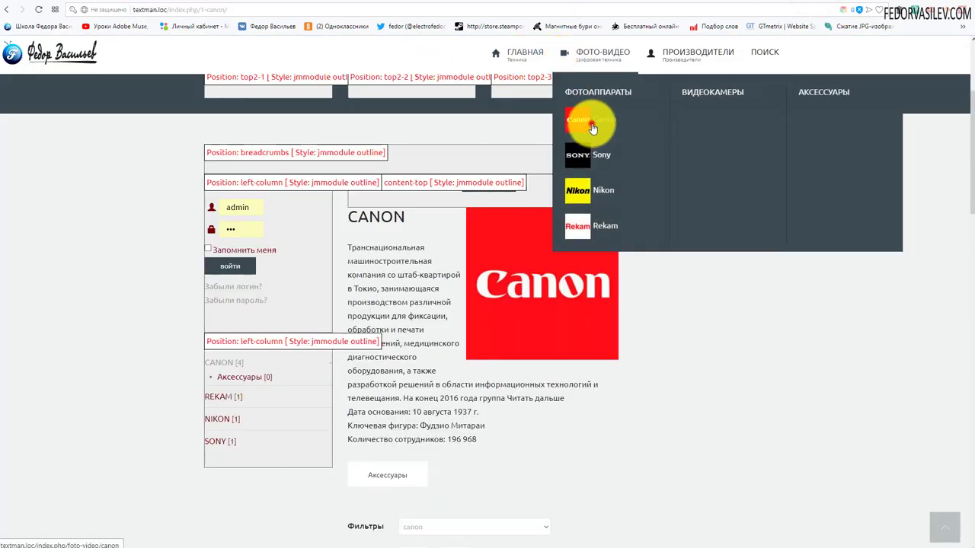
left_click(592, 128)
scroll(468, 225, "down", 2)
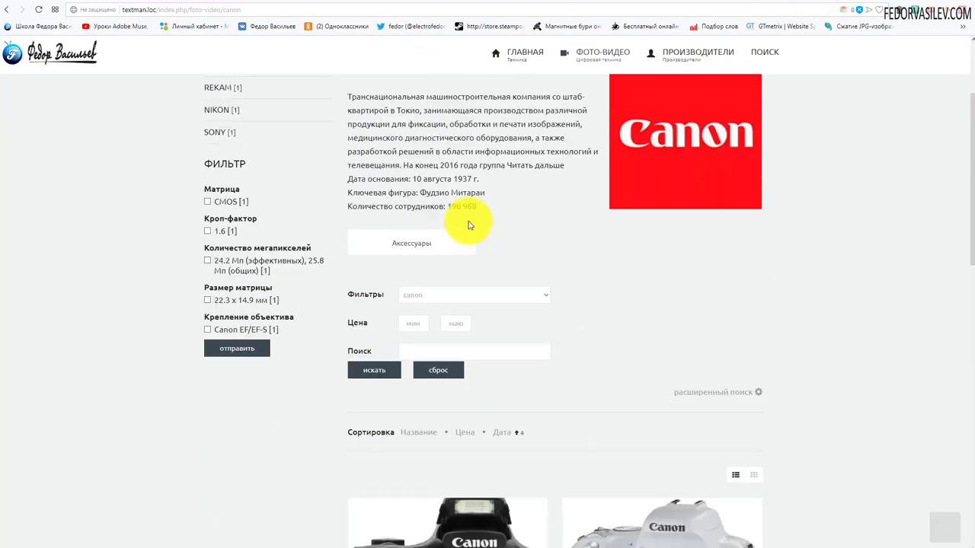
scroll(468, 225, "down", 2)
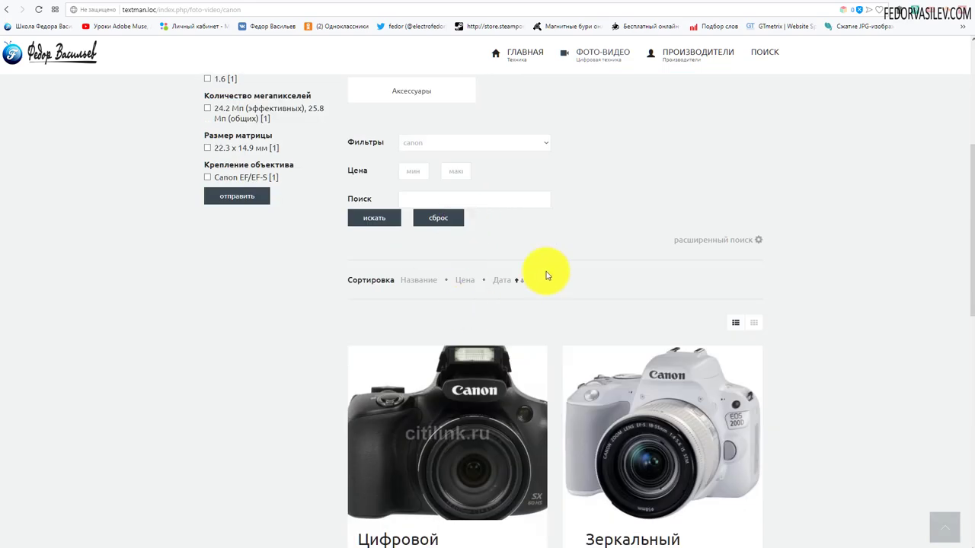
left_click(702, 248)
scroll(699, 237, "down", 3)
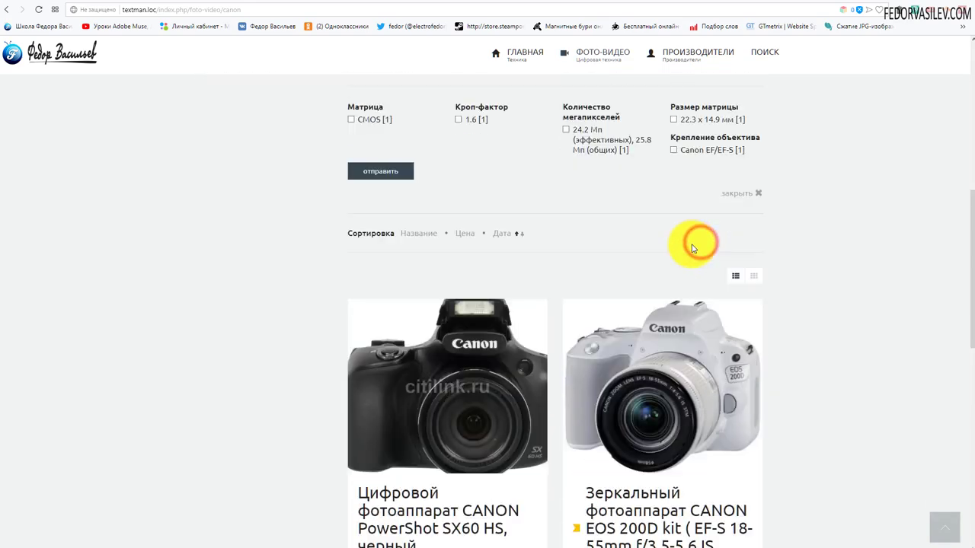
Compare the filter inside the Canon page's advanced search with the Фильтр module in the side column
scroll(692, 240, "up", 3)
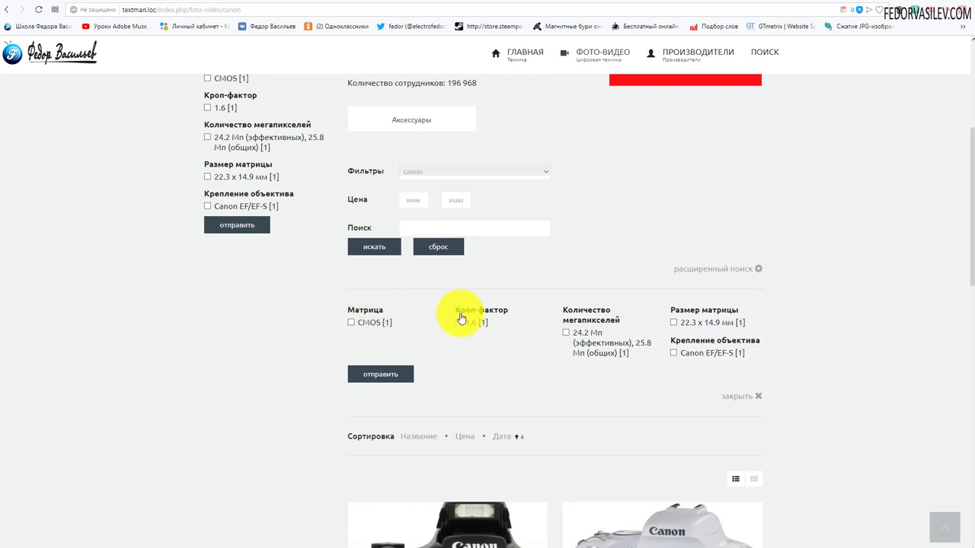
scroll(339, 324, "up", 3)
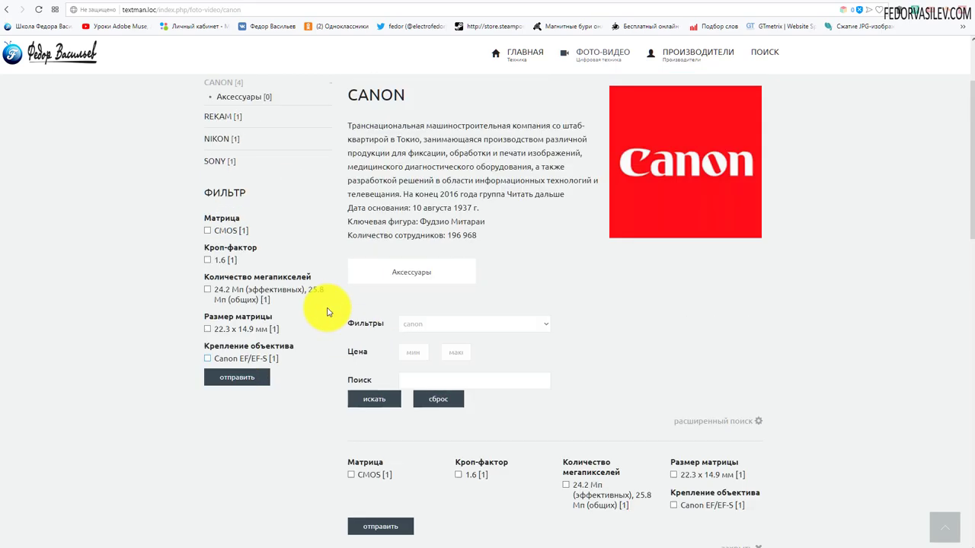
scroll(217, 346, "down", 3)
scroll(198, 157, "up", 3)
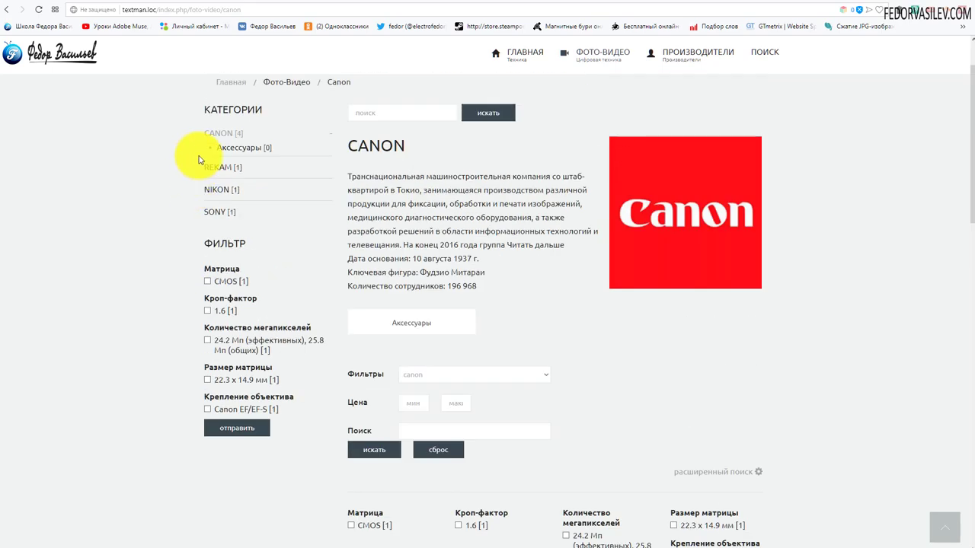
scroll(211, 228, "down", 4)
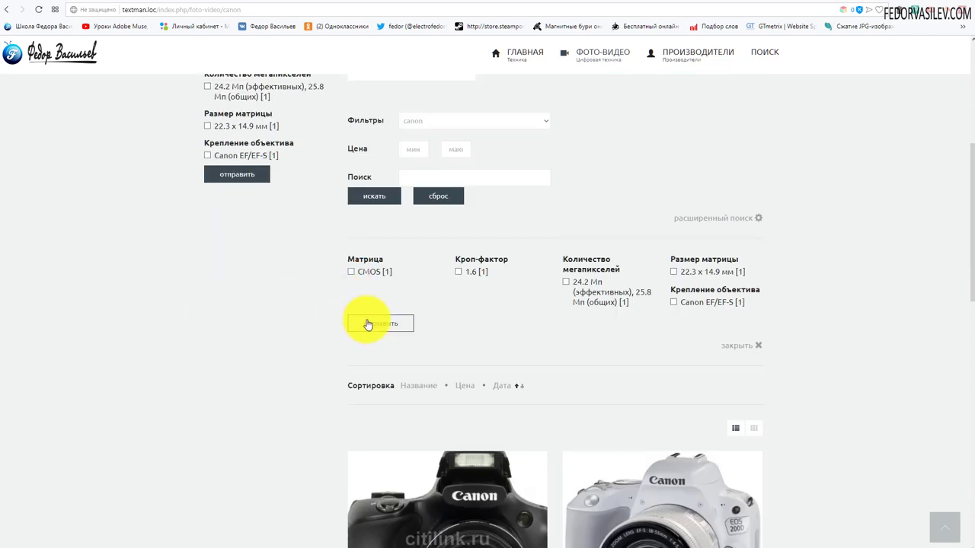
scroll(283, 365, "up", 3)
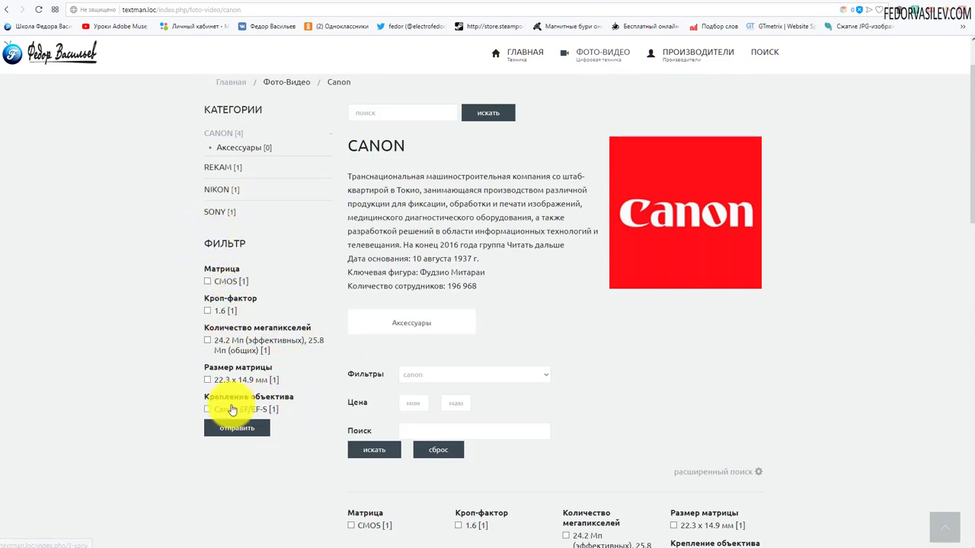
scroll(202, 289, "down", 3)
scroll(425, 285, "down", 1)
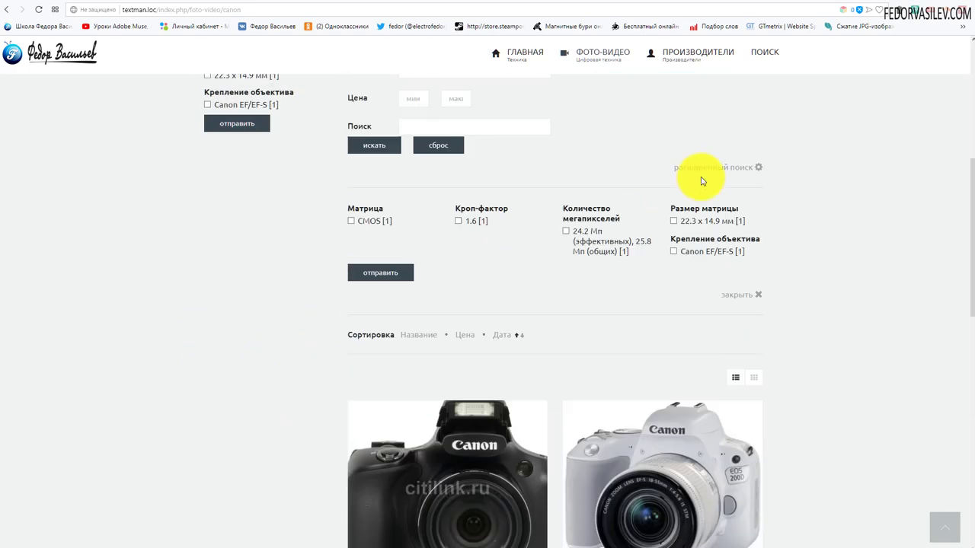
Close and reopen the advanced search, and tick CMOS under Матрица in its filter
left_click(738, 300)
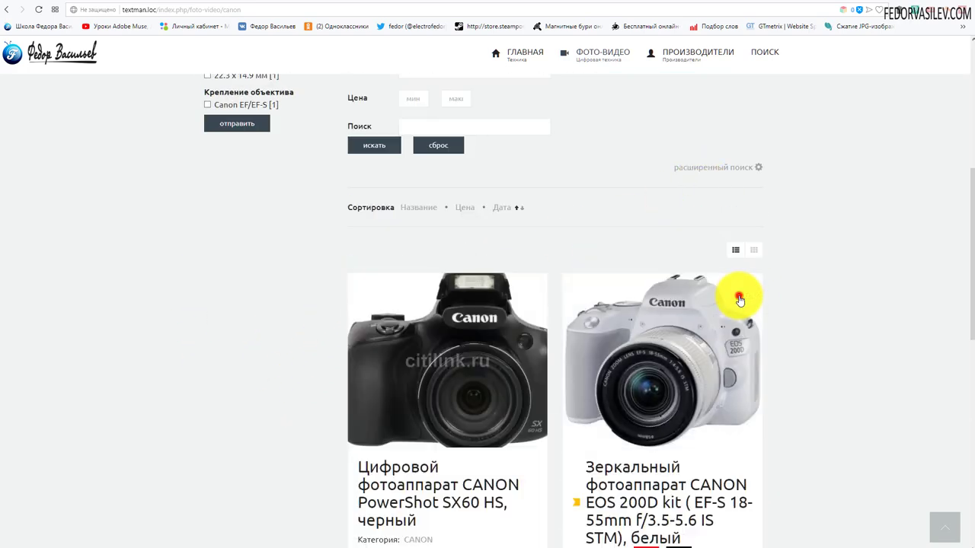
scroll(711, 170, "up", 3)
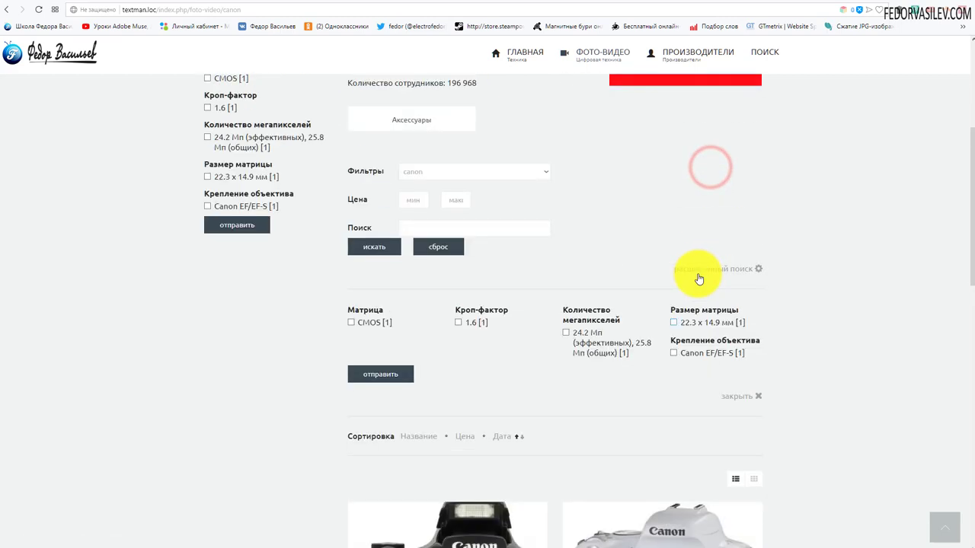
left_click(353, 324)
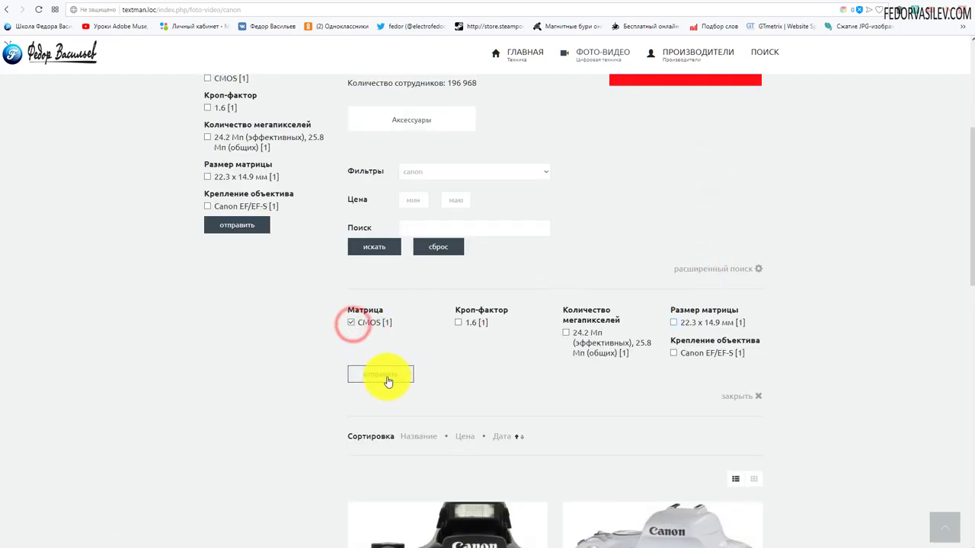
Review the filter type setting of the "Количество мегапикселей" field, and return to the Canon page on the site
scroll(667, 290, "down", 1)
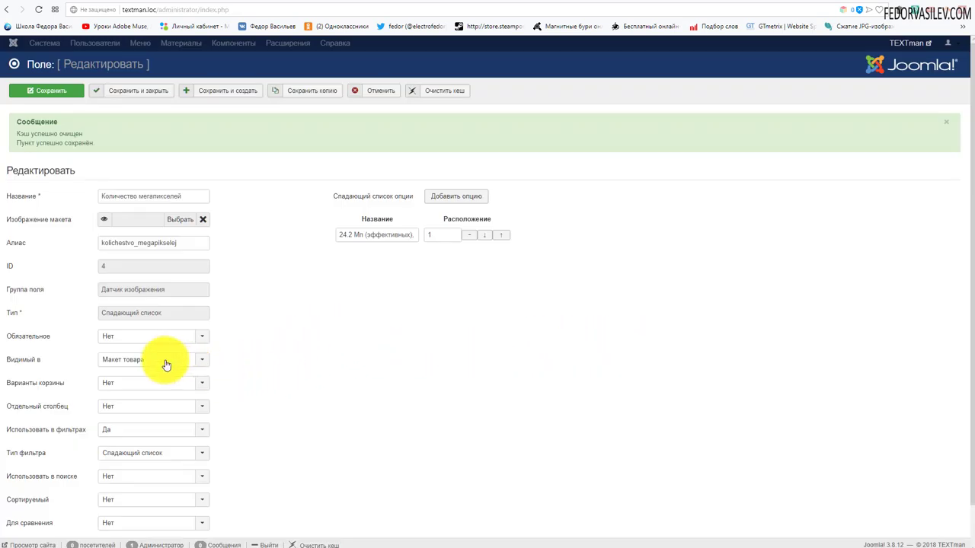
scroll(252, 256, "down", 1)
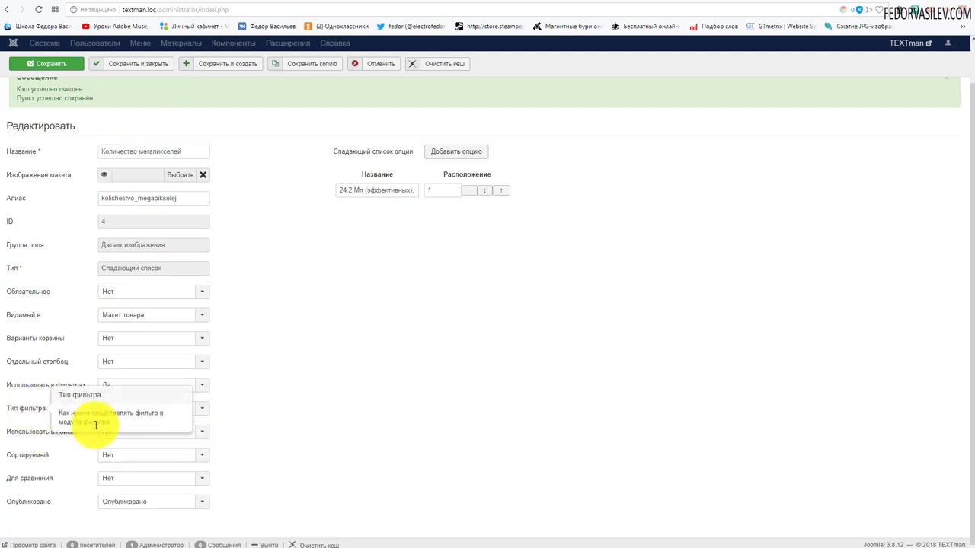
left_click(816, 1)
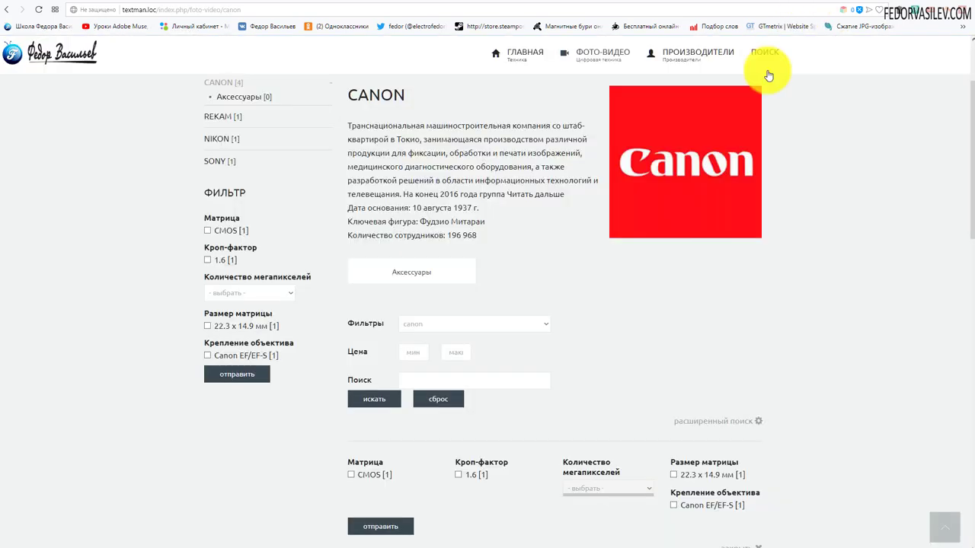
Examine the options of the "Количество мегапикселей" list in both the advanced search filter and the side column's Фильтр module
scroll(605, 328, "down", 1)
left_click(592, 387)
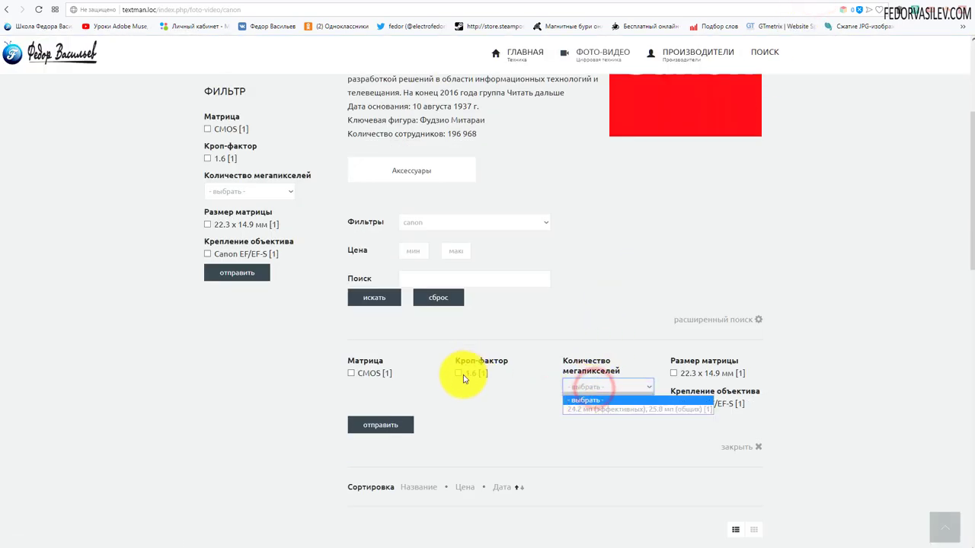
left_click(506, 401)
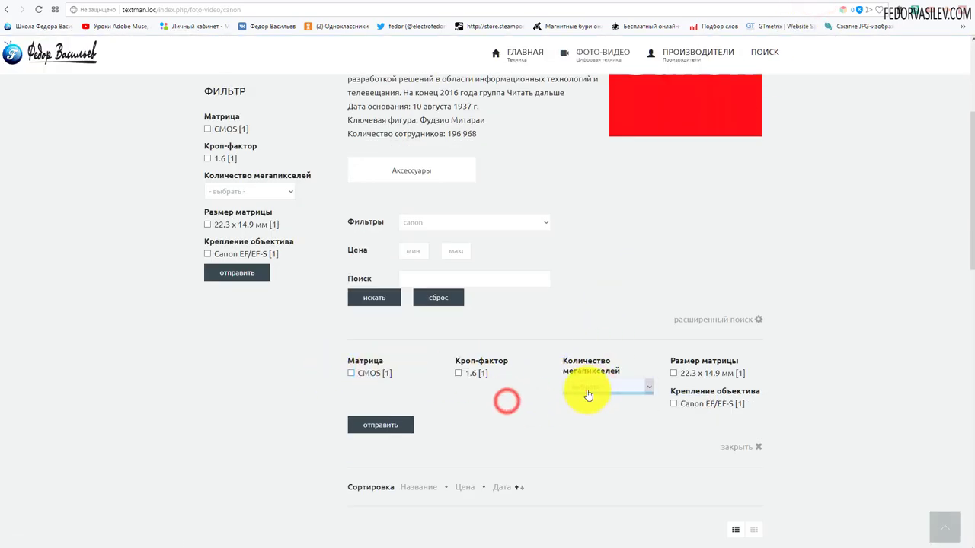
left_click(588, 394)
left_click(503, 401)
scroll(503, 400, "up", 2)
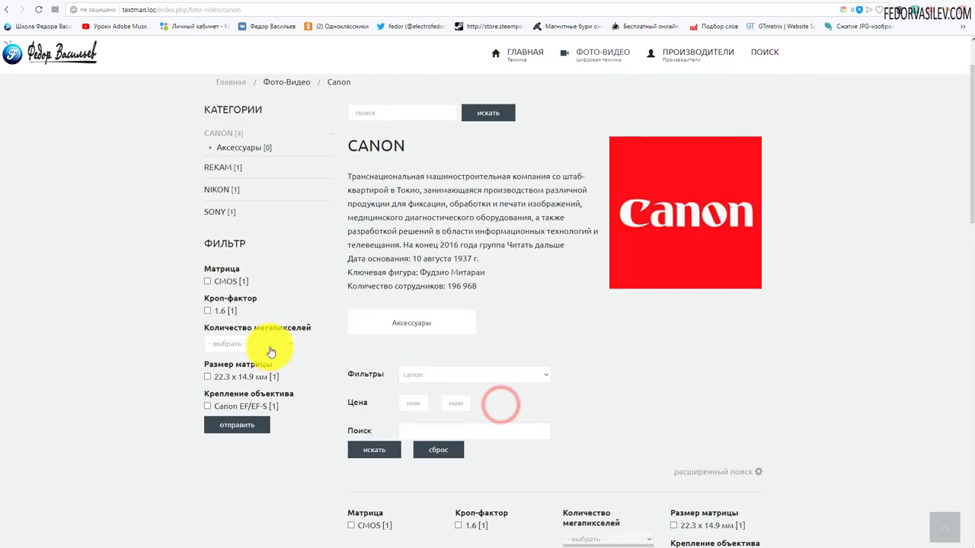
left_click(269, 348)
left_click(745, 368)
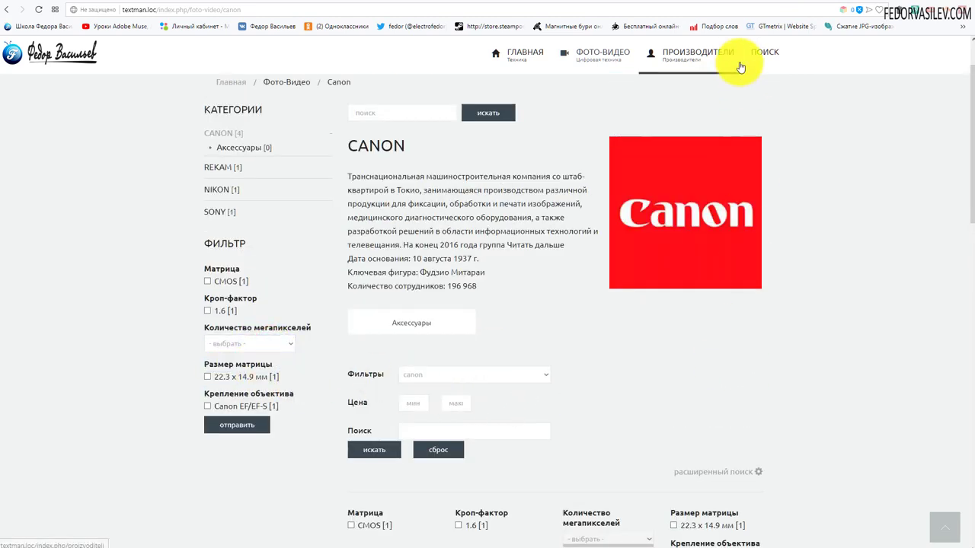
In the Joomla administrator, set the filter type of the "Количество мегапикселей" field to Чекбокс and save the field
left_click(779, 2)
scroll(327, 298, "down", 1)
left_click(164, 409)
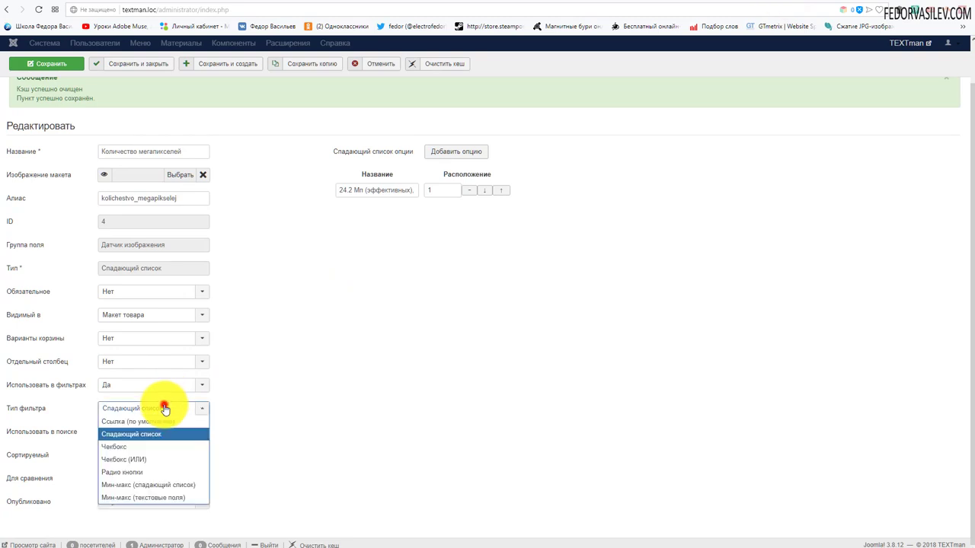
left_click(135, 447)
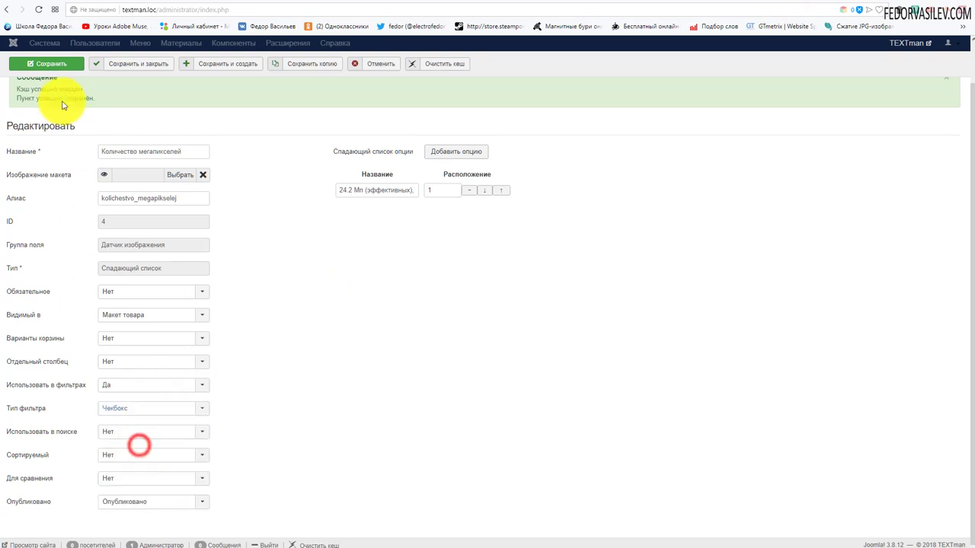
left_click(58, 62)
Return to the Canon page on the site and check the "Количество мегапикселей" filter in the advanced search and side column
left_click(833, 4)
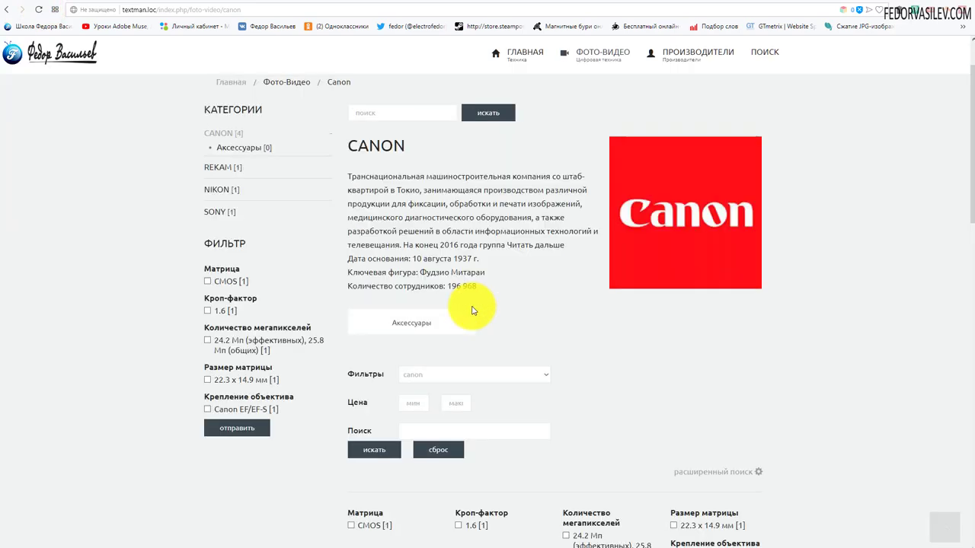
scroll(468, 305, "down", 3)
left_click(735, 268)
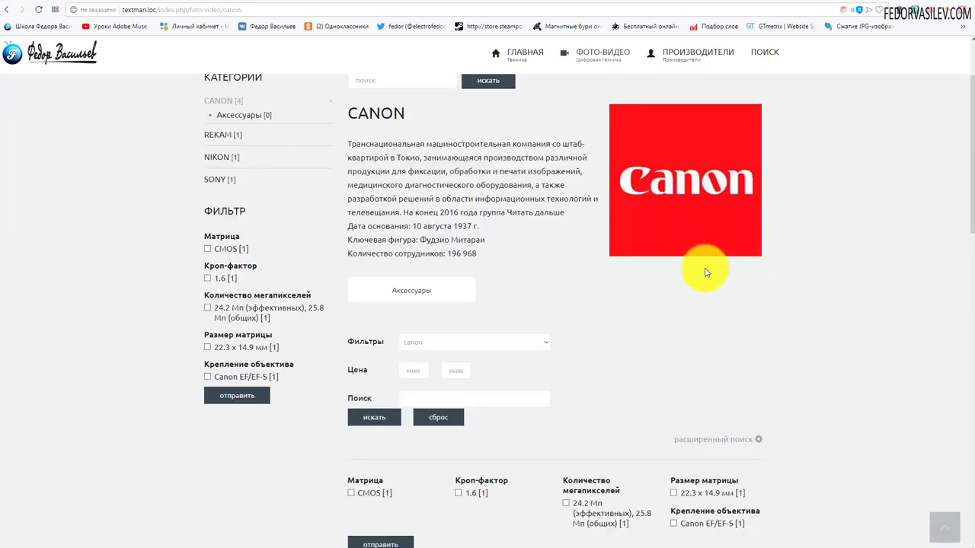
scroll(447, 288, "up", 2)
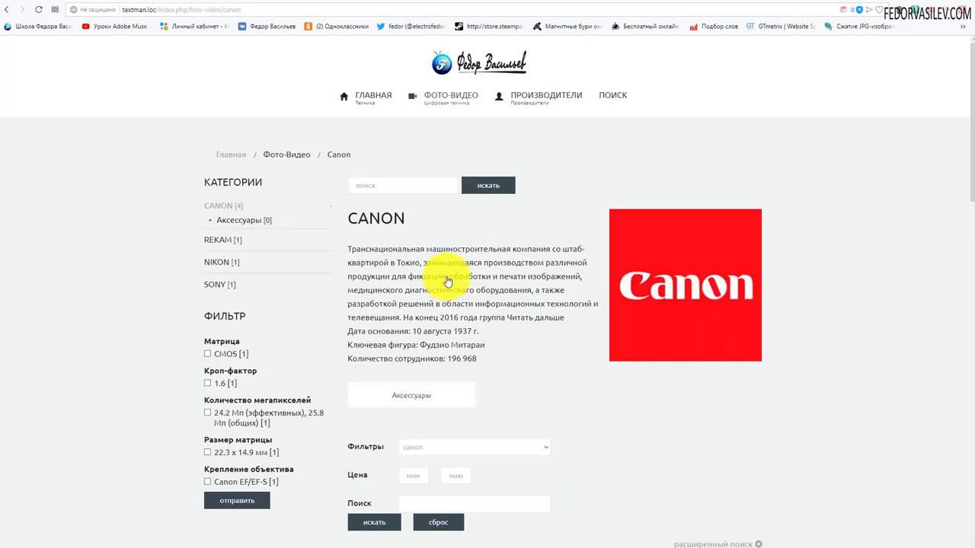